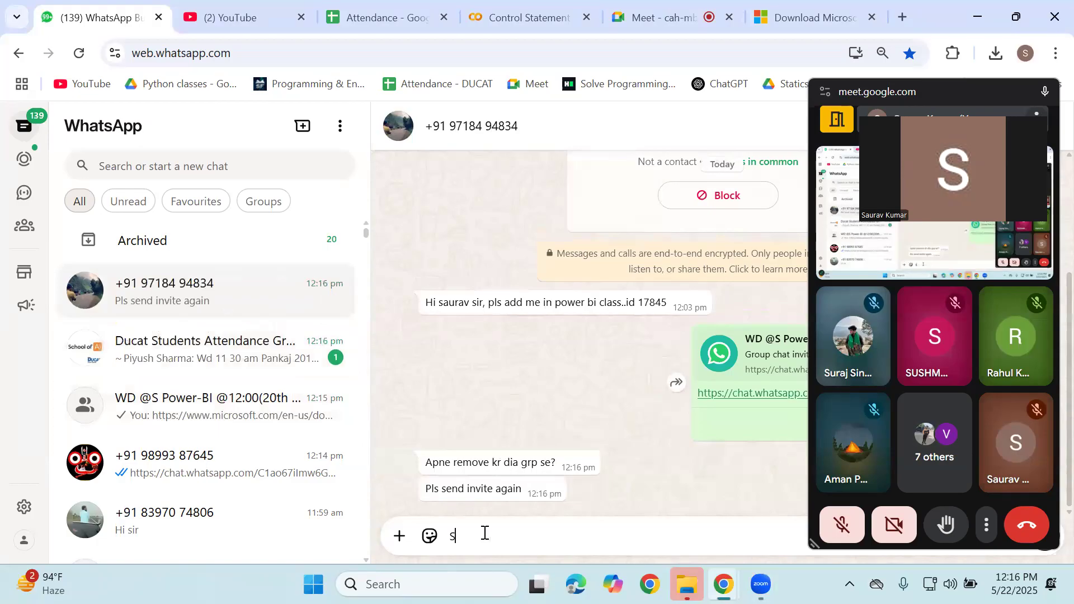
Send the contact the Power BI Desktop download link, then a 'join again' reply
{"action": "key", "text": "BackSpace"}
{"action": "key", "text": "BackSpace"}
{"action": "key", "text": "BackSpace"}
{"action": "key", "text": "BackSpace"}
{"action": "key", "text": "BackSpace"}
{"action": "type", "text": "share your duc"}
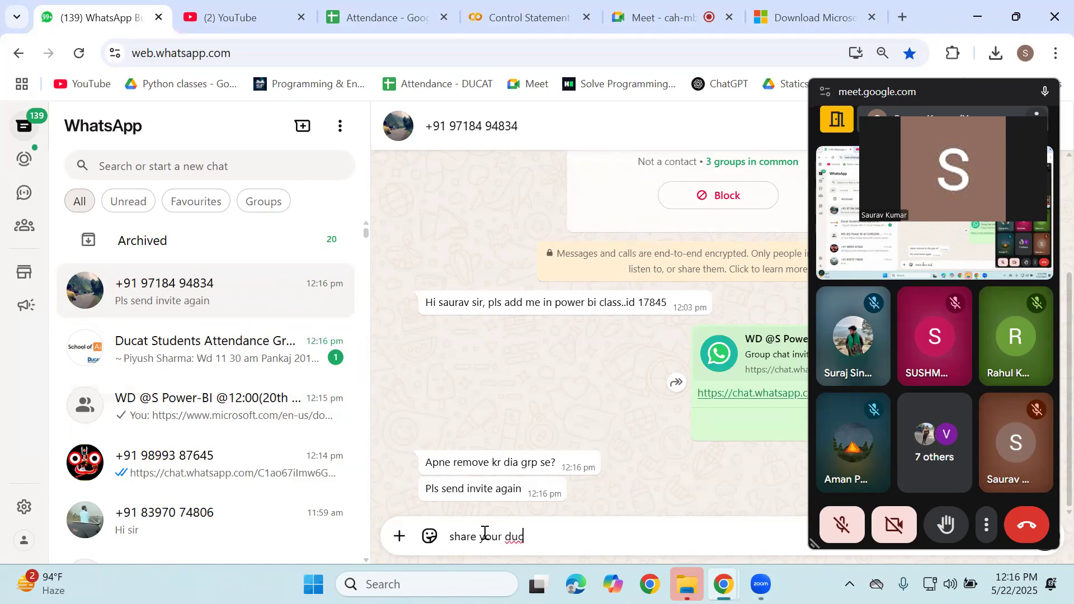
{"action": "key", "text": "BackSpace"}
{"action": "key", "text": "BackSpace"}
{"action": "key", "text": "BackSpace"}
{"action": "key", "text": "BackSpace"}
{"action": "key", "text": "BackSpace"}
{"action": "key", "text": "BackSpace"}
{"action": "key", "text": "BackSpace"}
{"action": "key", "text": "BackSpace"}
{"action": "key", "text": "BackSpace"}
{"action": "key", "text": "BackSpace"}
{"action": "key", "text": "BackSpace"}
{"action": "key", "text": "BackSpace"}
{"action": "key", "text": "BackSpace"}
{"action": "type", "text": "https://www.microsoft.com/en-us/download/details.aspx?id=58494"}
{"action": "key", "text": "Return"}
{"action": "type", "text": "join again"}
{"action": "key", "text": "Return"}
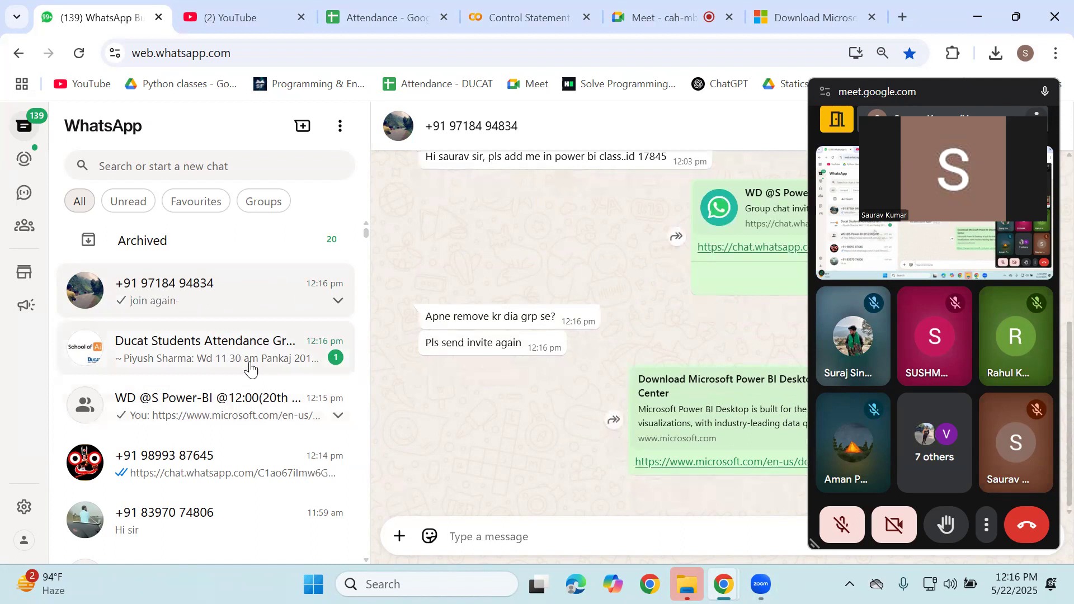
Open the WD @S Power-BI group chat, collapse the Meet panel and minimize the browser
{"action": "left_click", "coordinate": [243, 362]}
{"action": "left_click", "coordinate": [241, 400]}
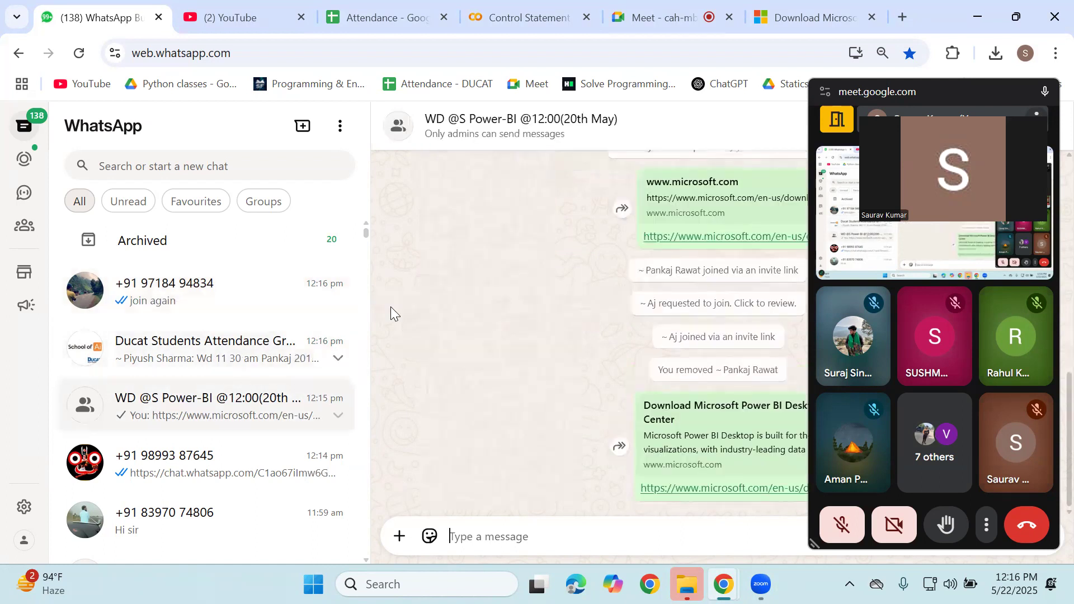
{"action": "left_click", "coordinate": [838, 120]}
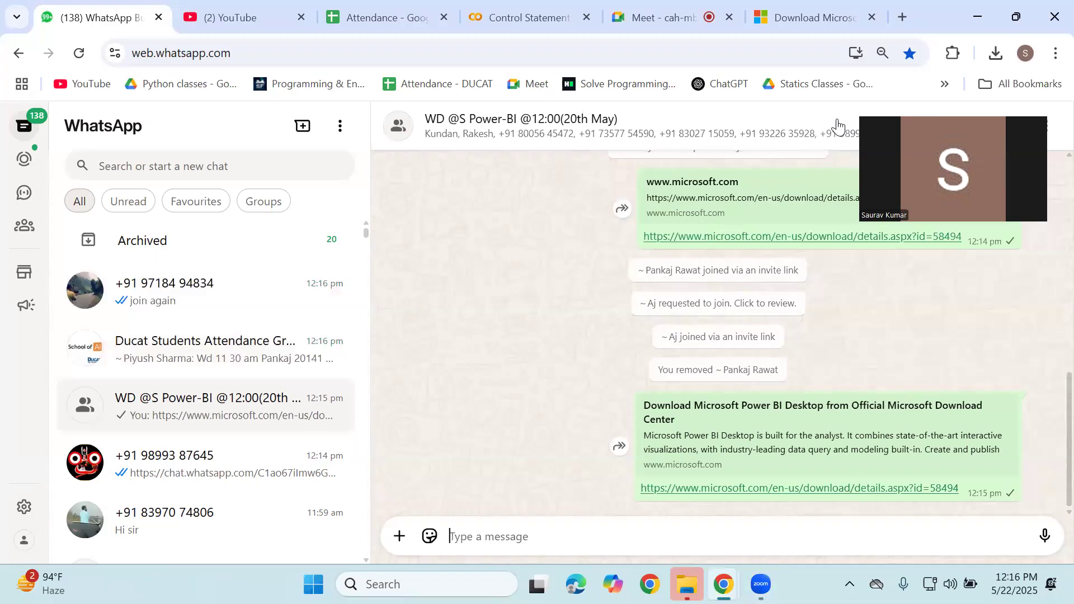
{"action": "left_click", "coordinate": [961, 16]}
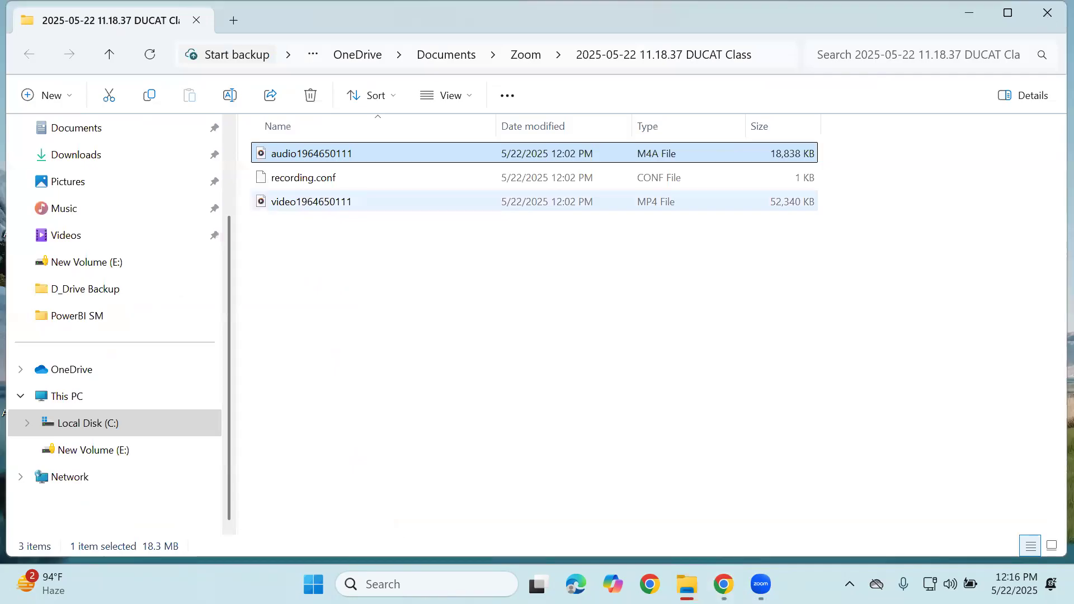
Close File Explorer and launch Power BI Desktop by searching 'pow' in Windows Search
{"action": "left_click", "coordinate": [1047, 13]}
{"action": "key", "text": "super"}
{"action": "type", "text": "owe"}
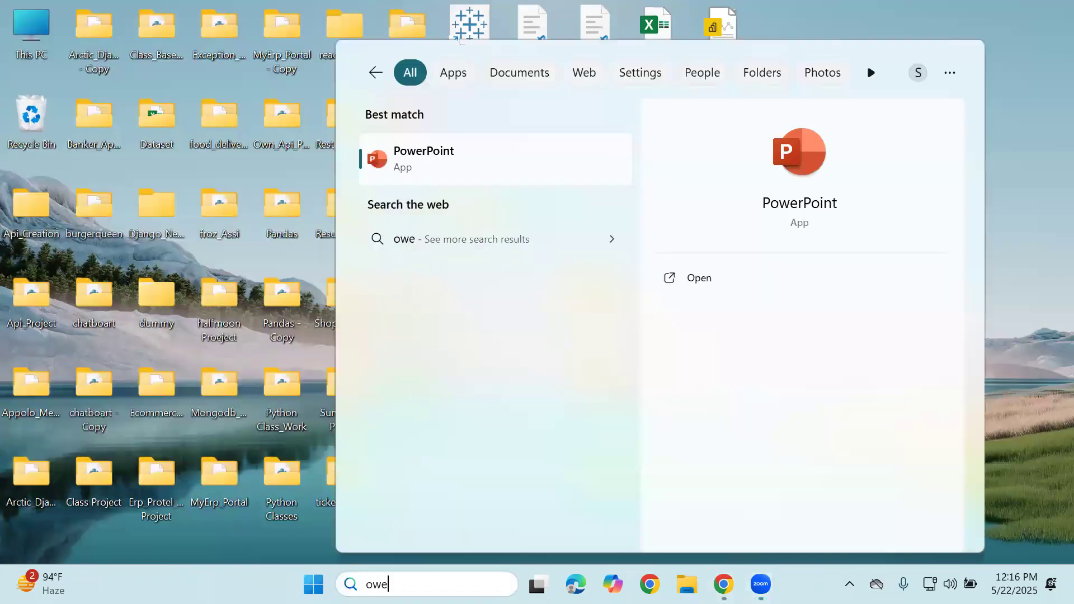
{"action": "key", "text": "BackSpace"}
{"action": "key", "text": "BackSpace"}
{"action": "type", "text": "pow"}
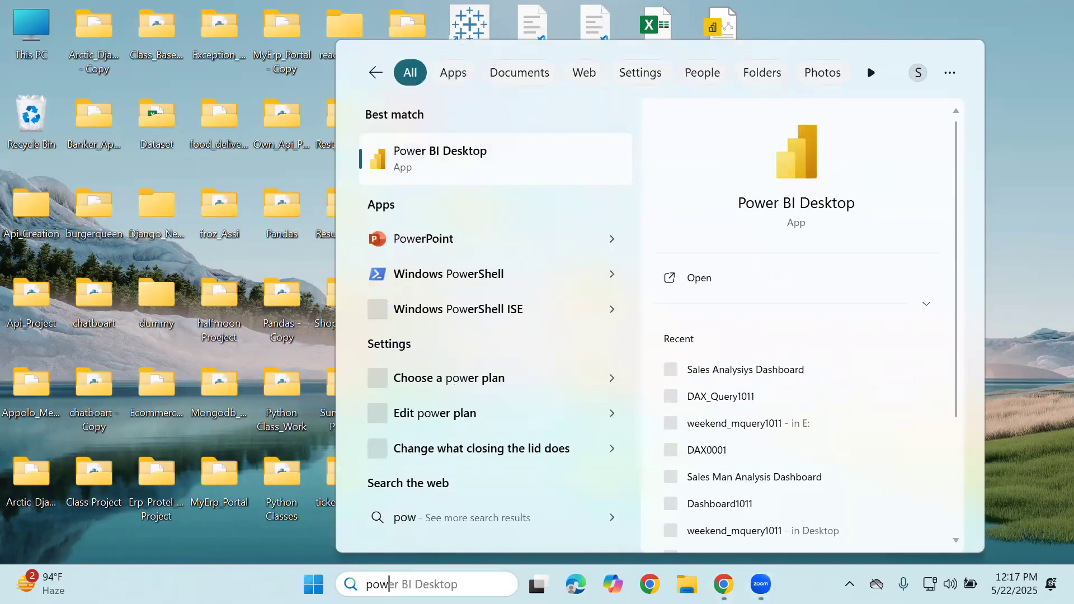
{"action": "key", "text": "Return"}
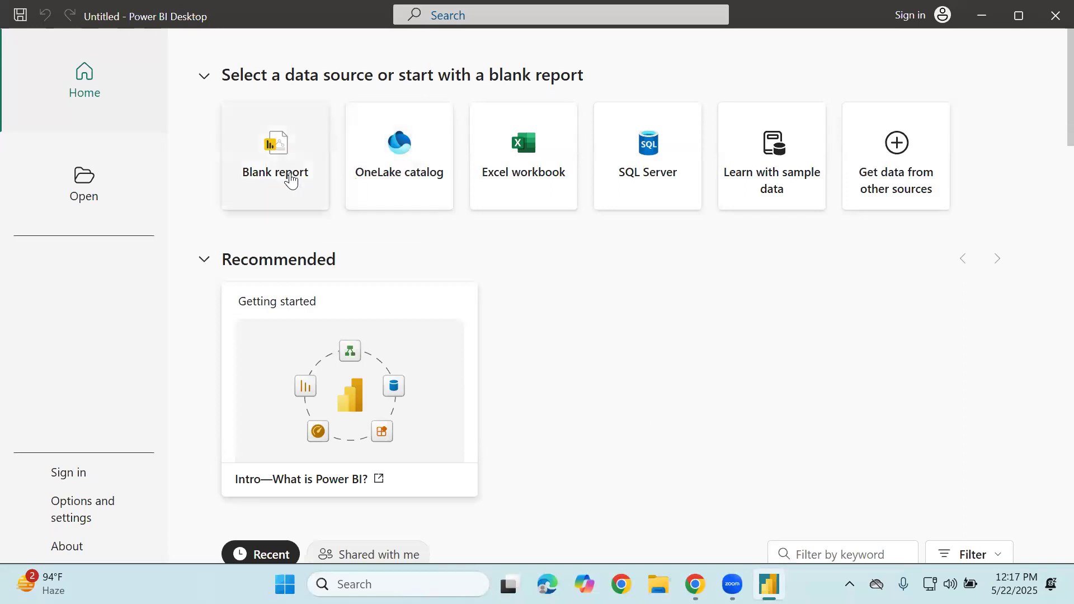
Start a new blank report from the Power BI start page
{"action": "scroll", "coordinate": [290, 177], "scroll_direction": "down", "scroll_amount": 3}
{"action": "scroll", "coordinate": [290, 179], "scroll_direction": "up", "scroll_amount": 3}
{"action": "left_click", "coordinate": [278, 121]}
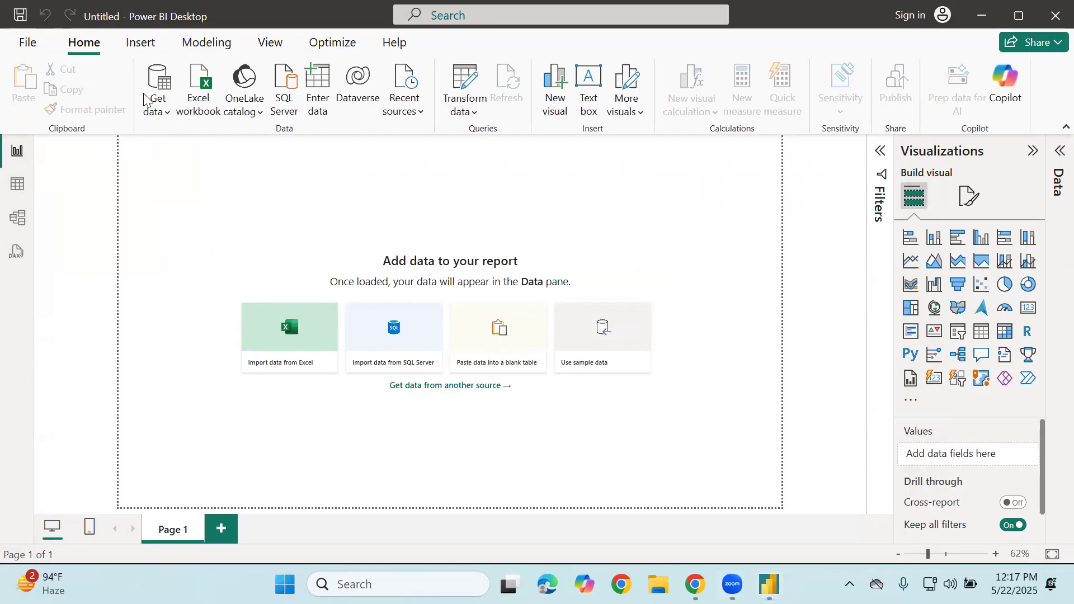
Mark the data import options with red ink, then clear the marks
{"action": "mouse_move", "coordinate": [134, 142]}
{"action": "left_mouse_down"}
{"action": "mouse_move", "coordinate": [392, 155]}
{"action": "mouse_move", "coordinate": [289, 21]}
{"action": "mouse_move", "coordinate": [132, 49]}
{"action": "left_mouse_up"}
{"action": "left_click_drag", "start_coordinate": [154, 122], "coordinate": [120, 175]}
{"action": "left_click_drag", "start_coordinate": [216, 129], "coordinate": [205, 152]}
{"action": "left_click_drag", "start_coordinate": [262, 130], "coordinate": [262, 151]}
{"action": "left_click_drag", "start_coordinate": [329, 137], "coordinate": [341, 161]}
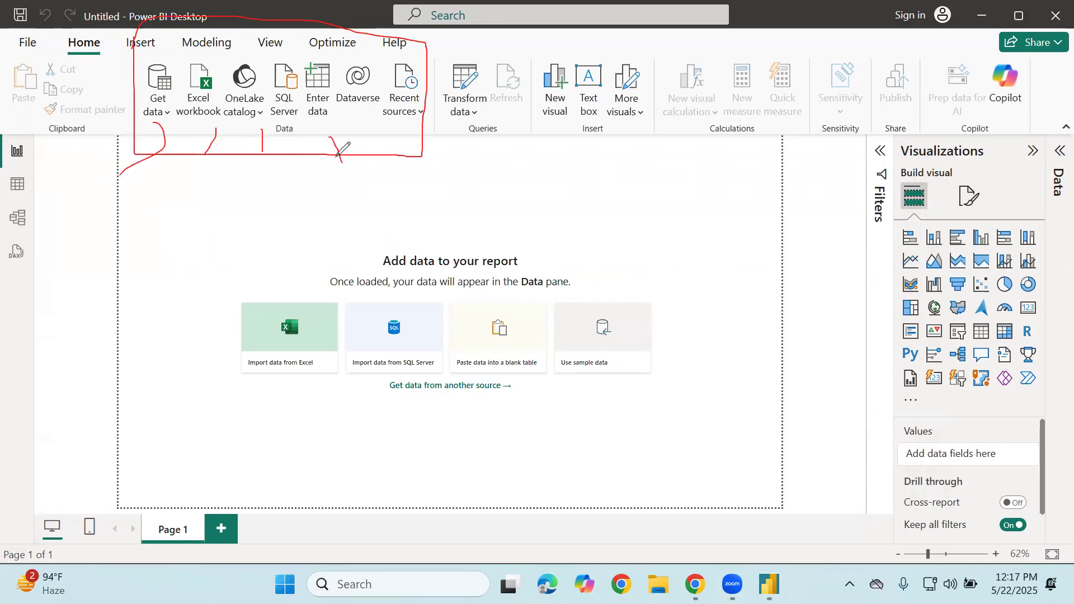
{"action": "left_click", "coordinate": [100, 289]}
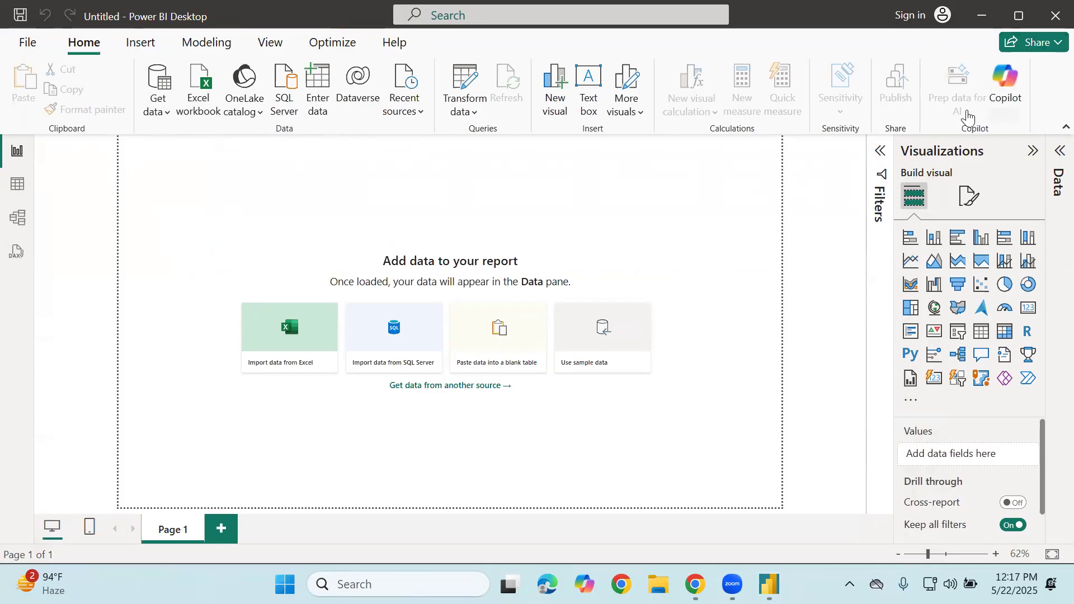
Show the common data sources list, then switch to the Google Meet window
{"action": "left_click", "coordinate": [161, 112]}
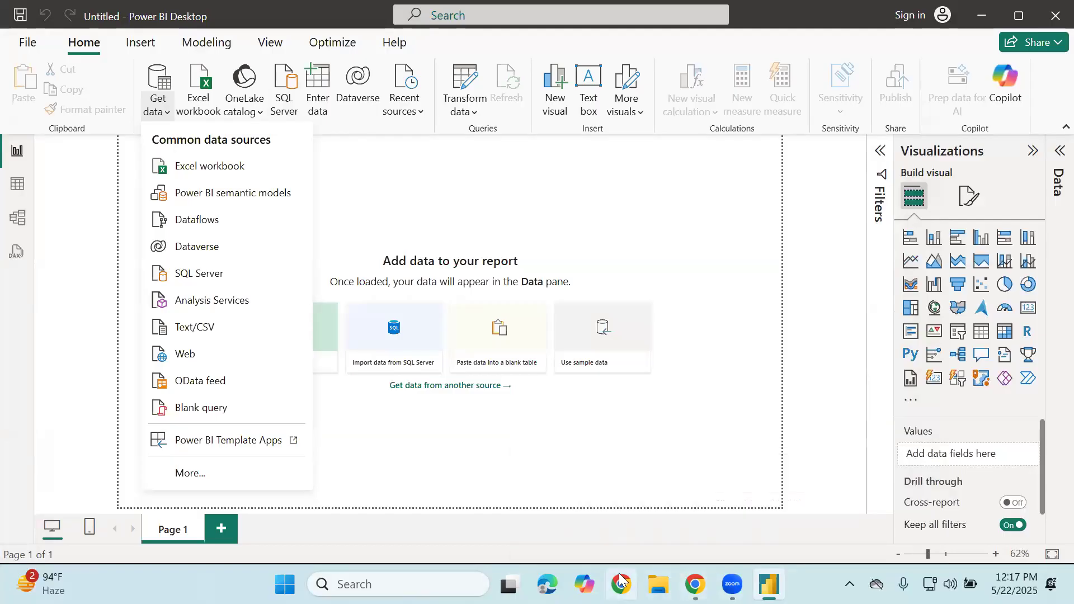
{"action": "mouse_move", "coordinate": [694, 584]}
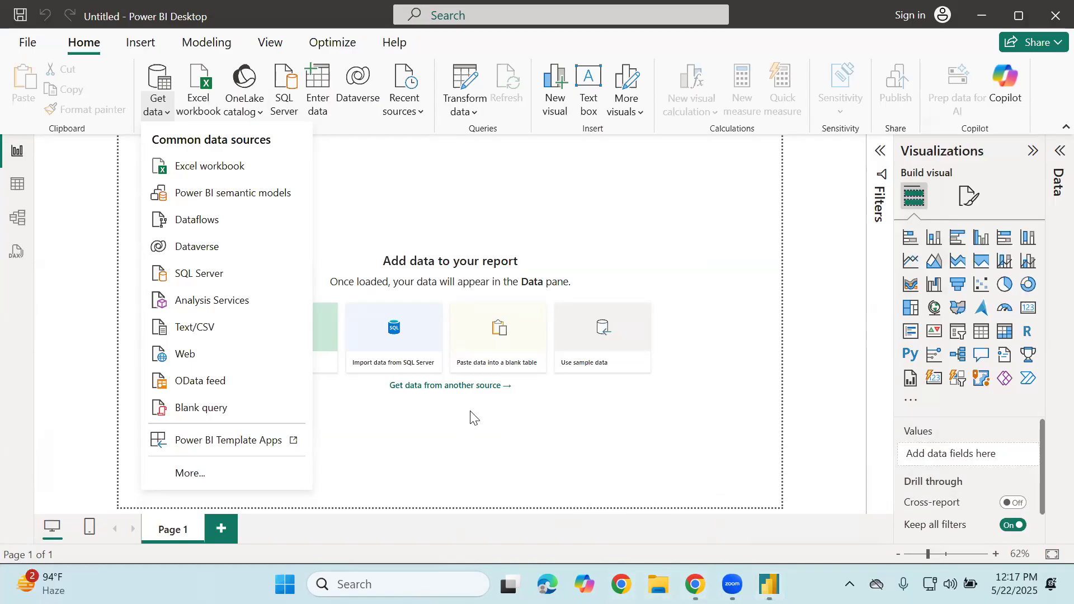
{"action": "left_click", "coordinate": [619, 540]}
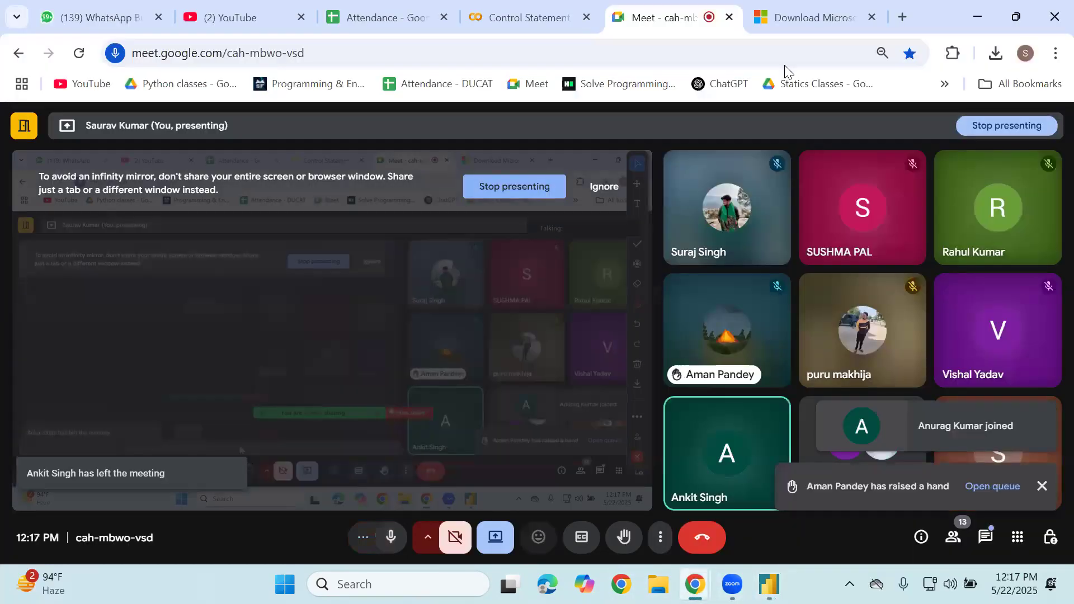
Return to the blank Power BI Desktop report from the taskbar
{"action": "mouse_move", "coordinate": [769, 585]}
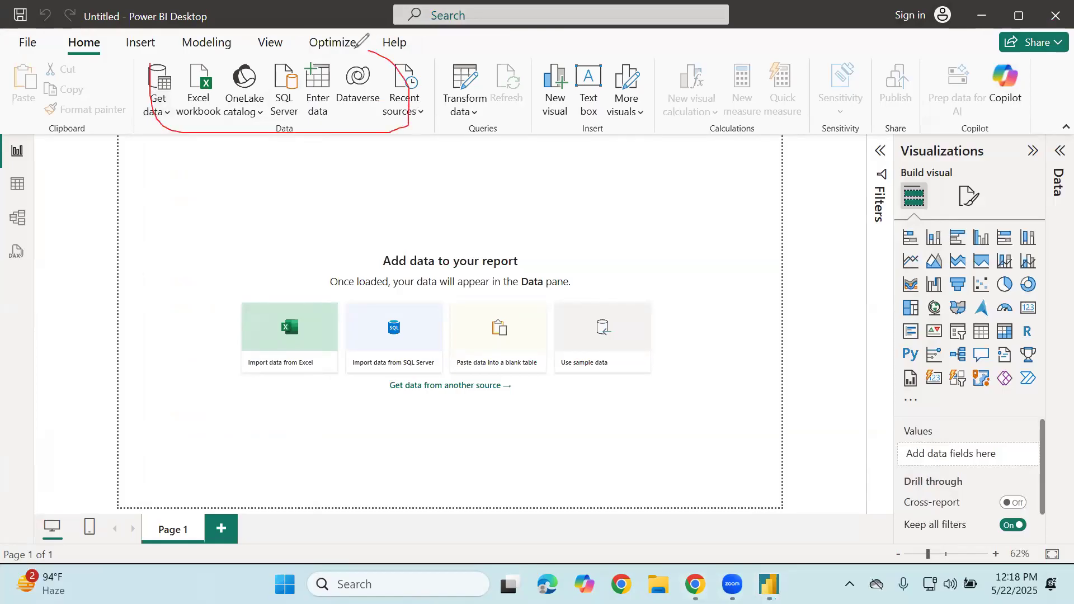
Erase the ink, browse the common data sources list, then try drive E: in File Explorer
{"action": "left_click", "coordinate": [273, 89]}
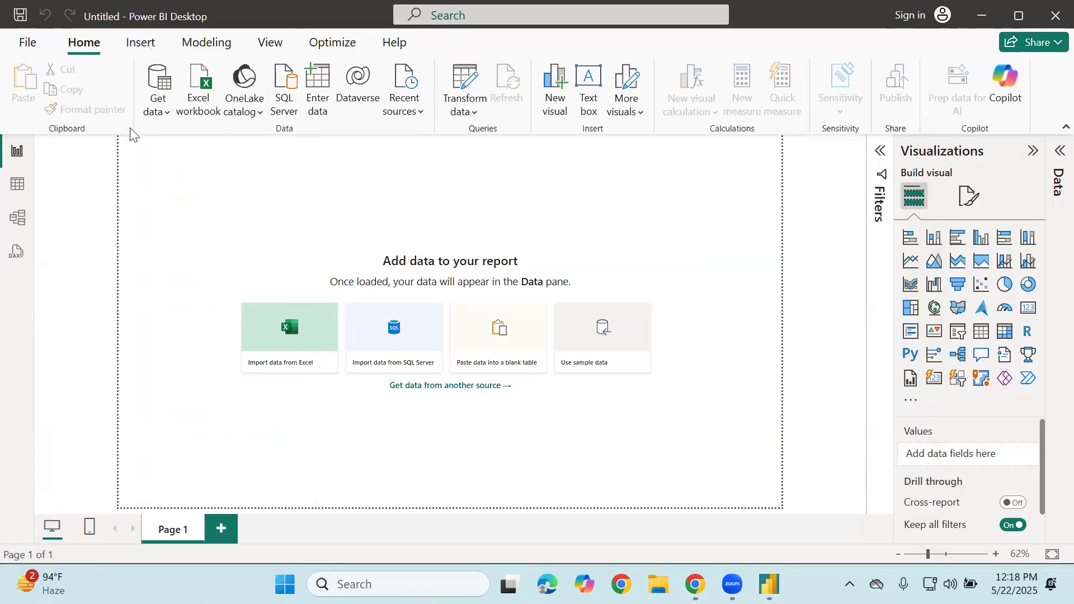
{"action": "left_click", "coordinate": [158, 112]}
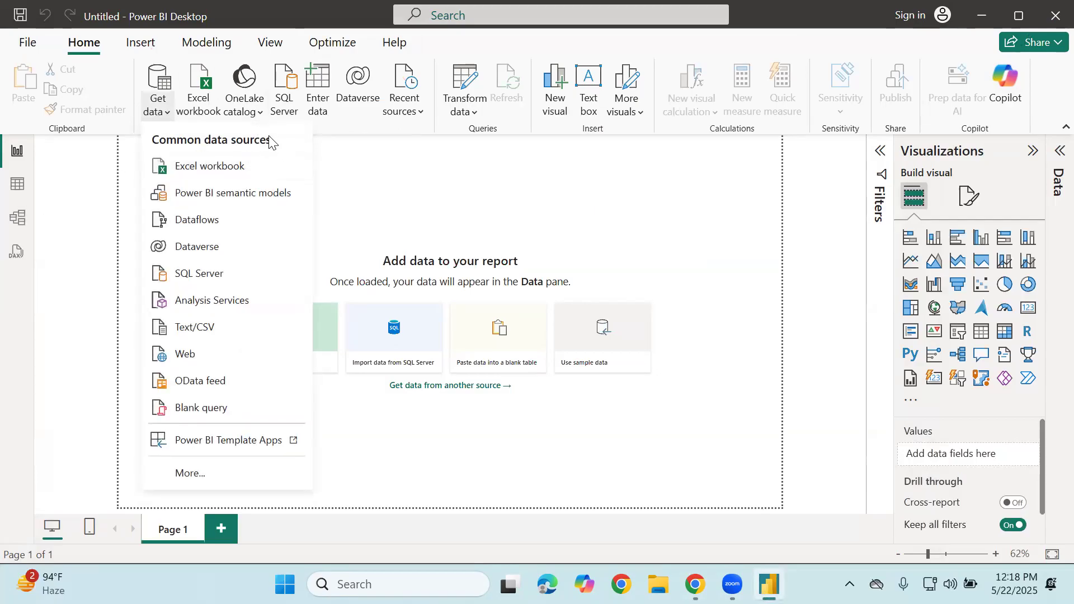
{"action": "left_click", "coordinate": [463, 215]}
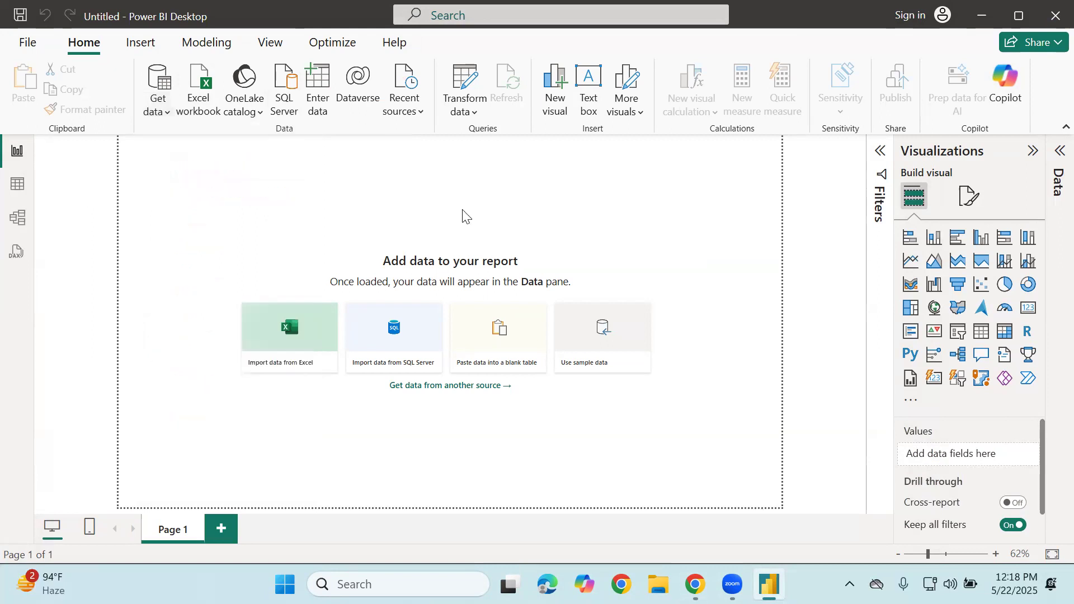
{"action": "left_click", "coordinate": [657, 584]}
{"action": "left_click", "coordinate": [75, 375]}
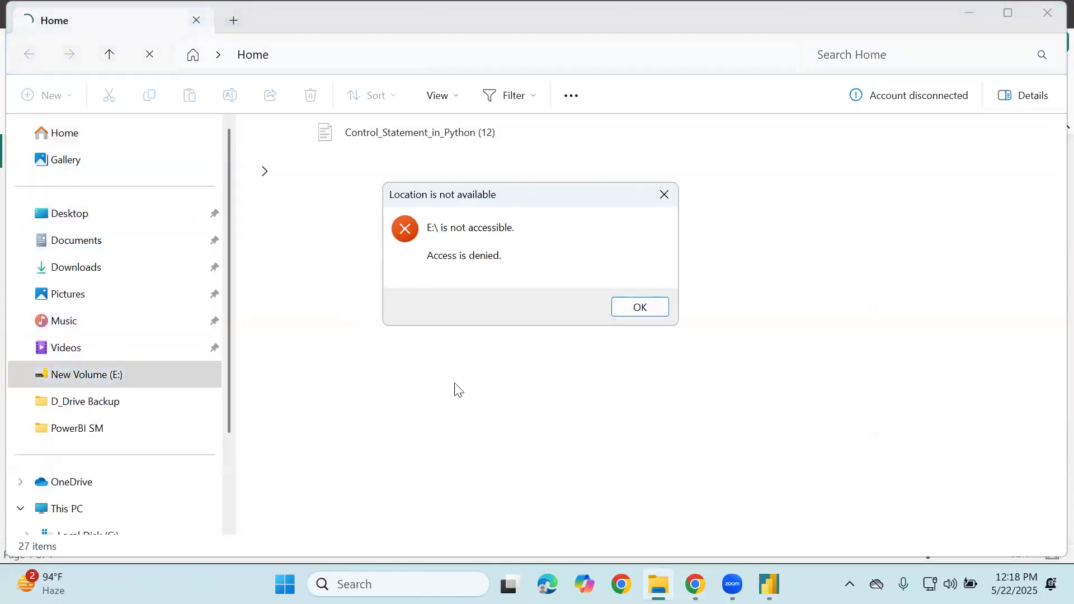
Dismiss the access-denied error and unlock drive E: with its BitLocker password
{"action": "left_click", "coordinate": [638, 308]}
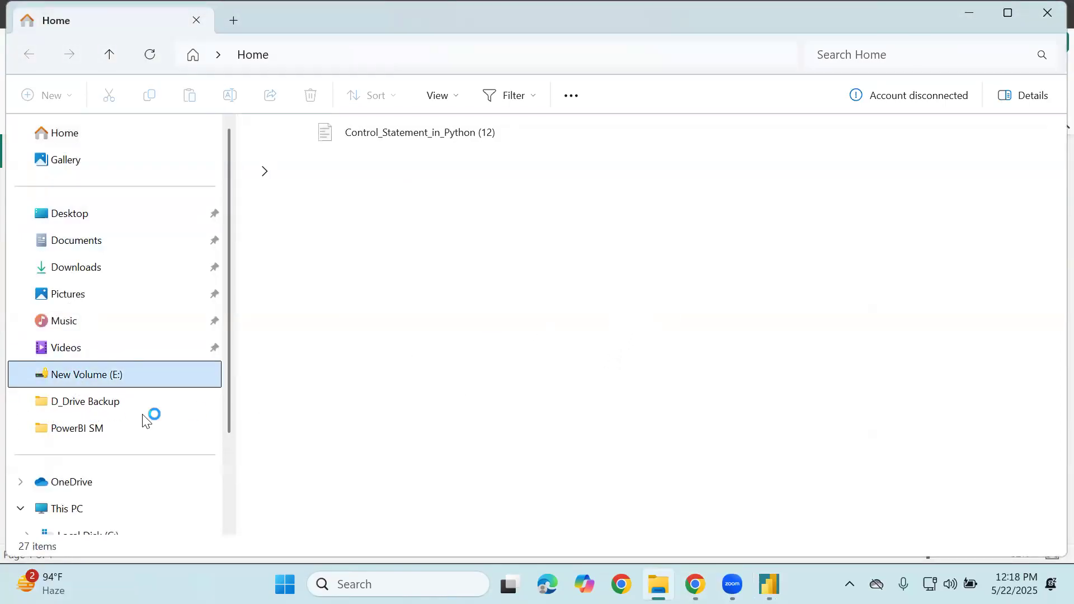
{"action": "scroll", "coordinate": [98, 481], "scroll_direction": "down", "scroll_amount": 2}
{"action": "left_click", "coordinate": [96, 453]}
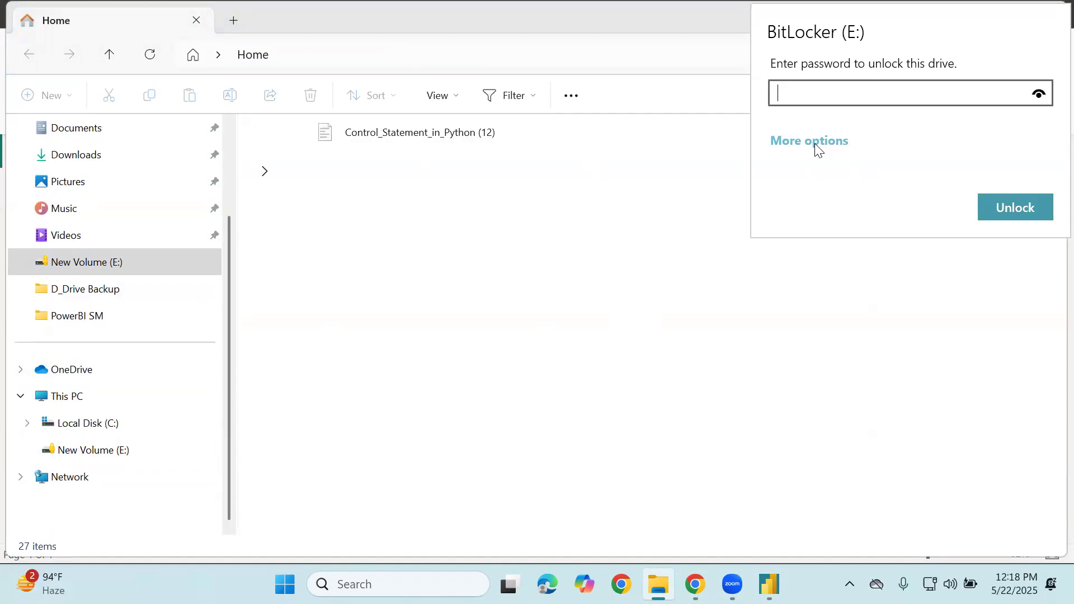
{"action": "left_click", "coordinate": [861, 87]}
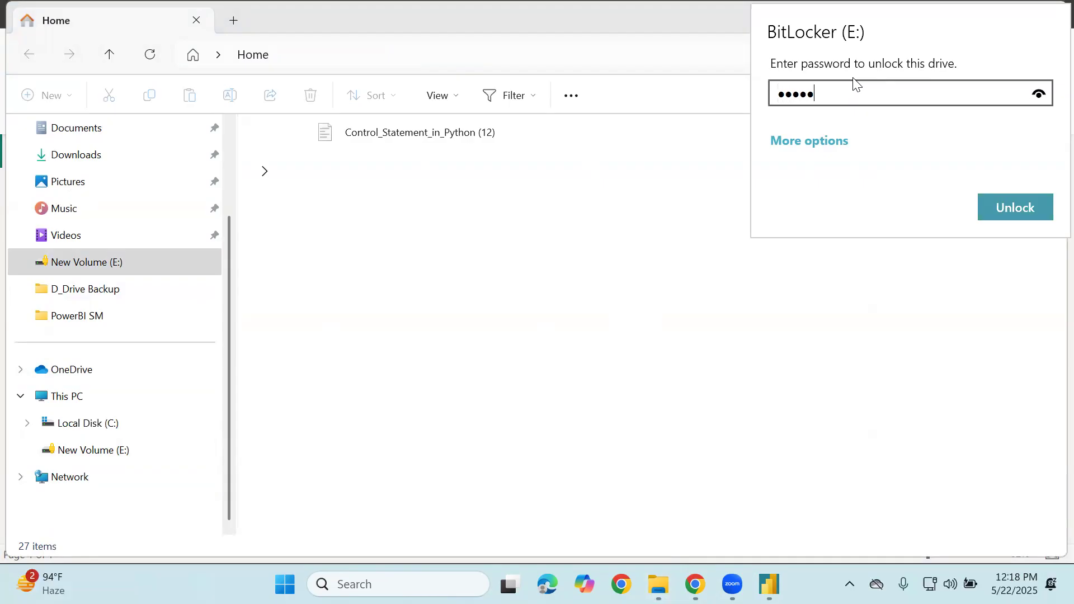
{"action": "key", "text": "Return"}
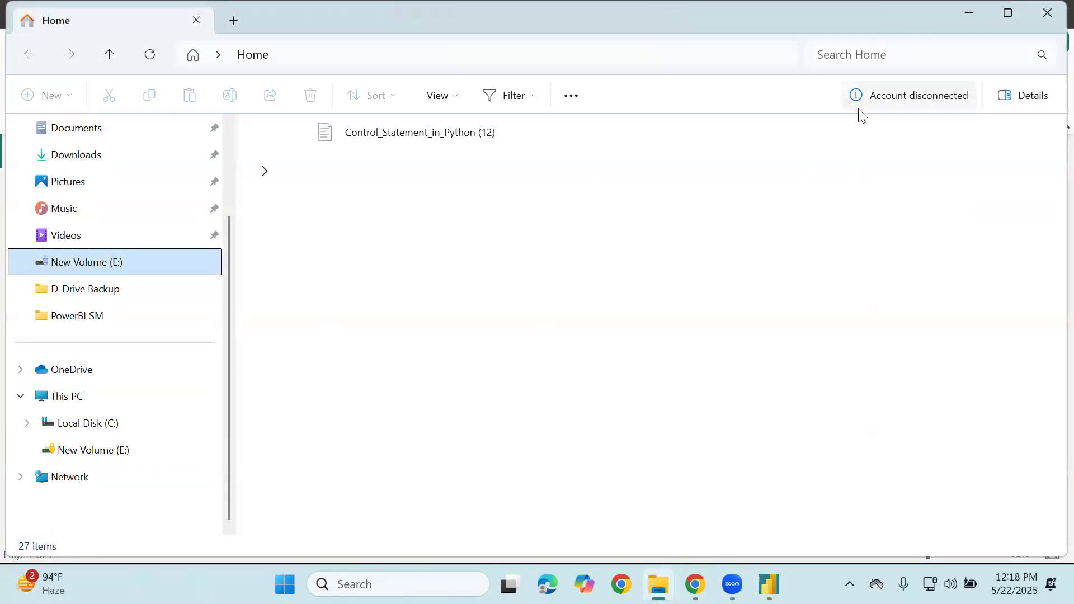
Open New Volume (E:) and browse the D_Drive Backup folder's 381 items
{"action": "left_click", "coordinate": [120, 266]}
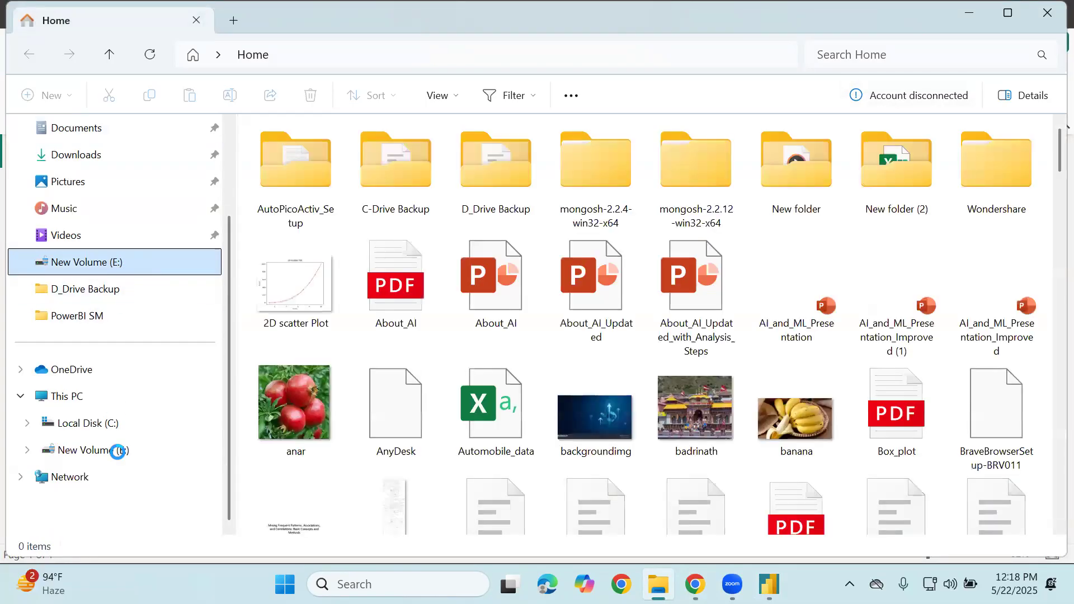
{"action": "left_click", "coordinate": [118, 448]}
{"action": "double_click", "coordinate": [496, 168]}
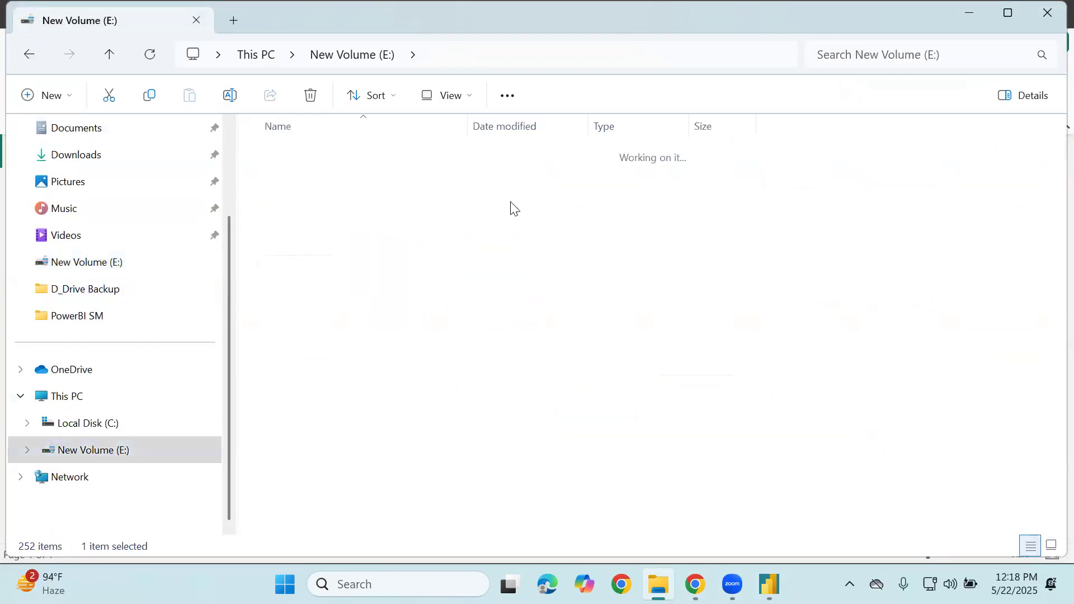
{"action": "scroll", "coordinate": [362, 269], "scroll_direction": "down", "scroll_amount": 2}
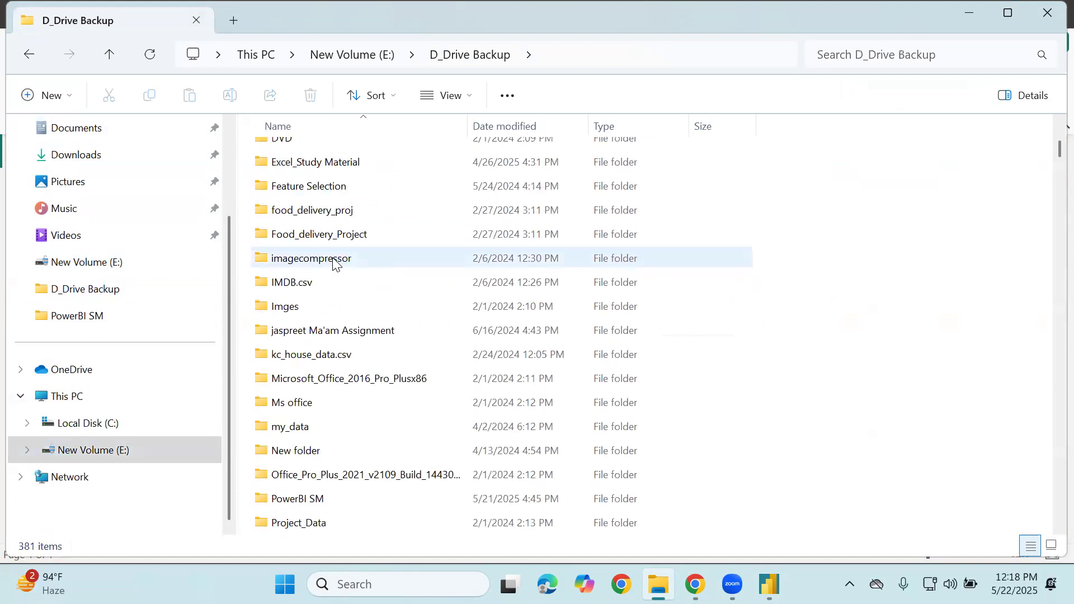
{"action": "scroll", "coordinate": [335, 331], "scroll_direction": "up", "scroll_amount": 1}
{"action": "scroll", "coordinate": [335, 333], "scroll_direction": "down", "scroll_amount": 2}
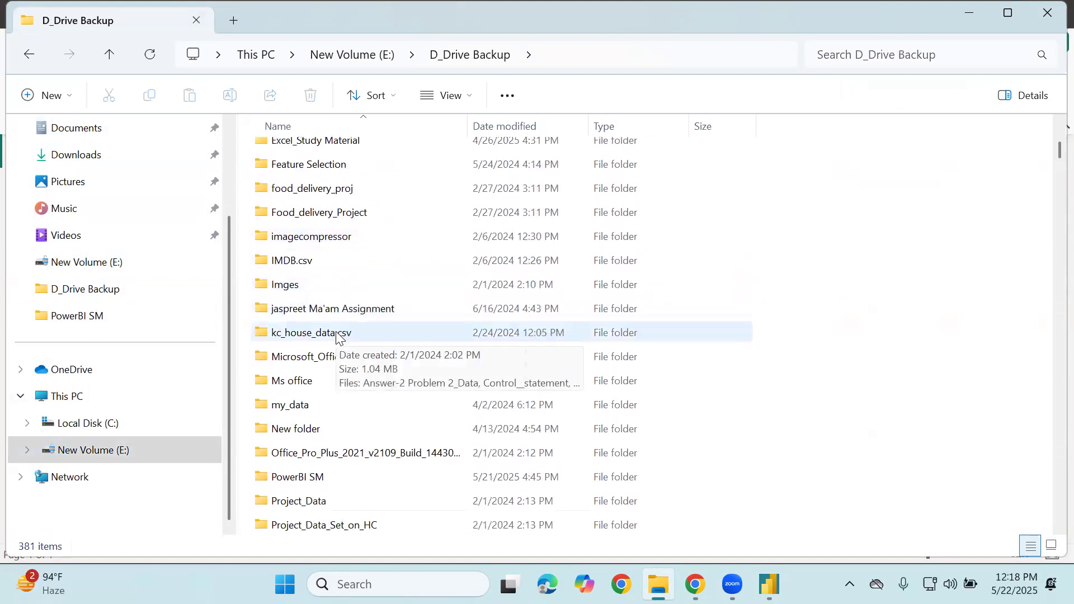
{"action": "scroll", "coordinate": [333, 448], "scroll_direction": "down", "scroll_amount": 1}
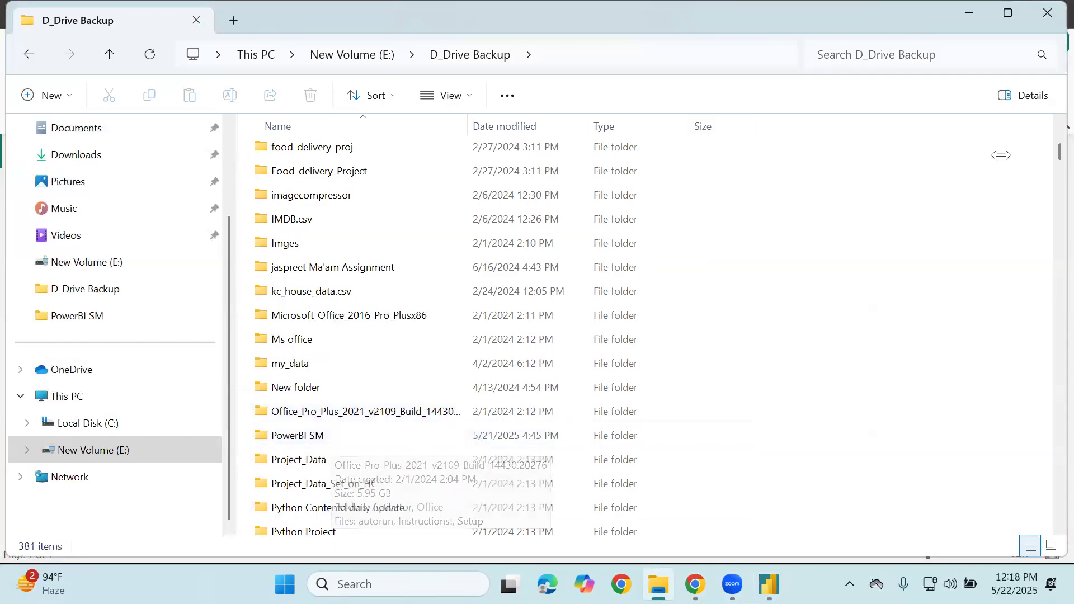
{"action": "mouse_move", "coordinate": [731, 81]}
{"action": "left_mouse_down"}
{"action": "mouse_move", "coordinate": [748, 132]}
{"action": "mouse_move", "coordinate": [791, 62]}
{"action": "mouse_move", "coordinate": [730, 72]}
{"action": "mouse_move", "coordinate": [776, 103]}
{"action": "mouse_move", "coordinate": [808, 108]}
{"action": "mouse_move", "coordinate": [817, 126]}
{"action": "left_mouse_up"}
{"action": "left_click_drag", "start_coordinate": [650, 297], "coordinate": [753, 141]}
{"action": "left_click_drag", "start_coordinate": [806, 281], "coordinate": [749, 135]}
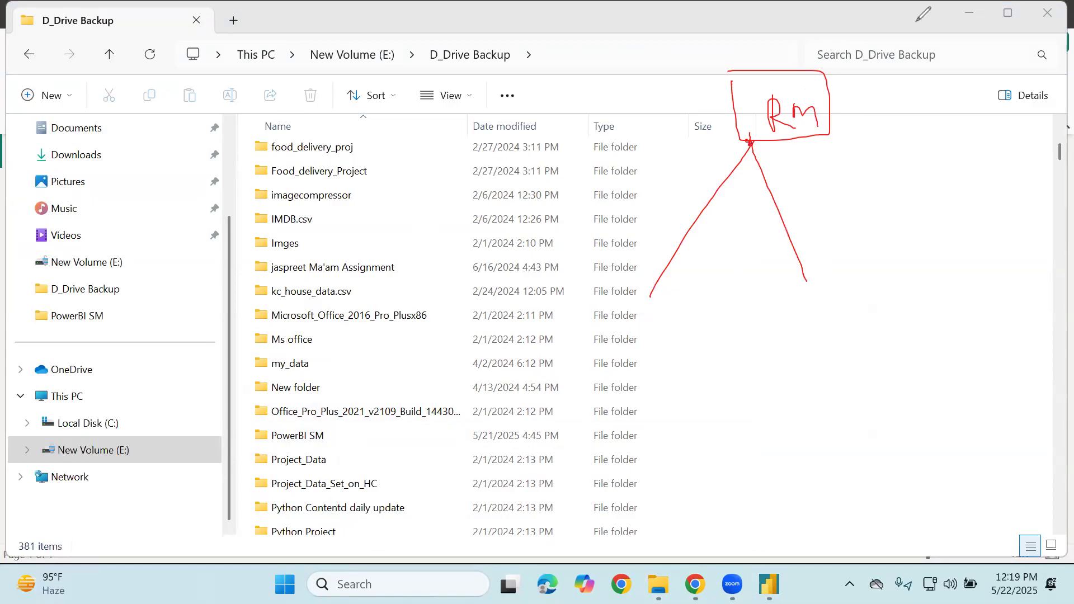
{"action": "mouse_move", "coordinate": [899, 56]}
{"action": "left_mouse_down"}
{"action": "mouse_move", "coordinate": [848, 90]}
{"action": "mouse_move", "coordinate": [900, 95]}
{"action": "left_mouse_up"}
{"action": "mouse_move", "coordinate": [759, 73]}
{"action": "left_mouse_down"}
{"action": "mouse_move", "coordinate": [797, 132]}
{"action": "mouse_move", "coordinate": [733, 78]}
{"action": "mouse_move", "coordinate": [726, 90]}
{"action": "left_mouse_up"}
{"action": "mouse_move", "coordinate": [619, 326]}
{"action": "left_mouse_down"}
{"action": "mouse_move", "coordinate": [586, 360]}
{"action": "mouse_move", "coordinate": [636, 348]}
{"action": "left_mouse_up"}
{"action": "mouse_move", "coordinate": [615, 303]}
{"action": "left_mouse_down"}
{"action": "mouse_move", "coordinate": [576, 330]}
{"action": "mouse_move", "coordinate": [636, 317]}
{"action": "left_mouse_up"}
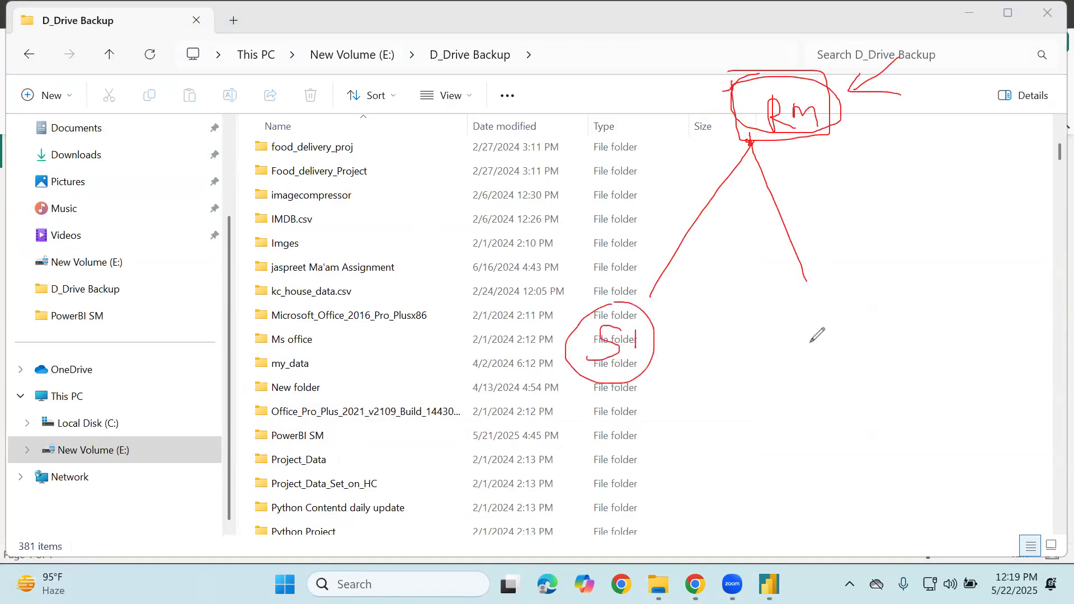
{"action": "left_click_drag", "start_coordinate": [825, 323], "coordinate": [800, 350]}
{"action": "left_click_drag", "start_coordinate": [828, 331], "coordinate": [843, 338]}
{"action": "mouse_move", "coordinate": [812, 307]}
{"action": "left_mouse_down"}
{"action": "mouse_move", "coordinate": [772, 313]}
{"action": "mouse_move", "coordinate": [812, 300]}
{"action": "left_mouse_up"}
{"action": "left_click_drag", "start_coordinate": [762, 140], "coordinate": [931, 258]}
{"action": "mouse_move", "coordinate": [951, 295]}
{"action": "left_mouse_down"}
{"action": "mouse_move", "coordinate": [938, 328]}
{"action": "mouse_move", "coordinate": [965, 329]}
{"action": "left_mouse_up"}
{"action": "left_click_drag", "start_coordinate": [919, 274], "coordinate": [951, 259]}
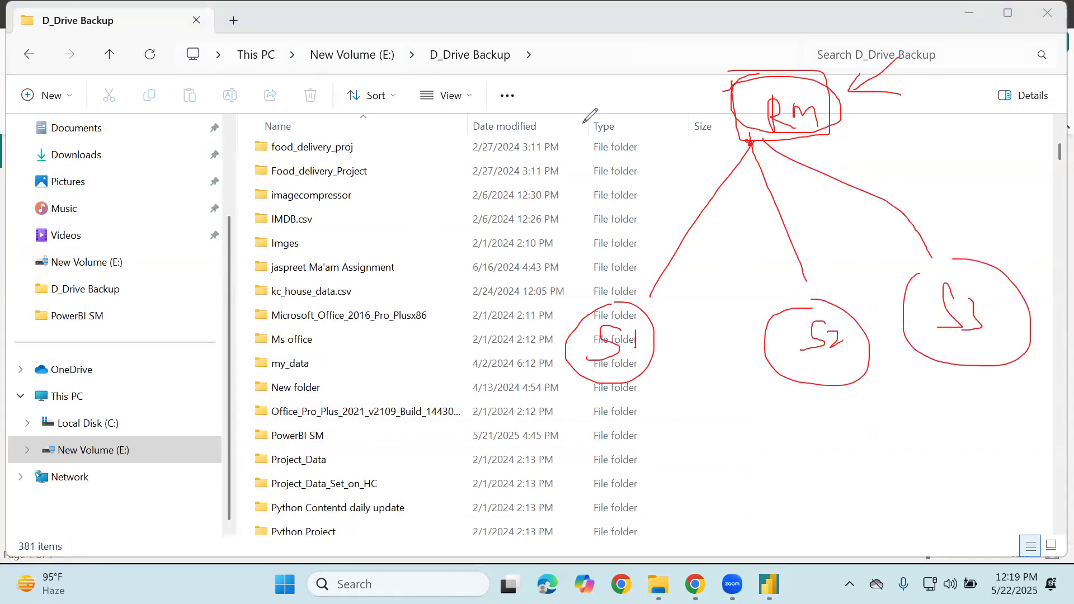
{"action": "mouse_move", "coordinate": [749, 137]}
{"action": "left_mouse_down"}
{"action": "mouse_move", "coordinate": [445, 334]}
{"action": "mouse_move", "coordinate": [382, 404]}
{"action": "left_mouse_up"}
{"action": "left_click_drag", "start_coordinate": [428, 373], "coordinate": [459, 404]}
{"action": "left_click_drag", "start_coordinate": [357, 343], "coordinate": [436, 463]}
{"action": "left_click_drag", "start_coordinate": [578, 211], "coordinate": [588, 246]}
{"action": "left_click_drag", "start_coordinate": [676, 237], "coordinate": [705, 229]}
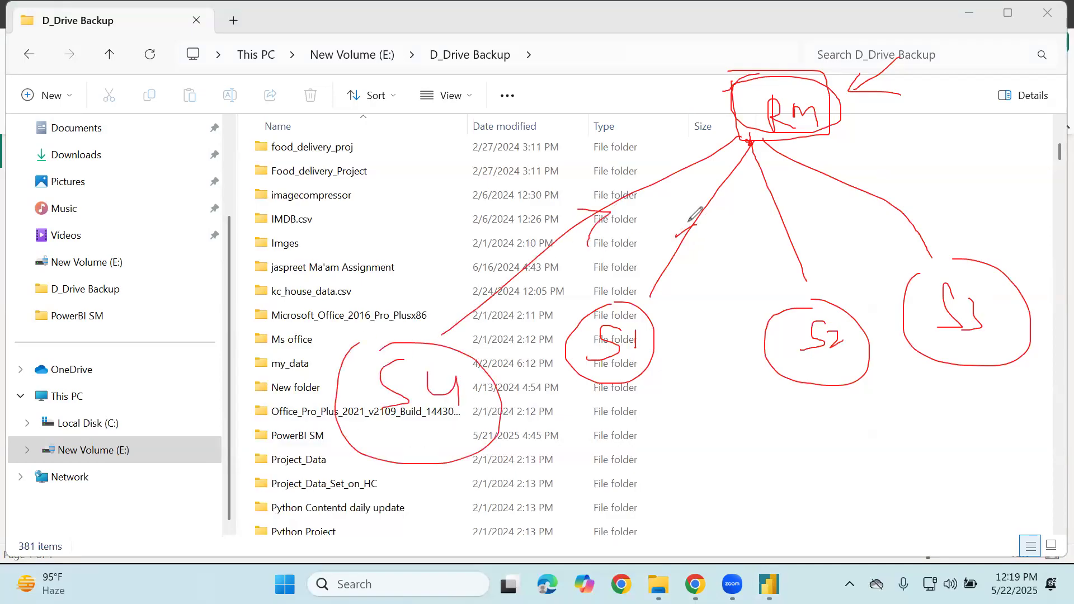
{"action": "left_click_drag", "start_coordinate": [773, 232], "coordinate": [811, 223]}
{"action": "mouse_move", "coordinate": [887, 180]}
{"action": "left_mouse_down"}
{"action": "mouse_move", "coordinate": [865, 193]}
{"action": "mouse_move", "coordinate": [883, 220]}
{"action": "left_mouse_up"}
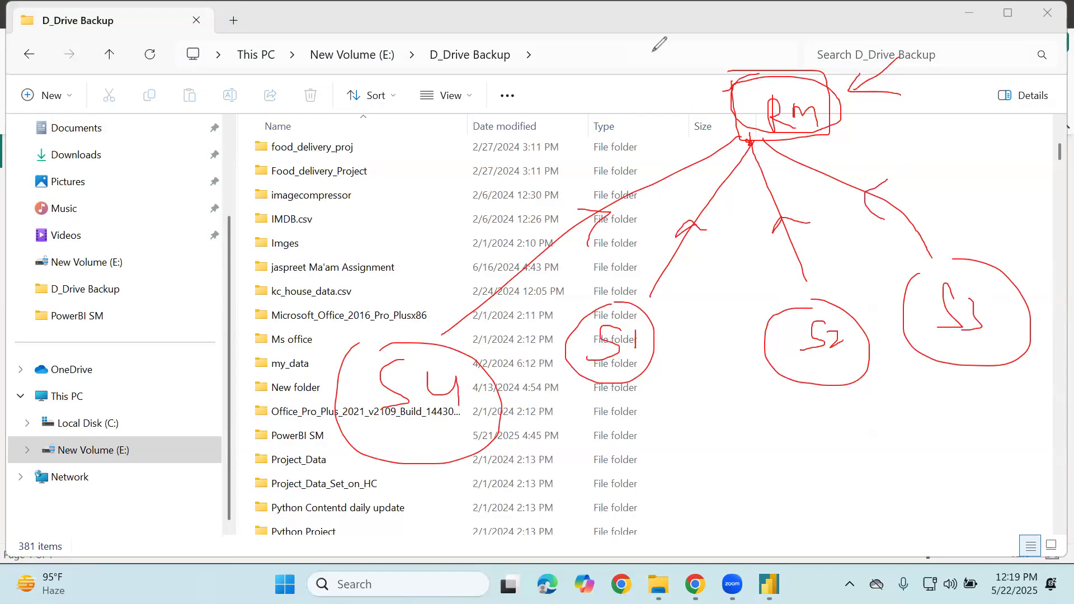
{"action": "left_click_drag", "start_coordinate": [767, 45], "coordinate": [794, 44]}
{"action": "mouse_move", "coordinate": [574, 88]}
{"action": "left_mouse_down"}
{"action": "mouse_move", "coordinate": [558, 98]}
{"action": "mouse_move", "coordinate": [583, 112]}
{"action": "mouse_move", "coordinate": [573, 136]}
{"action": "left_mouse_up"}
{"action": "mouse_move", "coordinate": [609, 100]}
{"action": "left_mouse_down"}
{"action": "mouse_move", "coordinate": [597, 112]}
{"action": "mouse_move", "coordinate": [609, 103]}
{"action": "left_mouse_up"}
{"action": "mouse_move", "coordinate": [619, 109]}
{"action": "left_mouse_down"}
{"action": "mouse_move", "coordinate": [631, 99]}
{"action": "mouse_move", "coordinate": [643, 130]}
{"action": "mouse_move", "coordinate": [654, 111]}
{"action": "left_mouse_up"}
{"action": "left_click_drag", "start_coordinate": [665, 103], "coordinate": [665, 119]}
{"action": "left_click_drag", "start_coordinate": [656, 81], "coordinate": [660, 90]}
{"action": "mouse_move", "coordinate": [681, 90]}
{"action": "left_mouse_down"}
{"action": "mouse_move", "coordinate": [677, 115]}
{"action": "mouse_move", "coordinate": [700, 90]}
{"action": "mouse_move", "coordinate": [689, 126]}
{"action": "left_mouse_up"}
{"action": "left_click_drag", "start_coordinate": [710, 69], "coordinate": [717, 104]}
{"action": "mouse_move", "coordinate": [698, 54]}
{"action": "left_mouse_down"}
{"action": "mouse_move", "coordinate": [626, 163]}
{"action": "mouse_move", "coordinate": [706, 56]}
{"action": "left_mouse_up"}
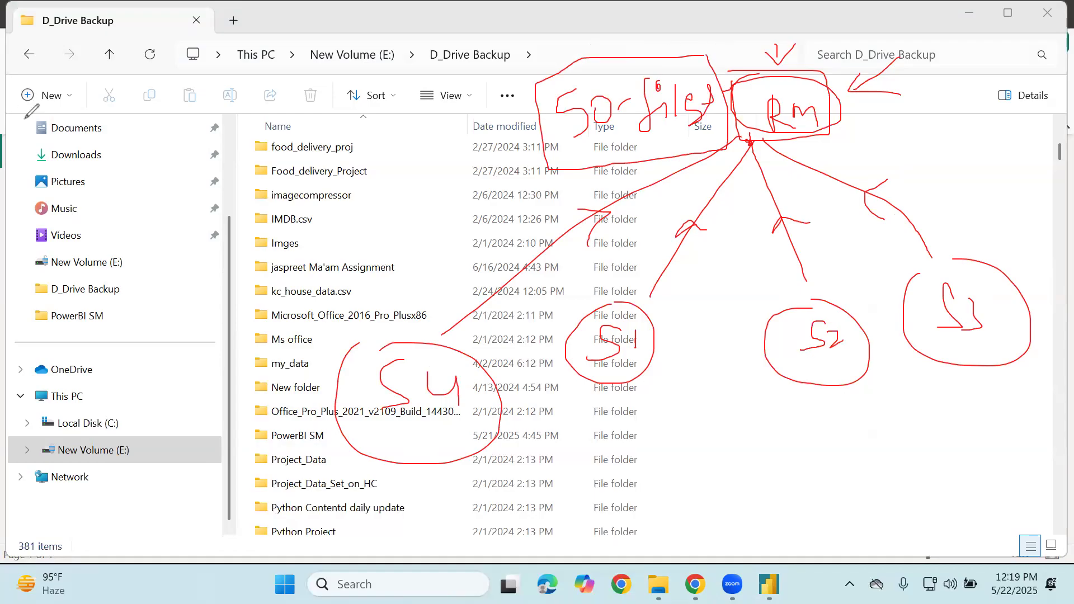
{"action": "mouse_move", "coordinate": [769, 584]}
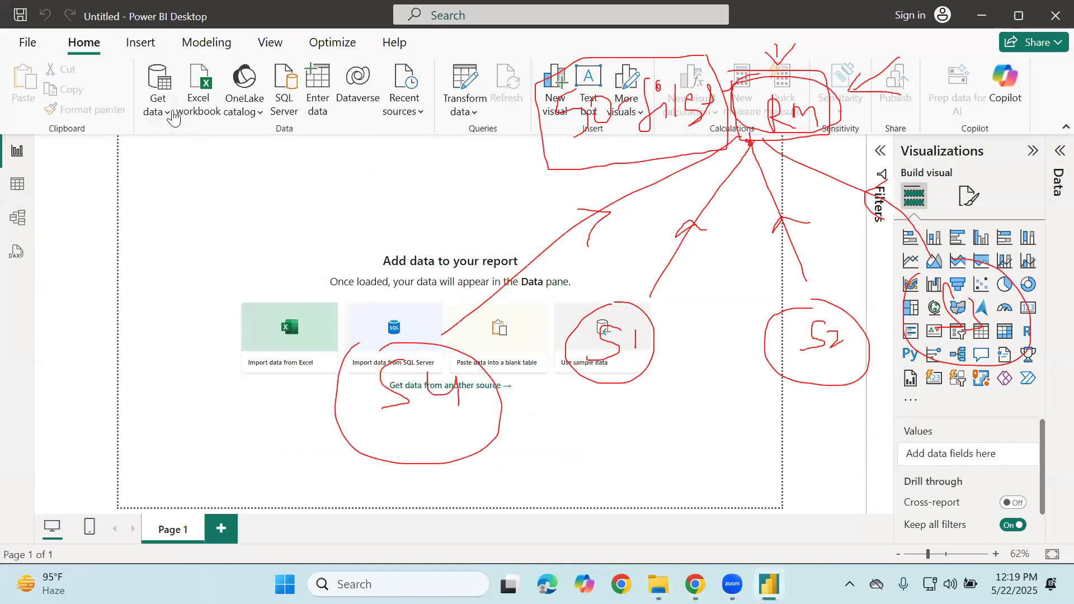
Open and close the Get data list, then erase the hand-drawn RM diagram
{"action": "left_click", "coordinate": [168, 115]}
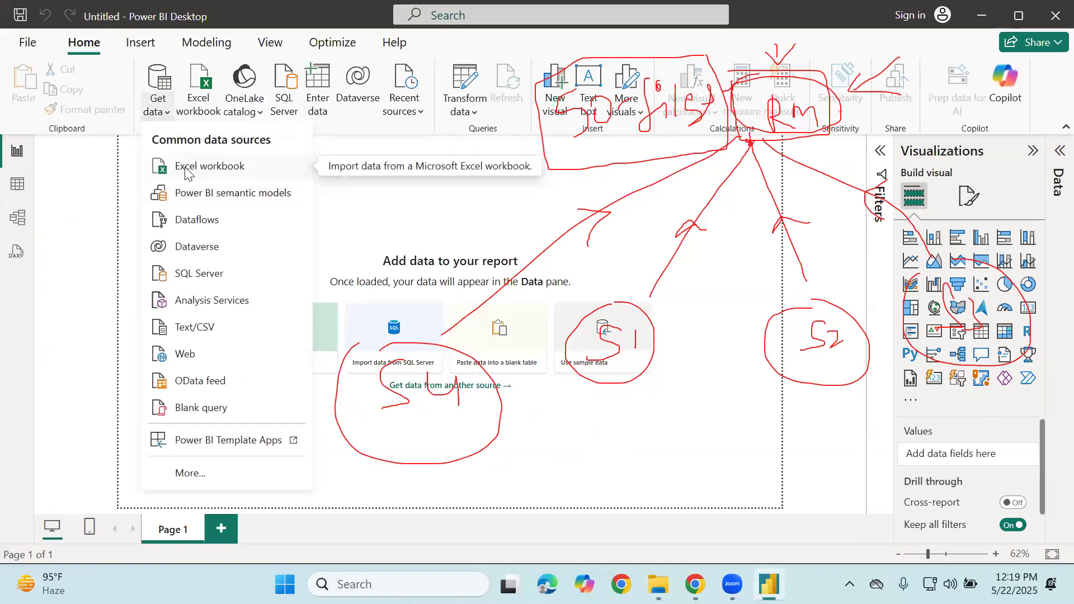
{"action": "left_click", "coordinate": [348, 158]}
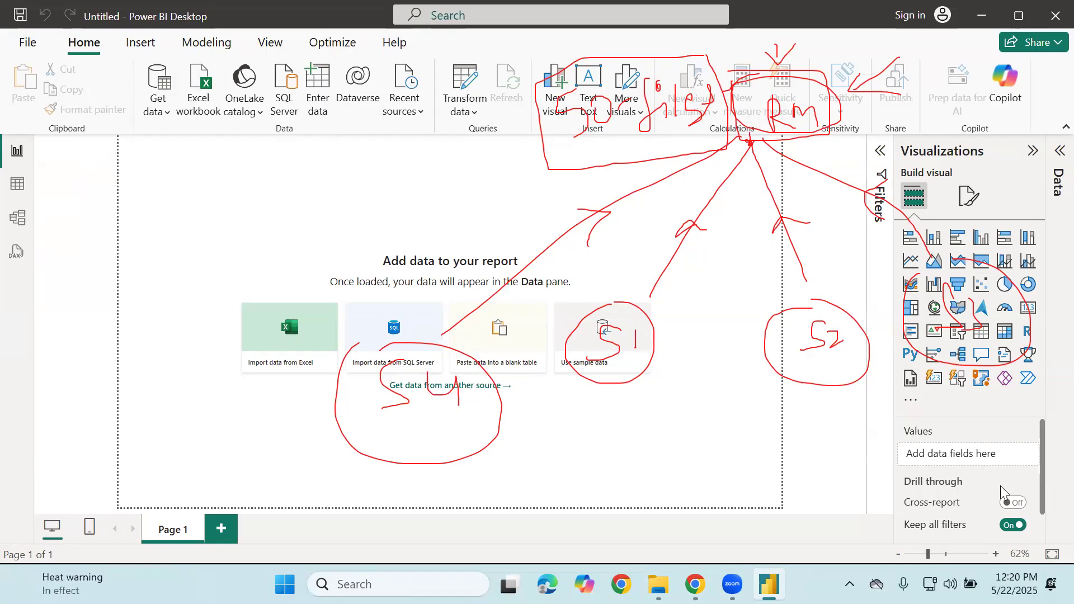
{"action": "left_click", "coordinate": [791, 134]}
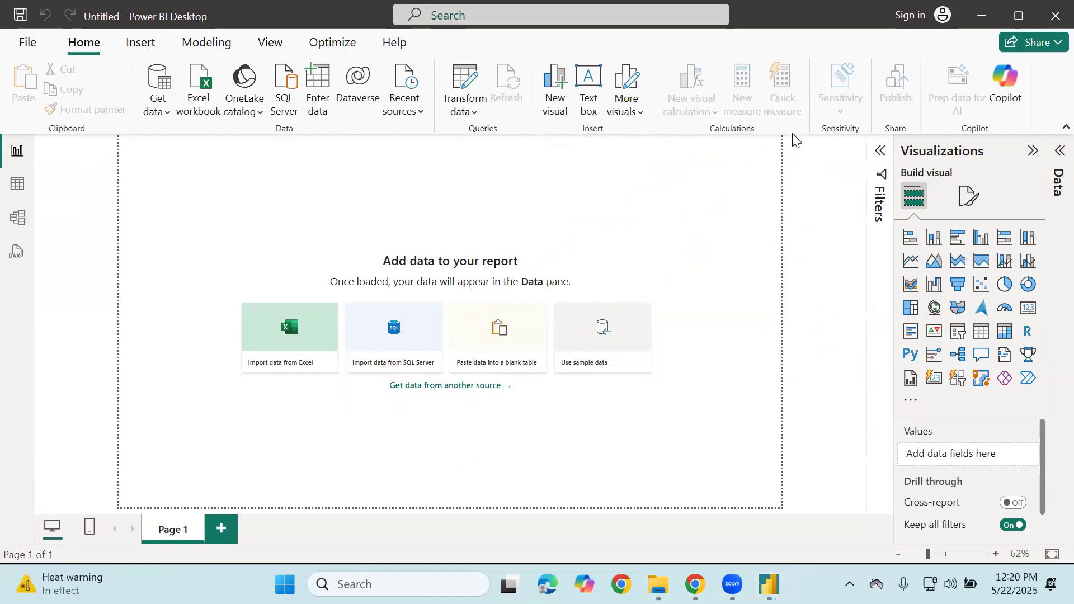
Sketch the first table grid with columns and rows on the canvas
{"action": "left_click_drag", "start_coordinate": [189, 184], "coordinate": [219, 275]}
{"action": "mouse_move", "coordinate": [309, 276]}
{"action": "left_mouse_down"}
{"action": "mouse_move", "coordinate": [325, 193]}
{"action": "mouse_move", "coordinate": [169, 193]}
{"action": "left_mouse_up"}
{"action": "left_click_drag", "start_coordinate": [223, 203], "coordinate": [221, 276]}
{"action": "left_click_drag", "start_coordinate": [262, 203], "coordinate": [270, 282]}
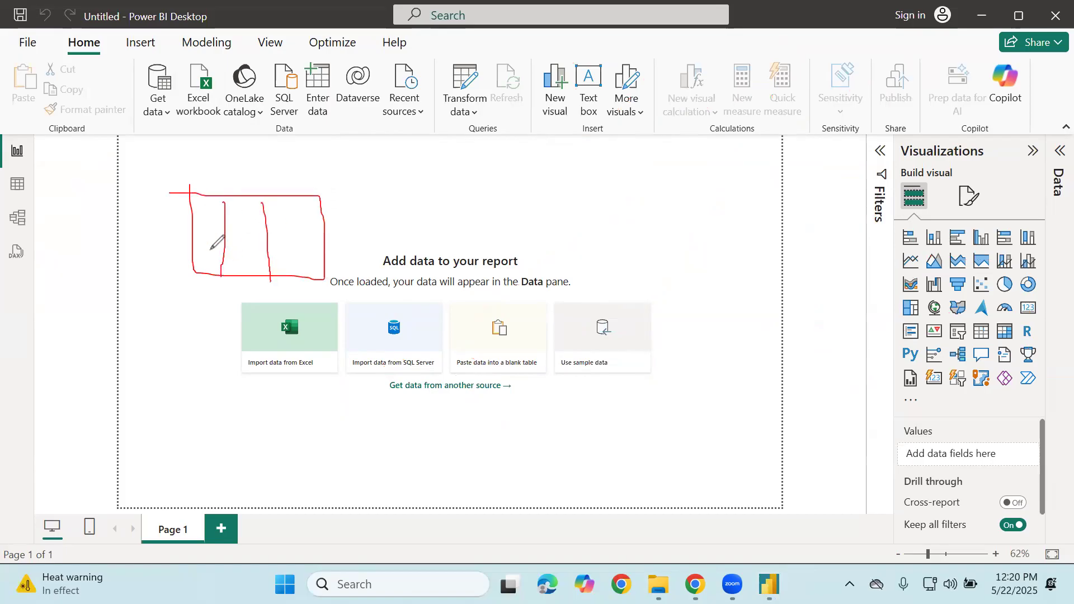
{"action": "left_click_drag", "start_coordinate": [196, 222], "coordinate": [314, 217]}
{"action": "left_click_drag", "start_coordinate": [194, 247], "coordinate": [324, 244]}
Sketch the second and third table grids and a line linking them
{"action": "mouse_move", "coordinate": [378, 203]}
{"action": "left_mouse_down"}
{"action": "mouse_move", "coordinate": [484, 286]}
{"action": "mouse_move", "coordinate": [466, 211]}
{"action": "mouse_move", "coordinate": [421, 286]}
{"action": "left_mouse_up"}
{"action": "left_click_drag", "start_coordinate": [454, 215], "coordinate": [470, 285]}
{"action": "mouse_move", "coordinate": [386, 237]}
{"action": "left_mouse_down"}
{"action": "mouse_move", "coordinate": [482, 232]}
{"action": "mouse_move", "coordinate": [429, 255]}
{"action": "mouse_move", "coordinate": [481, 253]}
{"action": "left_mouse_up"}
{"action": "mouse_move", "coordinate": [557, 213]}
{"action": "left_mouse_down"}
{"action": "mouse_move", "coordinate": [601, 289]}
{"action": "mouse_move", "coordinate": [615, 202]}
{"action": "mouse_move", "coordinate": [549, 210]}
{"action": "left_mouse_up"}
{"action": "mouse_move", "coordinate": [577, 211]}
{"action": "left_mouse_down"}
{"action": "mouse_move", "coordinate": [587, 289]}
{"action": "mouse_move", "coordinate": [618, 284]}
{"action": "left_mouse_up"}
{"action": "left_click_drag", "start_coordinate": [555, 230], "coordinate": [641, 220]}
{"action": "left_click_drag", "start_coordinate": [573, 257], "coordinate": [652, 257]}
{"action": "mouse_move", "coordinate": [217, 197]}
{"action": "left_mouse_down"}
{"action": "mouse_move", "coordinate": [217, 187]}
{"action": "mouse_move", "coordinate": [412, 213]}
{"action": "left_mouse_up"}
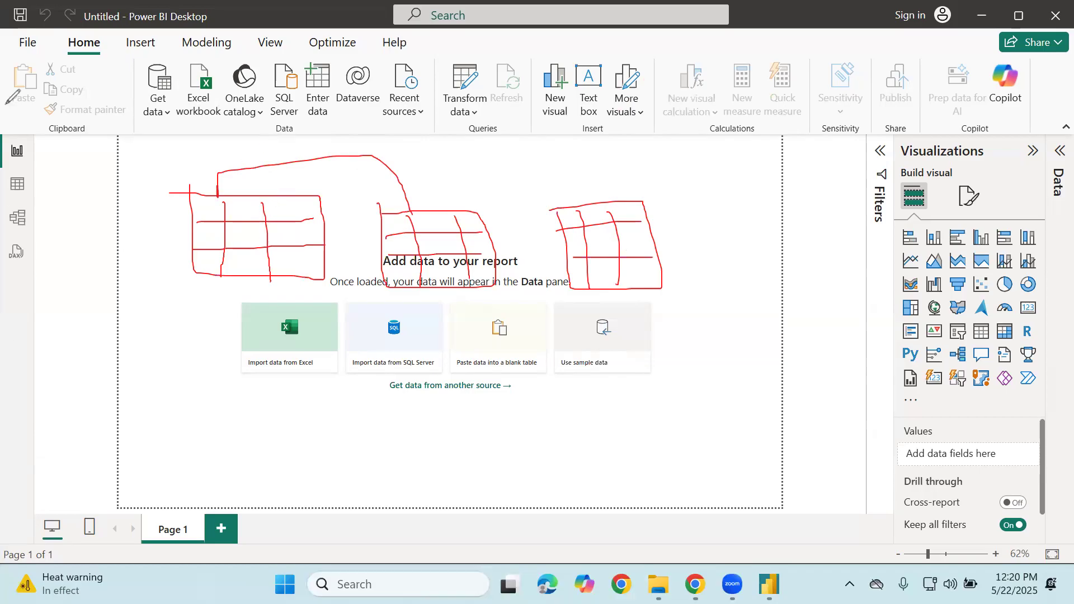
Write notes along the left of the canvas, then undo the stray scribbles
{"action": "mouse_move", "coordinate": [45, 159]}
{"action": "left_mouse_down"}
{"action": "mouse_move", "coordinate": [63, 152]}
{"action": "mouse_move", "coordinate": [72, 193]}
{"action": "mouse_move", "coordinate": [90, 154]}
{"action": "mouse_move", "coordinate": [129, 152]}
{"action": "left_mouse_up"}
{"action": "left_click_drag", "start_coordinate": [120, 241], "coordinate": [125, 297]}
{"action": "mouse_move", "coordinate": [134, 417]}
{"action": "left_mouse_down"}
{"action": "mouse_move", "coordinate": [167, 426]}
{"action": "mouse_move", "coordinate": [212, 412]}
{"action": "left_mouse_up"}
{"action": "mouse_move", "coordinate": [166, 382]}
{"action": "left_mouse_down"}
{"action": "mouse_move", "coordinate": [120, 454]}
{"action": "mouse_move", "coordinate": [133, 364]}
{"action": "left_mouse_up"}
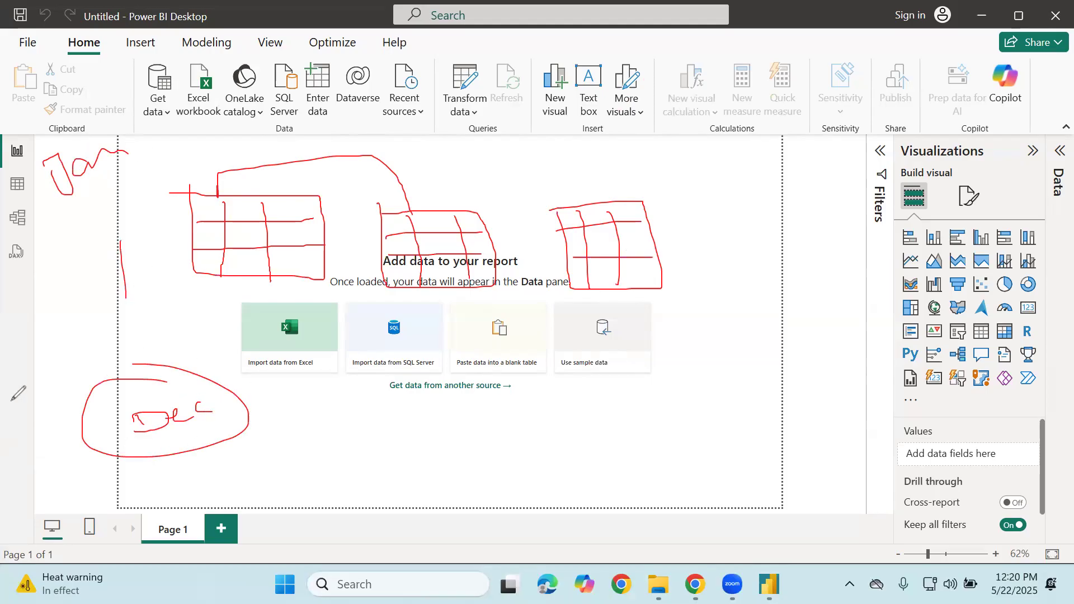
{"action": "key", "text": "ctrl+z"}
{"action": "key", "text": "ctrl+z"}
{"action": "key", "text": "ctrl+z"}
{"action": "key", "text": "ctrl+z"}
{"action": "key", "text": "ctrl+z"}
{"action": "key", "text": "ctrl+z"}
{"action": "key", "text": "ctrl+z"}
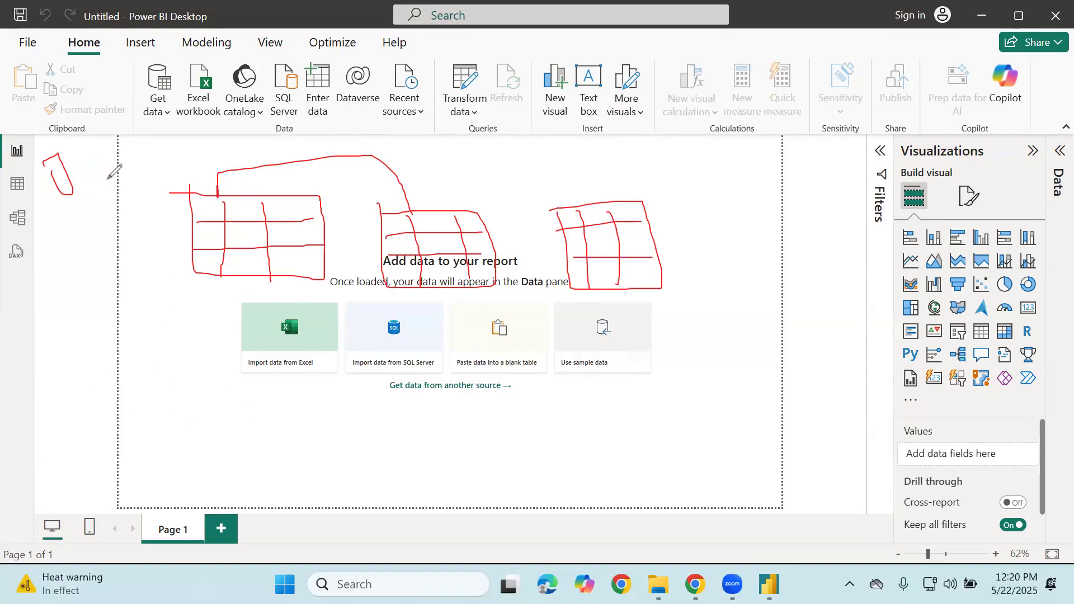
Mark the Excel, Paste and sample data cards and label the first two table headings
{"action": "mouse_move", "coordinate": [235, 299]}
{"action": "left_mouse_down"}
{"action": "mouse_move", "coordinate": [235, 335]}
{"action": "mouse_move", "coordinate": [275, 340]}
{"action": "left_mouse_up"}
{"action": "mouse_move", "coordinate": [473, 291]}
{"action": "left_mouse_down"}
{"action": "mouse_move", "coordinate": [474, 330]}
{"action": "mouse_move", "coordinate": [492, 316]}
{"action": "mouse_move", "coordinate": [529, 321]}
{"action": "left_mouse_up"}
{"action": "mouse_move", "coordinate": [594, 302]}
{"action": "left_mouse_down"}
{"action": "mouse_move", "coordinate": [606, 322]}
{"action": "mouse_move", "coordinate": [633, 301]}
{"action": "mouse_move", "coordinate": [641, 323]}
{"action": "left_mouse_up"}
{"action": "mouse_move", "coordinate": [200, 164]}
{"action": "left_mouse_down"}
{"action": "mouse_move", "coordinate": [200, 176]}
{"action": "mouse_move", "coordinate": [198, 151]}
{"action": "mouse_move", "coordinate": [211, 171]}
{"action": "mouse_move", "coordinate": [234, 174]}
{"action": "left_mouse_up"}
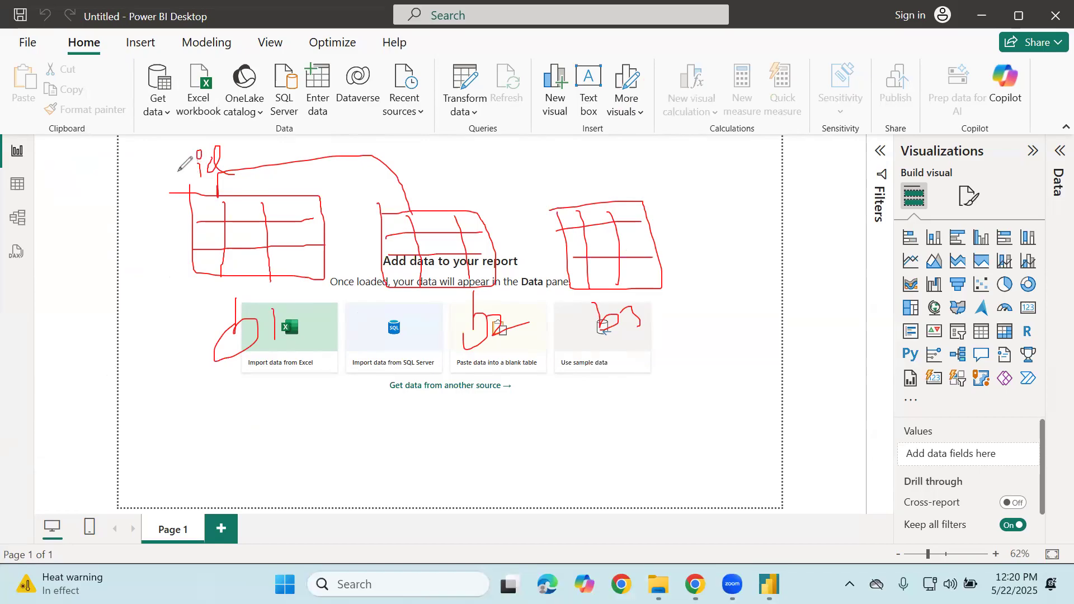
{"action": "left_click_drag", "start_coordinate": [246, 166], "coordinate": [291, 184]}
{"action": "mouse_move", "coordinate": [392, 191]}
{"action": "left_mouse_down"}
{"action": "mouse_move", "coordinate": [411, 167]}
{"action": "mouse_move", "coordinate": [435, 180]}
{"action": "mouse_move", "coordinate": [435, 200]}
{"action": "mouse_move", "coordinate": [446, 163]}
{"action": "left_mouse_up"}
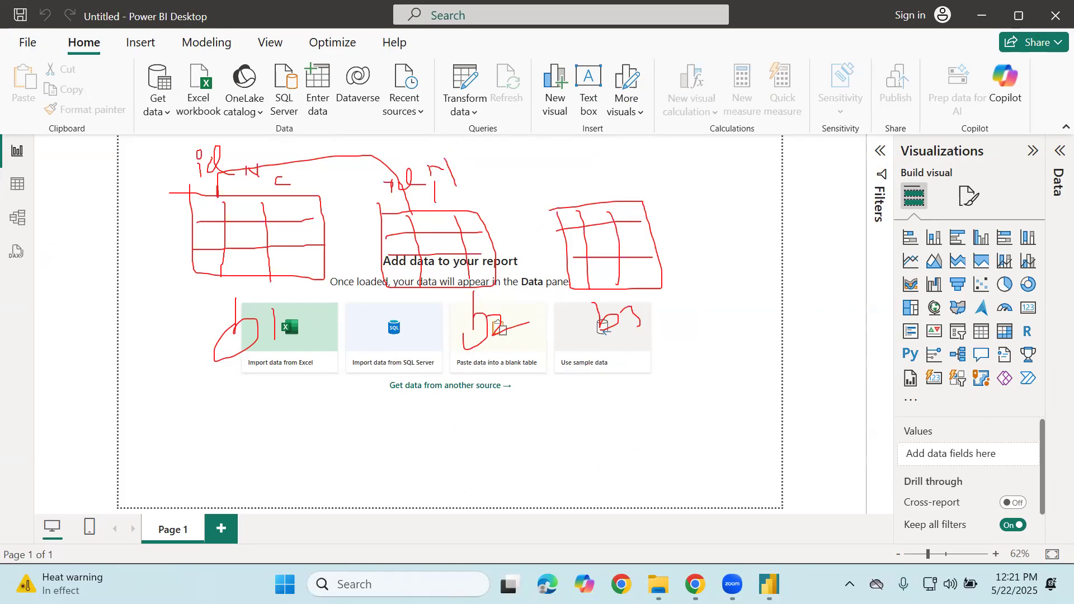
Unmute the microphone in the Google Meet call, then return to Power BI
{"action": "left_click", "coordinate": [695, 584]}
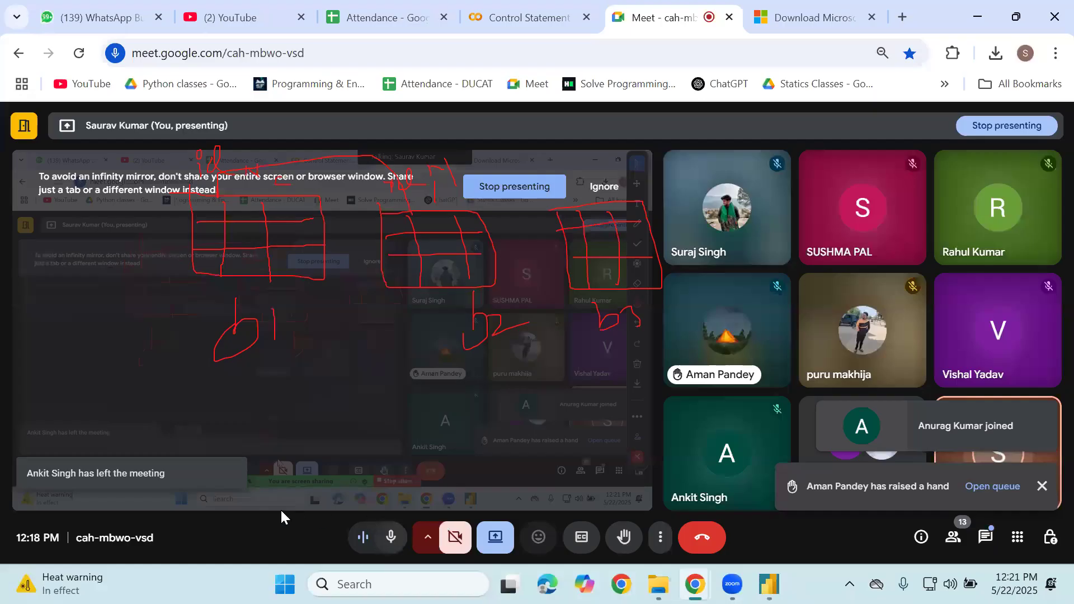
{"action": "key", "text": "ctrl+d"}
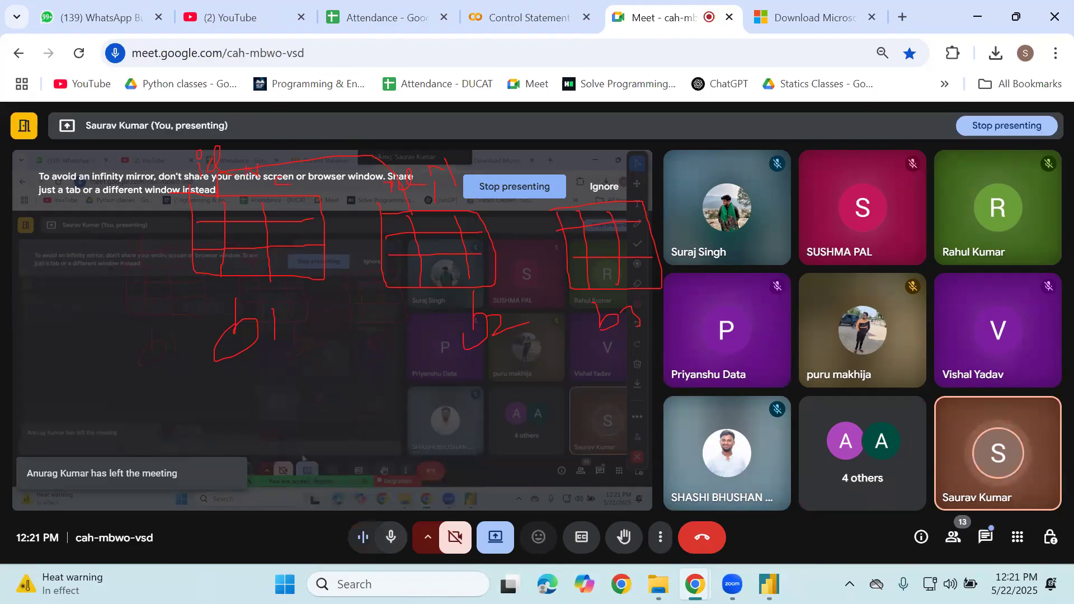
{"action": "key", "text": "alt+Tab"}
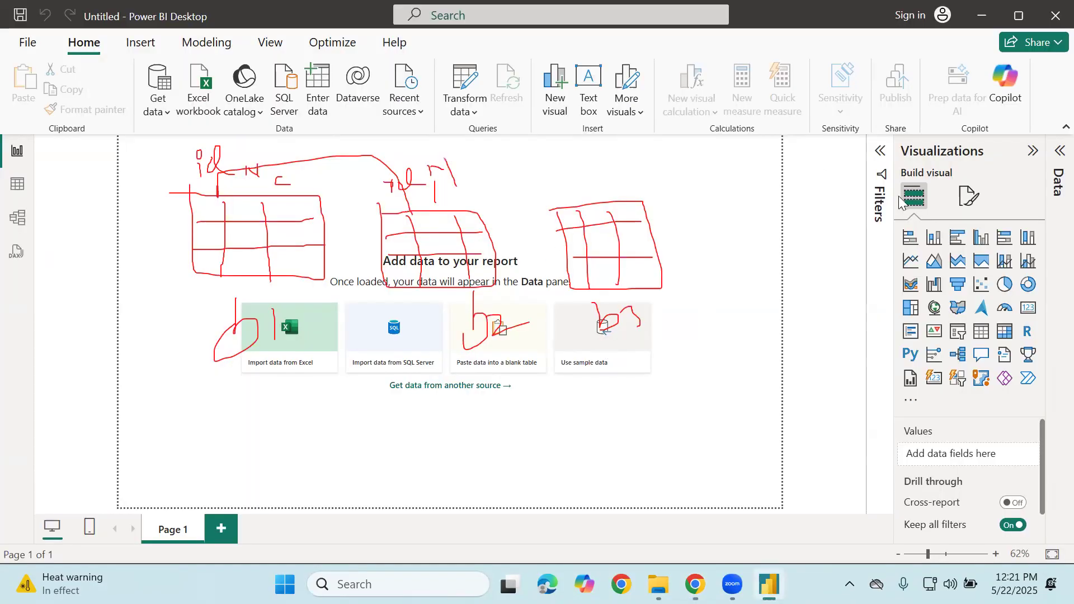
Label the third table and circle all three table headings with ink
{"action": "left_click", "coordinate": [460, 221]}
{"action": "left_click_drag", "start_coordinate": [561, 194], "coordinate": [562, 205]}
{"action": "mouse_move", "coordinate": [557, 178]}
{"action": "left_mouse_down"}
{"action": "mouse_move", "coordinate": [556, 193]}
{"action": "mouse_move", "coordinate": [598, 178]}
{"action": "mouse_move", "coordinate": [642, 186]}
{"action": "left_mouse_up"}
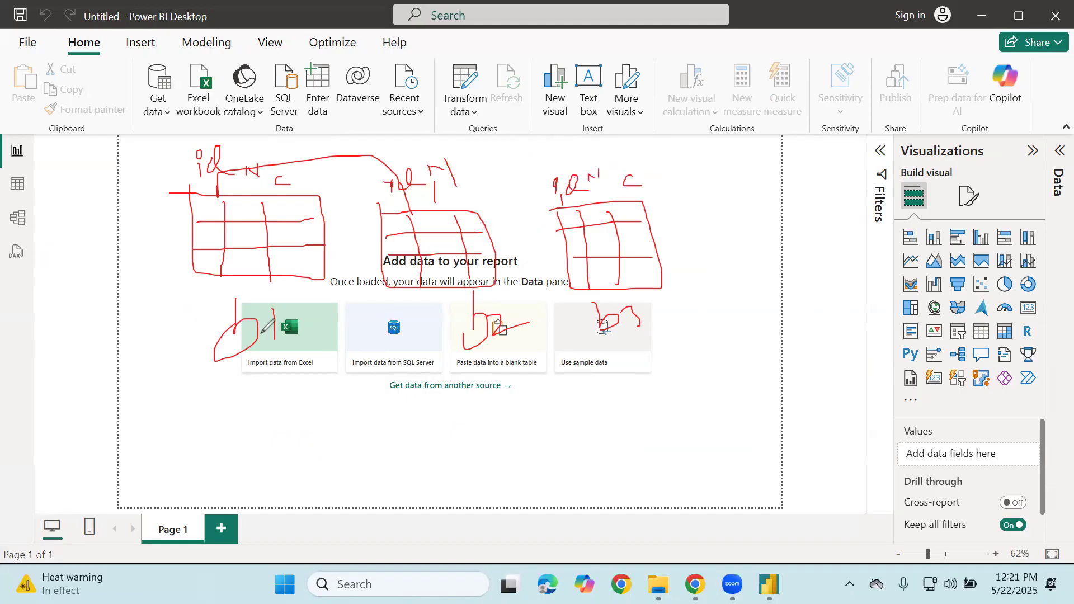
{"action": "mouse_move", "coordinate": [250, 118]}
{"action": "left_mouse_down"}
{"action": "mouse_move", "coordinate": [178, 166]}
{"action": "mouse_move", "coordinate": [308, 172]}
{"action": "mouse_move", "coordinate": [235, 133]}
{"action": "left_mouse_up"}
{"action": "mouse_move", "coordinate": [417, 141]}
{"action": "left_mouse_down"}
{"action": "mouse_move", "coordinate": [342, 204]}
{"action": "mouse_move", "coordinate": [369, 147]}
{"action": "left_mouse_up"}
{"action": "mouse_move", "coordinate": [570, 145]}
{"action": "left_mouse_down"}
{"action": "mouse_move", "coordinate": [576, 207]}
{"action": "mouse_move", "coordinate": [685, 178]}
{"action": "left_mouse_up"}
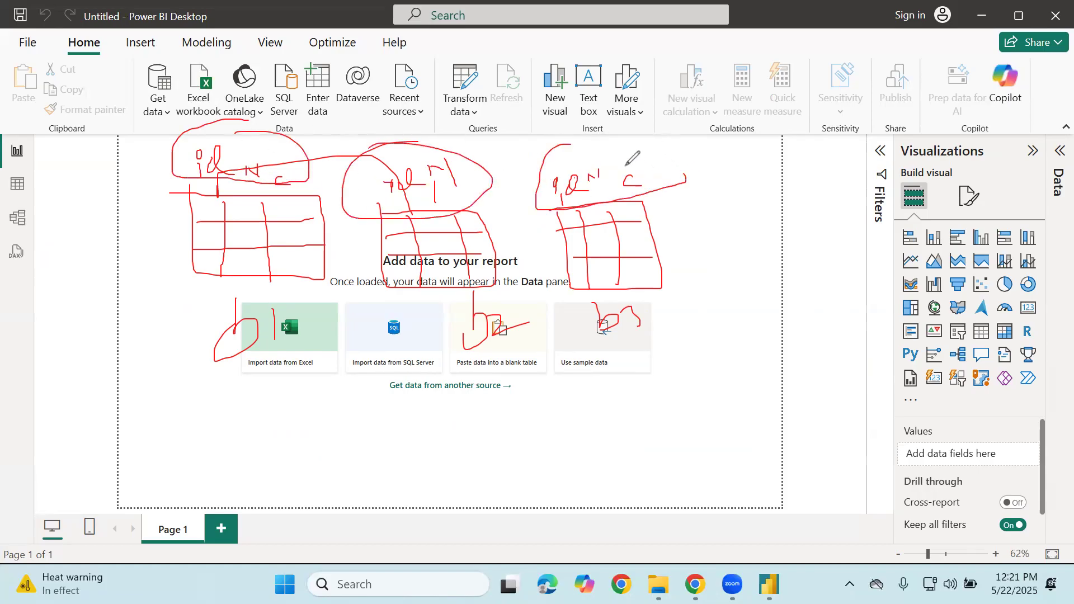
Box the Excel import card and add loops and curves along the left margin
{"action": "mouse_move", "coordinate": [206, 307]}
{"action": "left_mouse_down"}
{"action": "mouse_move", "coordinate": [359, 396]}
{"action": "mouse_move", "coordinate": [199, 321]}
{"action": "left_mouse_up"}
{"action": "left_click_drag", "start_coordinate": [212, 438], "coordinate": [235, 517]}
{"action": "mouse_move", "coordinate": [338, 513]}
{"action": "left_mouse_down"}
{"action": "mouse_move", "coordinate": [242, 431]}
{"action": "mouse_move", "coordinate": [228, 437]}
{"action": "left_mouse_up"}
{"action": "mouse_move", "coordinate": [183, 259]}
{"action": "left_mouse_down"}
{"action": "mouse_move", "coordinate": [173, 330]}
{"action": "mouse_move", "coordinate": [122, 416]}
{"action": "left_mouse_up"}
{"action": "left_click_drag", "start_coordinate": [156, 468], "coordinate": [213, 463]}
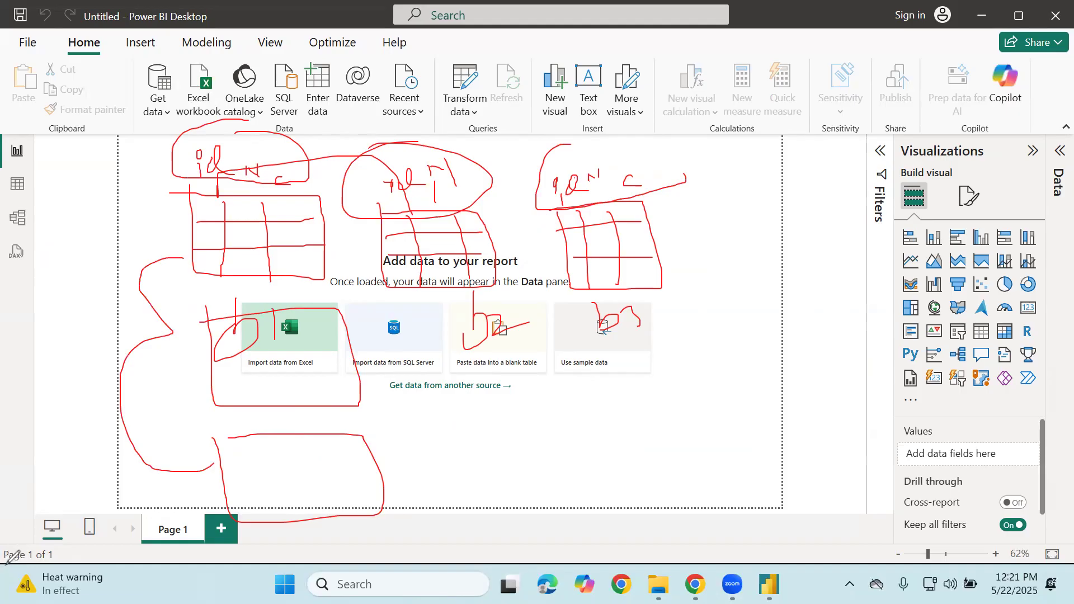
{"action": "mouse_move", "coordinate": [177, 246]}
{"action": "left_mouse_down"}
{"action": "mouse_move", "coordinate": [192, 264]}
{"action": "mouse_move", "coordinate": [181, 290]}
{"action": "left_mouse_up"}
Clear the old ink and sketch two table boxes with columns, rows and a linking line
{"action": "left_click", "coordinate": [7, 21]}
{"action": "mouse_move", "coordinate": [248, 199]}
{"action": "left_mouse_down"}
{"action": "mouse_move", "coordinate": [296, 262]}
{"action": "mouse_move", "coordinate": [229, 191]}
{"action": "left_mouse_up"}
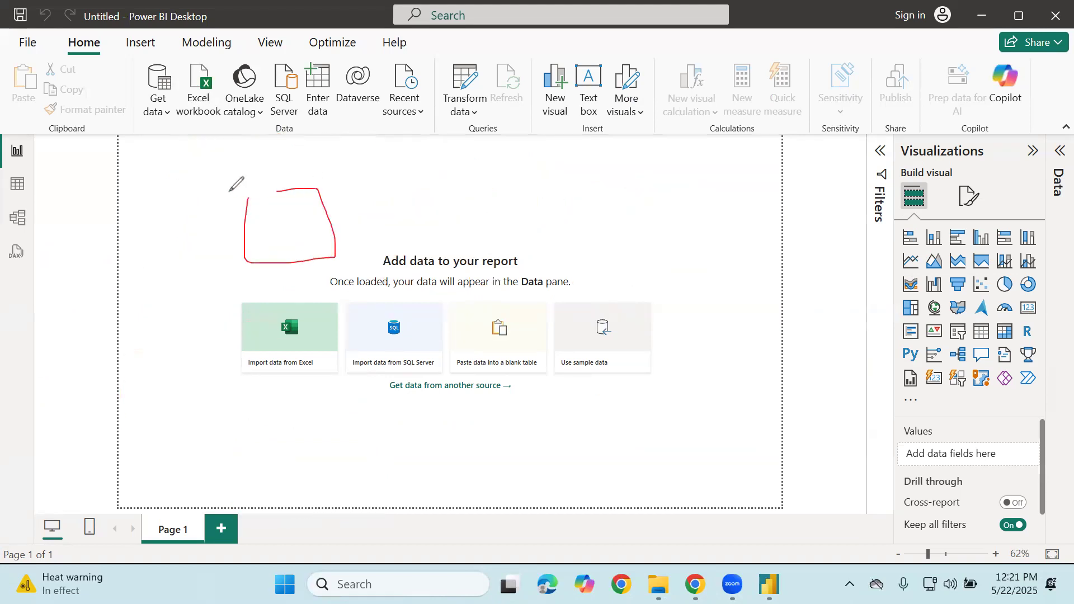
{"action": "mouse_move", "coordinate": [427, 197]}
{"action": "left_mouse_down"}
{"action": "mouse_move", "coordinate": [513, 237]}
{"action": "mouse_move", "coordinate": [393, 194]}
{"action": "left_mouse_up"}
{"action": "mouse_move", "coordinate": [272, 198]}
{"action": "left_mouse_down"}
{"action": "mouse_move", "coordinate": [272, 252]}
{"action": "mouse_move", "coordinate": [296, 255]}
{"action": "left_mouse_up"}
{"action": "left_click_drag", "start_coordinate": [445, 196], "coordinate": [449, 224]}
{"action": "left_click_drag", "start_coordinate": [477, 196], "coordinate": [482, 222]}
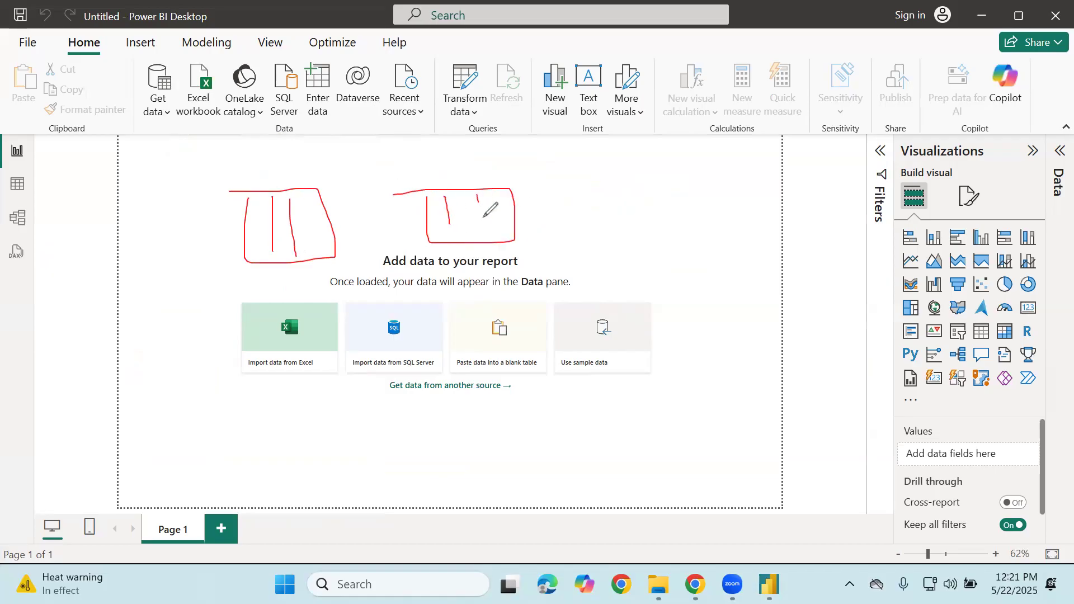
{"action": "left_click_drag", "start_coordinate": [425, 202], "coordinate": [486, 203]}
{"action": "left_click_drag", "start_coordinate": [424, 225], "coordinate": [473, 228]}
{"action": "left_click_drag", "start_coordinate": [246, 217], "coordinate": [328, 214]}
{"action": "left_click_drag", "start_coordinate": [252, 238], "coordinate": [337, 239]}
{"action": "mouse_move", "coordinate": [274, 190]}
{"action": "left_mouse_down"}
{"action": "mouse_move", "coordinate": [452, 179]}
{"action": "mouse_move", "coordinate": [565, 133]}
{"action": "mouse_move", "coordinate": [596, 189]}
{"action": "left_mouse_up"}
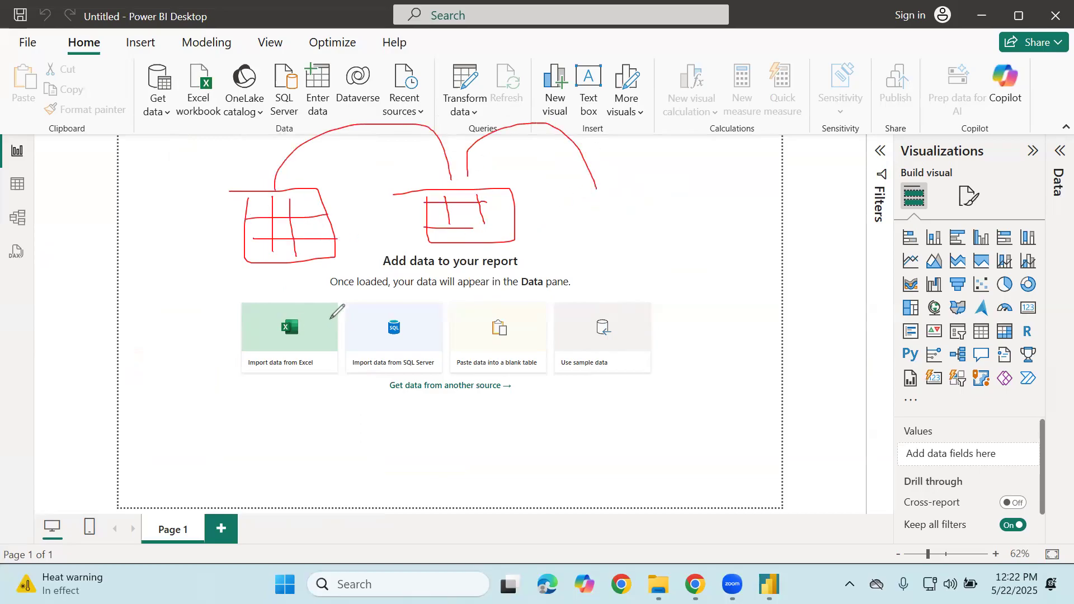
Add connector marks to the tables and draw an arc joining them
{"action": "mouse_move", "coordinate": [279, 278]}
{"action": "left_mouse_down"}
{"action": "mouse_move", "coordinate": [275, 298]}
{"action": "mouse_move", "coordinate": [330, 284]}
{"action": "left_mouse_up"}
{"action": "mouse_move", "coordinate": [454, 282]}
{"action": "left_mouse_down"}
{"action": "mouse_move", "coordinate": [456, 269]}
{"action": "mouse_move", "coordinate": [480, 278]}
{"action": "left_mouse_up"}
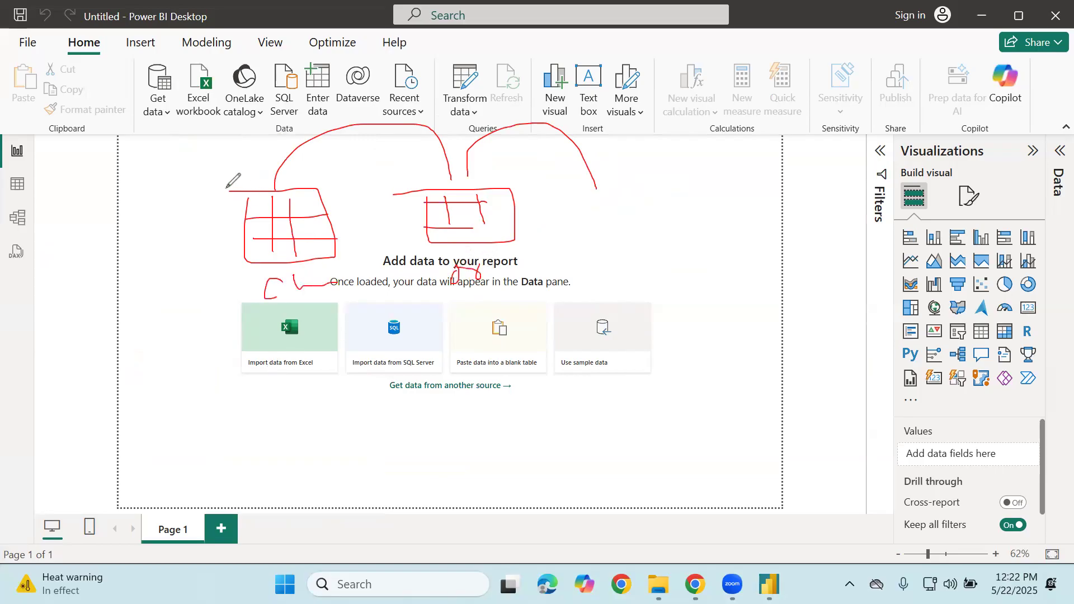
{"action": "mouse_move", "coordinate": [263, 221]}
{"action": "left_mouse_down"}
{"action": "mouse_move", "coordinate": [263, 259]}
{"action": "mouse_move", "coordinate": [278, 211]}
{"action": "mouse_move", "coordinate": [306, 210]}
{"action": "left_mouse_up"}
{"action": "left_click_drag", "start_coordinate": [436, 193], "coordinate": [437, 202]}
{"action": "mouse_move", "coordinate": [424, 199]}
{"action": "left_mouse_down"}
{"action": "mouse_move", "coordinate": [423, 208]}
{"action": "mouse_move", "coordinate": [447, 200]}
{"action": "left_mouse_up"}
{"action": "mouse_move", "coordinate": [288, 193]}
{"action": "left_mouse_down"}
{"action": "mouse_move", "coordinate": [485, 132]}
{"action": "mouse_move", "coordinate": [490, 158]}
{"action": "left_mouse_up"}
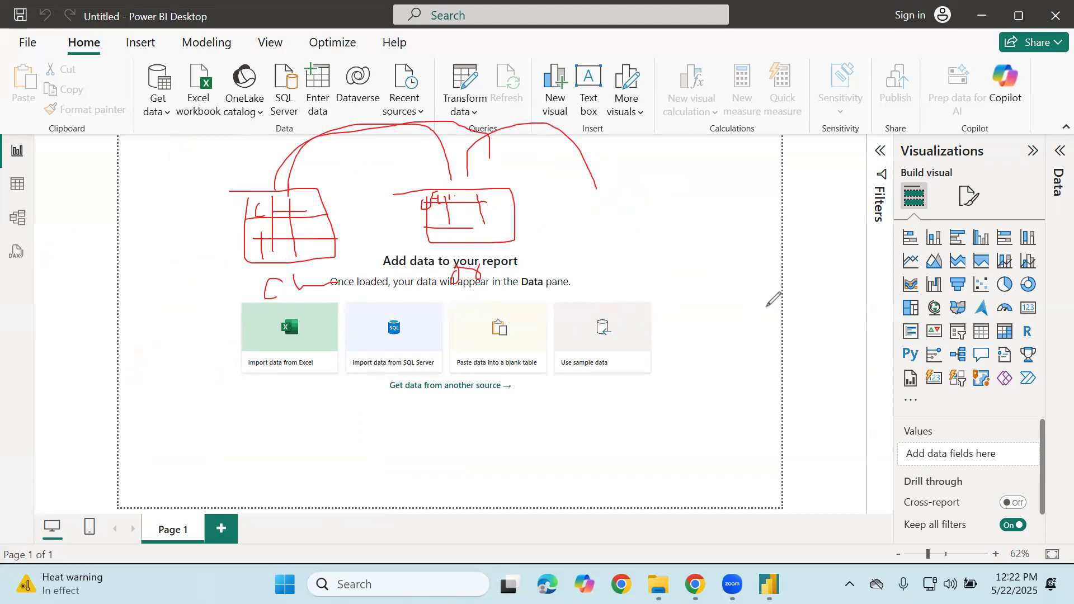
Sketch a third table on the right with a small box and arrows between them
{"action": "mouse_move", "coordinate": [650, 193]}
{"action": "left_mouse_down"}
{"action": "mouse_move", "coordinate": [655, 240]}
{"action": "mouse_move", "coordinate": [762, 200]}
{"action": "mouse_move", "coordinate": [636, 200]}
{"action": "mouse_move", "coordinate": [689, 258]}
{"action": "left_mouse_up"}
{"action": "left_click_drag", "start_coordinate": [720, 196], "coordinate": [733, 258]}
{"action": "left_click_drag", "start_coordinate": [655, 223], "coordinate": [743, 214]}
{"action": "left_click_drag", "start_coordinate": [662, 241], "coordinate": [745, 240]}
{"action": "mouse_move", "coordinate": [775, 128]}
{"action": "left_mouse_down"}
{"action": "mouse_move", "coordinate": [838, 110]}
{"action": "mouse_move", "coordinate": [786, 133]}
{"action": "mouse_move", "coordinate": [793, 166]}
{"action": "mouse_move", "coordinate": [848, 129]}
{"action": "left_mouse_up"}
{"action": "left_click_drag", "start_coordinate": [777, 150], "coordinate": [830, 149]}
{"action": "mouse_move", "coordinate": [798, 192]}
{"action": "left_mouse_down"}
{"action": "mouse_move", "coordinate": [777, 221]}
{"action": "mouse_move", "coordinate": [788, 231]}
{"action": "left_mouse_up"}
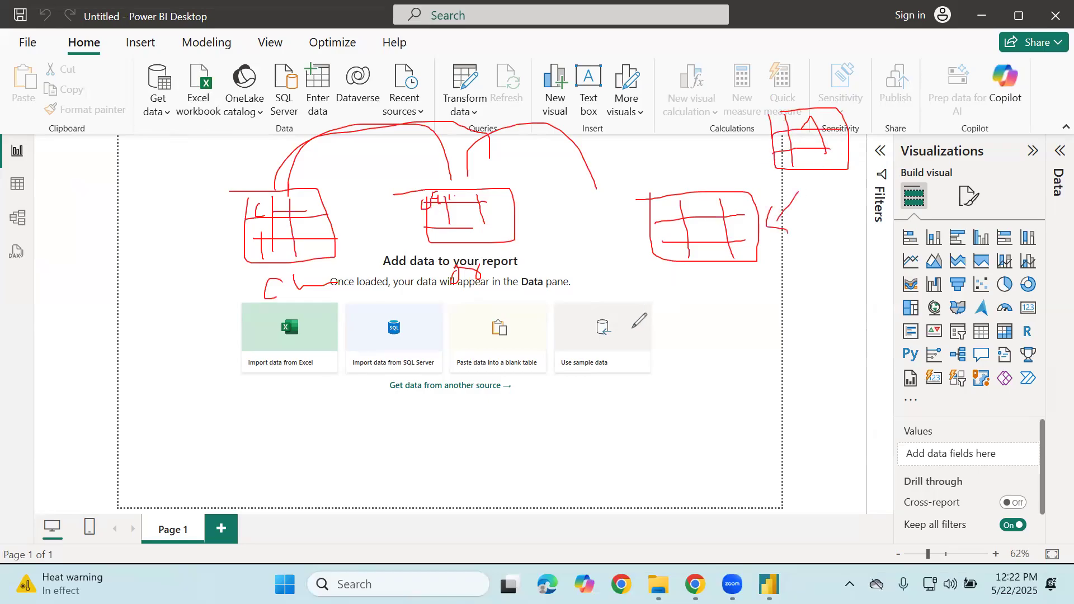
Draw arrows from the tables toward the Visualizations pane
{"action": "left_click", "coordinate": [653, 279]}
{"action": "mouse_move", "coordinate": [641, 294]}
{"action": "left_mouse_down"}
{"action": "mouse_move", "coordinate": [825, 290]}
{"action": "mouse_move", "coordinate": [845, 280]}
{"action": "mouse_move", "coordinate": [850, 311]}
{"action": "left_mouse_up"}
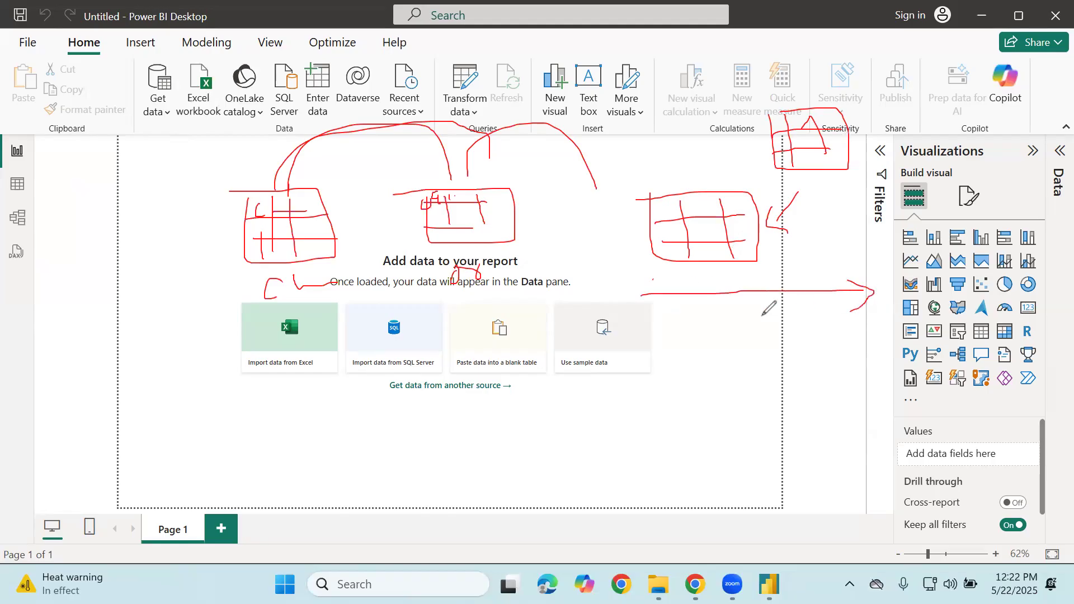
{"action": "left_click_drag", "start_coordinate": [624, 204], "coordinate": [638, 383]}
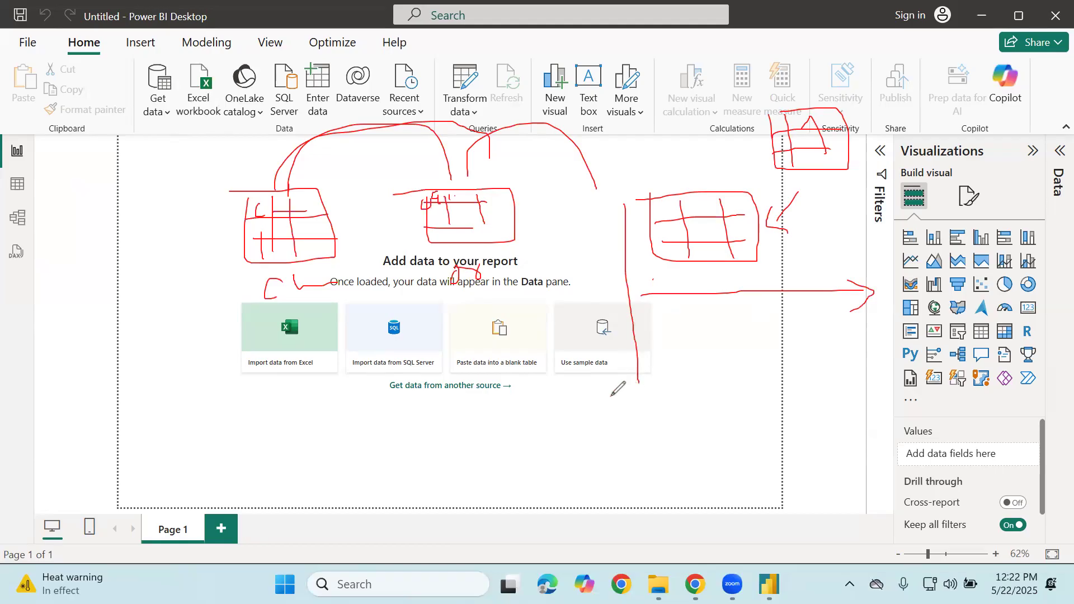
{"action": "left_click_drag", "start_coordinate": [623, 362], "coordinate": [662, 363]}
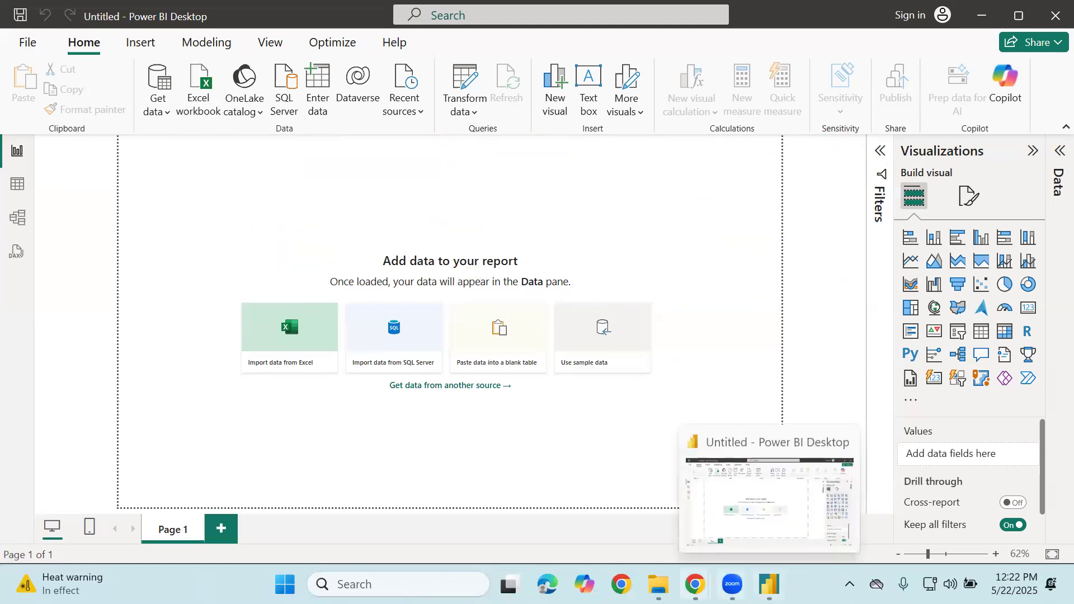
Browse Excel_Study Material > New folder > MonthlySalesFiles and open the Feb workbook in Excel
{"action": "left_click", "coordinate": [658, 584]}
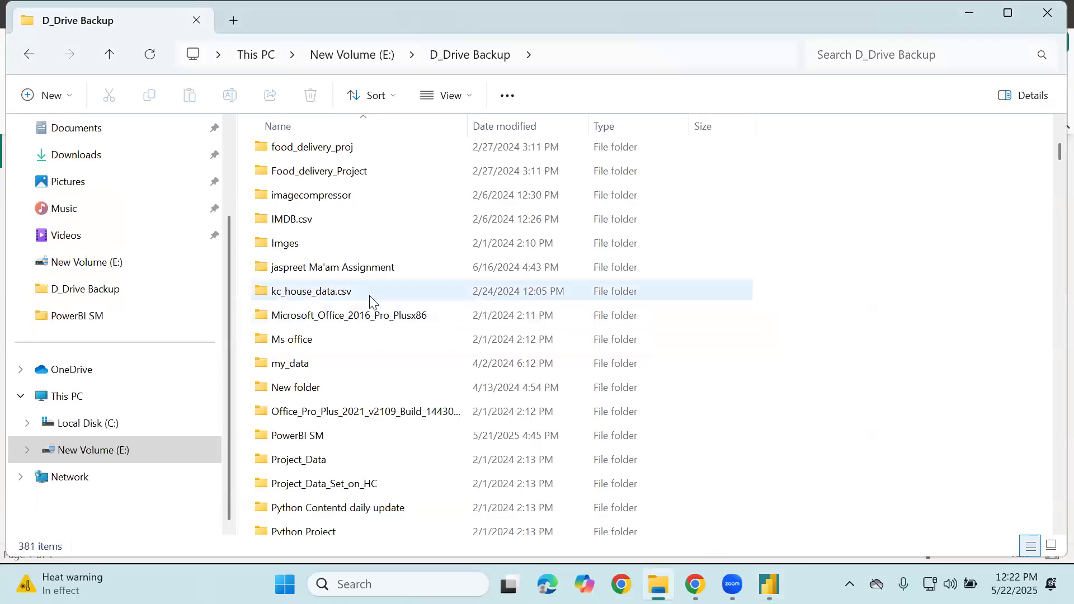
{"action": "scroll", "coordinate": [371, 302], "scroll_direction": "up", "scroll_amount": 5}
{"action": "scroll", "coordinate": [332, 391], "scroll_direction": "down", "scroll_amount": 3}
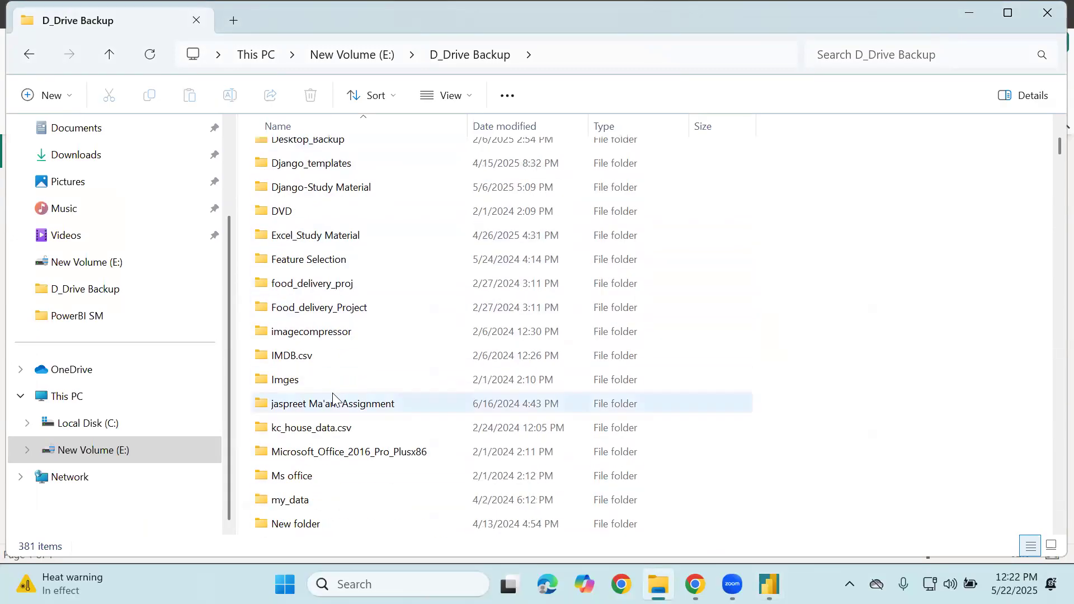
{"action": "double_click", "coordinate": [360, 236]}
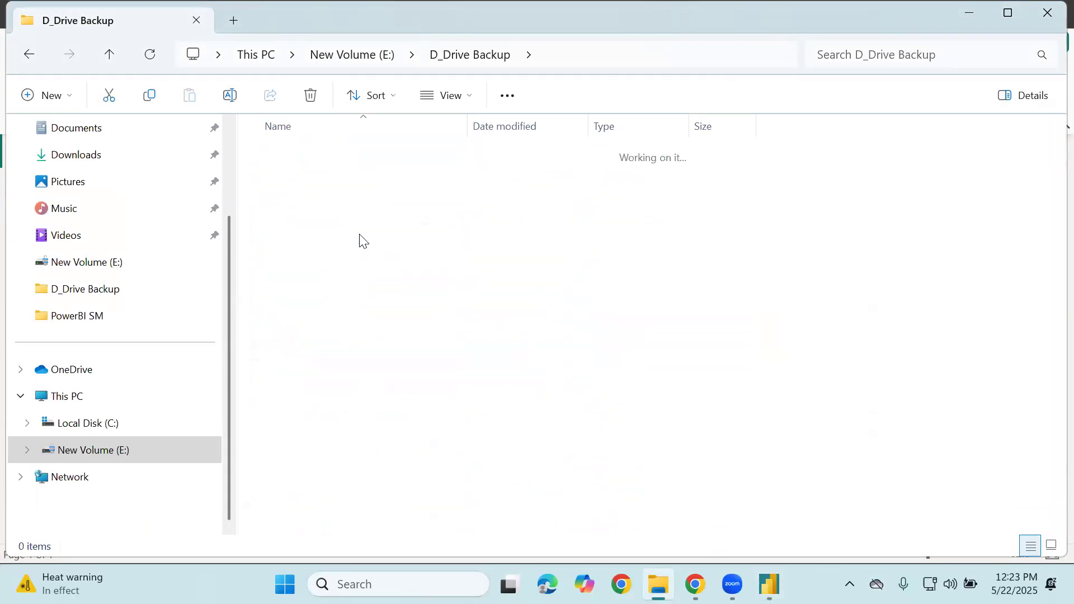
{"action": "double_click", "coordinate": [318, 161]}
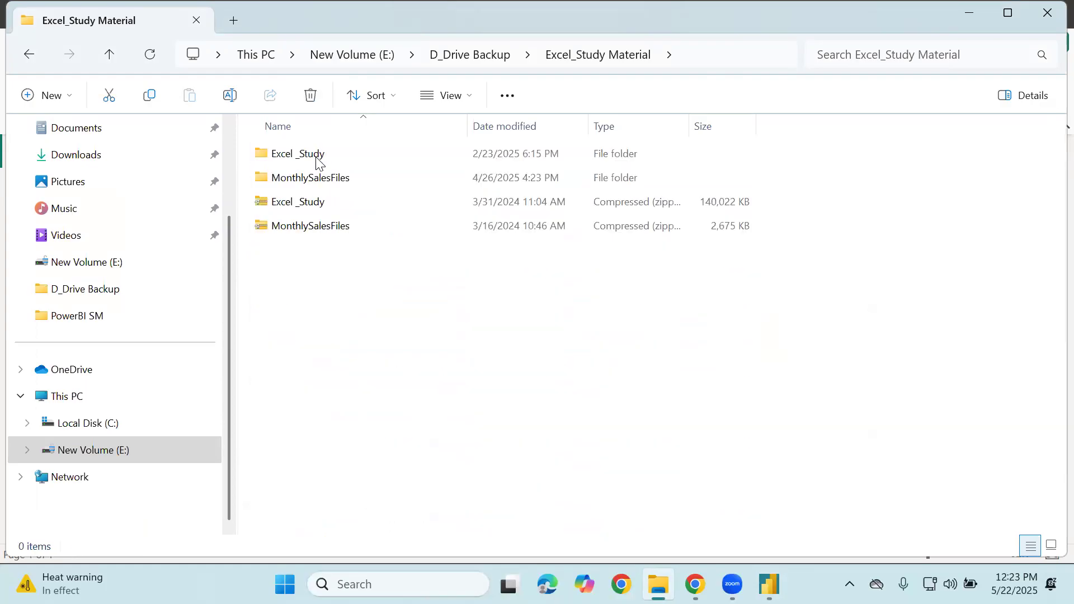
{"action": "left_click", "coordinate": [295, 186]}
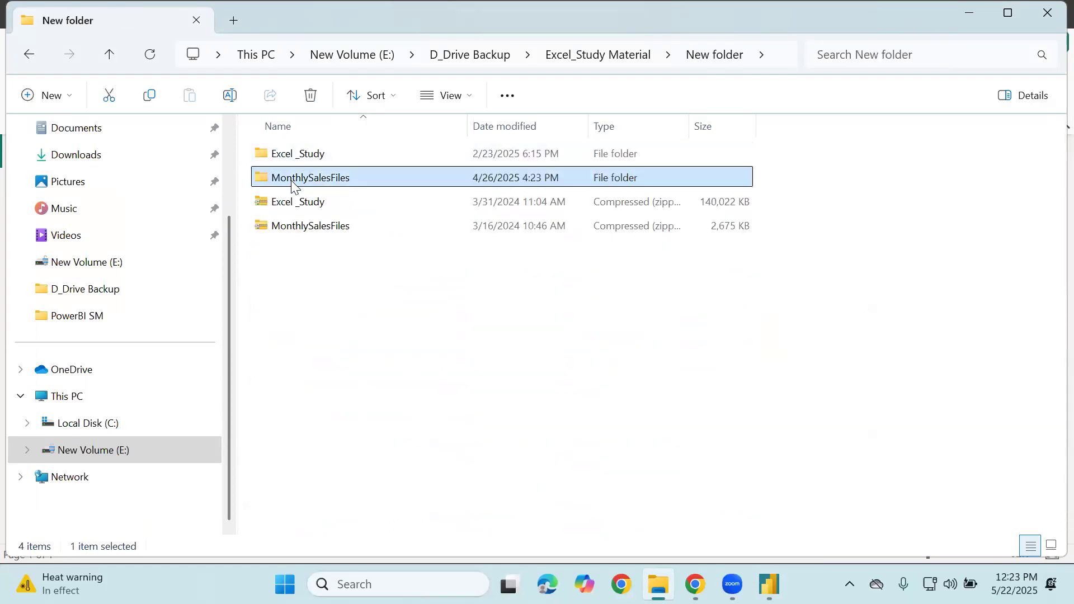
{"action": "double_click", "coordinate": [292, 183]}
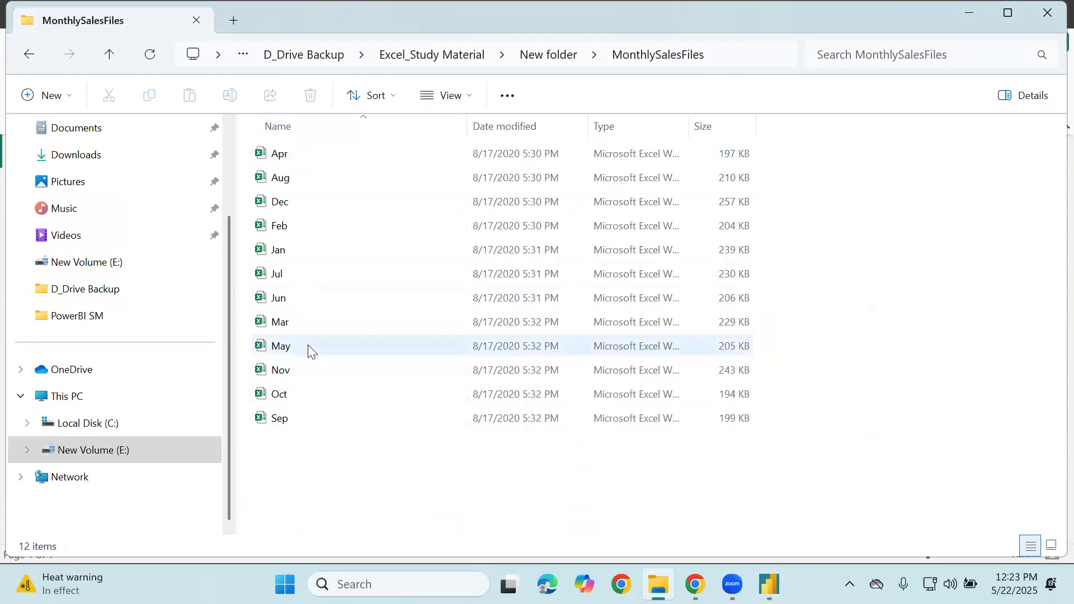
{"action": "double_click", "coordinate": [333, 229]}
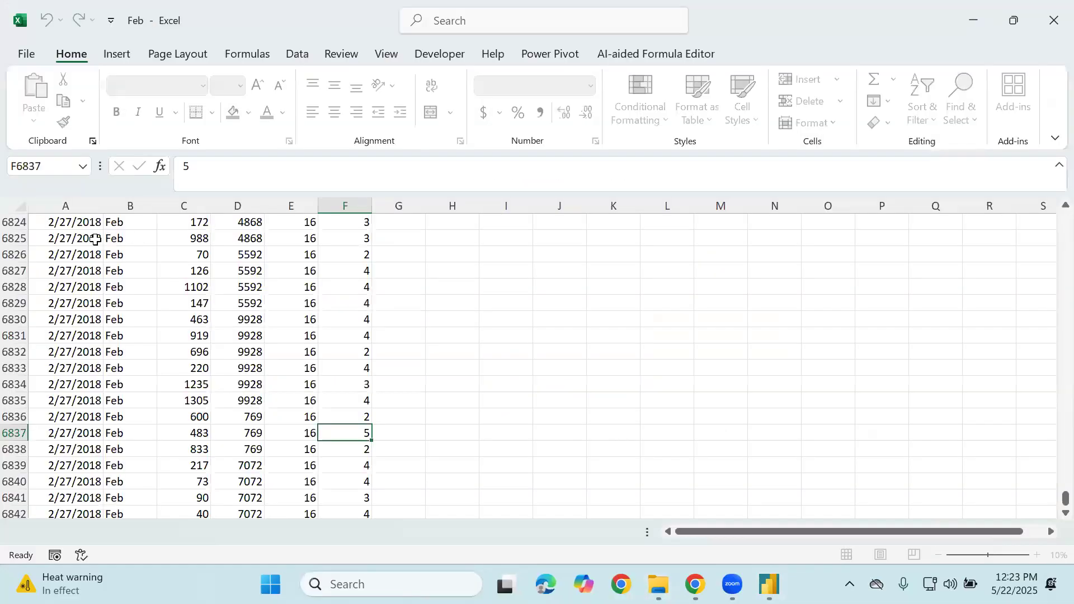
Autofit column A to show transaction_date, then close the Feb workbook without saving
{"action": "scroll", "coordinate": [1050, 490], "scroll_direction": "up", "scroll_amount": 6}
{"action": "left_click_drag", "start_coordinate": [1064, 497], "coordinate": [1051, 190]}
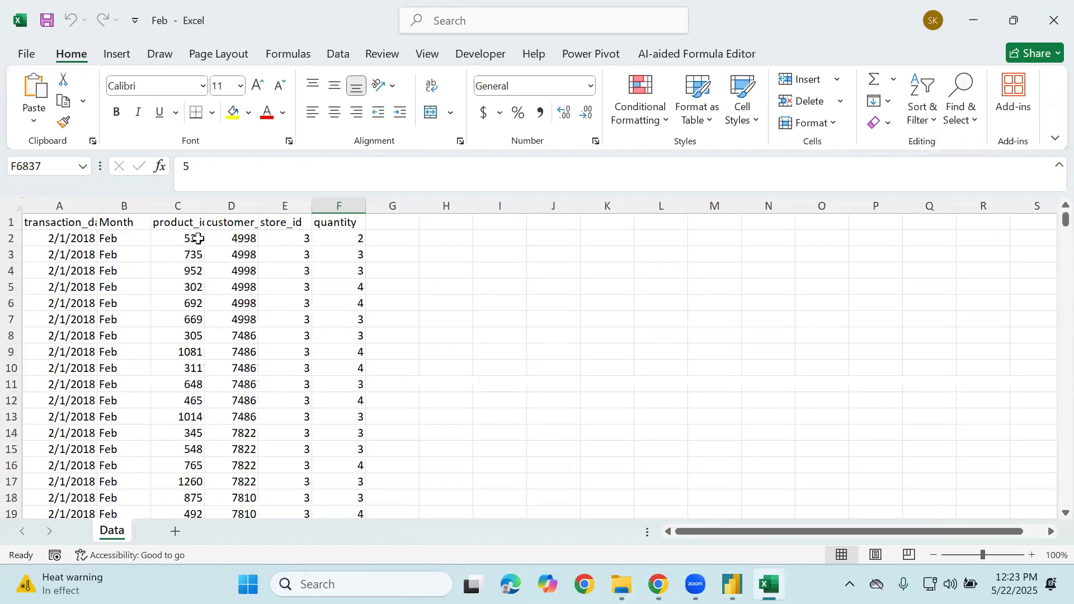
{"action": "double_click", "coordinate": [97, 206]}
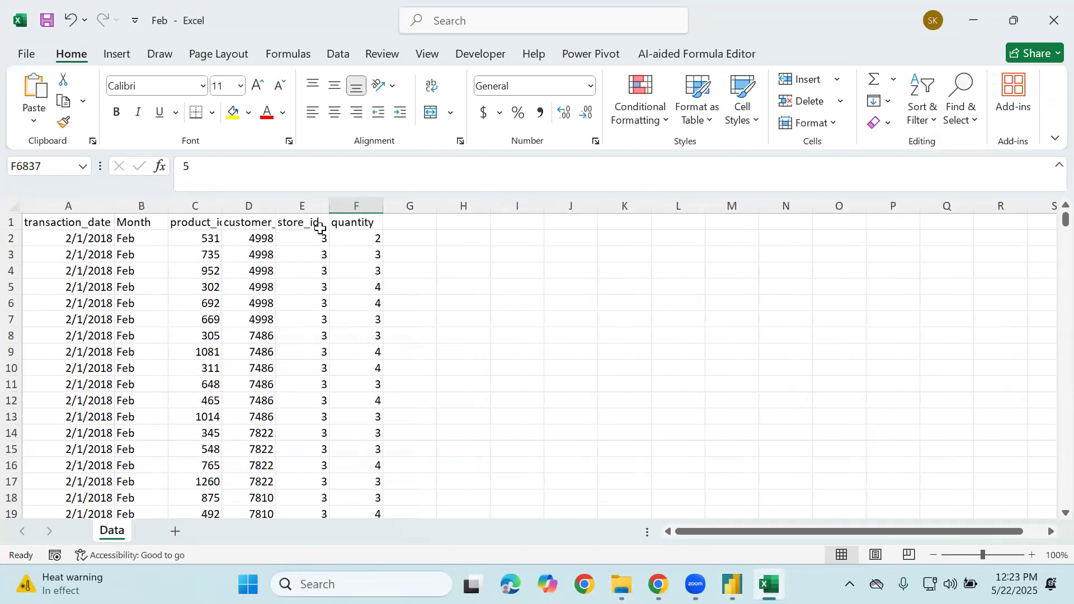
{"action": "left_click", "coordinate": [1054, 20]}
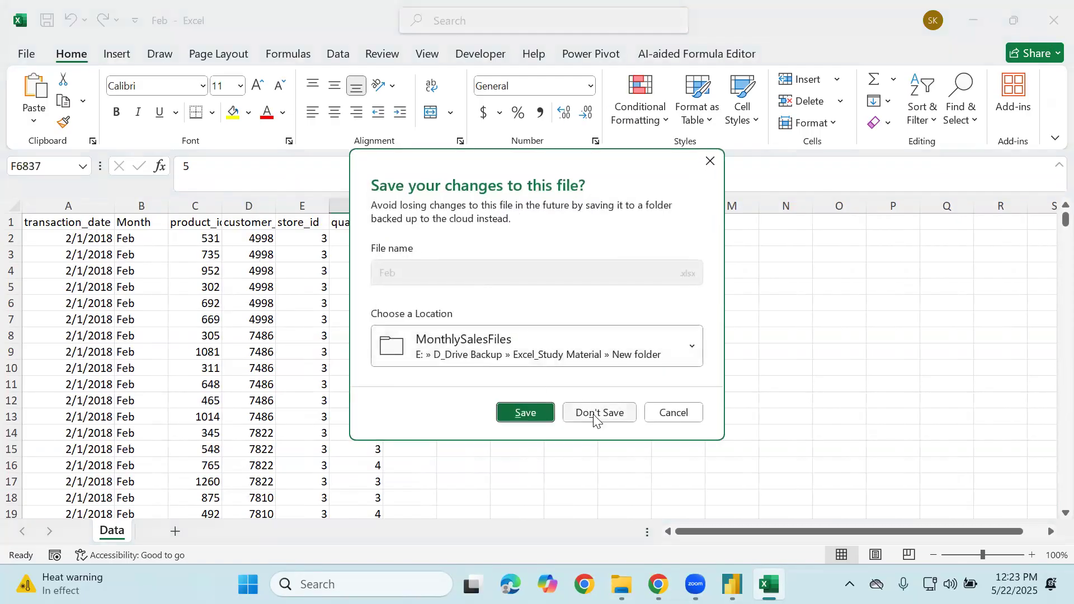
{"action": "left_click", "coordinate": [596, 410]}
Open the Jul workbook, look over its rows, and close it
{"action": "left_click", "coordinate": [351, 280]}
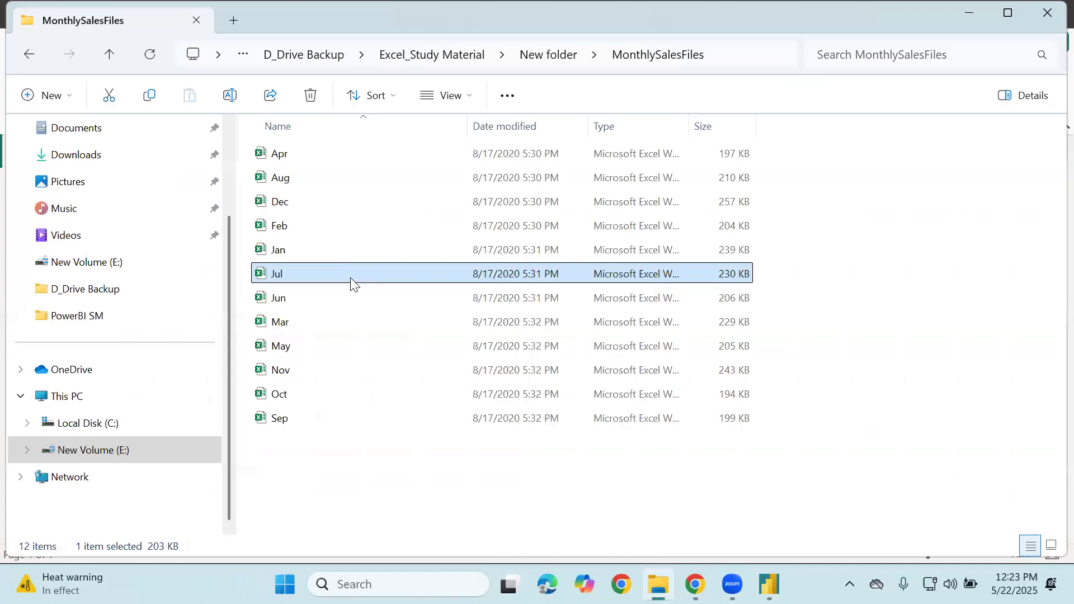
{"action": "double_click", "coordinate": [357, 276]}
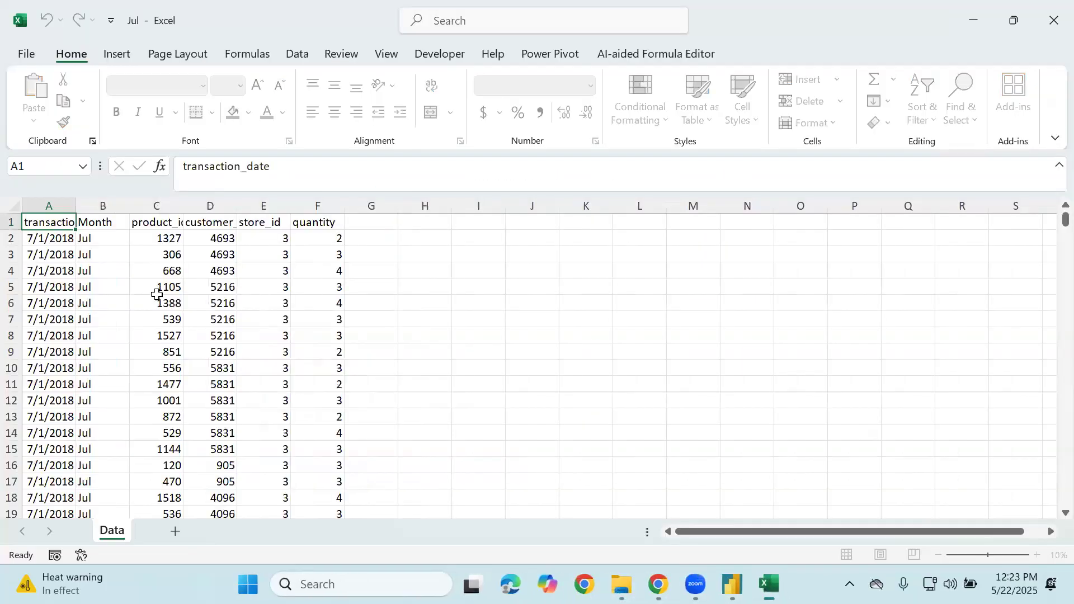
{"action": "left_click", "coordinate": [29, 256]}
{"action": "left_click", "coordinate": [172, 239]}
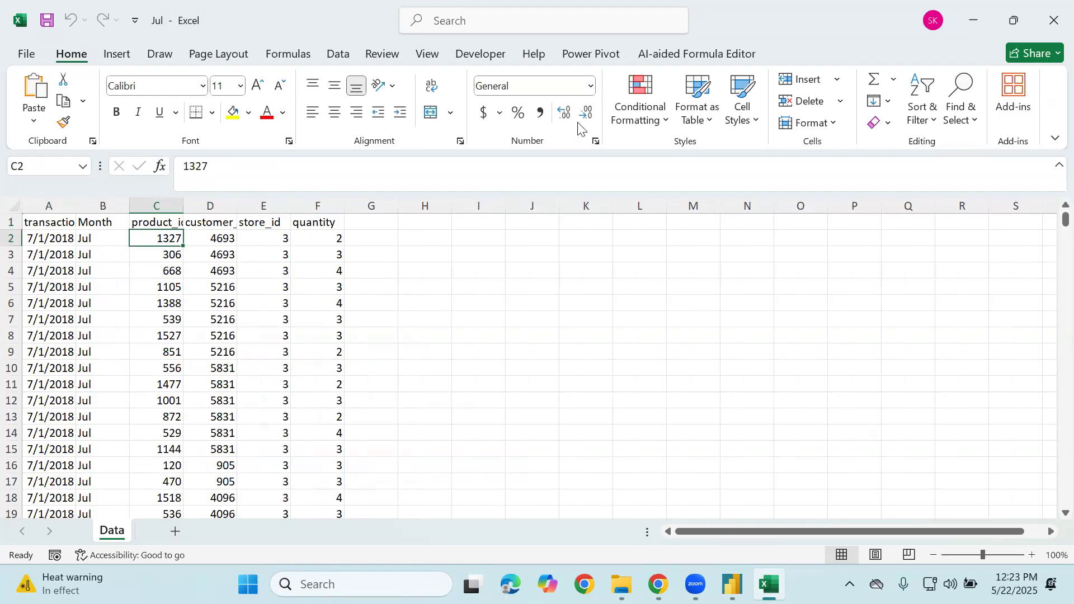
{"action": "left_click", "coordinate": [1053, 20]}
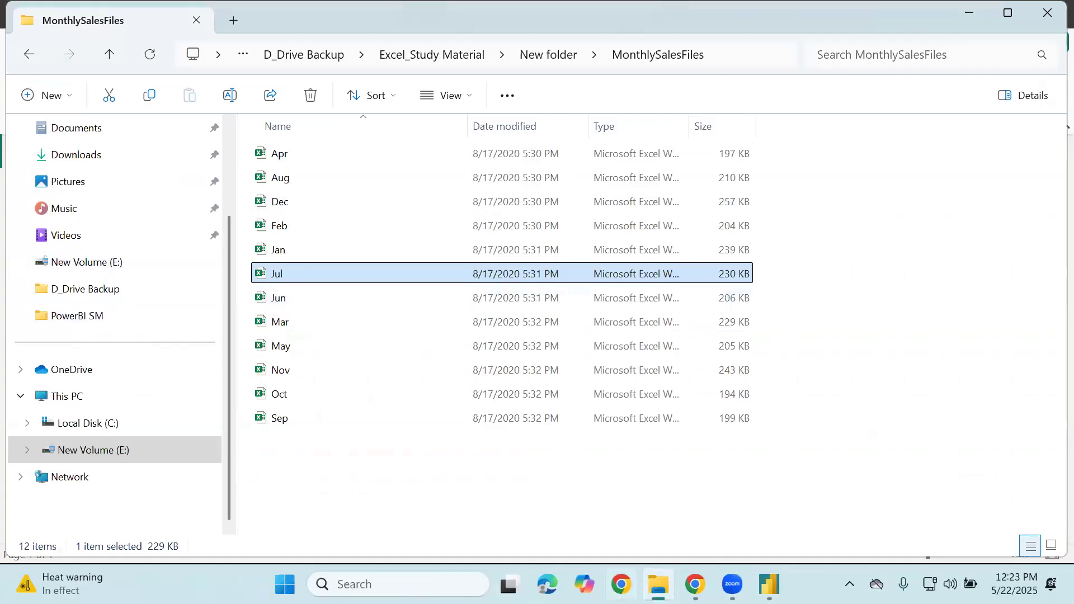
{"action": "left_click_drag", "start_coordinate": [783, 165], "coordinate": [777, 162]}
{"action": "mouse_move", "coordinate": [810, 168]}
{"action": "left_mouse_down"}
{"action": "mouse_move", "coordinate": [812, 214]}
{"action": "mouse_move", "coordinate": [836, 226]}
{"action": "left_mouse_up"}
{"action": "left_click_drag", "start_coordinate": [784, 183], "coordinate": [876, 182]}
{"action": "left_click_drag", "start_coordinate": [785, 207], "coordinate": [859, 207]}
{"action": "mouse_move", "coordinate": [789, 253]}
{"action": "left_mouse_down"}
{"action": "mouse_move", "coordinate": [796, 313]}
{"action": "mouse_move", "coordinate": [928, 337]}
{"action": "mouse_move", "coordinate": [931, 256]}
{"action": "mouse_move", "coordinate": [801, 250]}
{"action": "mouse_move", "coordinate": [831, 327]}
{"action": "left_mouse_up"}
{"action": "left_click_drag", "start_coordinate": [869, 254], "coordinate": [883, 347]}
{"action": "left_click_drag", "start_coordinate": [906, 251], "coordinate": [912, 330]}
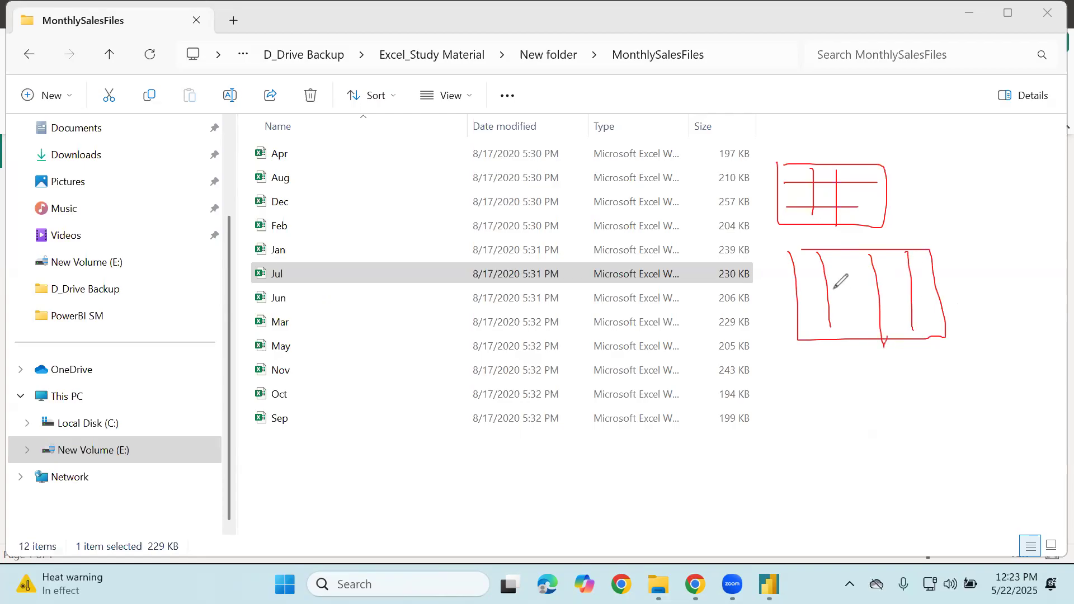
{"action": "left_click_drag", "start_coordinate": [790, 279], "coordinate": [941, 272]}
{"action": "left_click_drag", "start_coordinate": [804, 310], "coordinate": [928, 310]}
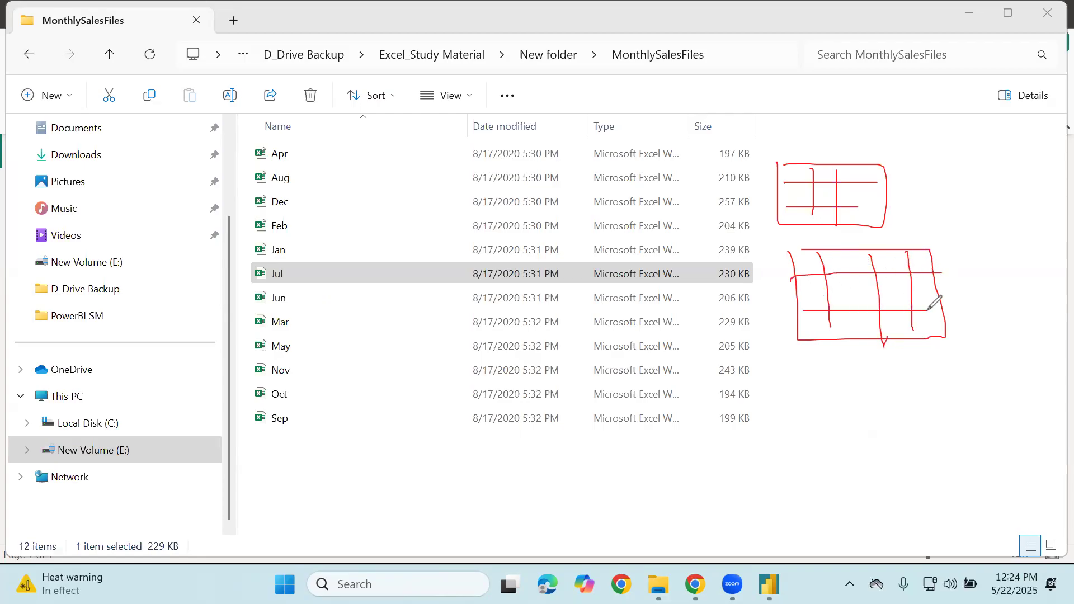
{"action": "left_click_drag", "start_coordinate": [916, 250], "coordinate": [913, 185]}
{"action": "left_click_drag", "start_coordinate": [910, 173], "coordinate": [921, 172]}
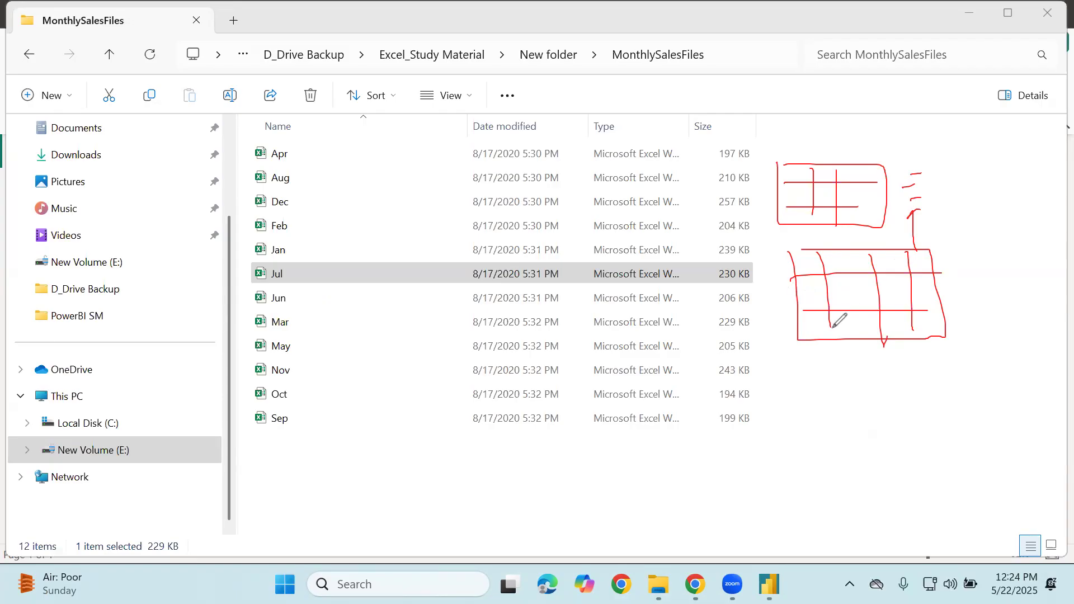
{"action": "left_click", "coordinate": [949, 22]}
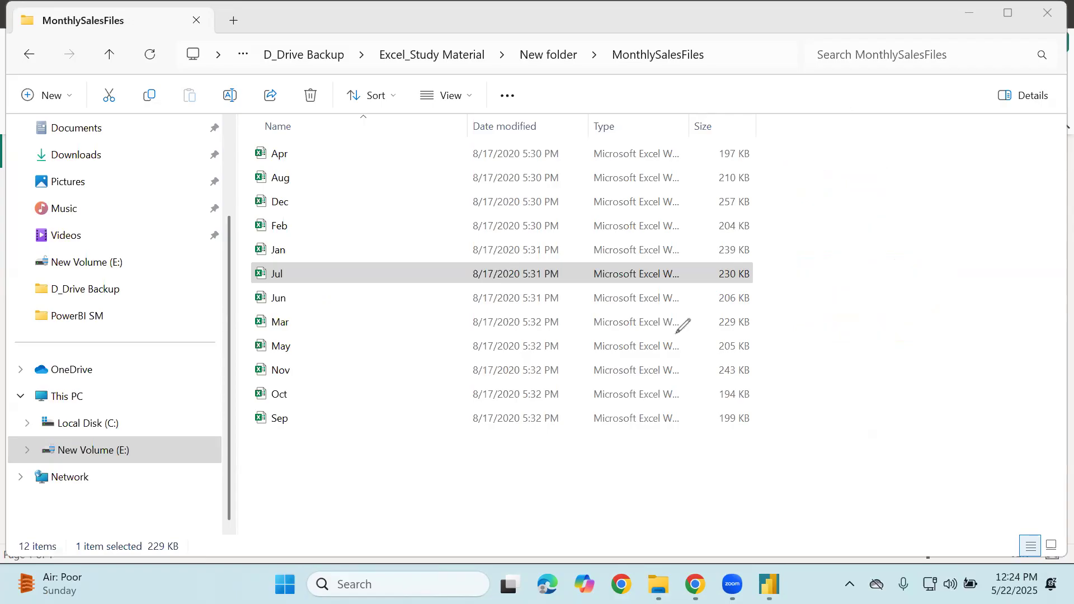
Sketch boxes labelled T1 and T2, linked and with the joining column marked in each
{"action": "left_click_drag", "start_coordinate": [773, 168], "coordinate": [814, 167]}
{"action": "mouse_move", "coordinate": [791, 169]}
{"action": "left_mouse_down"}
{"action": "mouse_move", "coordinate": [791, 191]}
{"action": "mouse_move", "coordinate": [815, 208]}
{"action": "left_mouse_up"}
{"action": "mouse_move", "coordinate": [779, 278]}
{"action": "left_mouse_down"}
{"action": "mouse_move", "coordinate": [794, 277]}
{"action": "mouse_move", "coordinate": [781, 305]}
{"action": "left_mouse_up"}
{"action": "left_click_drag", "start_coordinate": [797, 289], "coordinate": [836, 302]}
{"action": "mouse_move", "coordinate": [847, 151]}
{"action": "left_mouse_down"}
{"action": "mouse_move", "coordinate": [856, 220]}
{"action": "mouse_move", "coordinate": [921, 146]}
{"action": "mouse_move", "coordinate": [848, 151]}
{"action": "left_mouse_up"}
{"action": "mouse_move", "coordinate": [853, 264]}
{"action": "left_mouse_down"}
{"action": "mouse_move", "coordinate": [934, 323]}
{"action": "mouse_move", "coordinate": [854, 259]}
{"action": "left_mouse_up"}
{"action": "left_click_drag", "start_coordinate": [876, 196], "coordinate": [881, 288]}
{"action": "left_click_drag", "start_coordinate": [865, 157], "coordinate": [867, 185]}
{"action": "left_click_drag", "start_coordinate": [867, 244], "coordinate": [868, 274]}
{"action": "left_click_drag", "start_coordinate": [893, 150], "coordinate": [899, 180]}
{"action": "left_click_drag", "start_coordinate": [893, 234], "coordinate": [894, 272]}
Sketch two overlapping table boxes at the bottom, joined and ruled with row lines
{"action": "mouse_move", "coordinate": [725, 422]}
{"action": "left_mouse_down"}
{"action": "mouse_move", "coordinate": [744, 415]}
{"action": "mouse_move", "coordinate": [732, 426]}
{"action": "left_mouse_up"}
{"action": "mouse_move", "coordinate": [803, 414]}
{"action": "left_mouse_down"}
{"action": "mouse_move", "coordinate": [888, 487]}
{"action": "mouse_move", "coordinate": [805, 415]}
{"action": "mouse_move", "coordinate": [796, 378]}
{"action": "mouse_move", "coordinate": [841, 414]}
{"action": "mouse_move", "coordinate": [849, 398]}
{"action": "left_mouse_up"}
{"action": "mouse_move", "coordinate": [756, 418]}
{"action": "left_mouse_down"}
{"action": "mouse_move", "coordinate": [765, 431]}
{"action": "mouse_move", "coordinate": [783, 409]}
{"action": "left_mouse_up"}
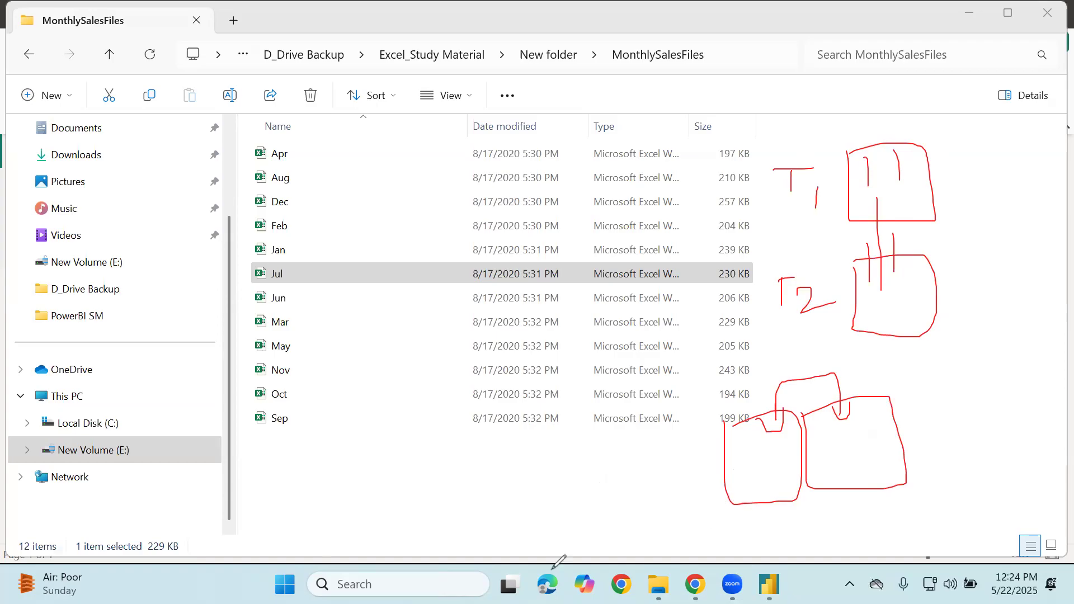
{"action": "left_click_drag", "start_coordinate": [734, 439], "coordinate": [882, 417]}
{"action": "mouse_move", "coordinate": [753, 462]}
{"action": "left_mouse_down"}
{"action": "mouse_move", "coordinate": [795, 457]}
{"action": "mouse_move", "coordinate": [862, 473]}
{"action": "left_mouse_up"}
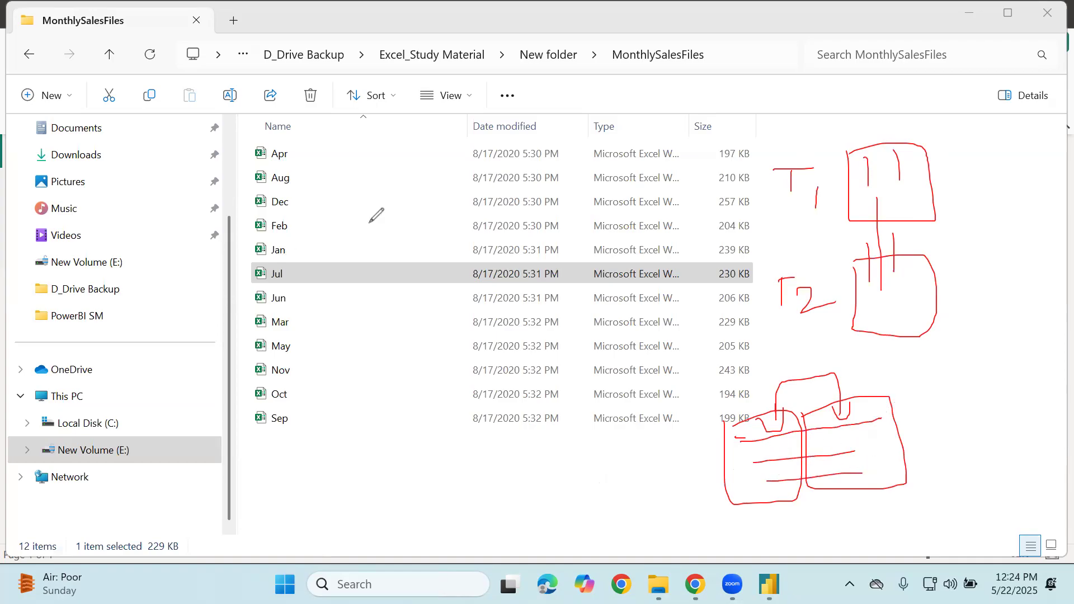
Circle the month file names, box the Date modified column, and connect them with lines
{"action": "mouse_move", "coordinate": [206, 201]}
{"action": "left_mouse_down"}
{"action": "mouse_move", "coordinate": [197, 214]}
{"action": "mouse_move", "coordinate": [251, 221]}
{"action": "mouse_move", "coordinate": [264, 313]}
{"action": "left_mouse_up"}
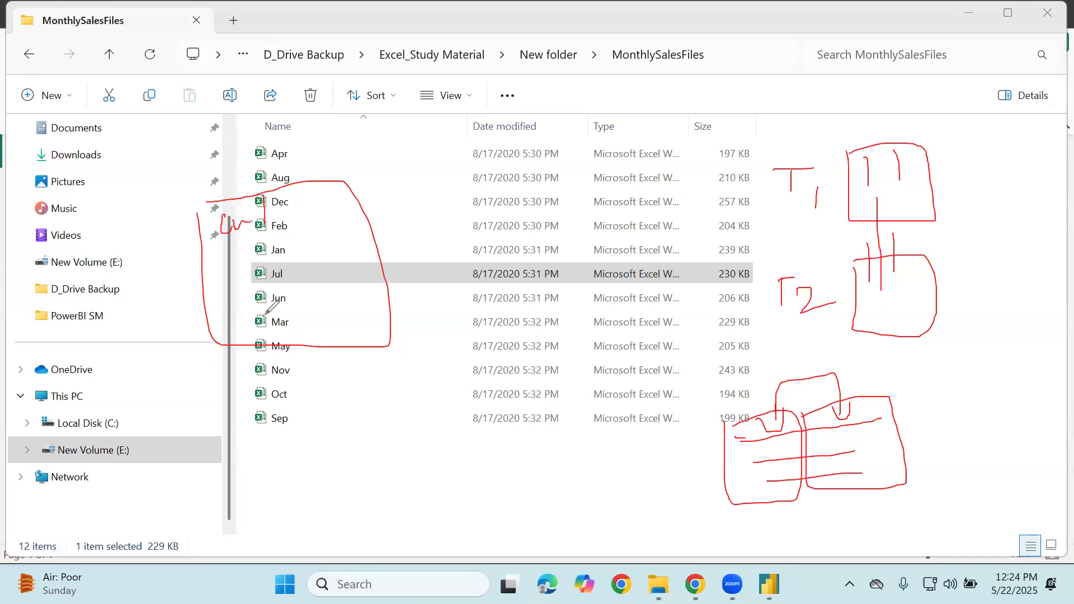
{"action": "mouse_move", "coordinate": [279, 203]}
{"action": "left_mouse_down"}
{"action": "mouse_move", "coordinate": [302, 223]}
{"action": "mouse_move", "coordinate": [320, 325]}
{"action": "left_mouse_up"}
{"action": "left_click_drag", "start_coordinate": [333, 219], "coordinate": [342, 216]}
{"action": "left_click_drag", "start_coordinate": [486, 159], "coordinate": [495, 167]}
{"action": "mouse_move", "coordinate": [476, 206]}
{"action": "left_mouse_down"}
{"action": "mouse_move", "coordinate": [555, 332]}
{"action": "mouse_move", "coordinate": [446, 195]}
{"action": "mouse_move", "coordinate": [499, 216]}
{"action": "mouse_move", "coordinate": [507, 195]}
{"action": "left_mouse_up"}
{"action": "left_click_drag", "start_coordinate": [533, 187], "coordinate": [534, 317]}
{"action": "left_click_drag", "start_coordinate": [505, 235], "coordinate": [525, 236]}
{"action": "mouse_move", "coordinate": [558, 200]}
{"action": "left_mouse_down"}
{"action": "mouse_move", "coordinate": [569, 213]}
{"action": "mouse_move", "coordinate": [559, 235]}
{"action": "left_mouse_up"}
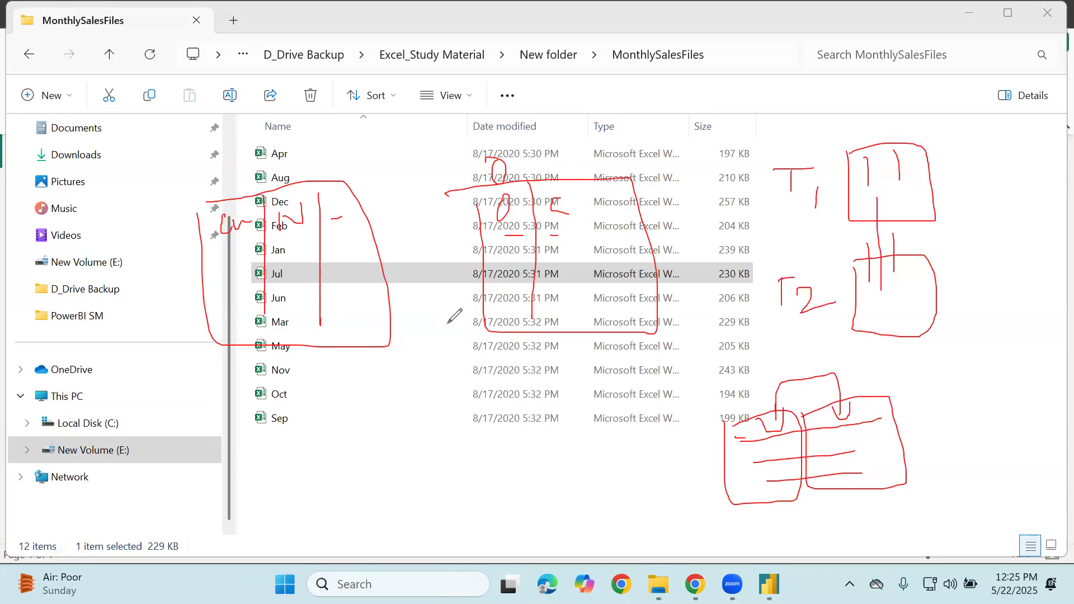
{"action": "left_click_drag", "start_coordinate": [550, 159], "coordinate": [550, 180]}
{"action": "mouse_move", "coordinate": [503, 255]}
{"action": "left_mouse_down"}
{"action": "mouse_move", "coordinate": [519, 253]}
{"action": "mouse_move", "coordinate": [511, 283]}
{"action": "left_mouse_up"}
{"action": "left_click_drag", "start_coordinate": [578, 220], "coordinate": [345, 226]}
{"action": "left_click_drag", "start_coordinate": [241, 245], "coordinate": [503, 224]}
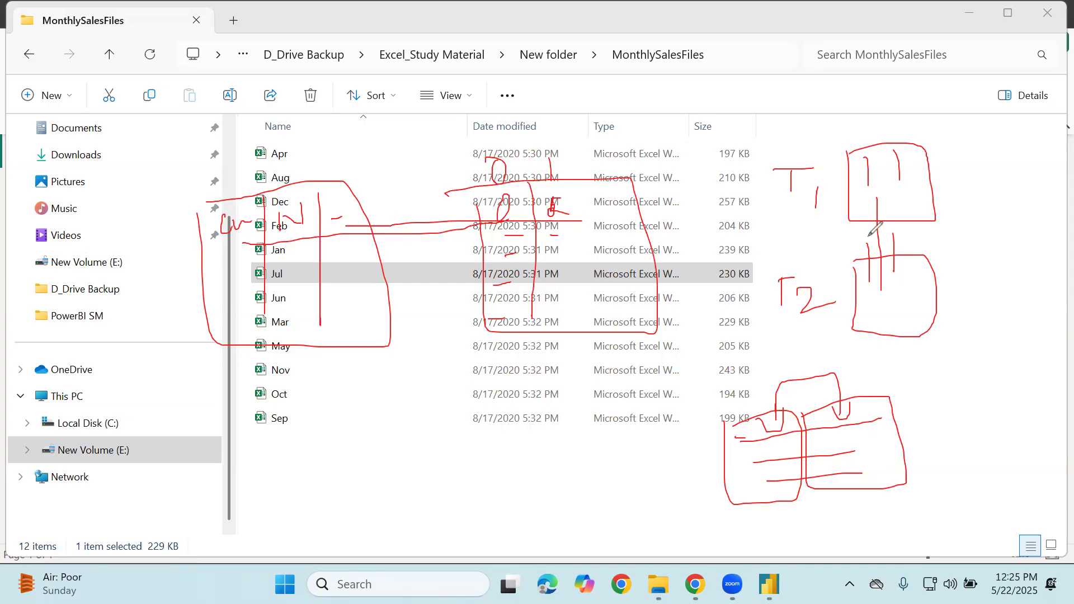
Box the Nov, Oct and Sep rows, strike through Jan and Jun, and write 2 beside Jul and Nov
{"action": "mouse_move", "coordinate": [220, 211]}
{"action": "left_mouse_down"}
{"action": "mouse_move", "coordinate": [223, 175]}
{"action": "mouse_move", "coordinate": [541, 144]}
{"action": "left_mouse_up"}
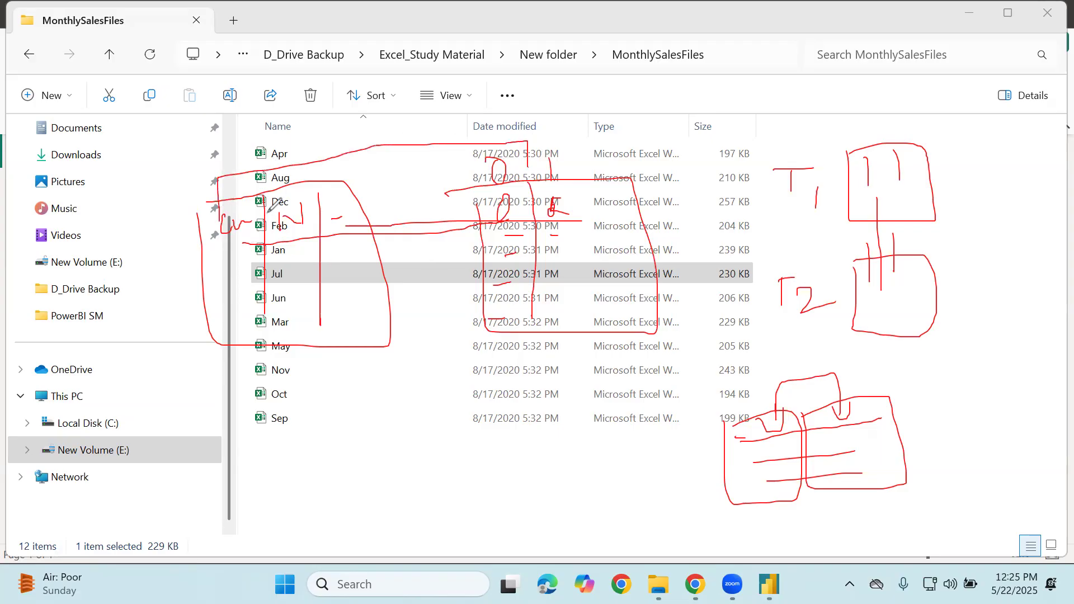
{"action": "mouse_move", "coordinate": [225, 351]}
{"action": "left_mouse_down"}
{"action": "mouse_move", "coordinate": [233, 404]}
{"action": "mouse_move", "coordinate": [400, 364]}
{"action": "mouse_move", "coordinate": [246, 360]}
{"action": "mouse_move", "coordinate": [255, 386]}
{"action": "mouse_move", "coordinate": [371, 382]}
{"action": "left_mouse_up"}
{"action": "left_click_drag", "start_coordinate": [246, 426], "coordinate": [369, 411]}
{"action": "left_click_drag", "start_coordinate": [240, 455], "coordinate": [299, 456]}
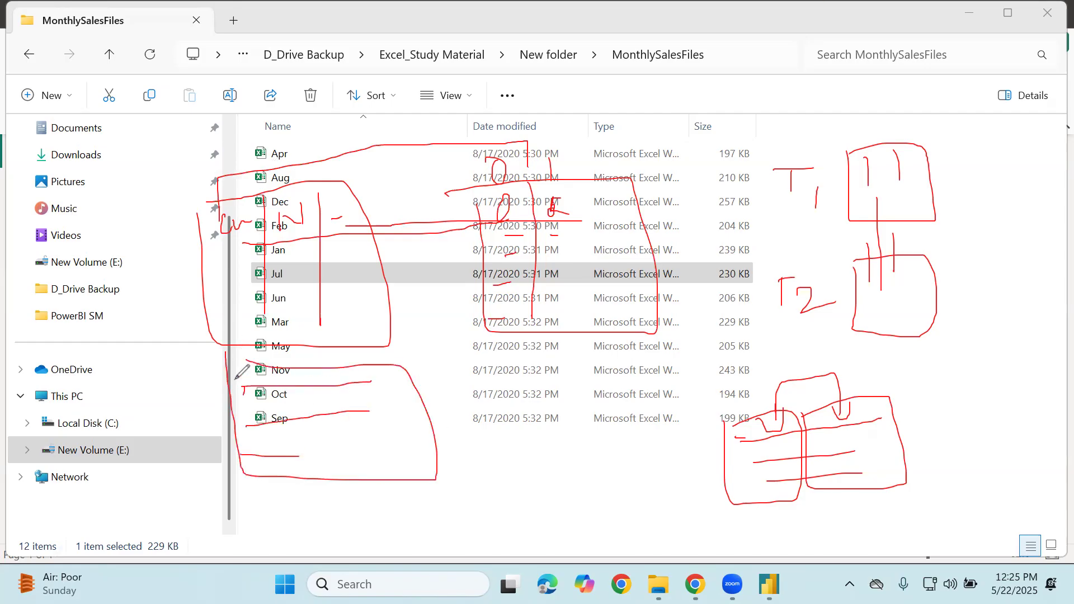
{"action": "left_click_drag", "start_coordinate": [246, 246], "coordinate": [459, 248]}
{"action": "left_click_drag", "start_coordinate": [252, 303], "coordinate": [511, 288]}
{"action": "left_click_drag", "start_coordinate": [245, 347], "coordinate": [393, 346]}
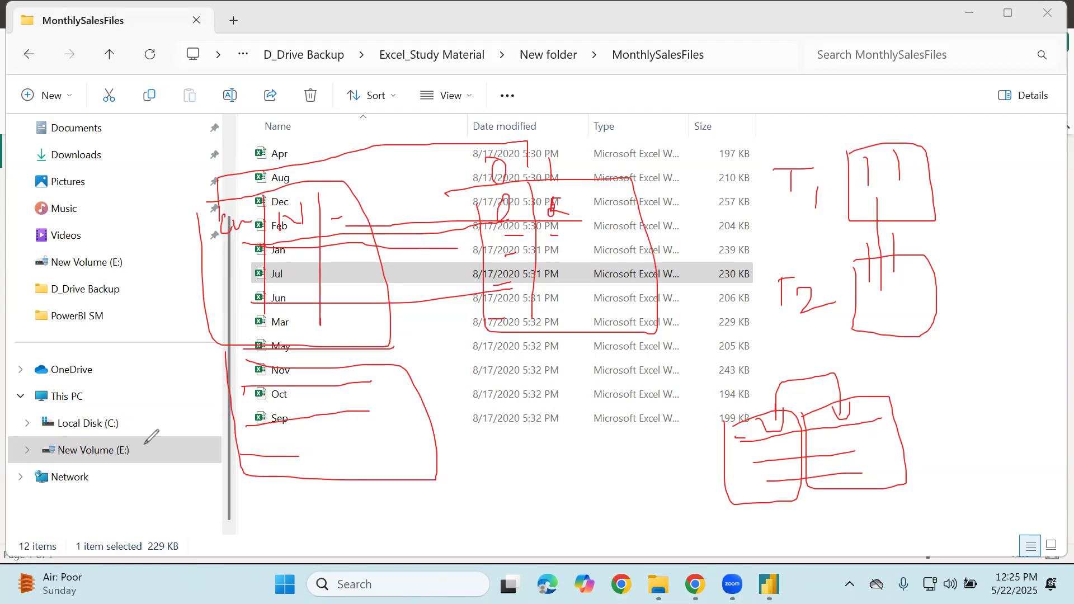
{"action": "left_click_drag", "start_coordinate": [453, 216], "coordinate": [453, 246]}
{"action": "mouse_move", "coordinate": [446, 266]}
{"action": "left_mouse_down"}
{"action": "mouse_move", "coordinate": [461, 257]}
{"action": "mouse_move", "coordinate": [470, 289]}
{"action": "left_mouse_up"}
{"action": "left_click_drag", "start_coordinate": [449, 361], "coordinate": [455, 385]}
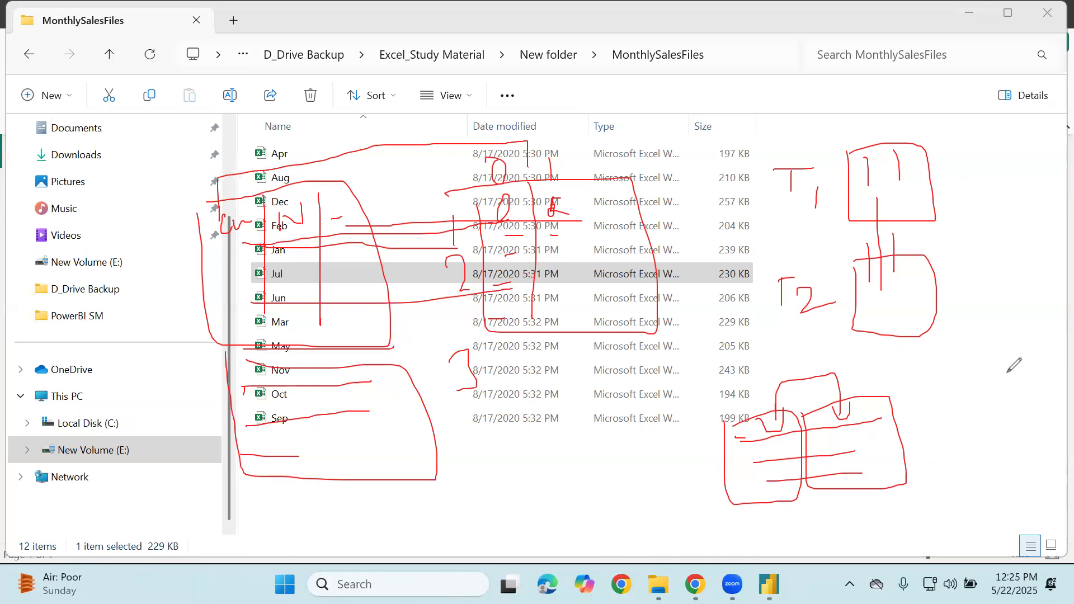
Clear the pen sketches, check the MonthlySalesFiles folder path, and return to Power BI Desktop
{"action": "key", "text": "Escape"}
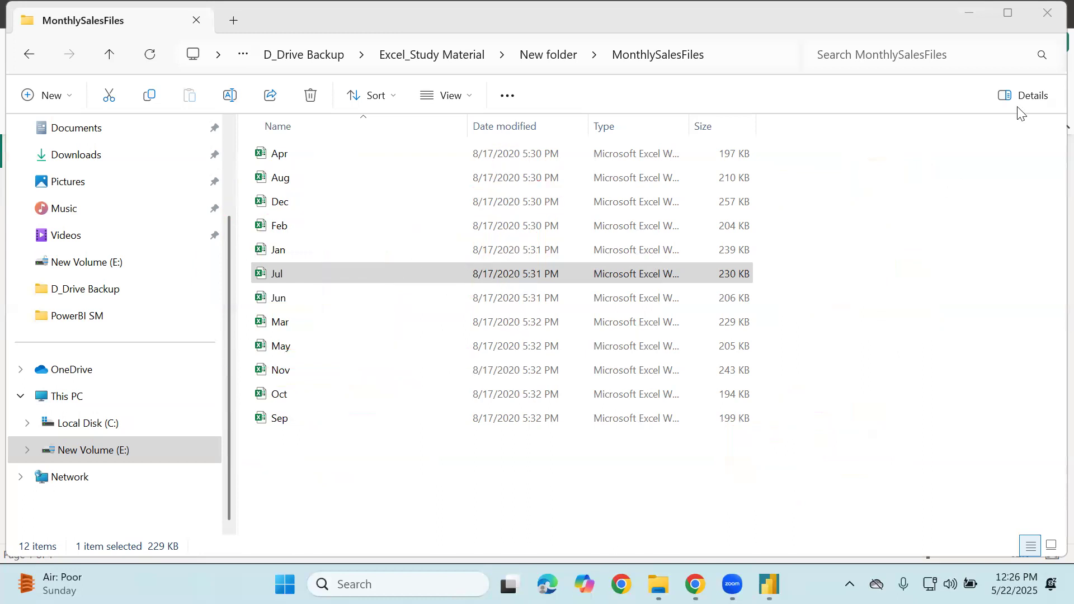
{"action": "left_click", "coordinate": [328, 153]}
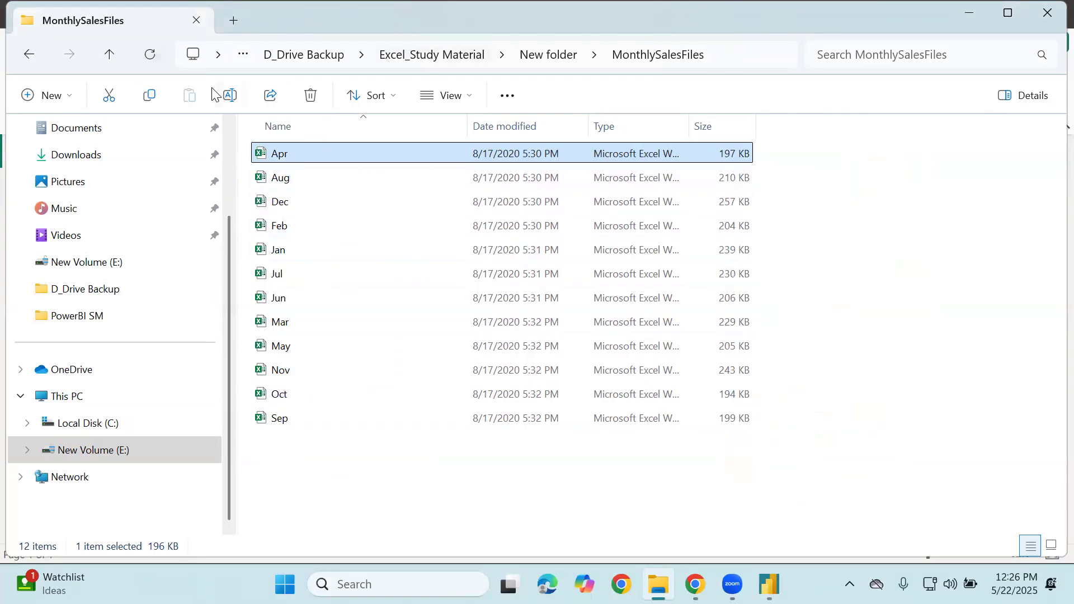
{"action": "left_click", "coordinate": [721, 54]}
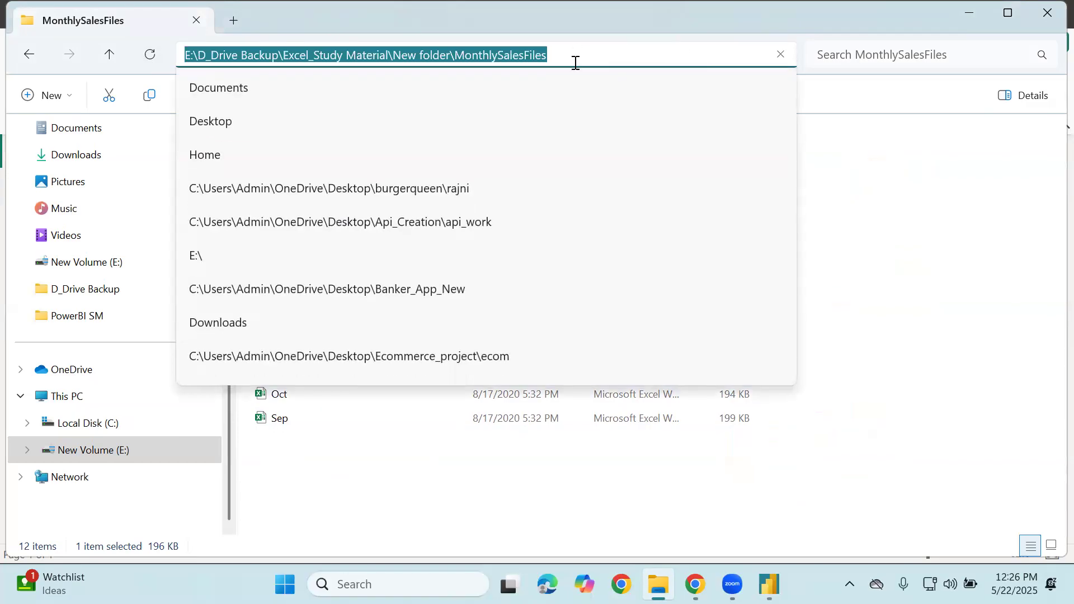
{"action": "left_click", "coordinate": [951, 275]}
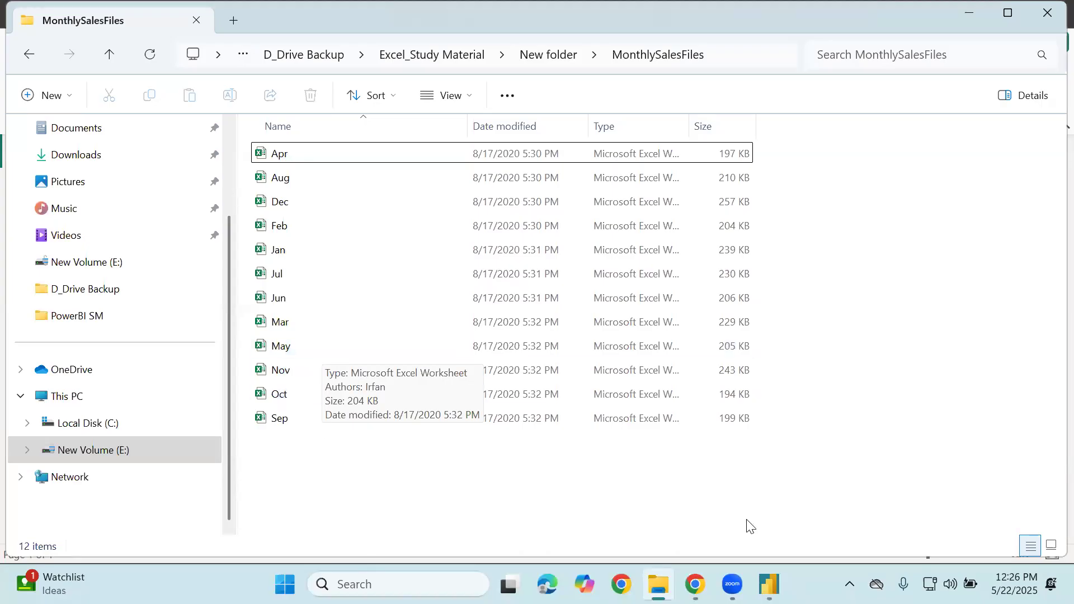
{"action": "left_click", "coordinate": [769, 584]}
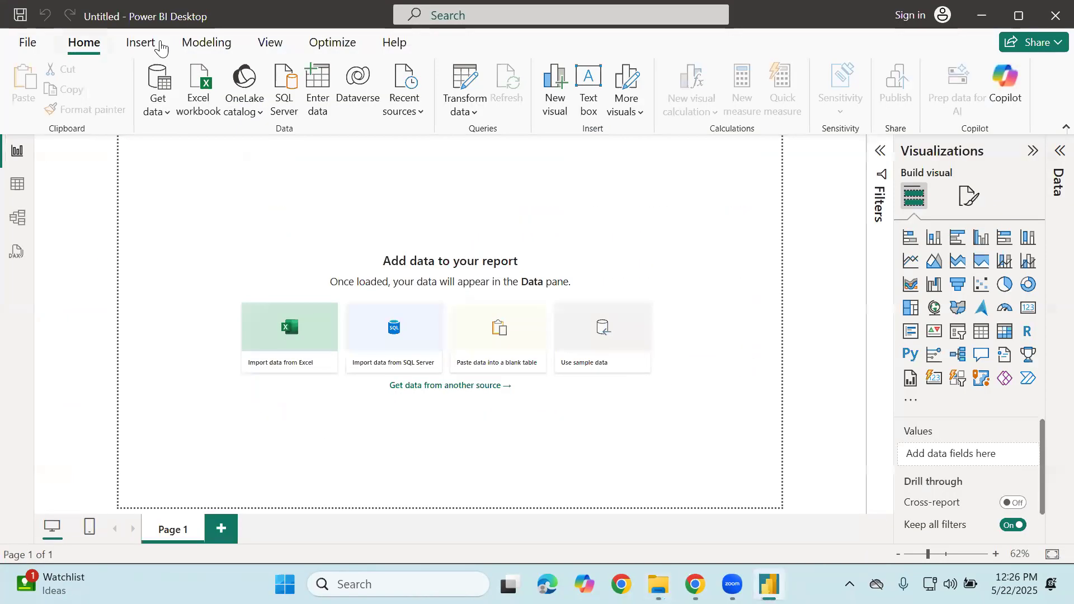
Open Get data > More... and filter the Get Data dialog to the File category
{"action": "left_click", "coordinate": [162, 111]}
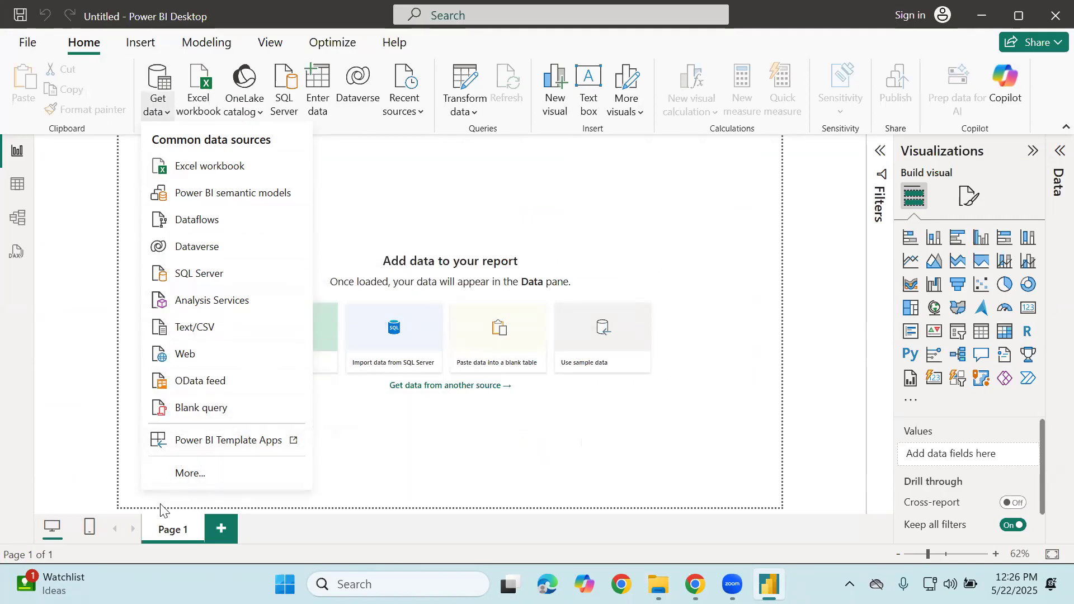
{"action": "left_click", "coordinate": [670, 573]}
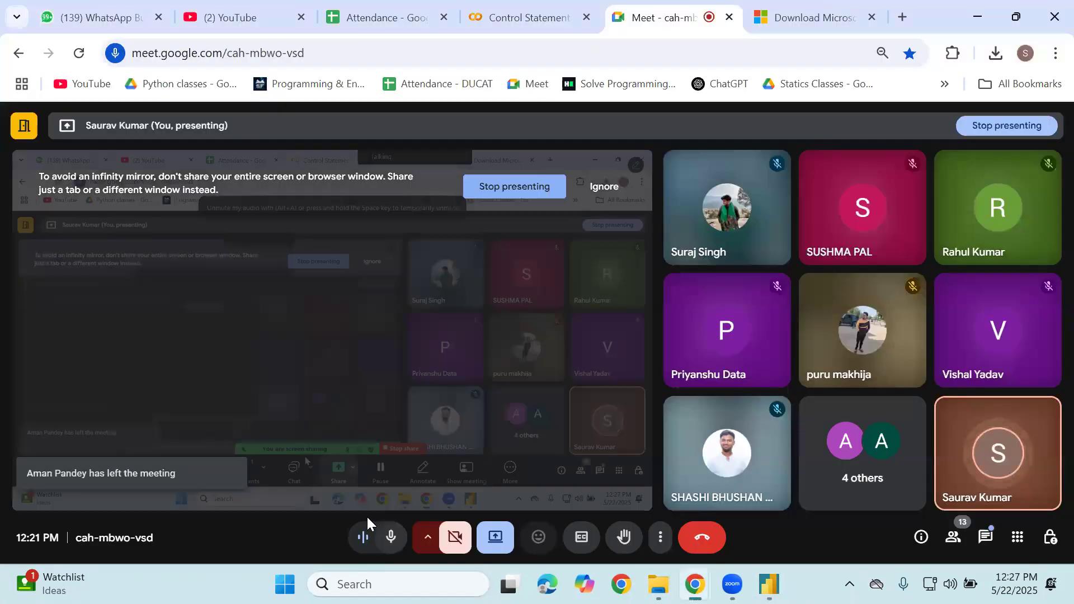
{"action": "left_click", "coordinate": [390, 537]}
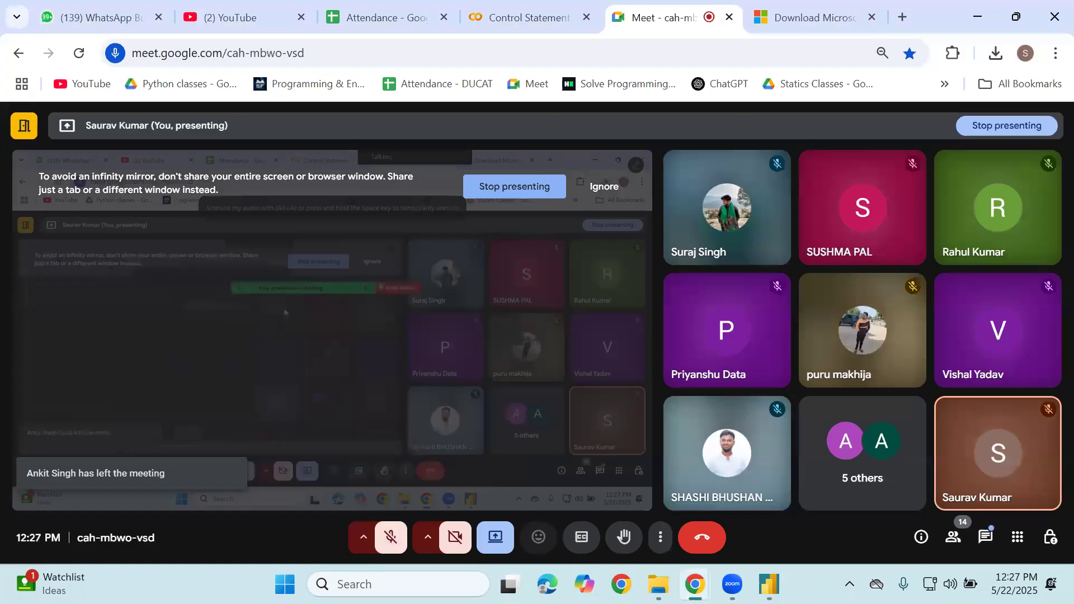
{"action": "left_click", "coordinate": [388, 538]}
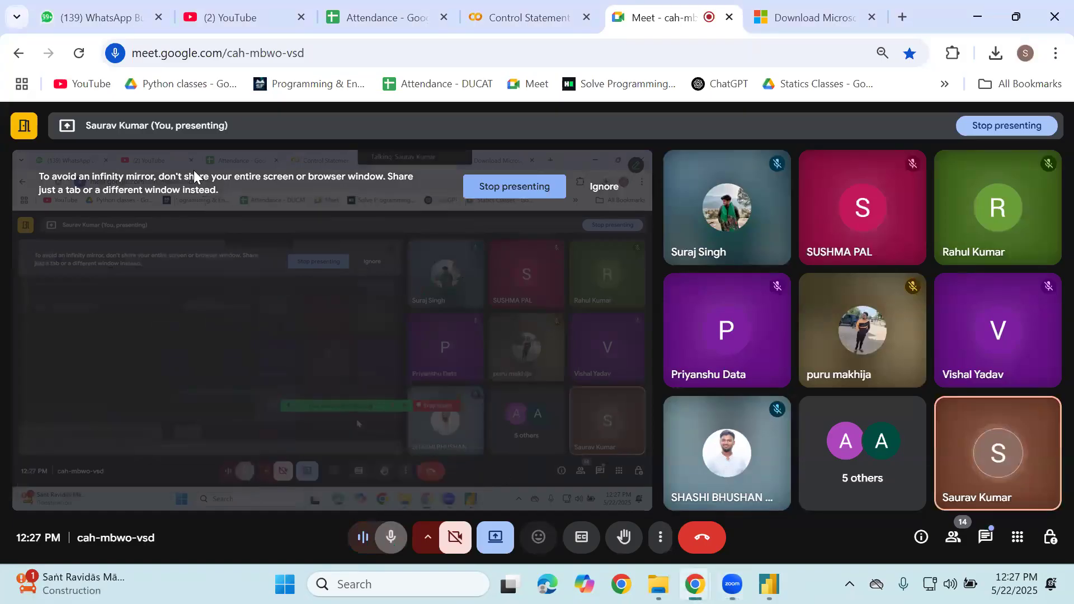
{"action": "key", "text": "alt+Tab"}
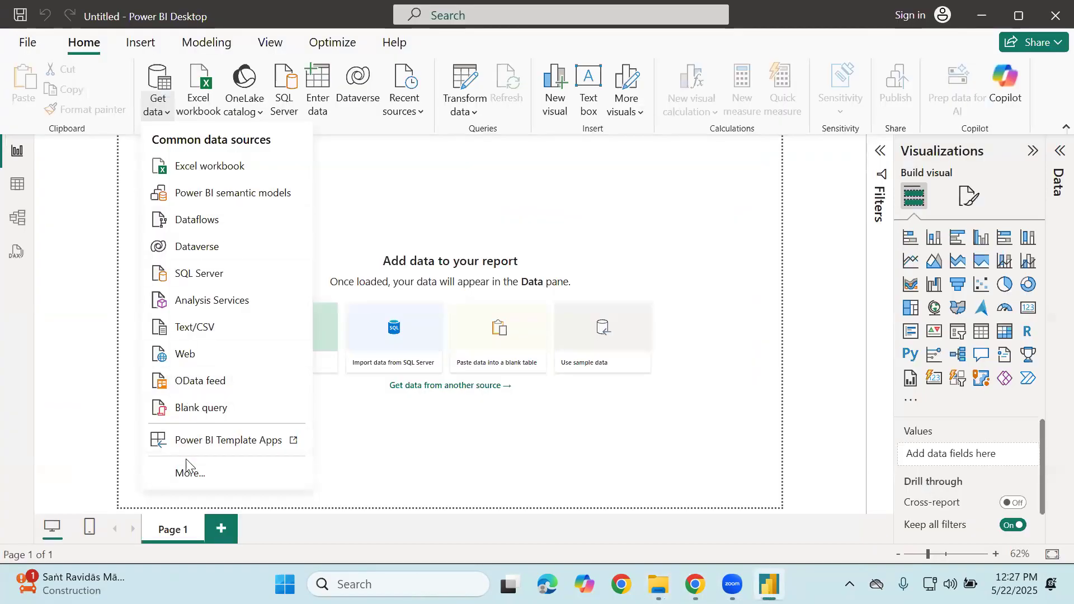
{"action": "left_click", "coordinate": [191, 472]}
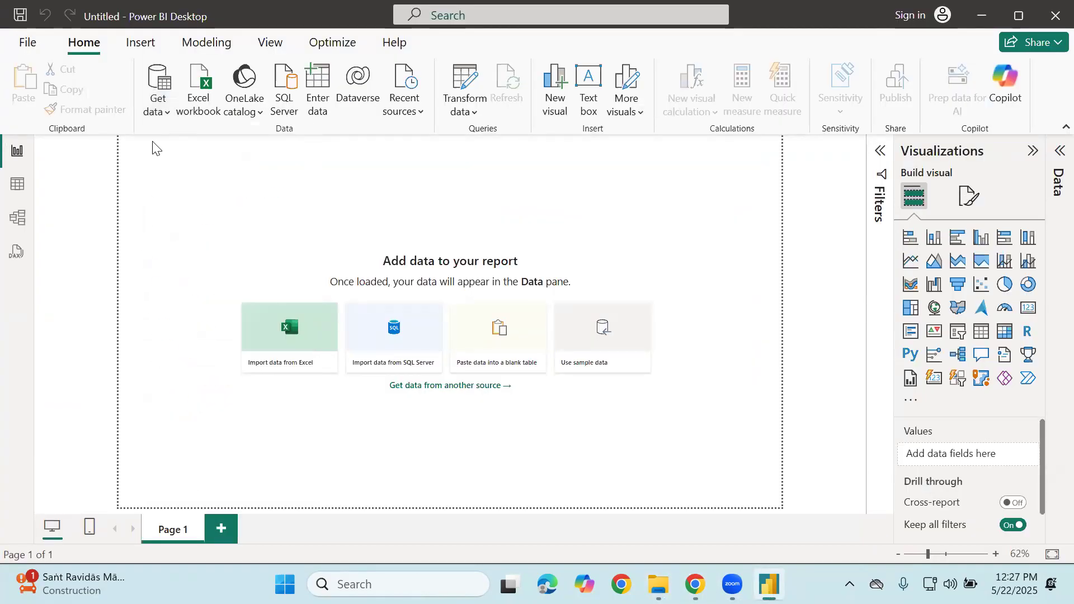
{"action": "left_click", "coordinate": [305, 134]}
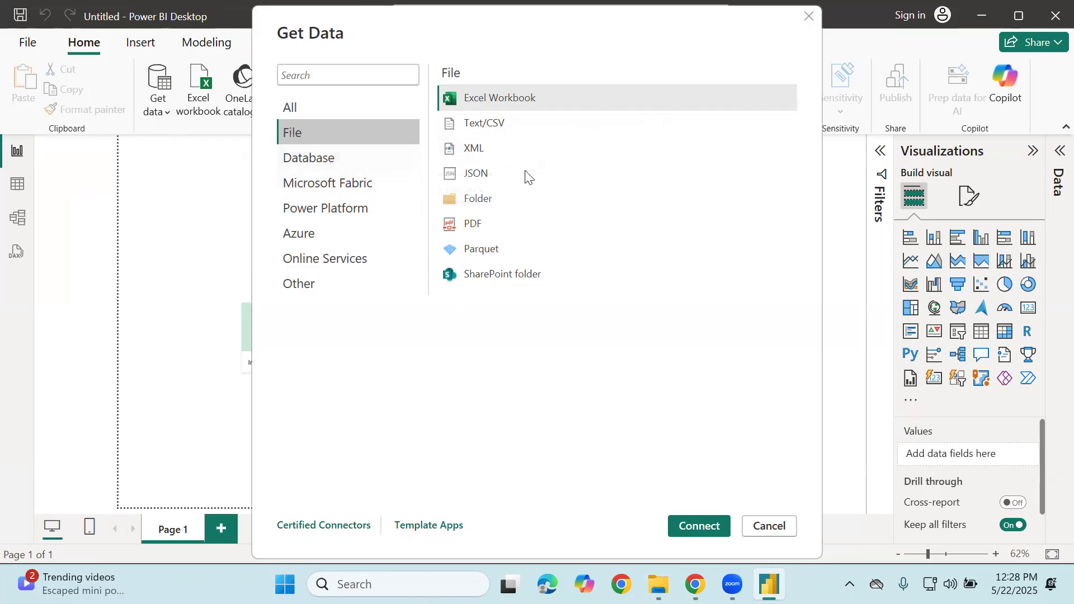
Pick the Folder connector and connect
{"action": "left_click", "coordinate": [473, 201]}
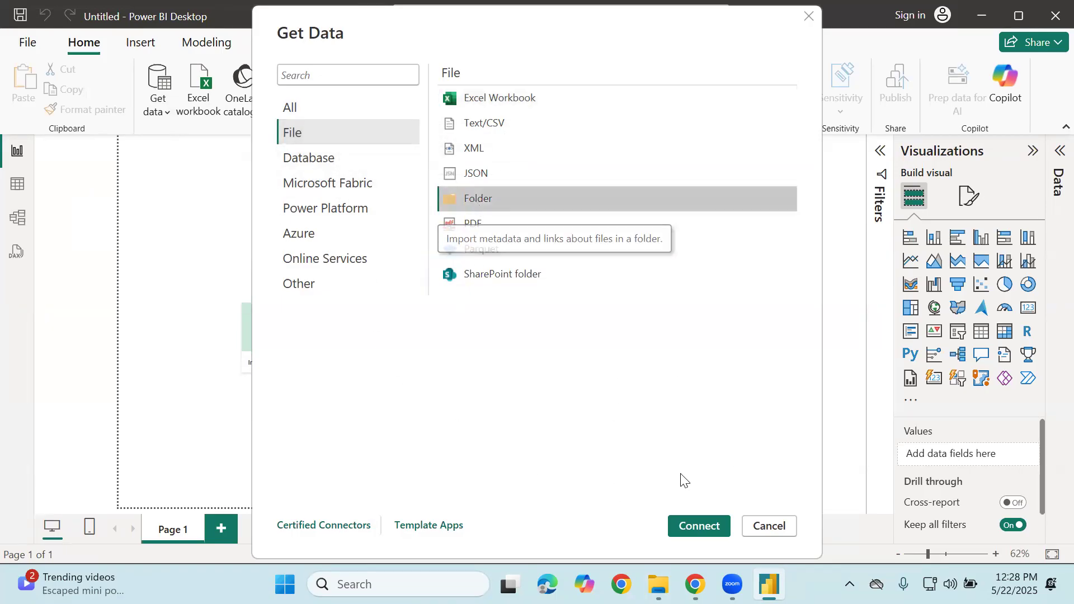
{"action": "left_click", "coordinate": [704, 525]}
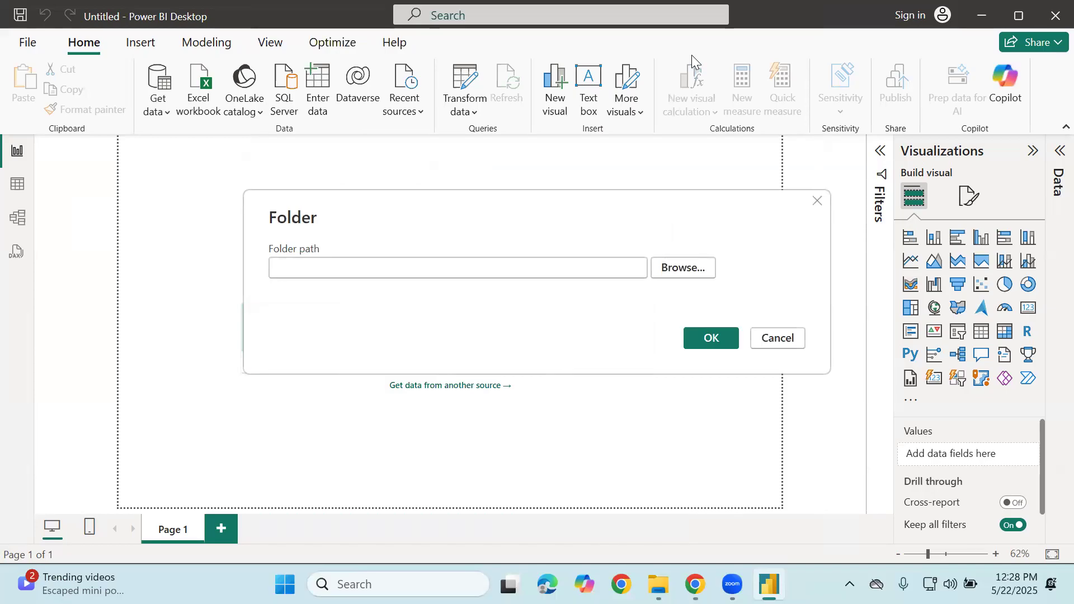
In File Explorer, copy the MonthlySalesFiles folder's full path with Copy as path
{"action": "left_click", "coordinate": [721, 52]}
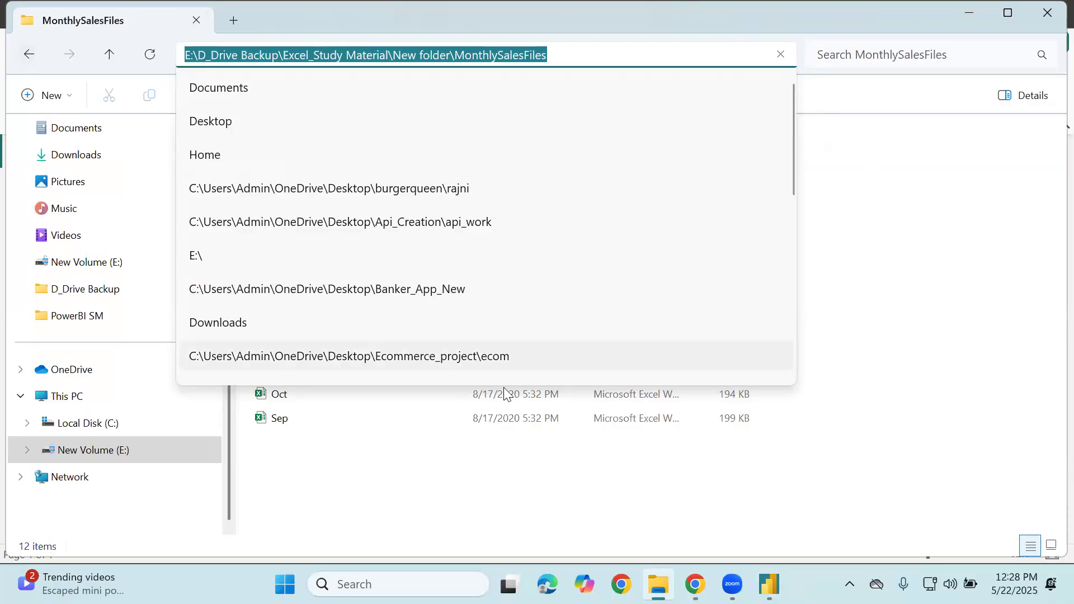
{"action": "key", "text": "alt+Tab"}
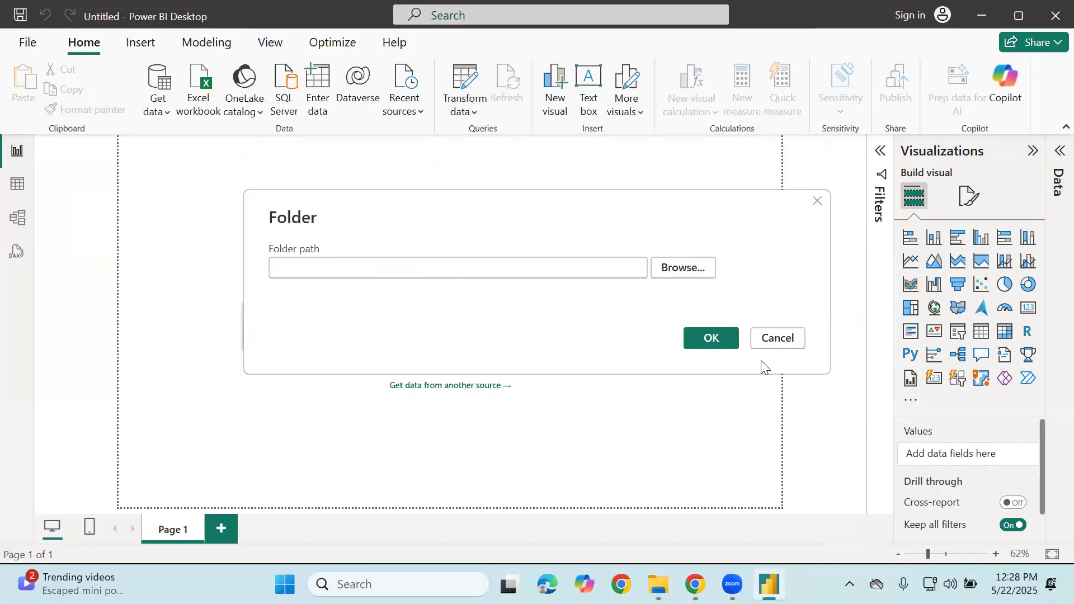
{"action": "left_click", "coordinate": [692, 272]}
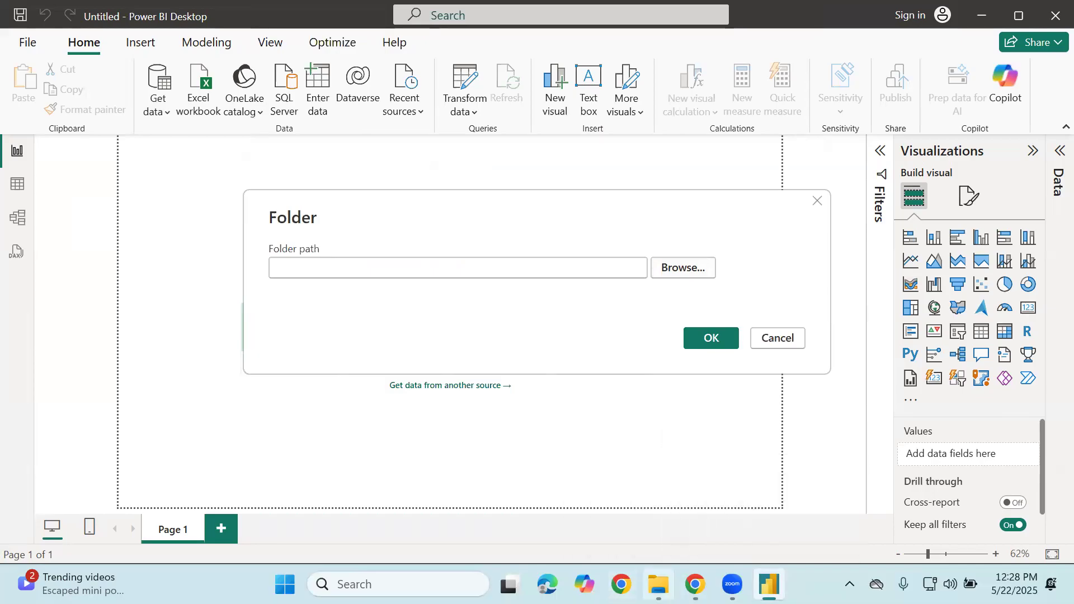
{"action": "left_click", "coordinate": [658, 584]}
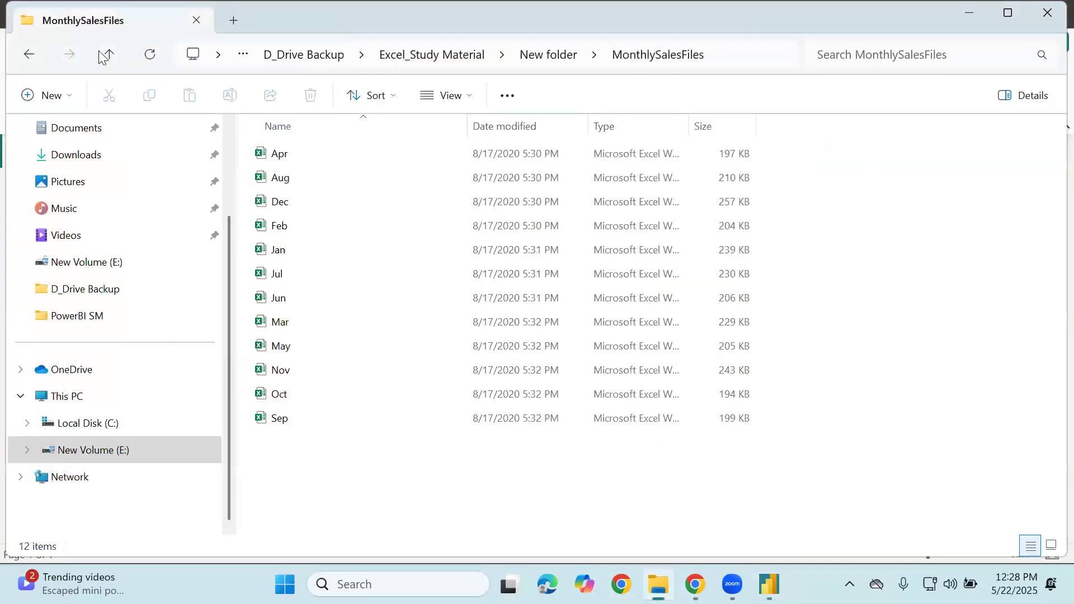
{"action": "left_click", "coordinate": [109, 54]}
{"action": "left_click_drag", "start_coordinate": [295, 173], "coordinate": [321, 190]}
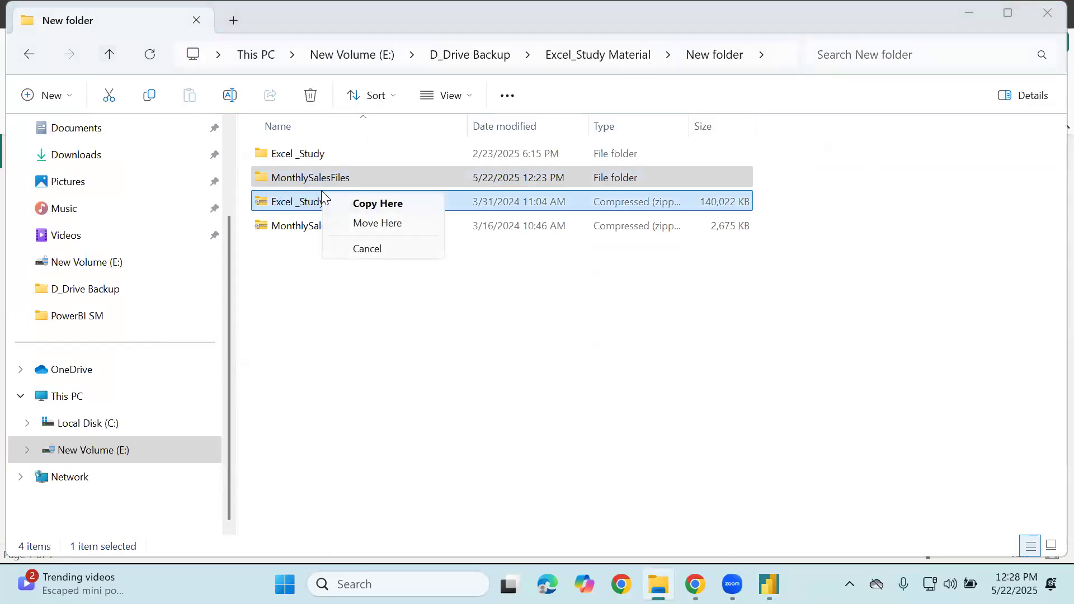
{"action": "left_click", "coordinate": [322, 180]}
{"action": "right_click", "coordinate": [322, 180]}
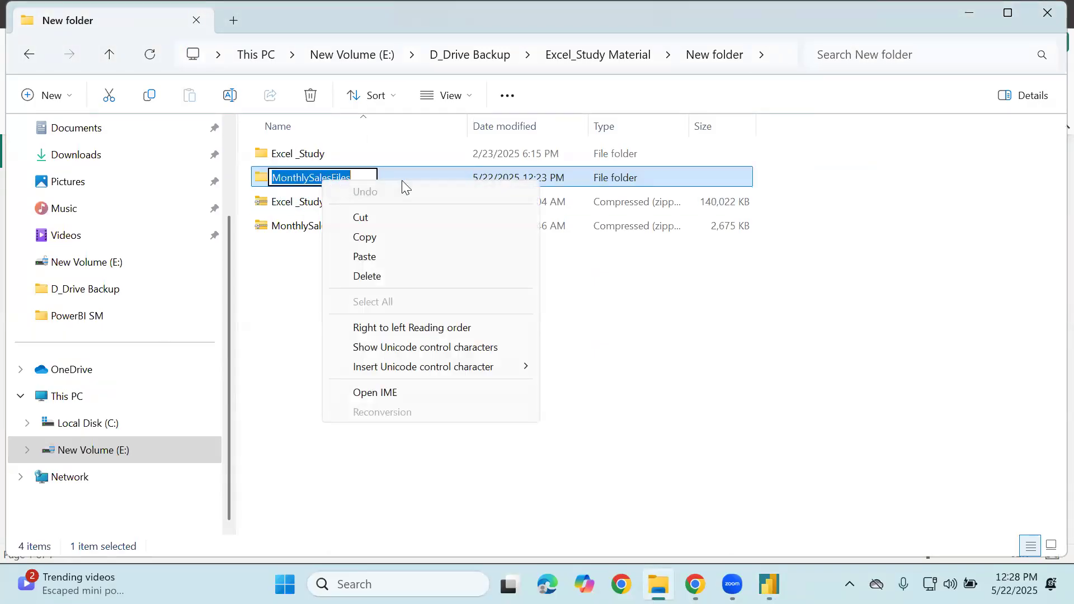
{"action": "left_click", "coordinate": [425, 168]}
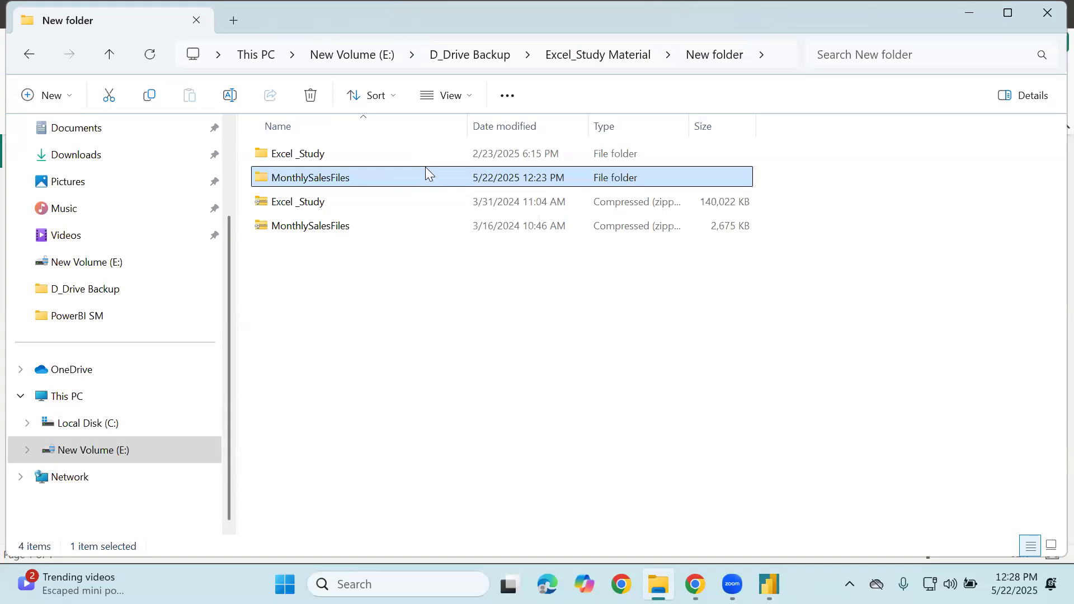
{"action": "right_click", "coordinate": [425, 168]}
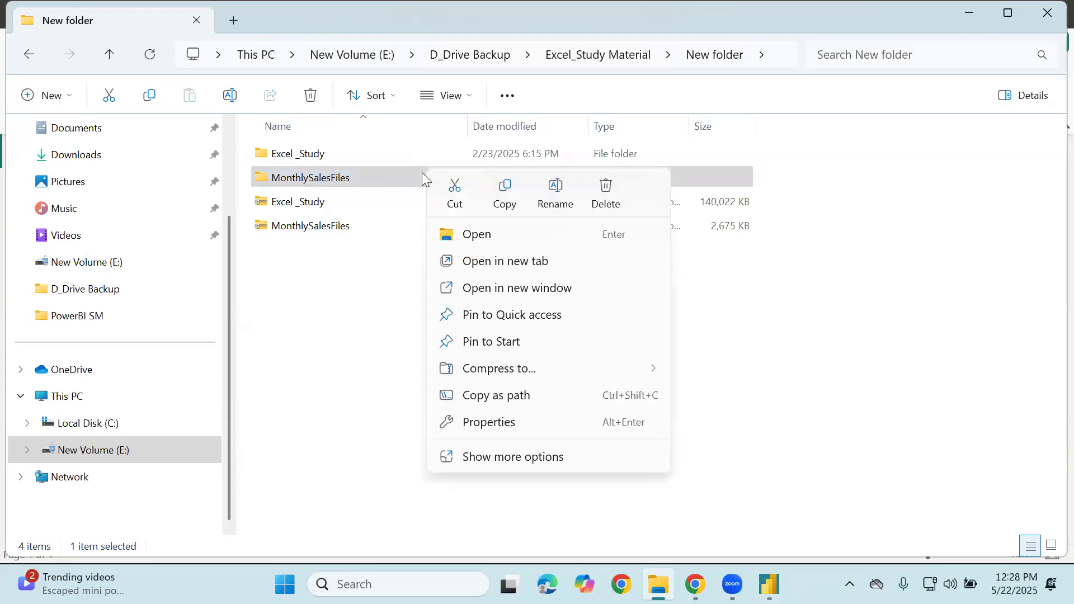
{"action": "left_click", "coordinate": [476, 404]}
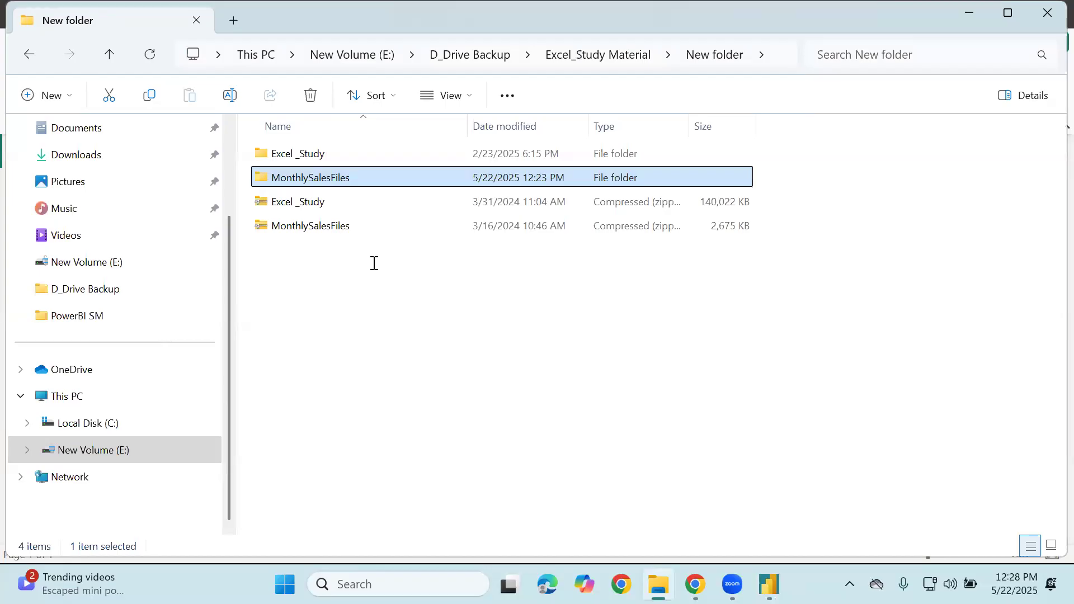
Paste the path into the Folder path field and delete both quotation marks
{"action": "key", "text": "alt+Tab"}
{"action": "key", "text": "ctrl+v"}
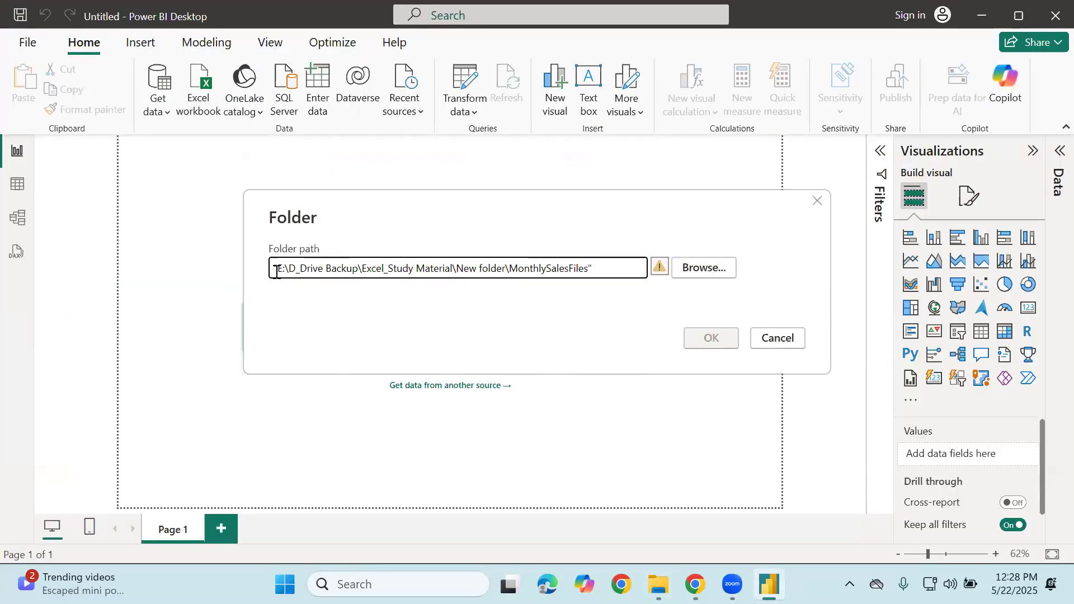
{"action": "key", "text": "BackSpace"}
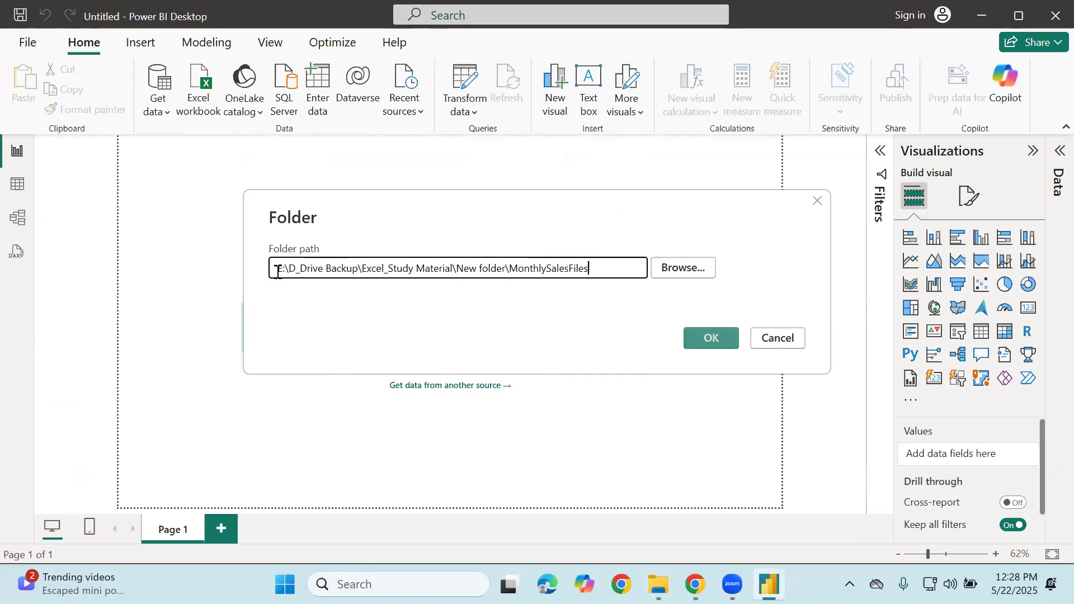
{"action": "left_click", "coordinate": [282, 269]}
{"action": "key", "text": "BackSpace"}
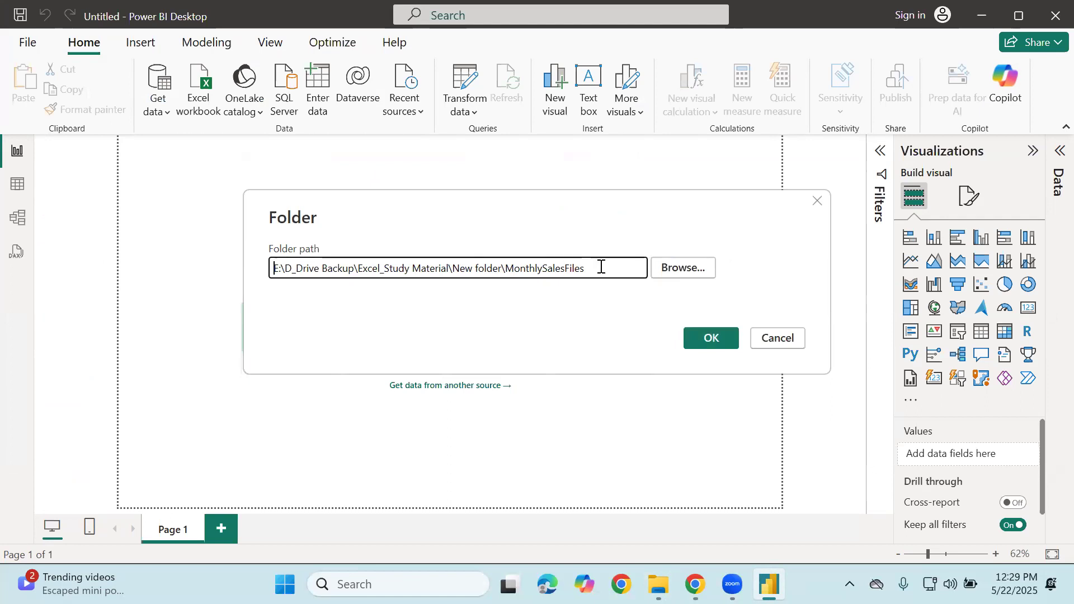
Confirm the folder path and choose Combine & Transform Data for the 12 .xlsx files
{"action": "left_click", "coordinate": [723, 347]}
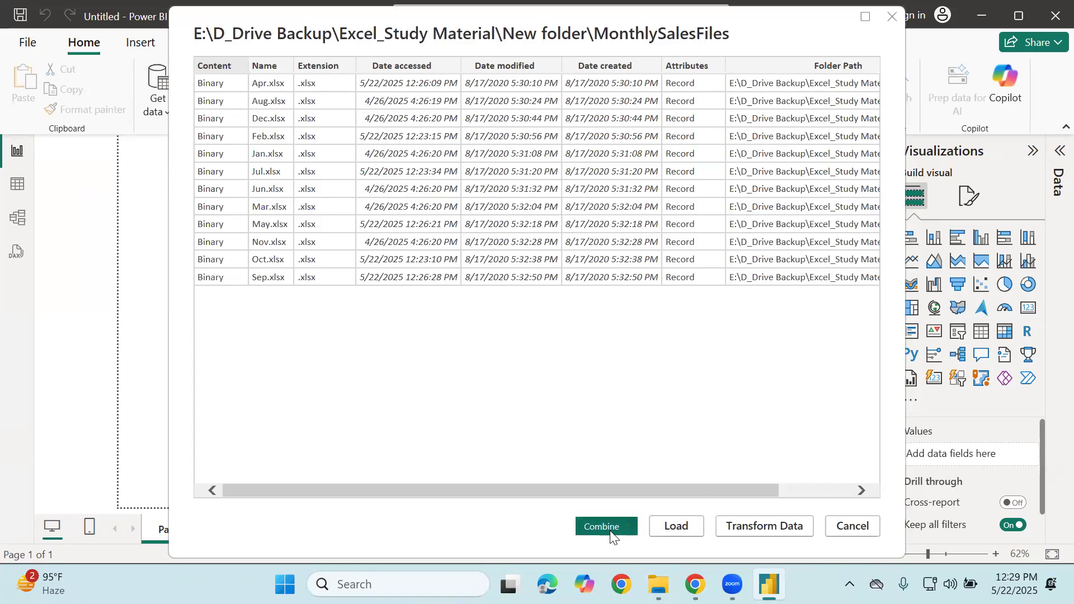
{"action": "left_click", "coordinate": [628, 528]}
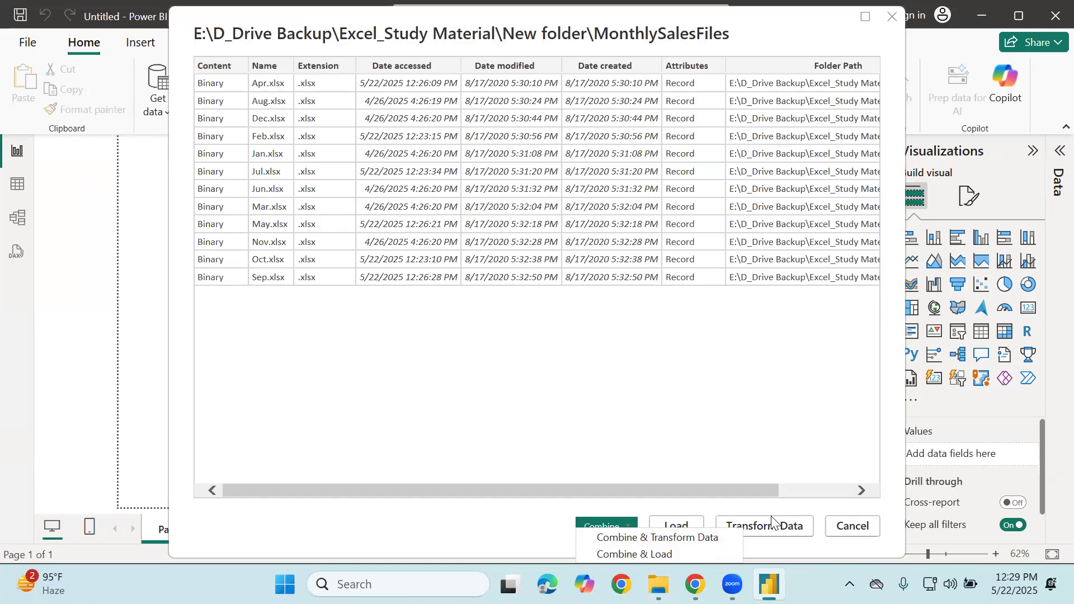
{"action": "left_click", "coordinate": [688, 538]}
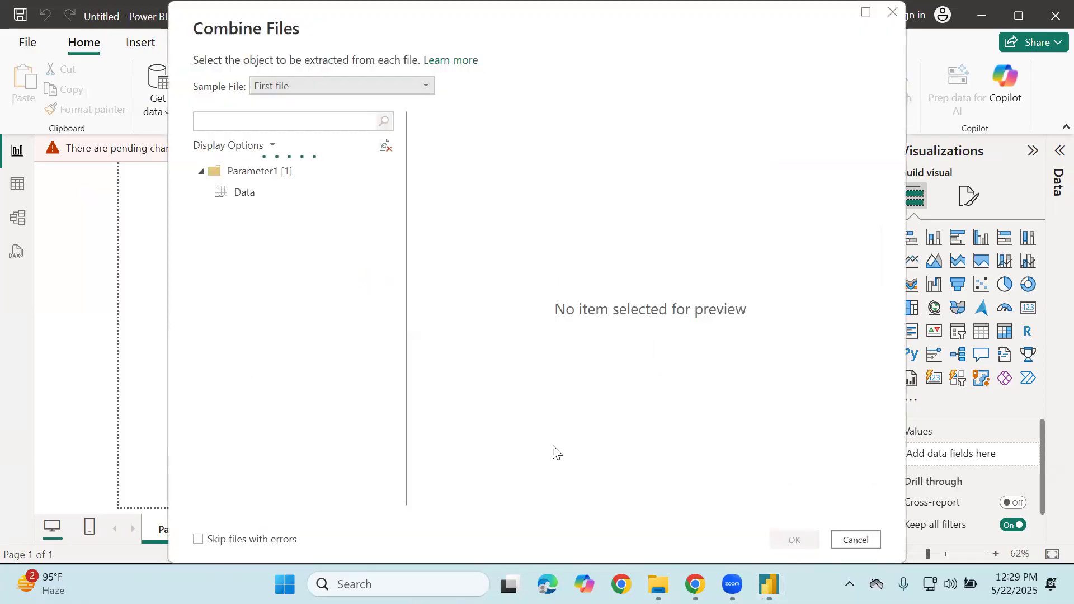
Select the sample file's Data table, review its preview, and confirm the combine
{"action": "left_click", "coordinate": [261, 194]}
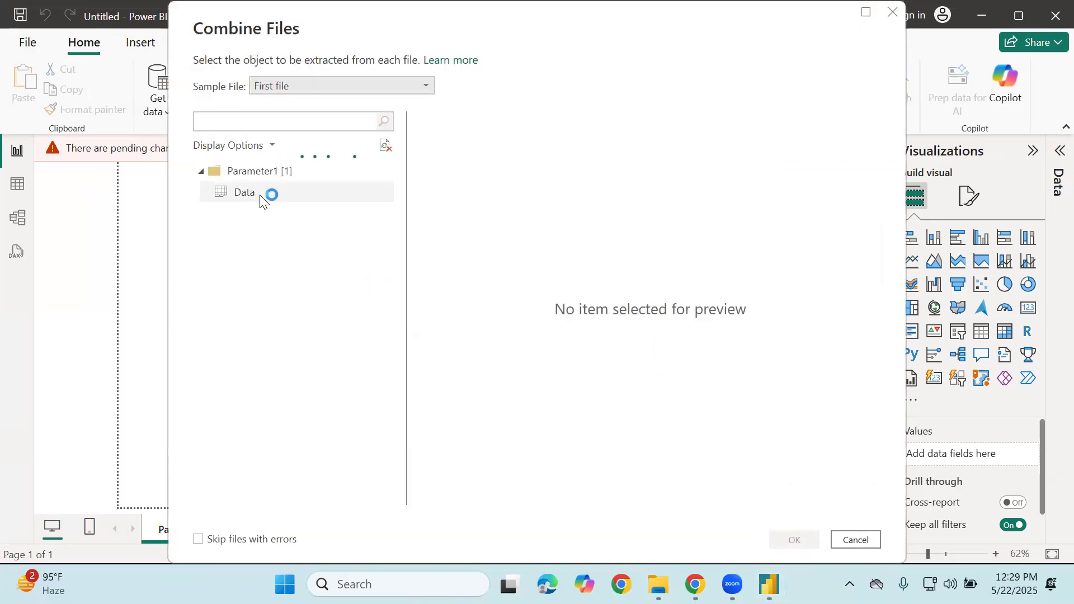
{"action": "scroll", "coordinate": [592, 276], "scroll_direction": "down", "scroll_amount": 10}
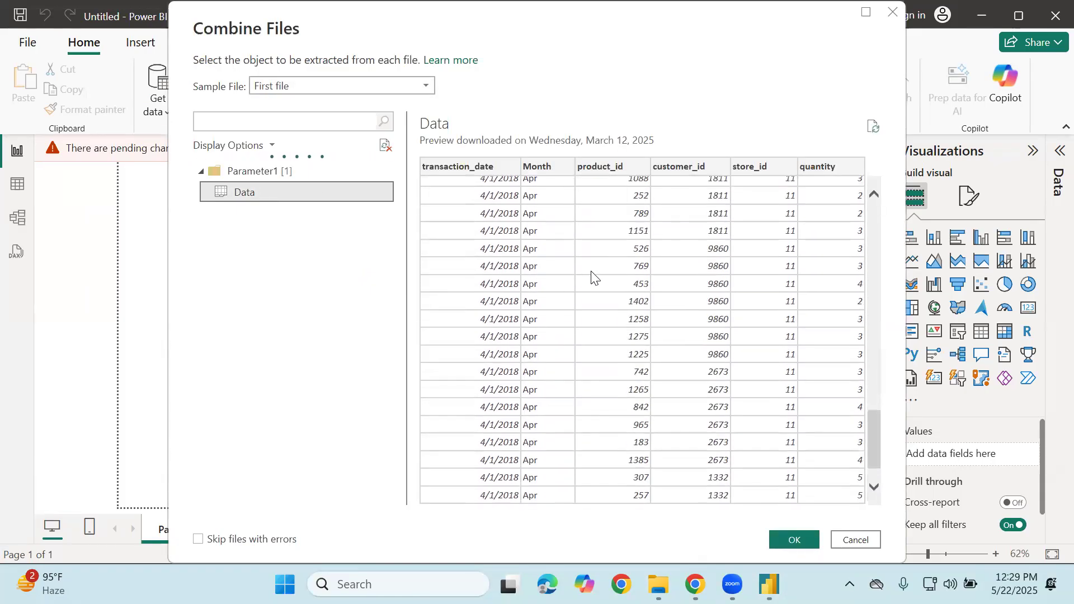
{"action": "scroll", "coordinate": [591, 277], "scroll_direction": "down", "scroll_amount": 10}
{"action": "scroll", "coordinate": [591, 271], "scroll_direction": "up", "scroll_amount": 7}
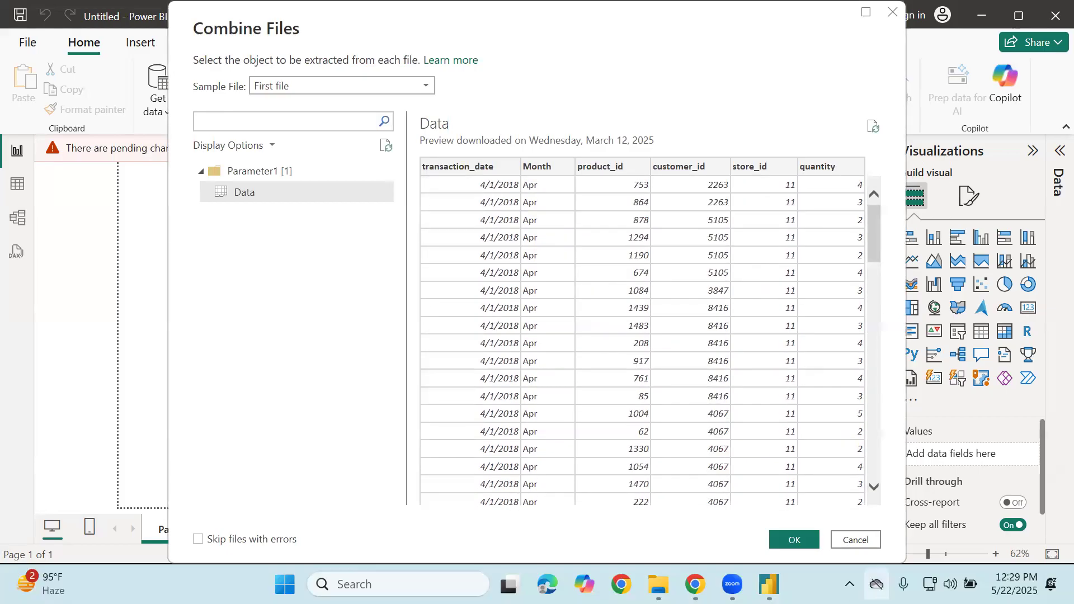
{"action": "left_click", "coordinate": [808, 541]}
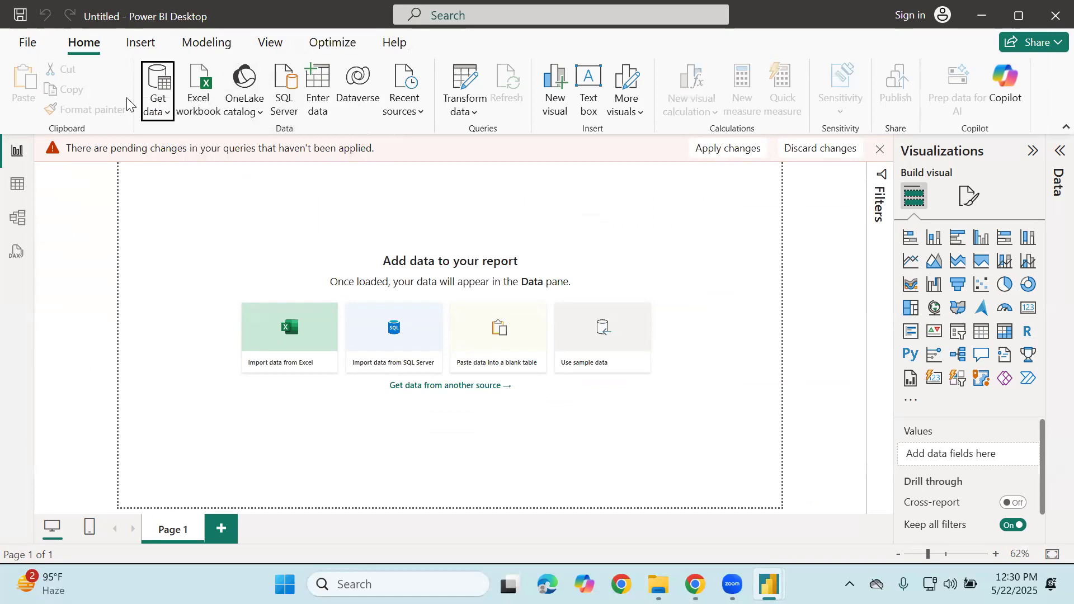
Open the MonthlySalesFiles query and filter Source.Name to only Jan.xlsx and Feb.xlsx
{"action": "mouse_move", "coordinate": [769, 584]}
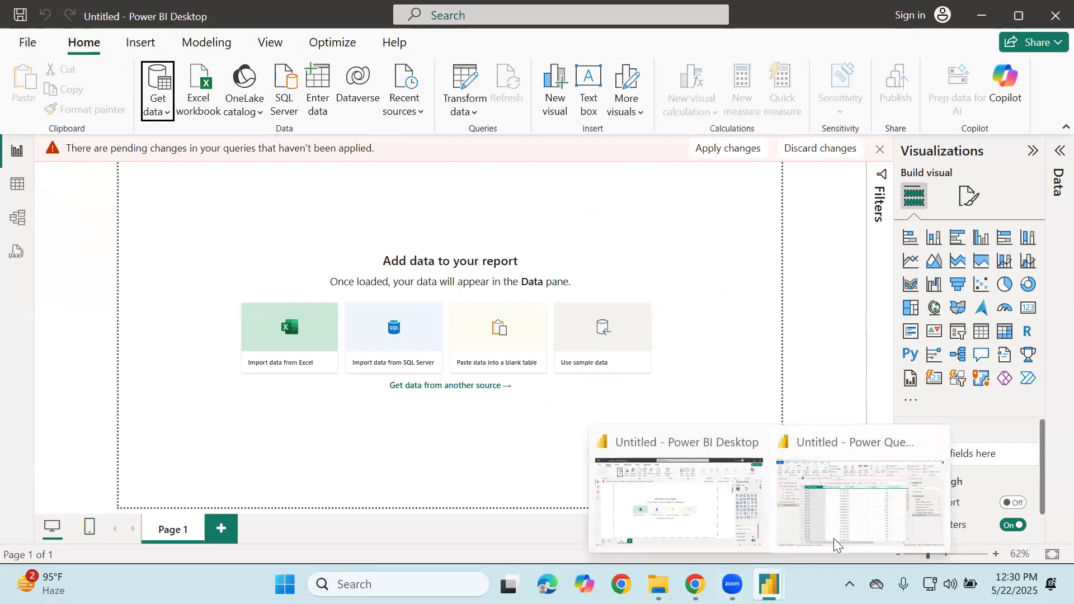
{"action": "left_click", "coordinate": [846, 532]}
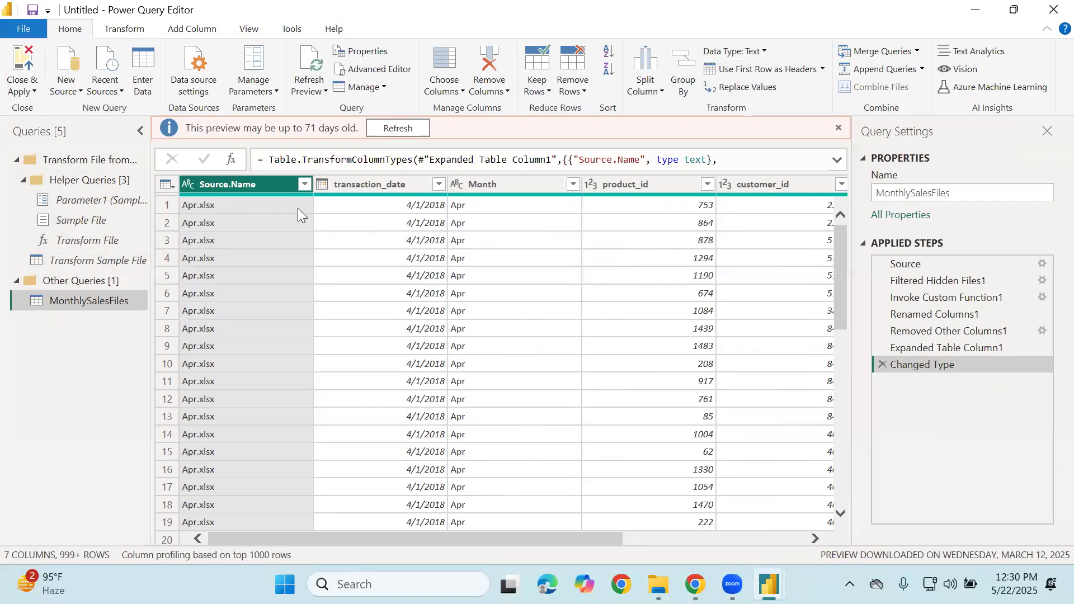
{"action": "left_click", "coordinate": [14, 161]}
{"action": "left_click", "coordinate": [69, 199]}
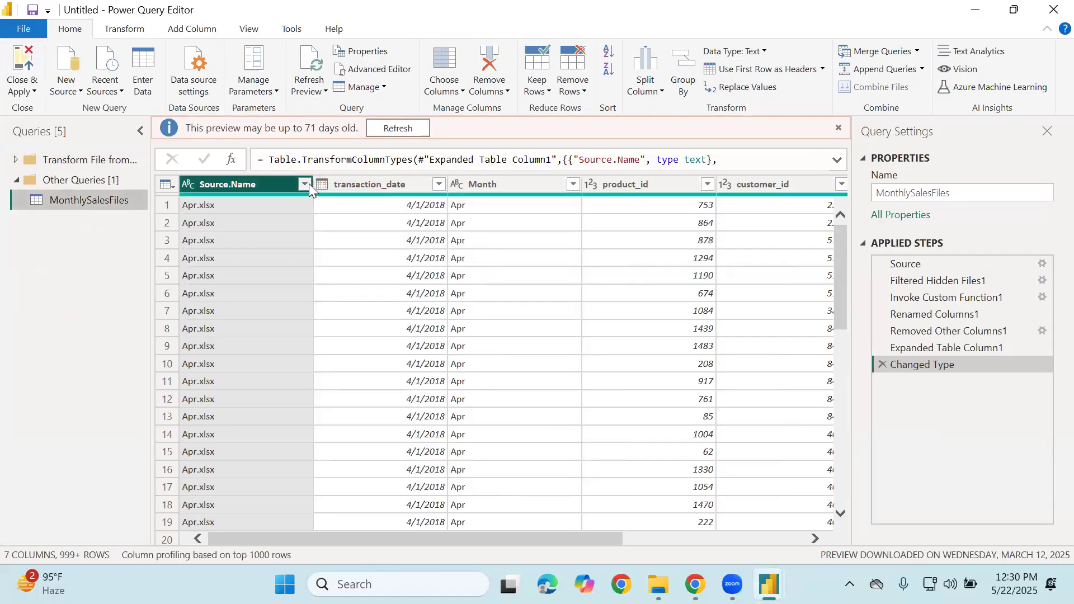
{"action": "left_click", "coordinate": [305, 184]}
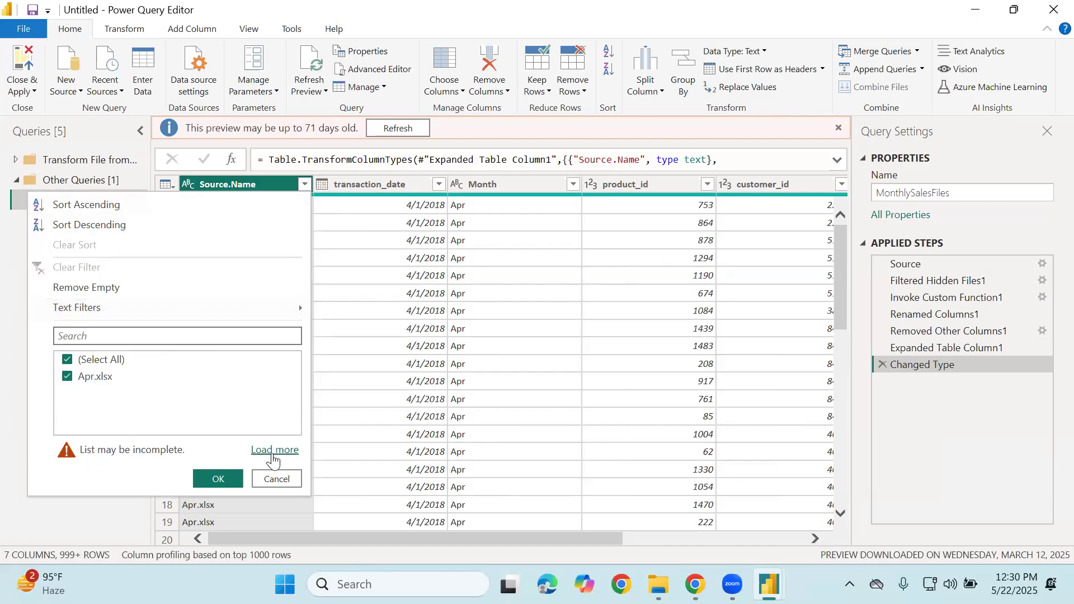
{"action": "left_click", "coordinate": [275, 450]}
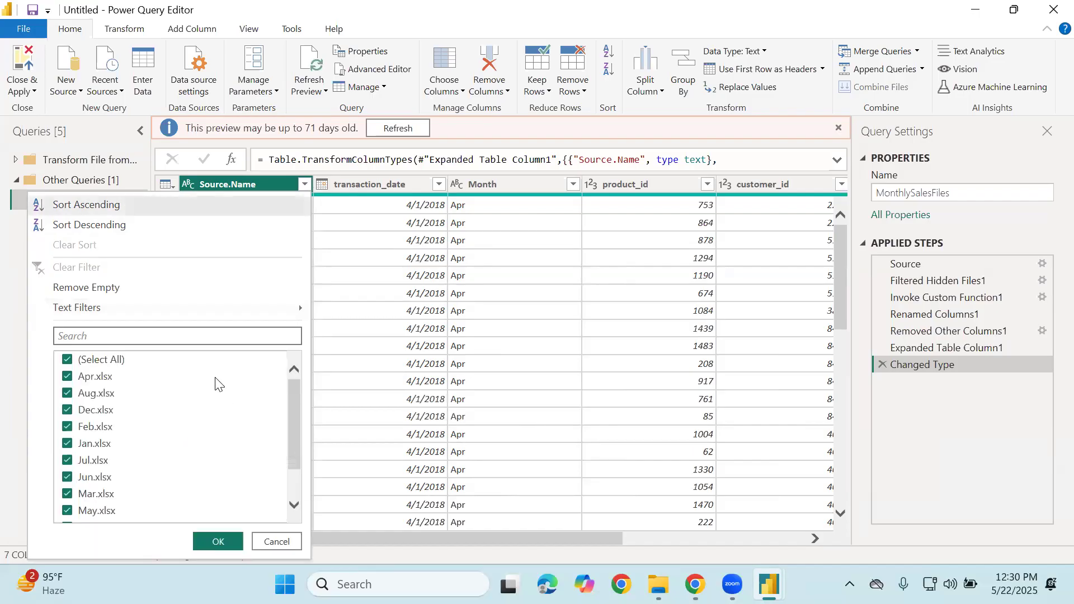
{"action": "scroll", "coordinate": [218, 384], "scroll_direction": "down", "scroll_amount": 1}
{"action": "scroll", "coordinate": [215, 380], "scroll_direction": "up", "scroll_amount": 2}
{"action": "left_click", "coordinate": [94, 359]}
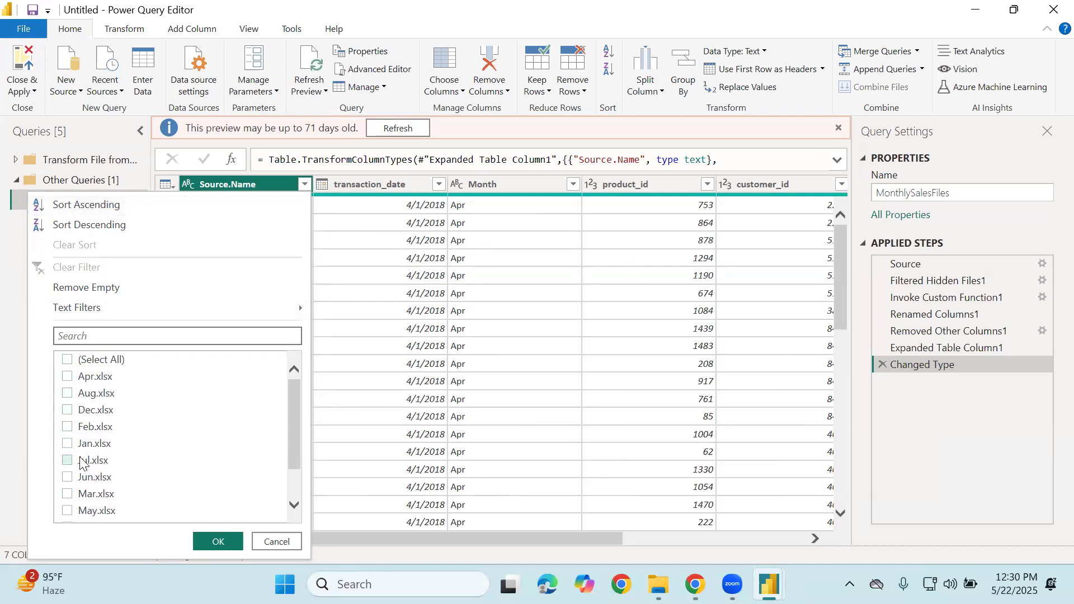
{"action": "scroll", "coordinate": [67, 458], "scroll_direction": "down", "scroll_amount": 1}
{"action": "left_click", "coordinate": [67, 422]}
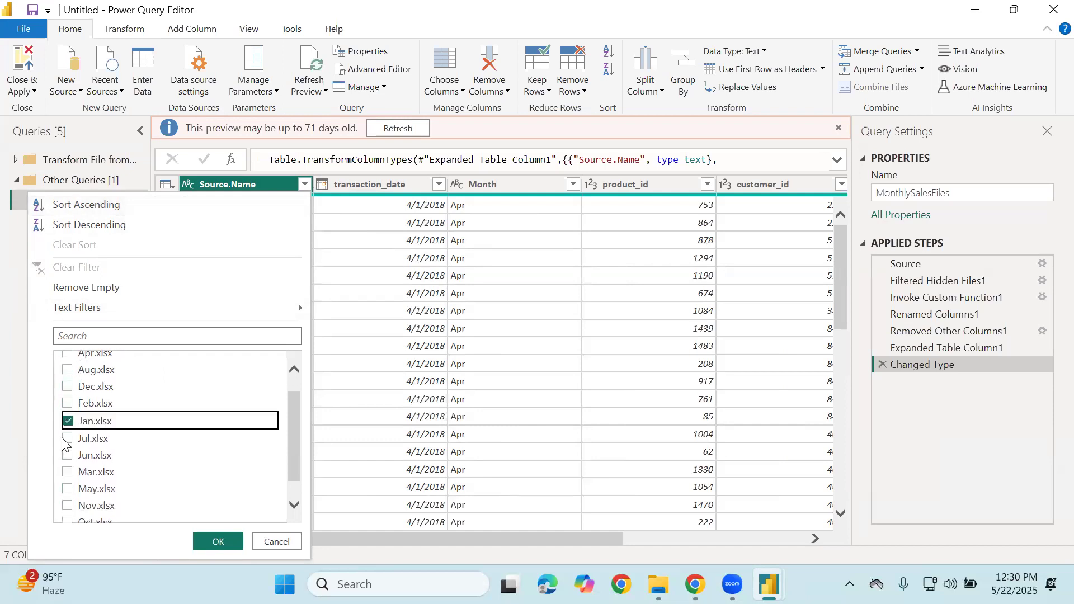
{"action": "left_click", "coordinate": [67, 404]}
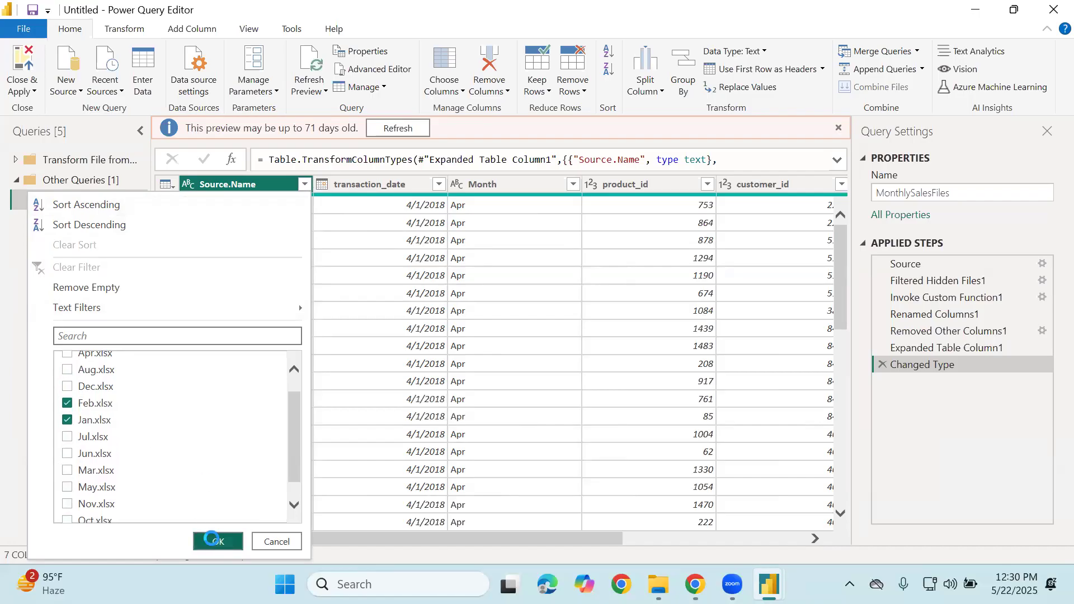
{"action": "left_click", "coordinate": [216, 541]}
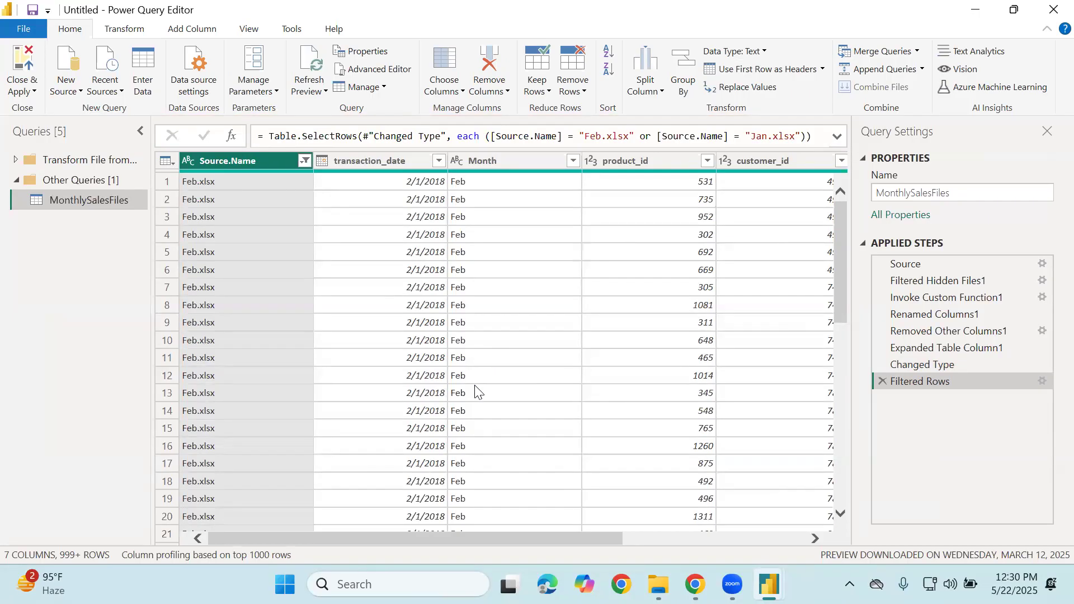
Reselect all file names in the Source.Name filter so every workbook, Apr.xlsx included, is kept
{"action": "scroll", "coordinate": [492, 347], "scroll_direction": "down", "scroll_amount": 20}
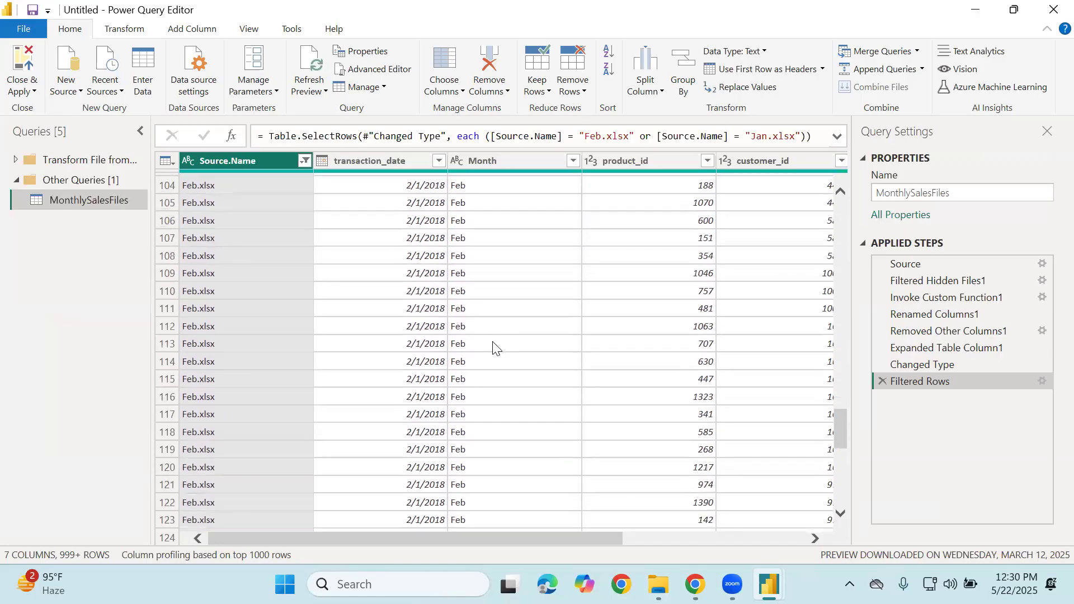
{"action": "left_click", "coordinate": [305, 161]}
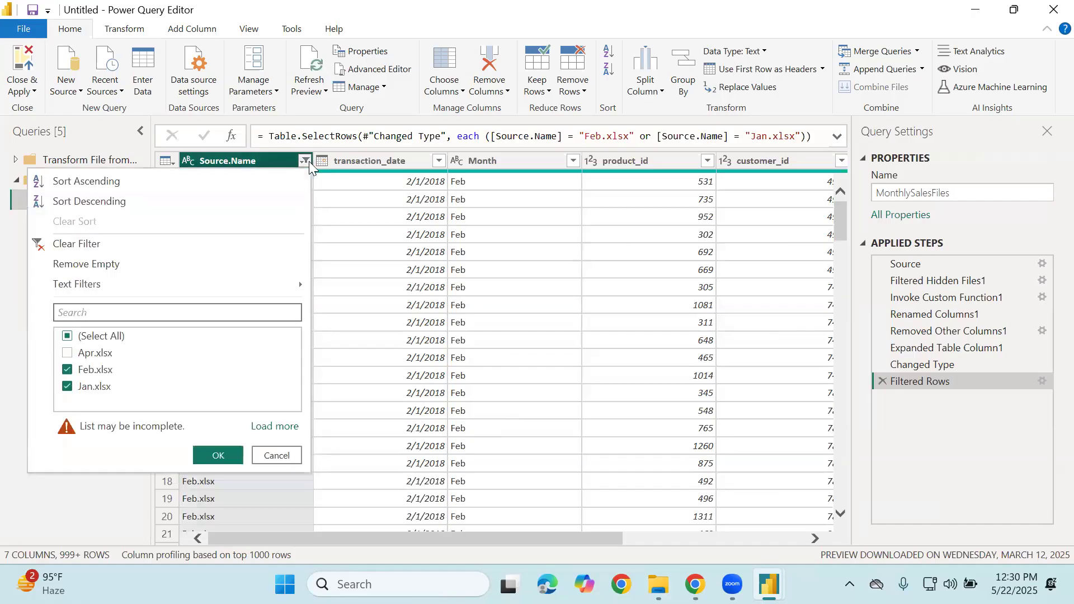
{"action": "left_click", "coordinate": [69, 339]}
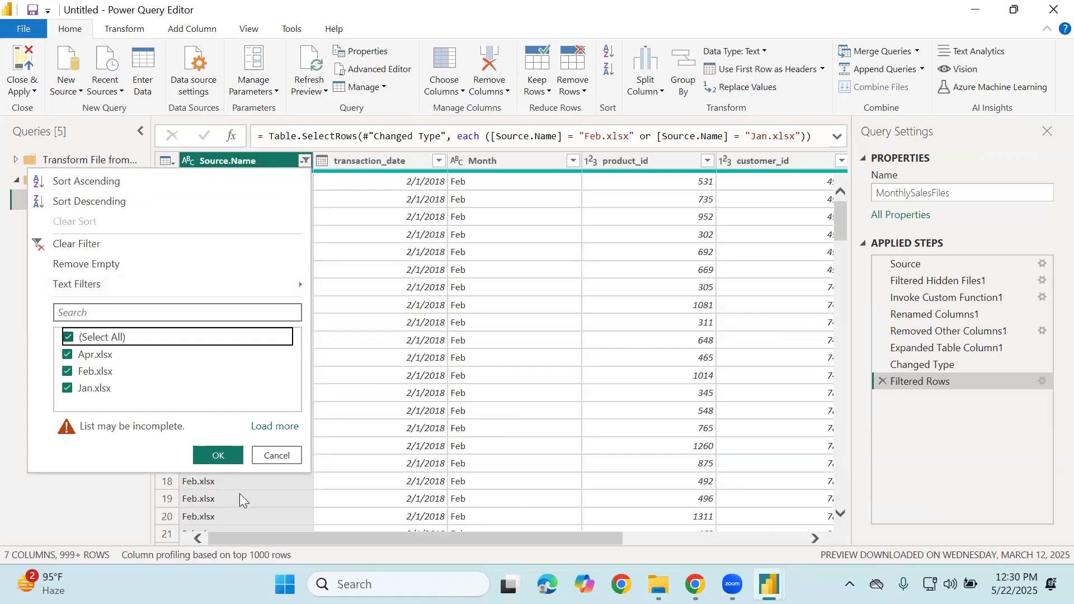
{"action": "left_click", "coordinate": [218, 454]}
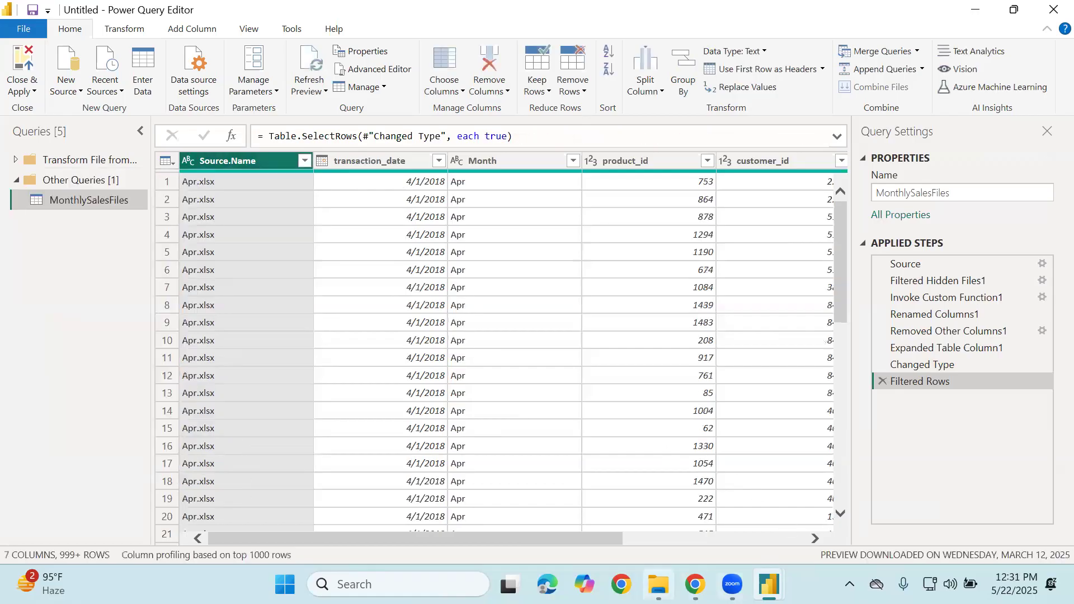
{"action": "left_click", "coordinate": [658, 584]}
Open MonthlySalesFiles and duplicate the Oct and Mar workbooks as Oct - Copy and Mar - Copy
{"action": "double_click", "coordinate": [396, 185]}
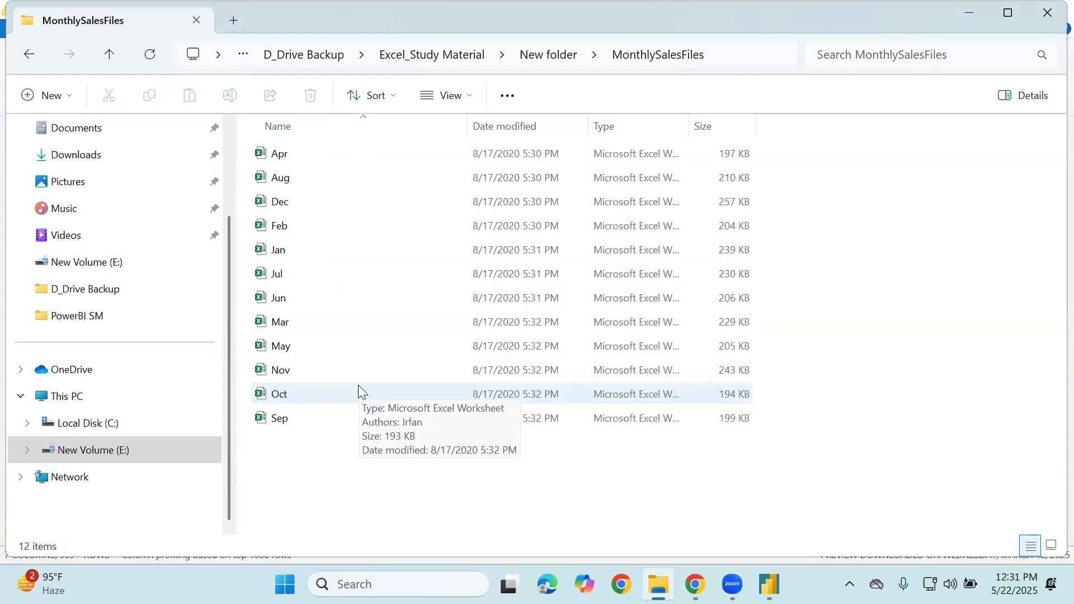
{"action": "left_click", "coordinate": [310, 388]}
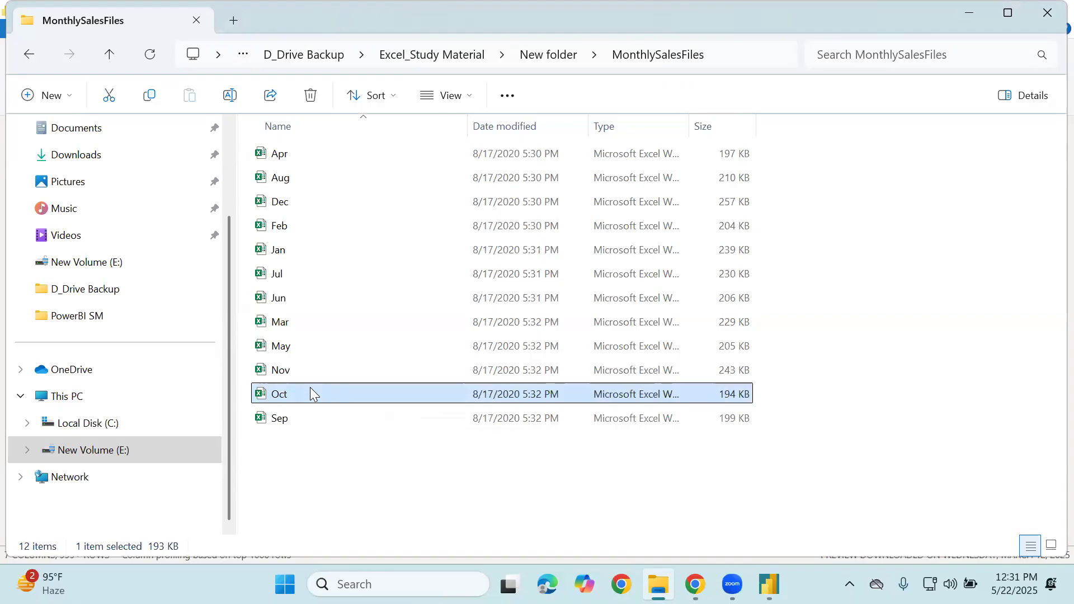
{"action": "key", "text": "ctrl+c"}
{"action": "key", "text": "ctrl+v"}
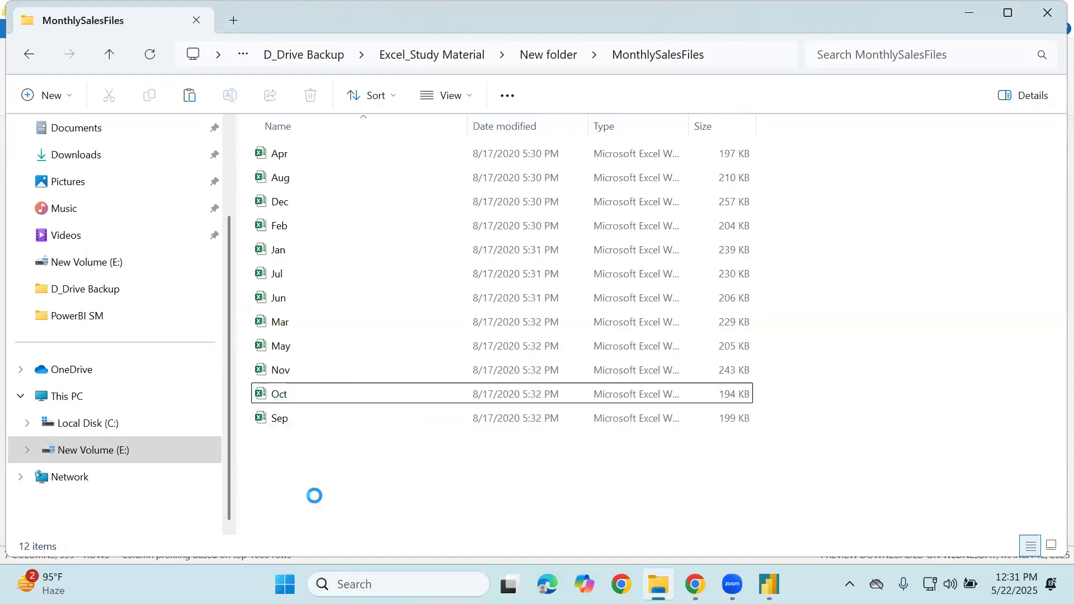
{"action": "left_click", "coordinate": [299, 327]}
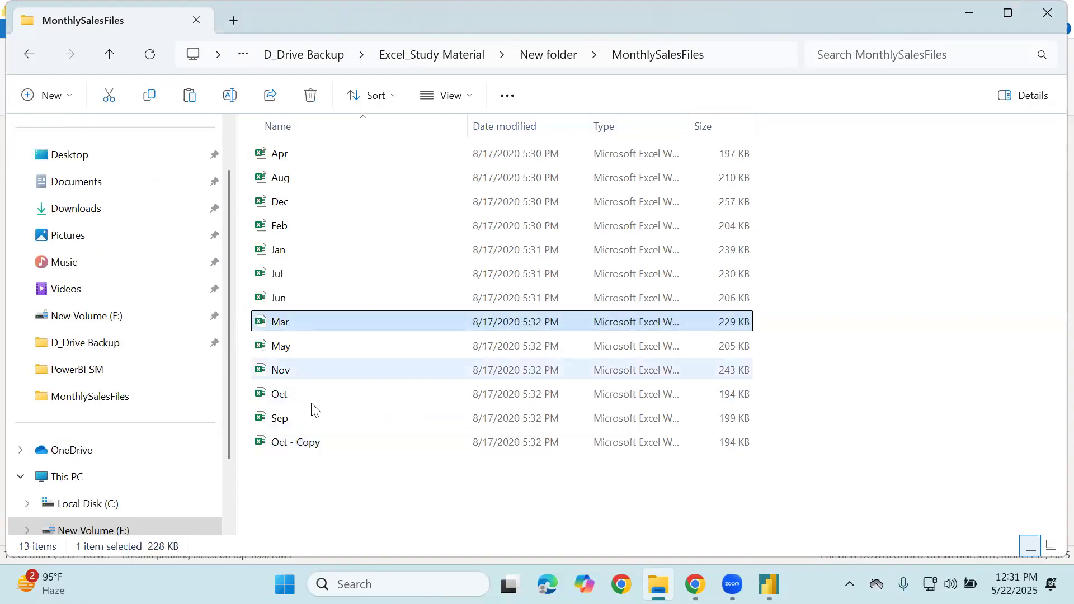
{"action": "key", "text": "ctrl+c"}
{"action": "key", "text": "ctrl+v"}
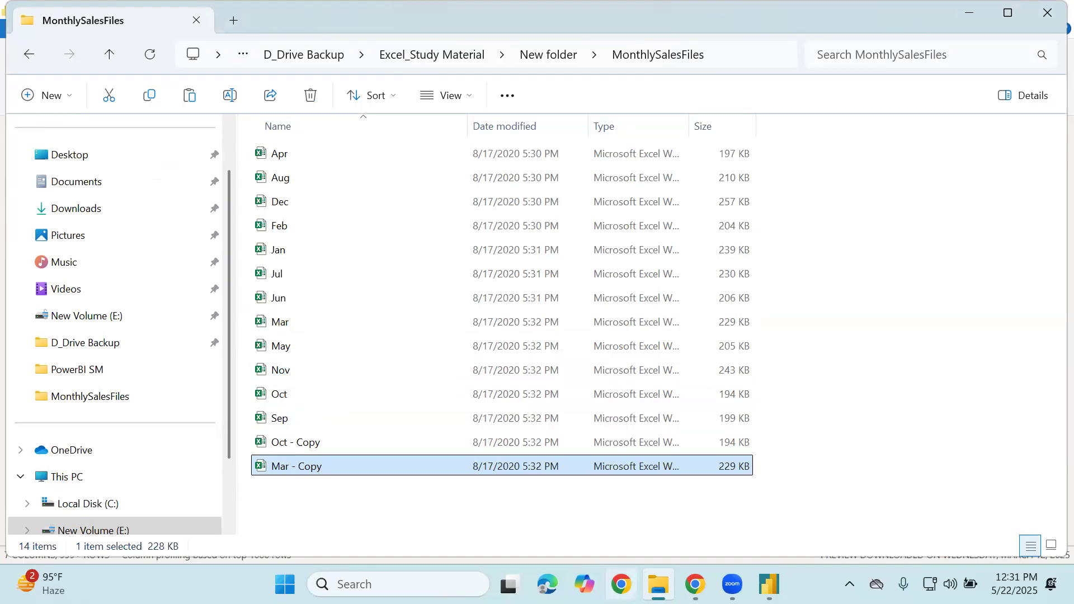
Add Mar - Copy.xlsx to the files kept by the Source.Name filter
{"action": "mouse_move", "coordinate": [769, 584]}
{"action": "left_click", "coordinate": [844, 489]}
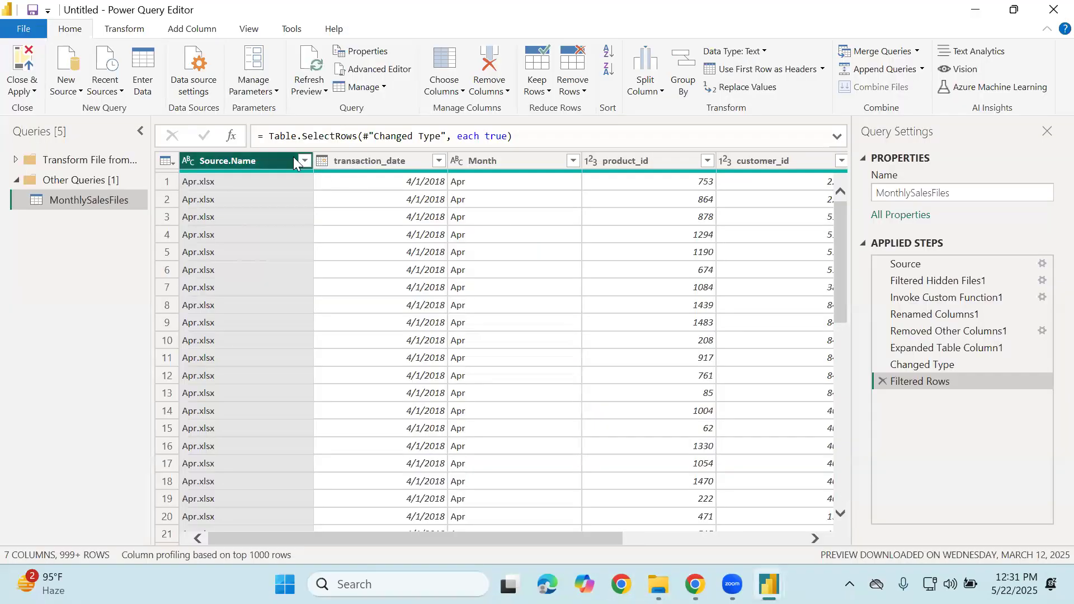
{"action": "left_click", "coordinate": [303, 162]}
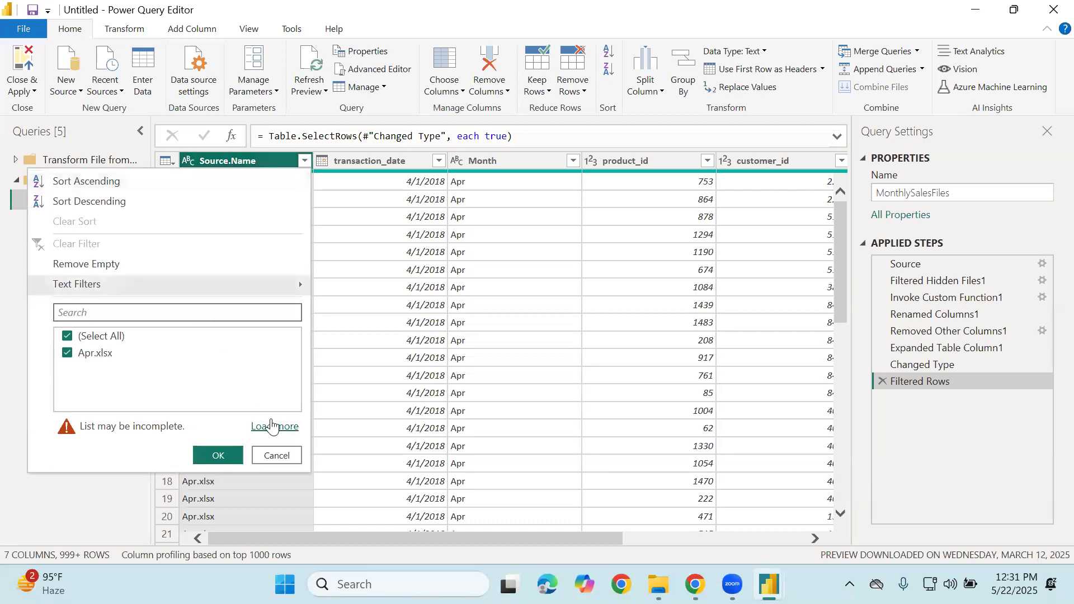
{"action": "left_click", "coordinate": [275, 425]}
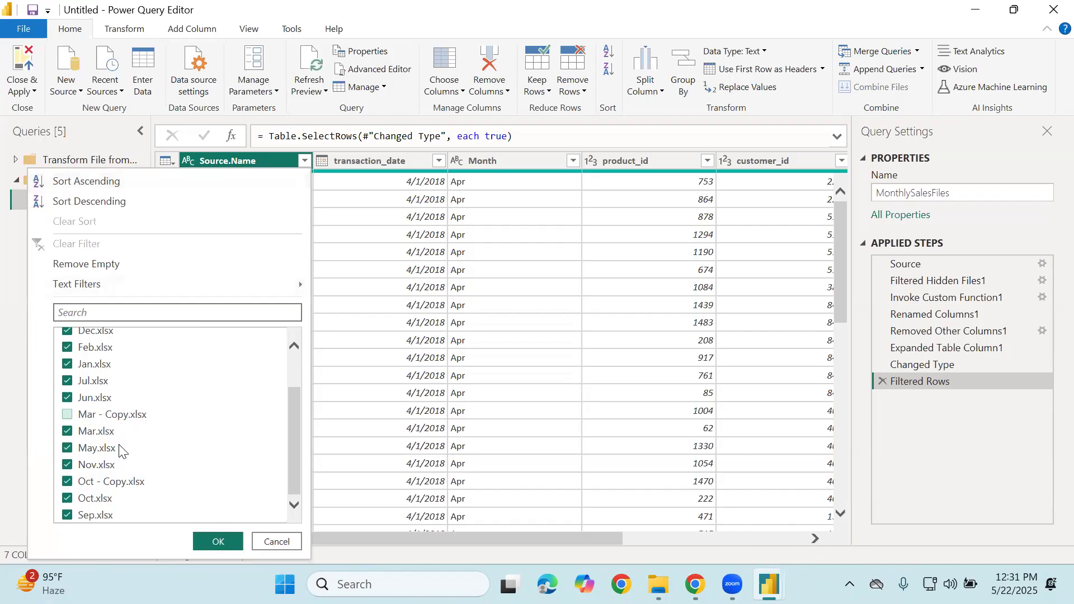
{"action": "left_click", "coordinate": [67, 416]}
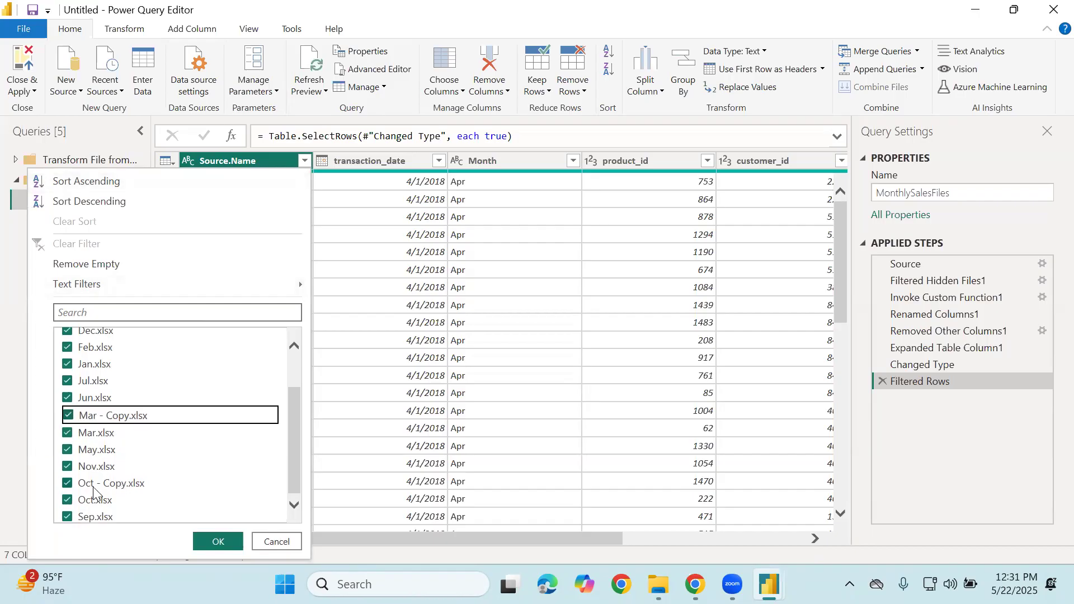
{"action": "left_click", "coordinate": [229, 546]}
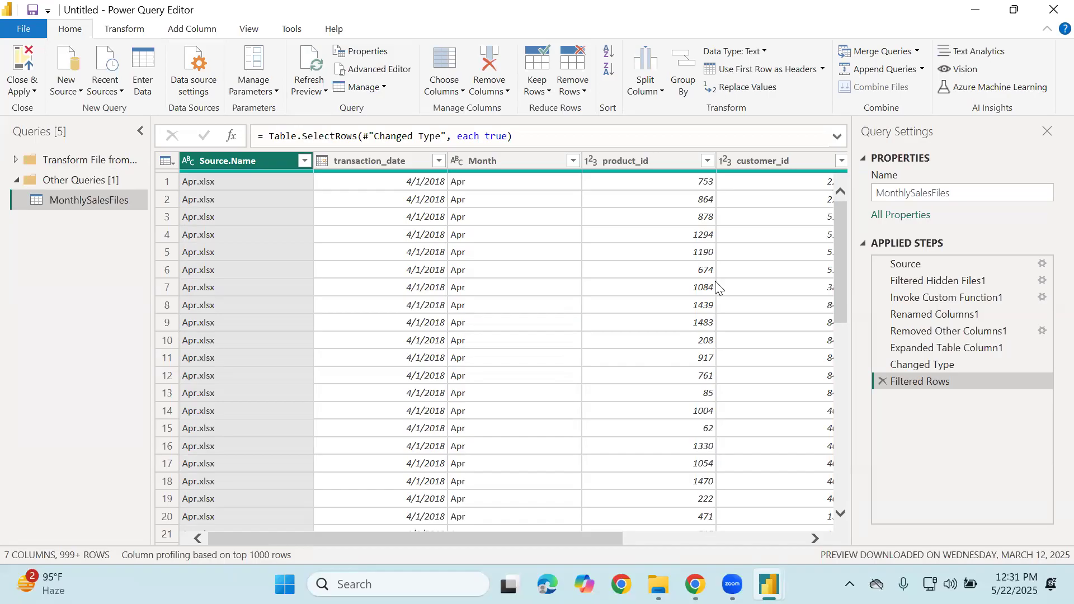
Reopen the Source.Name filter, untick all names, then cancel without changing it
{"action": "left_click", "coordinate": [304, 161]}
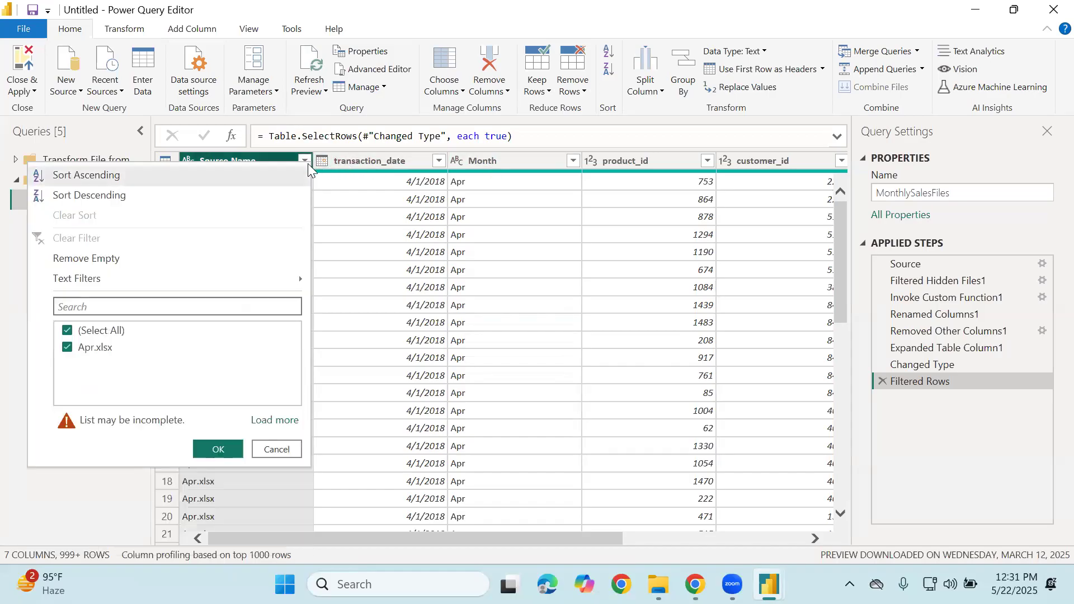
{"action": "left_click", "coordinate": [160, 354]}
{"action": "left_click", "coordinate": [286, 452]}
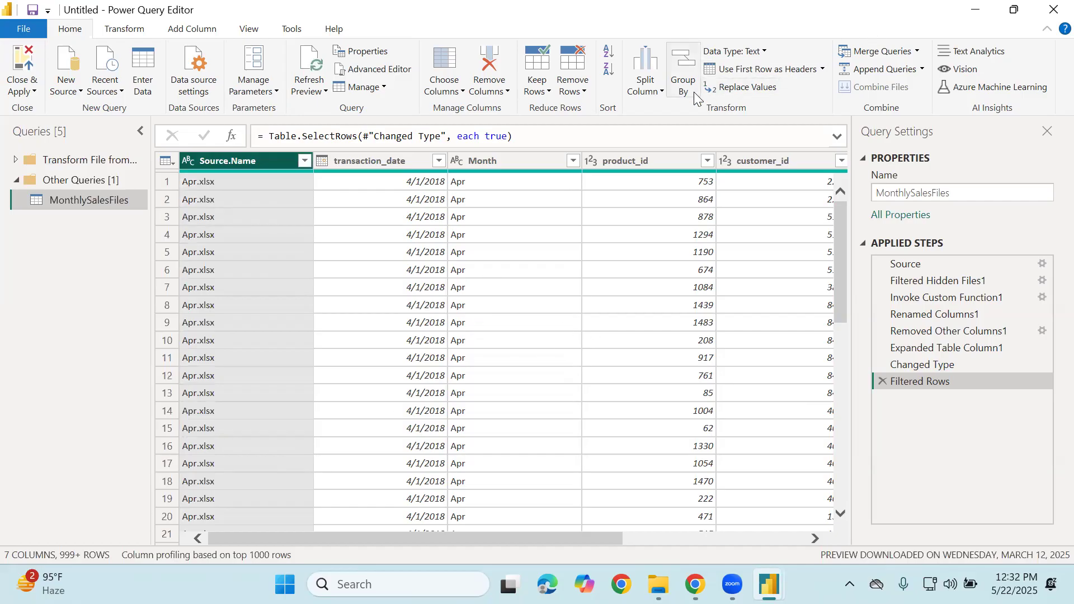
Look over the Merge Queries and Append Queries options, then close Power Query Editor
{"action": "left_click", "coordinate": [917, 52]}
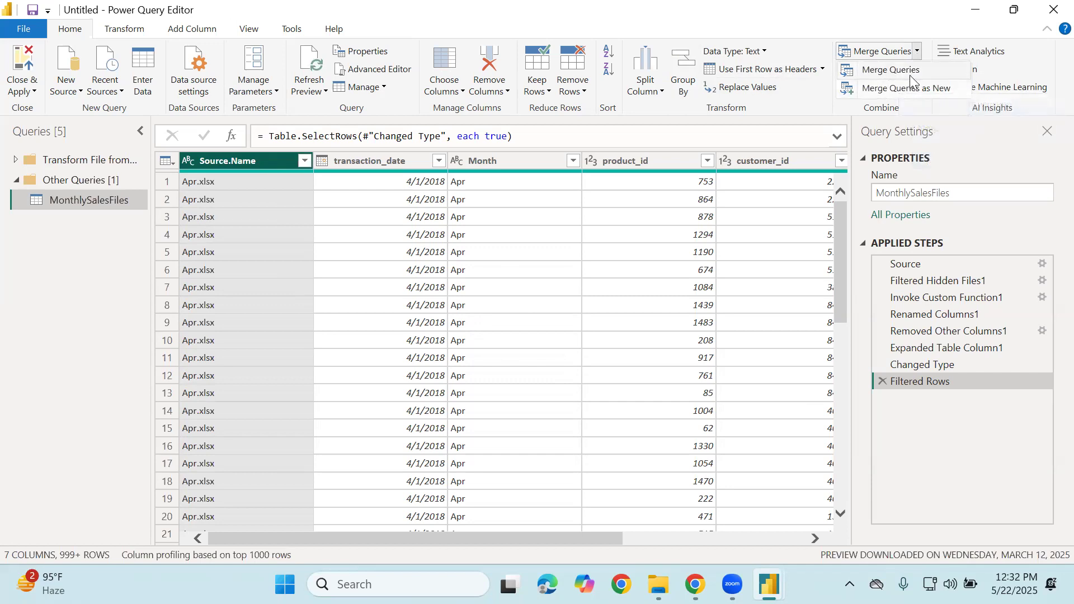
{"action": "left_click", "coordinate": [891, 20]}
{"action": "left_click", "coordinate": [923, 71]}
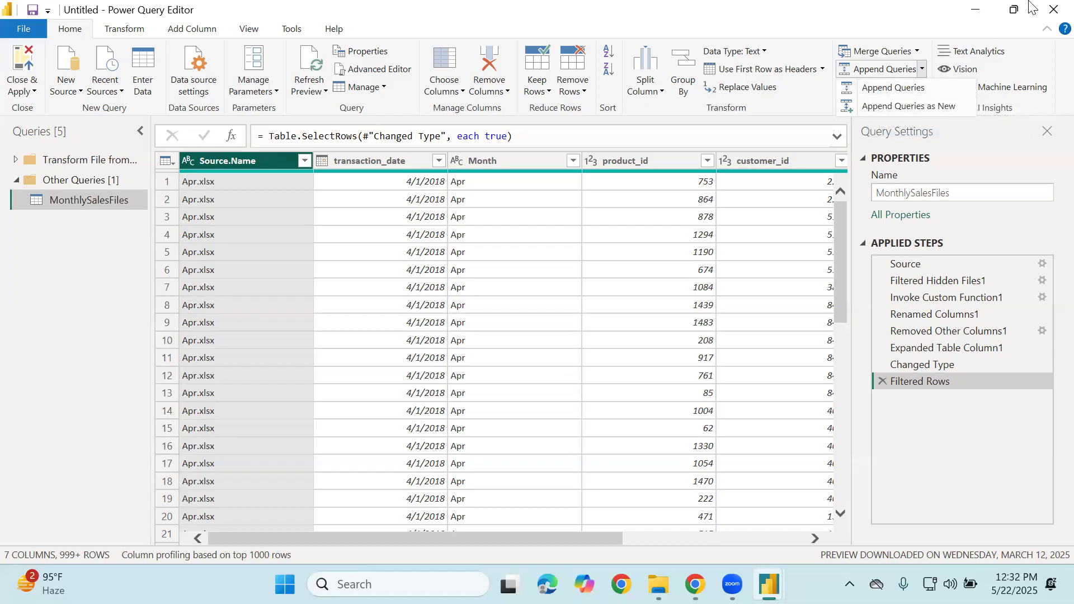
{"action": "left_click", "coordinate": [1053, 9]}
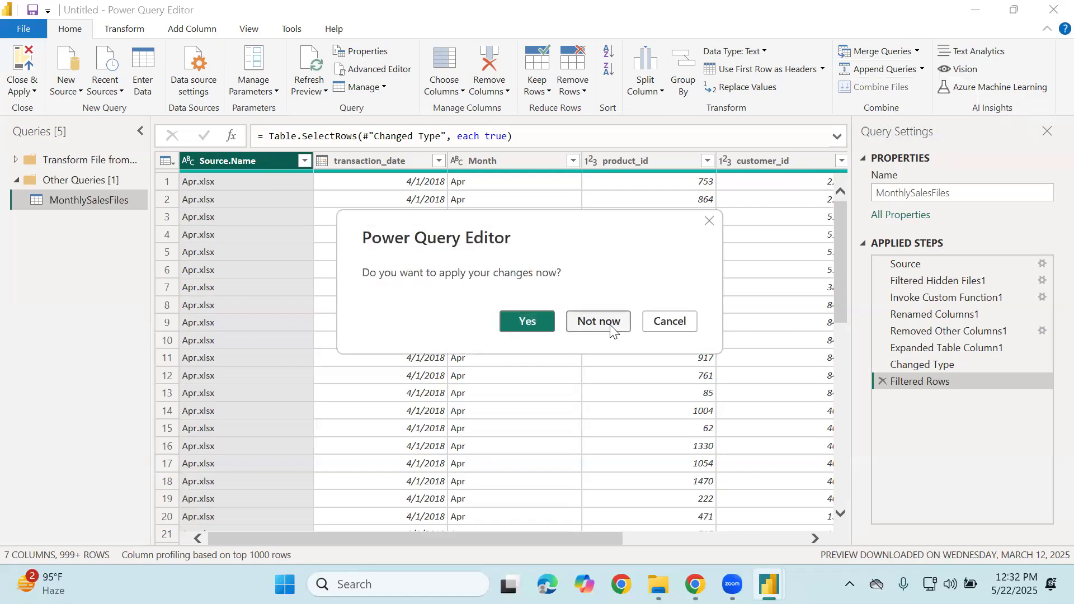
Choose Not now to leave changes unapplied, then search 'mysq' and launch MySQL Workbench
{"action": "left_click", "coordinate": [598, 321]}
{"action": "left_click", "coordinate": [398, 584]}
{"action": "type", "text": "mu"}
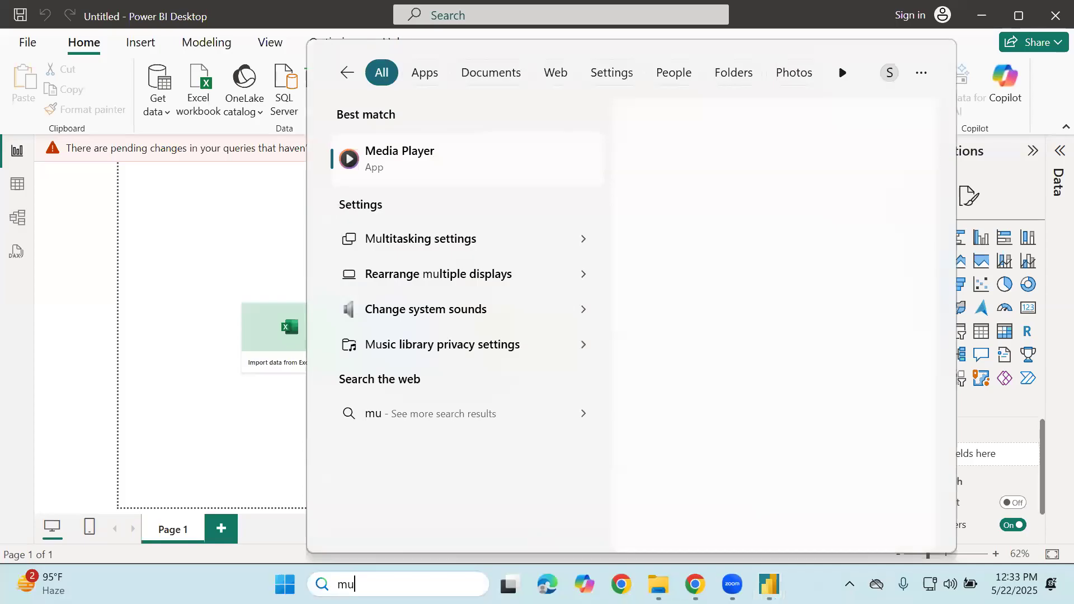
{"action": "key", "text": "BackSpace"}
{"action": "key", "text": "BackSpace"}
{"action": "key", "text": "BackSpace"}
{"action": "type", "text": "mysq"}
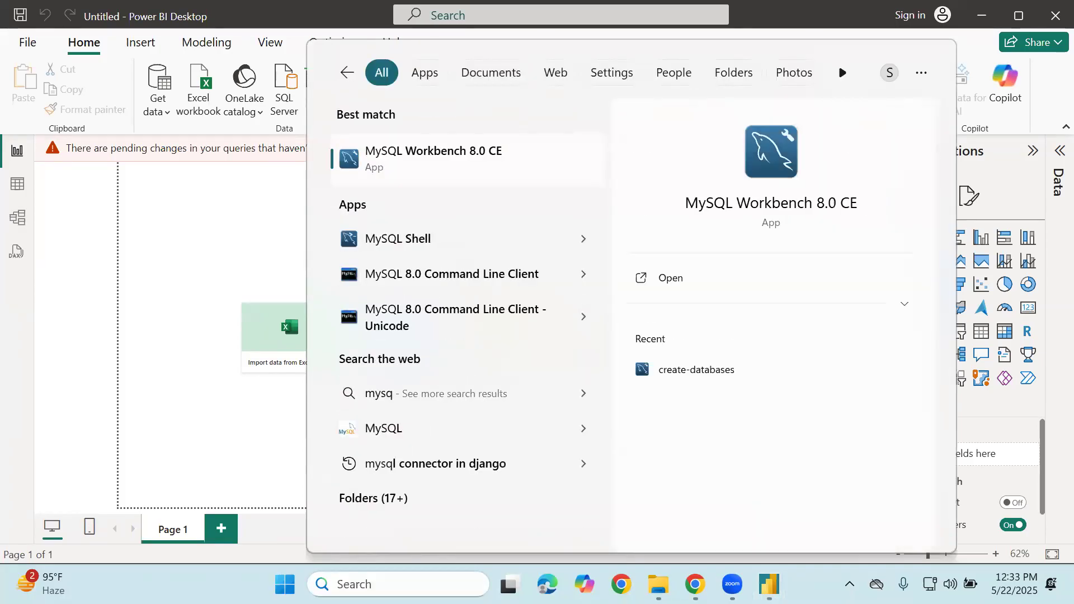
{"action": "key", "text": "Return"}
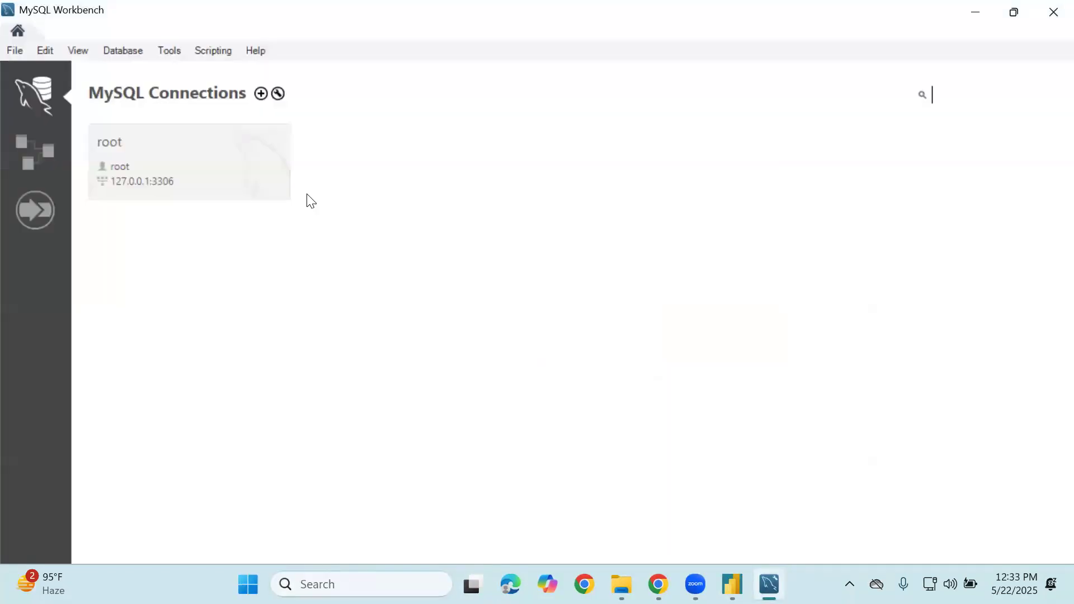
Open the local root connection at 127.0.0.1:3306 in MySQL Workbench
{"action": "left_click", "coordinate": [190, 158]}
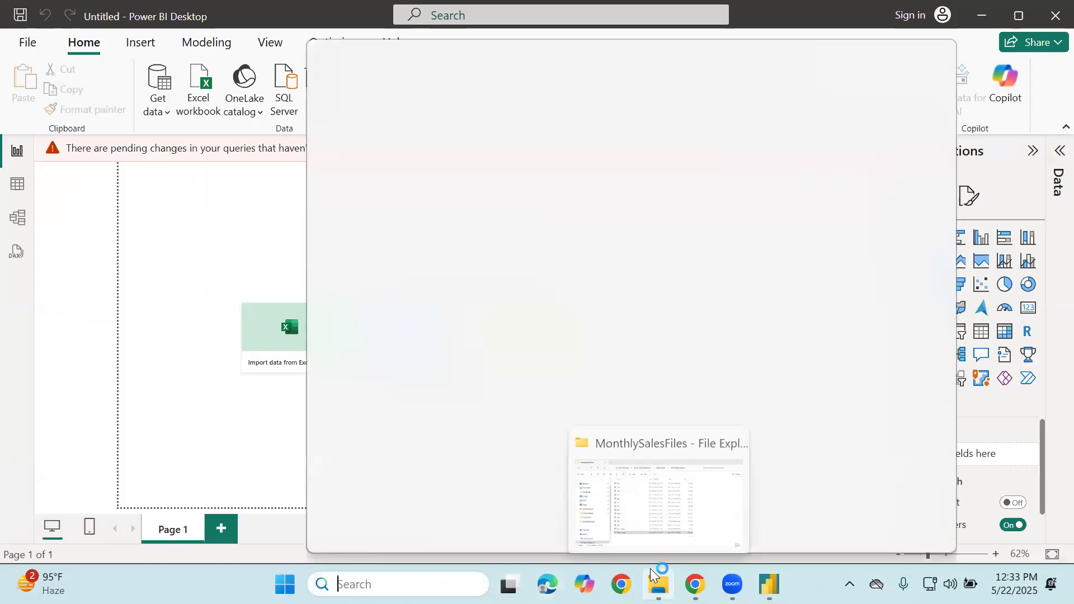
Search Downloads for 'mysq' and run the newest mysql-installer-web-community package
{"action": "left_click", "coordinate": [652, 576]}
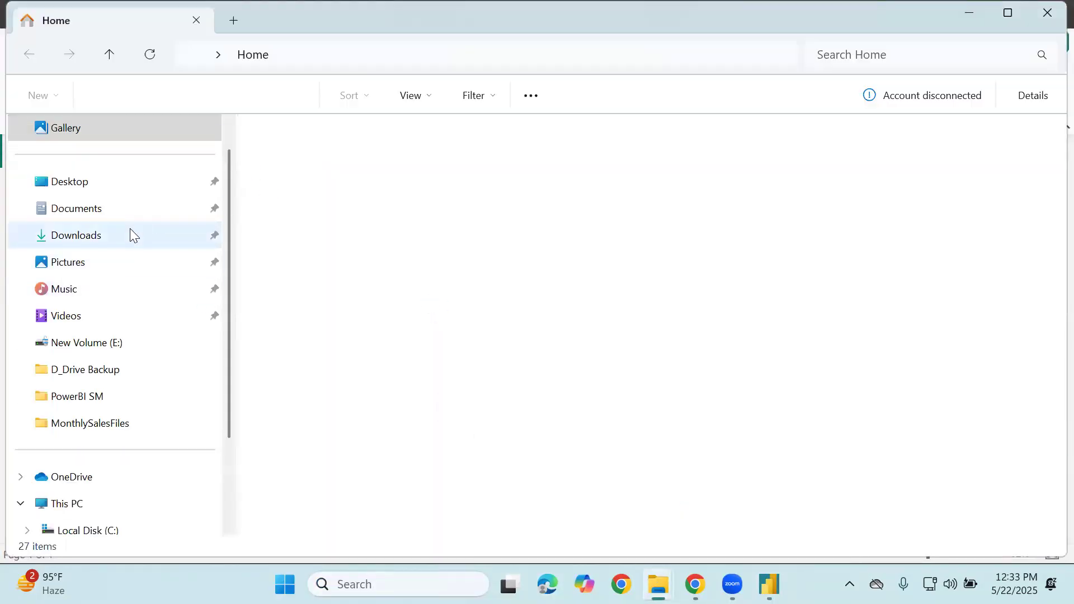
{"action": "scroll", "coordinate": [608, 302], "scroll_direction": "down", "scroll_amount": 20}
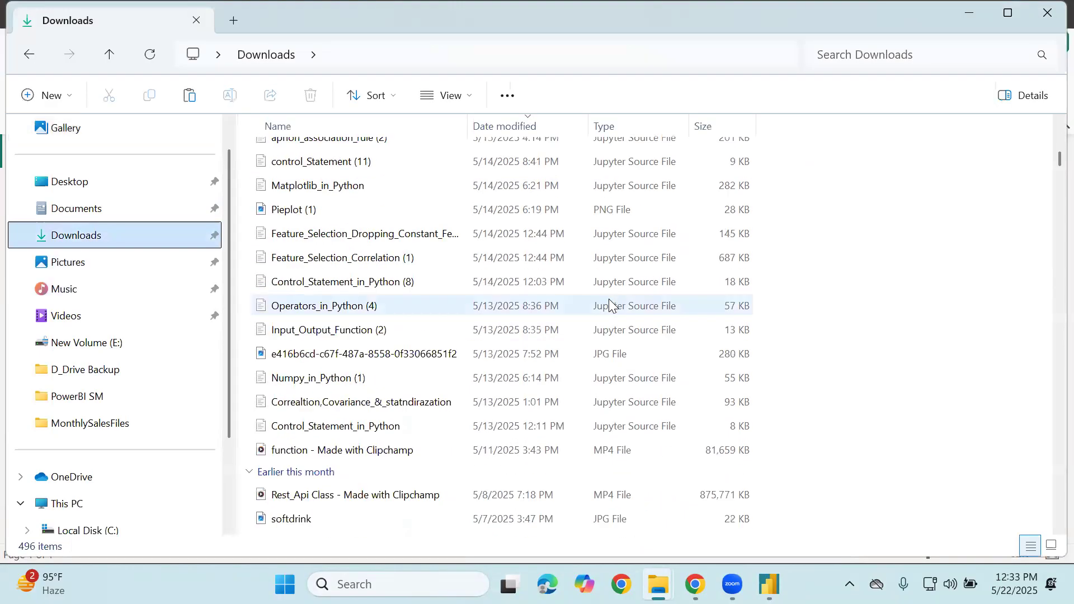
{"action": "scroll", "coordinate": [610, 303], "scroll_direction": "down", "scroll_amount": 20}
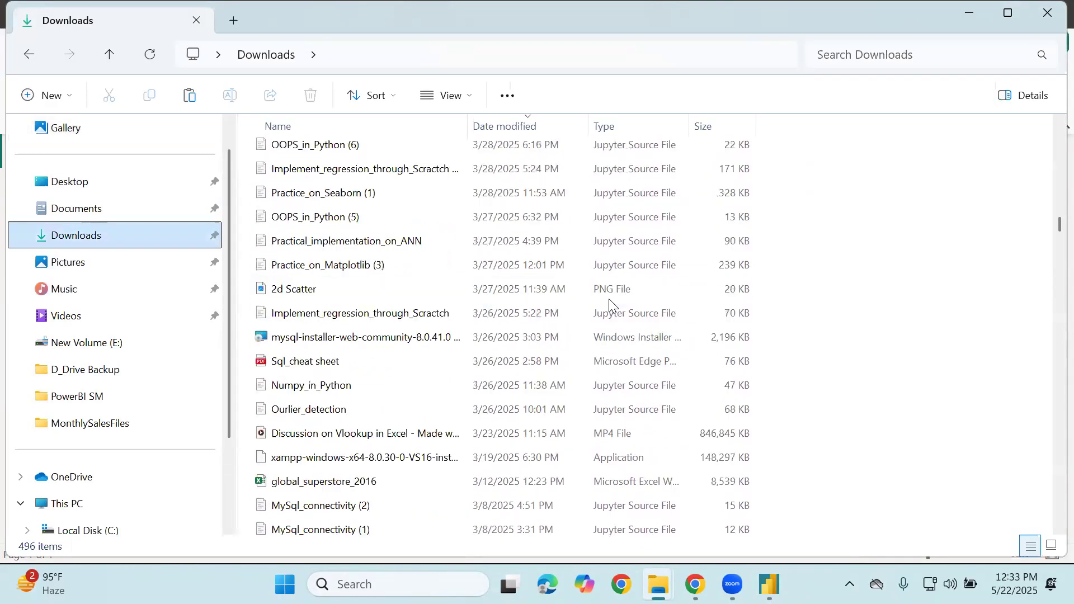
{"action": "scroll", "coordinate": [609, 303], "scroll_direction": "down", "scroll_amount": 2}
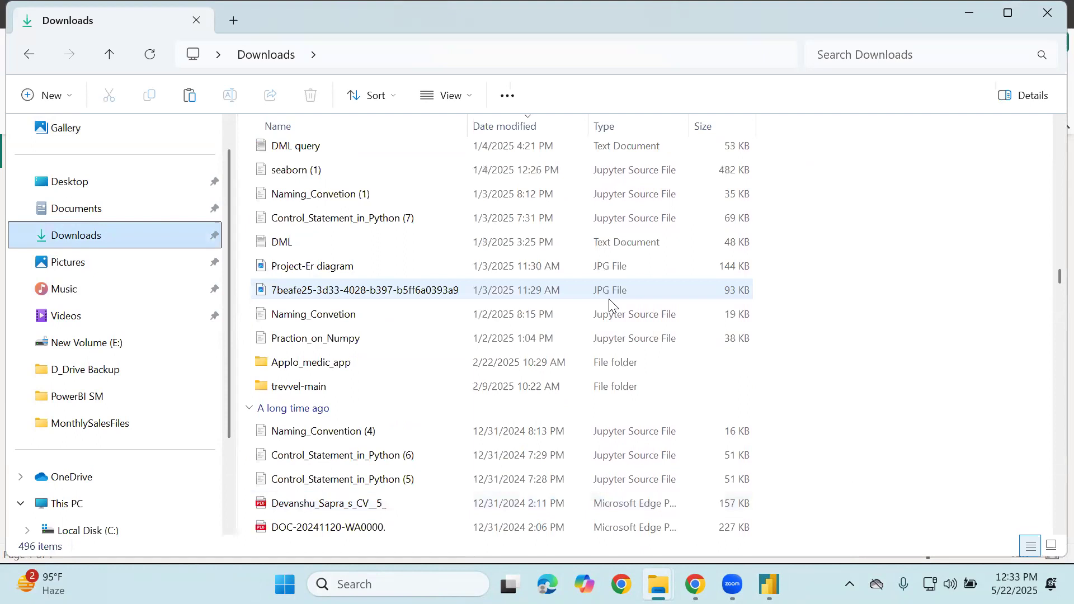
{"action": "scroll", "coordinate": [811, 120], "scroll_direction": "up", "scroll_amount": 2}
{"action": "left_click", "coordinate": [878, 55]}
{"action": "type", "text": "mu"}
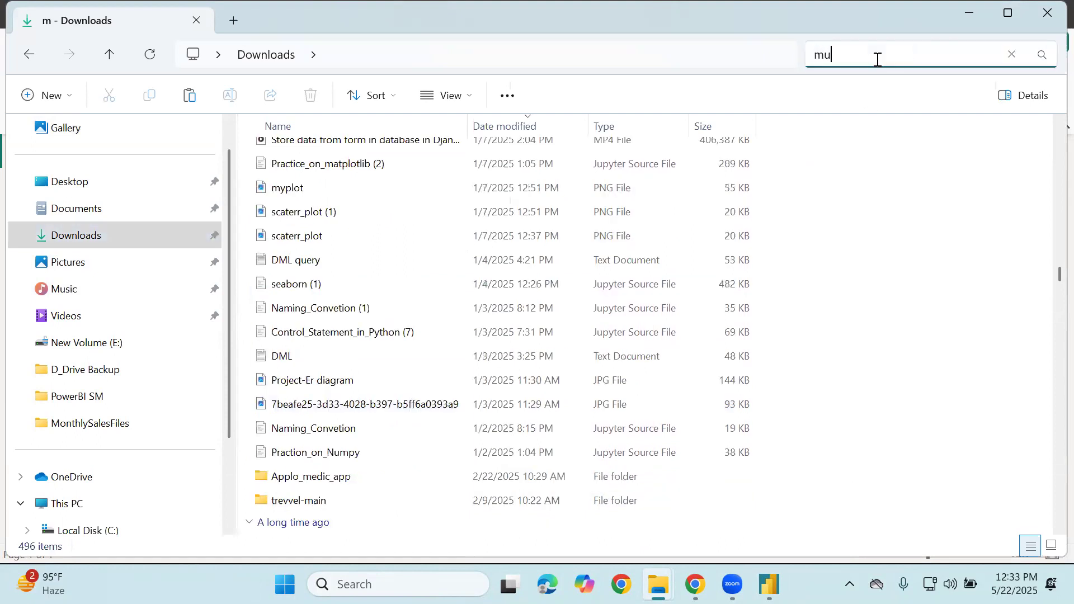
{"action": "key", "text": "BackSpace"}
{"action": "type", "text": "ysq"}
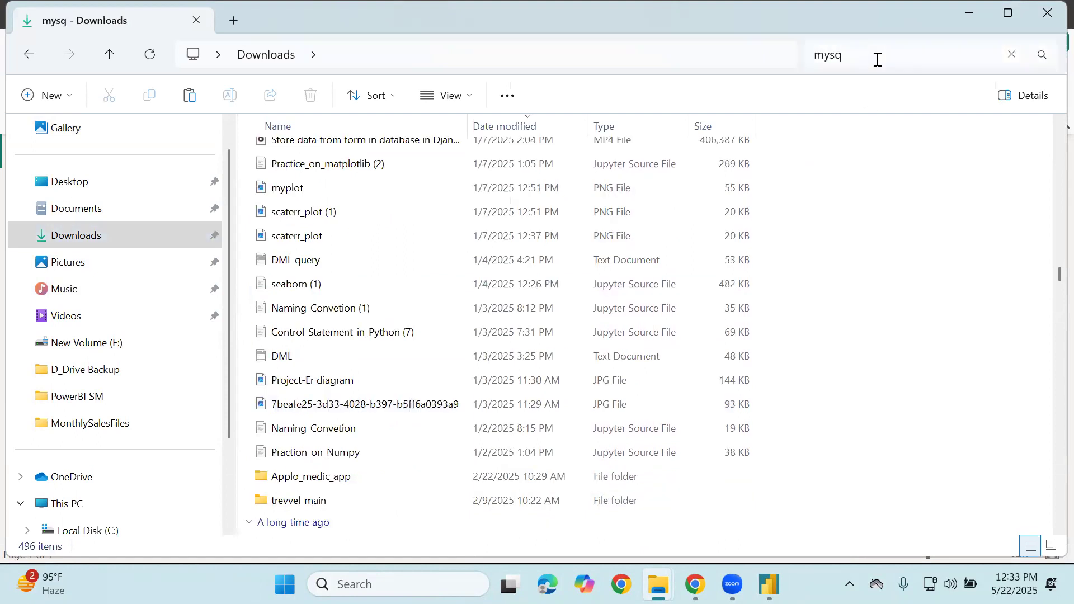
{"action": "left_click", "coordinate": [451, 229]}
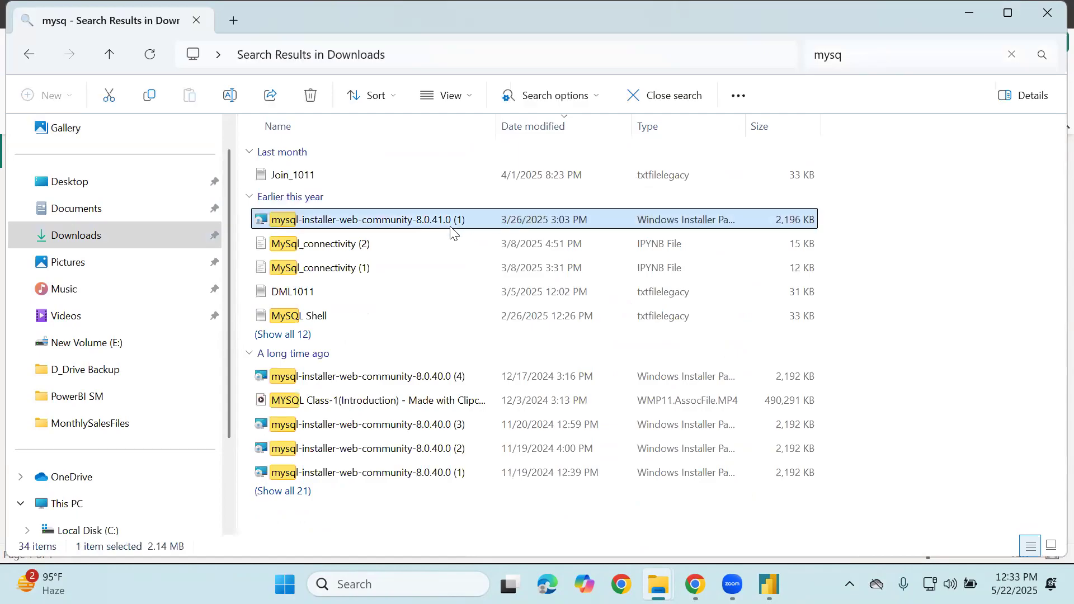
{"action": "double_click", "coordinate": [448, 220]}
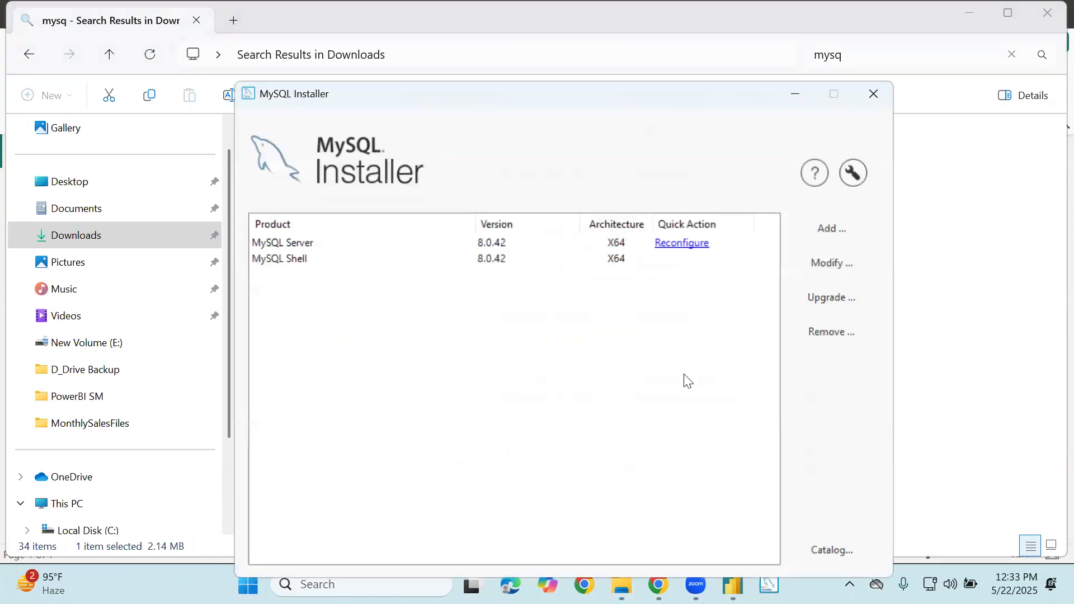
Reconfigure MySQL Server 8.0.42 with a verified root password, apply it, and close the installer
{"action": "left_click", "coordinate": [673, 244]}
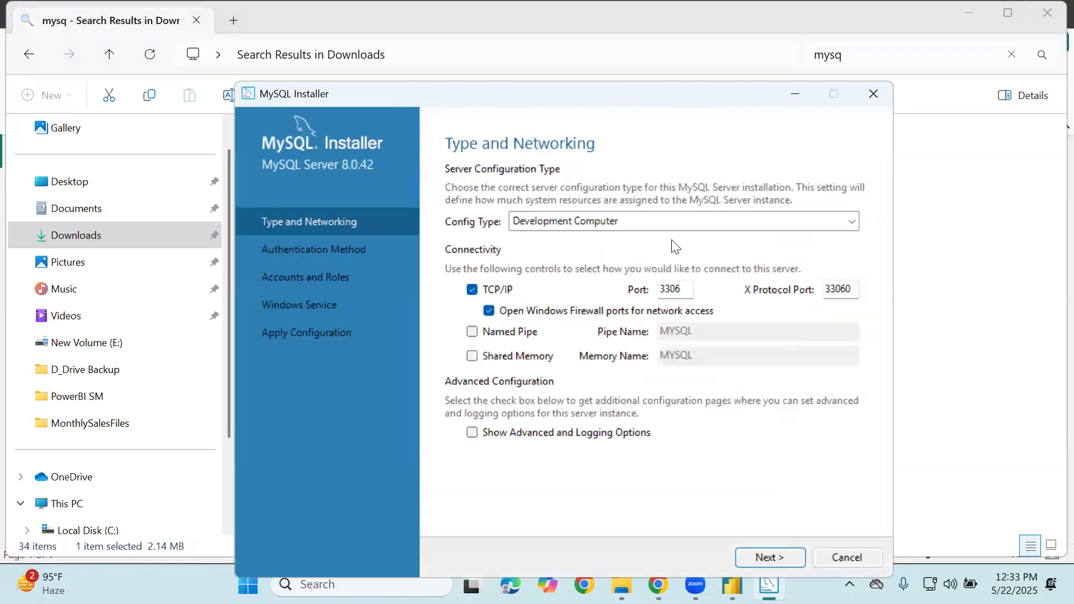
{"action": "key", "text": "Return"}
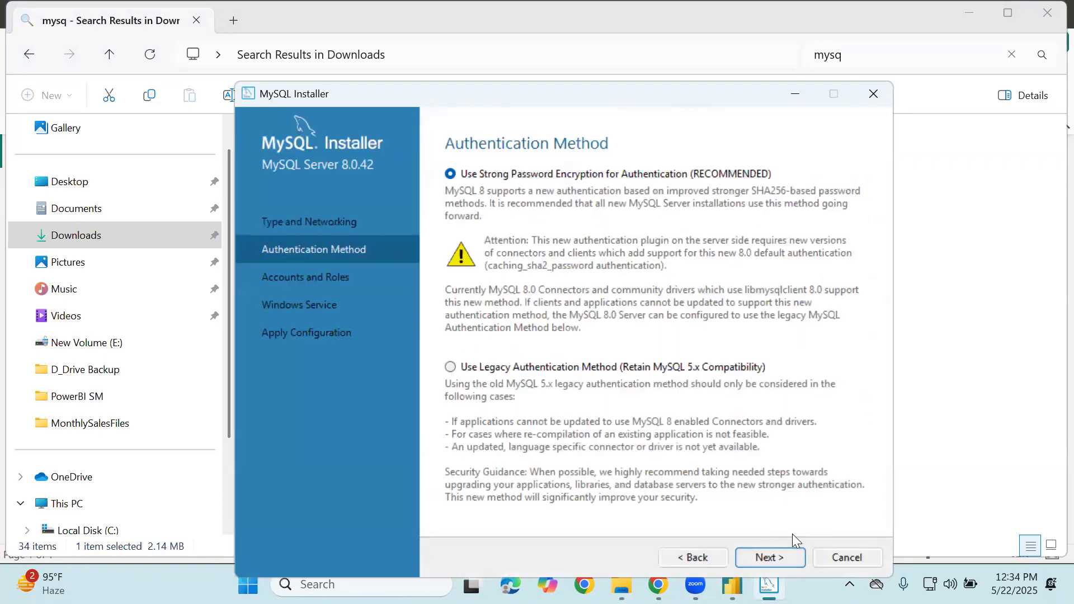
{"action": "key", "text": "Return"}
{"action": "type", "text": "root1"}
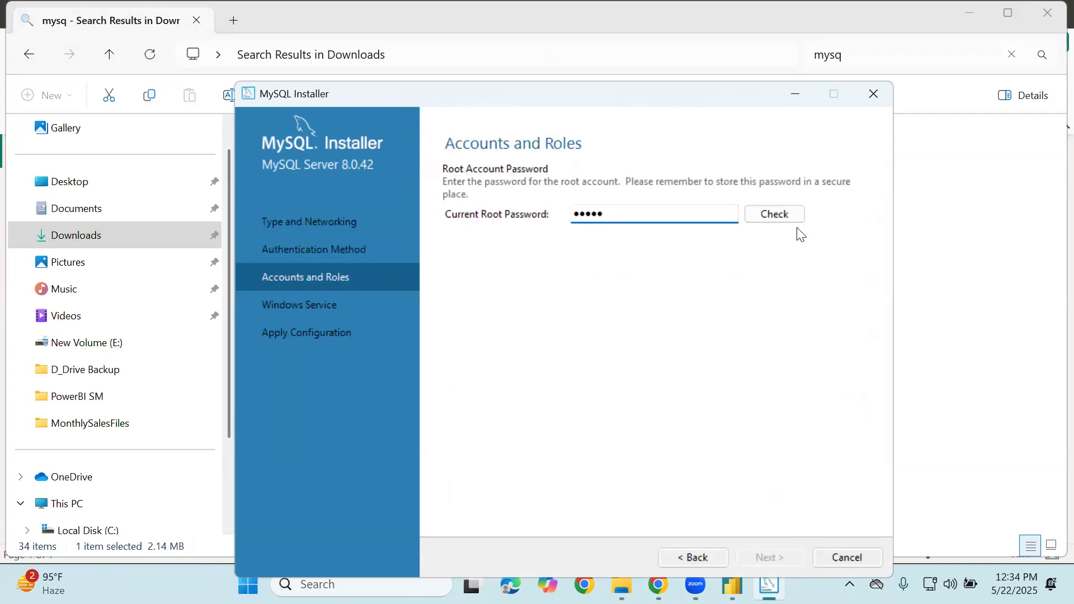
{"action": "left_click", "coordinate": [770, 215]}
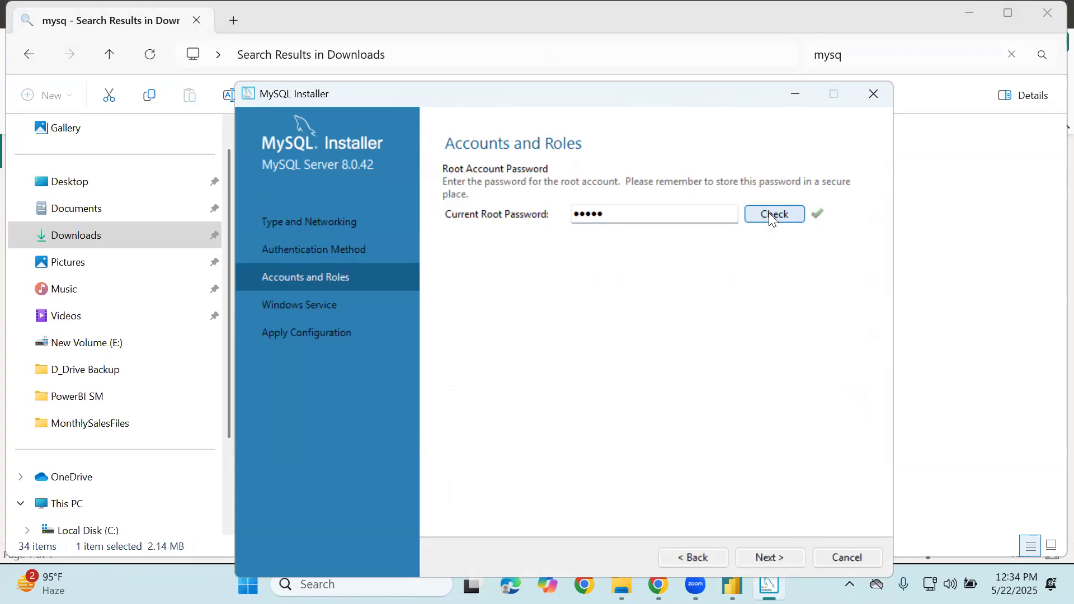
{"action": "key", "text": "Return"}
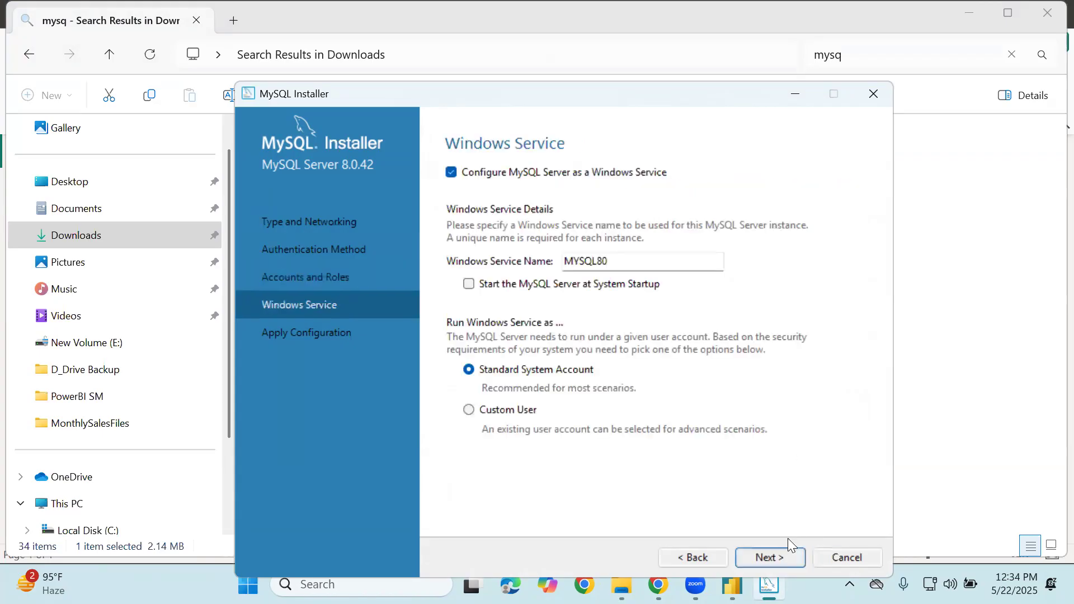
{"action": "key", "text": "Return"}
{"action": "key", "text": "Return"}
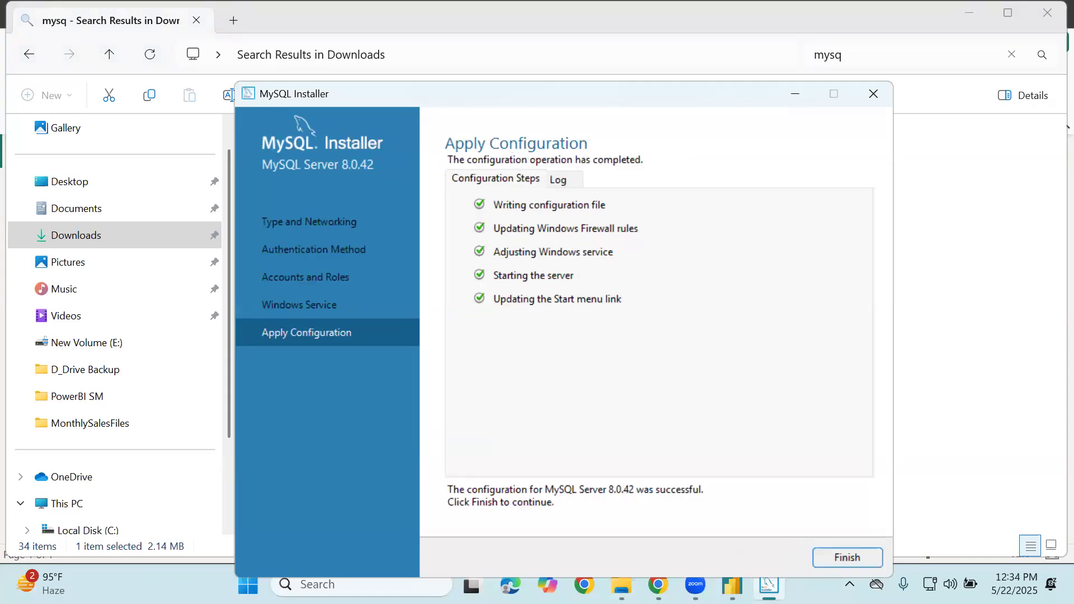
{"action": "key", "text": "Return"}
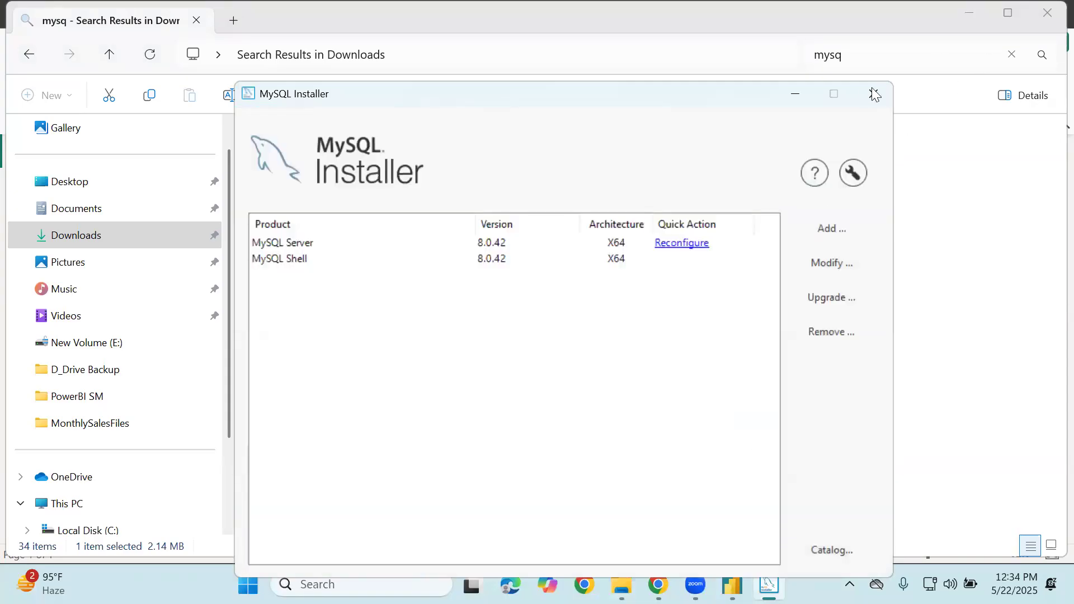
{"action": "left_click", "coordinate": [864, 95]}
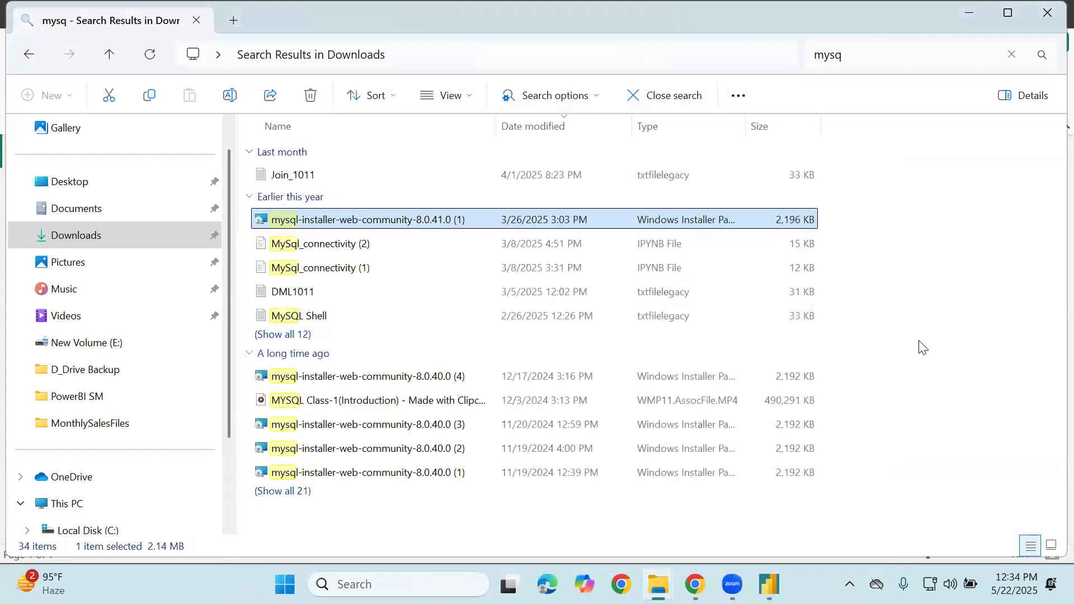
Switch to the Google Meet browser window and run a Windows search for 'mysq'
{"action": "mouse_move", "coordinate": [695, 584]}
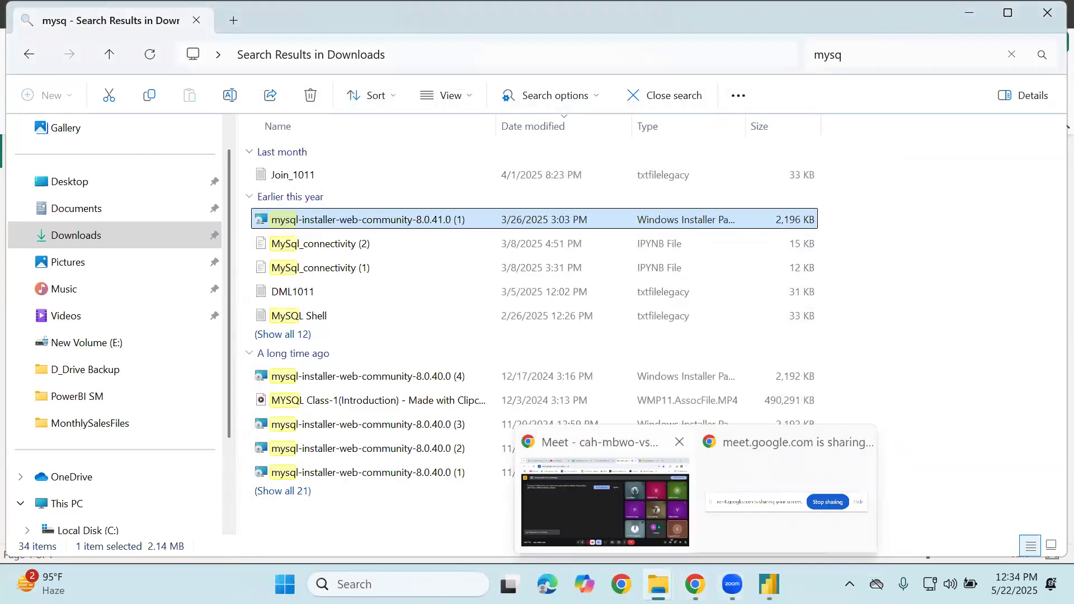
{"action": "left_click", "coordinate": [614, 498]}
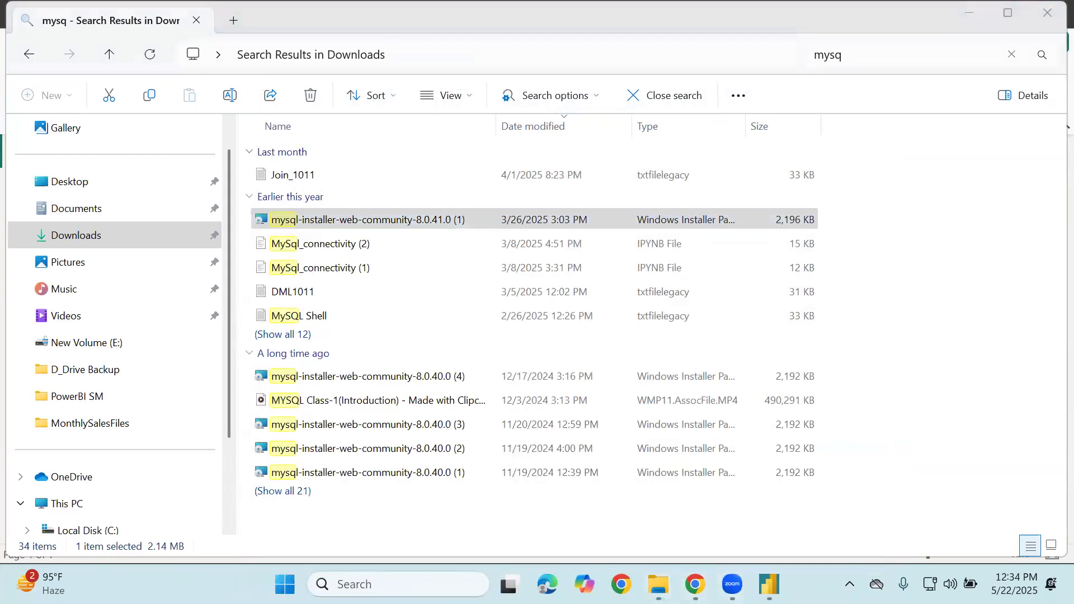
{"action": "key", "text": "super"}
{"action": "type", "text": "mysq"}
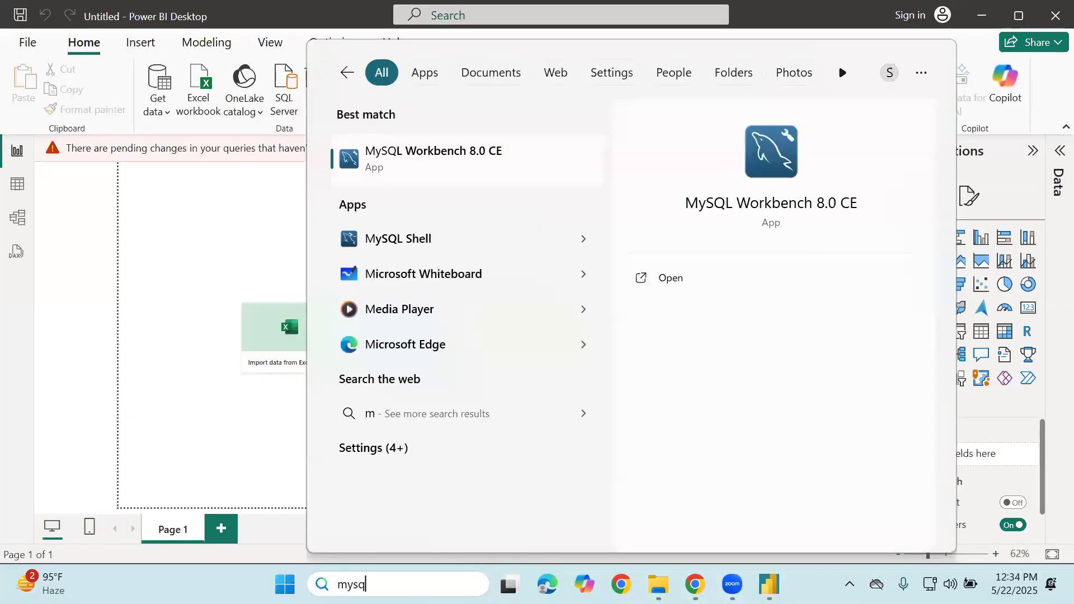
{"action": "key", "text": "Return"}
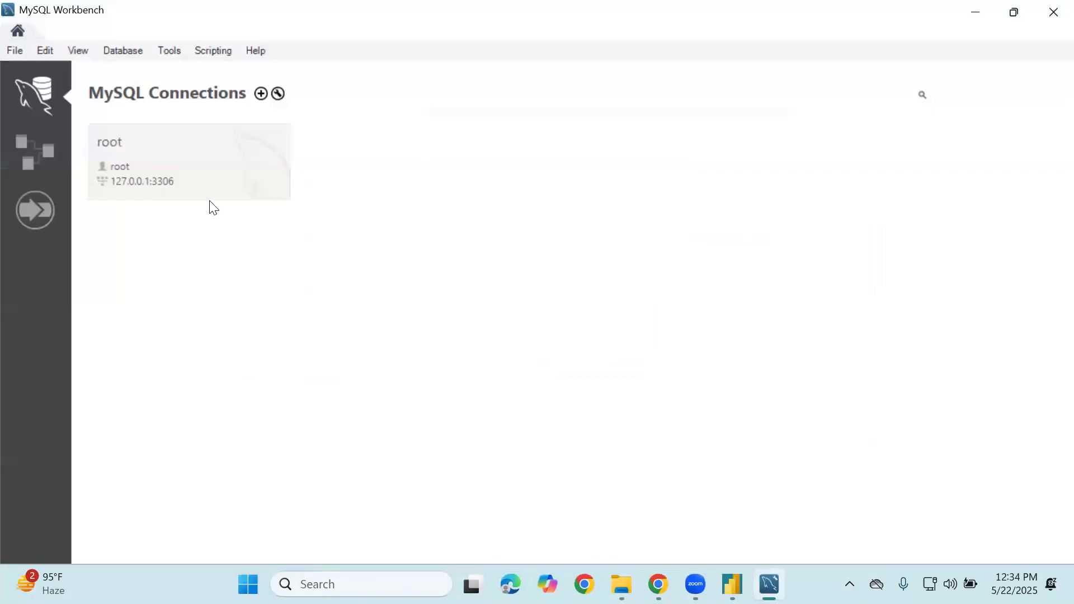
Open the local root connection, entering the connection password
{"action": "left_click", "coordinate": [210, 182]}
{"action": "type", "text": "123456"}
{"action": "key", "text": "Return"}
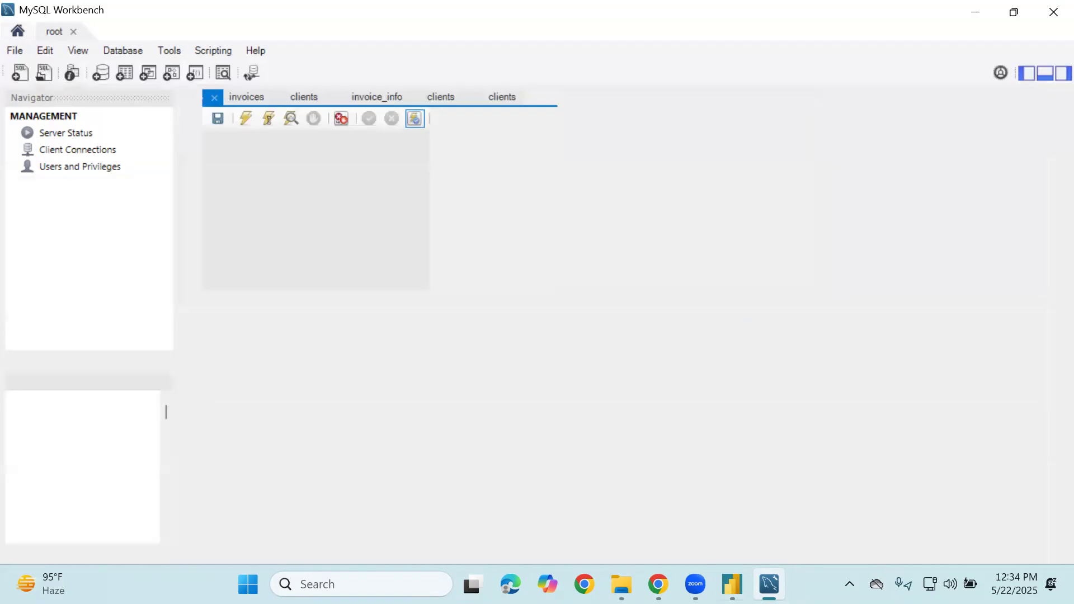
Show the database schemas, collapse sql_invoicing, and switch back to Power BI Desktop
{"action": "mouse_move", "coordinate": [732, 585]}
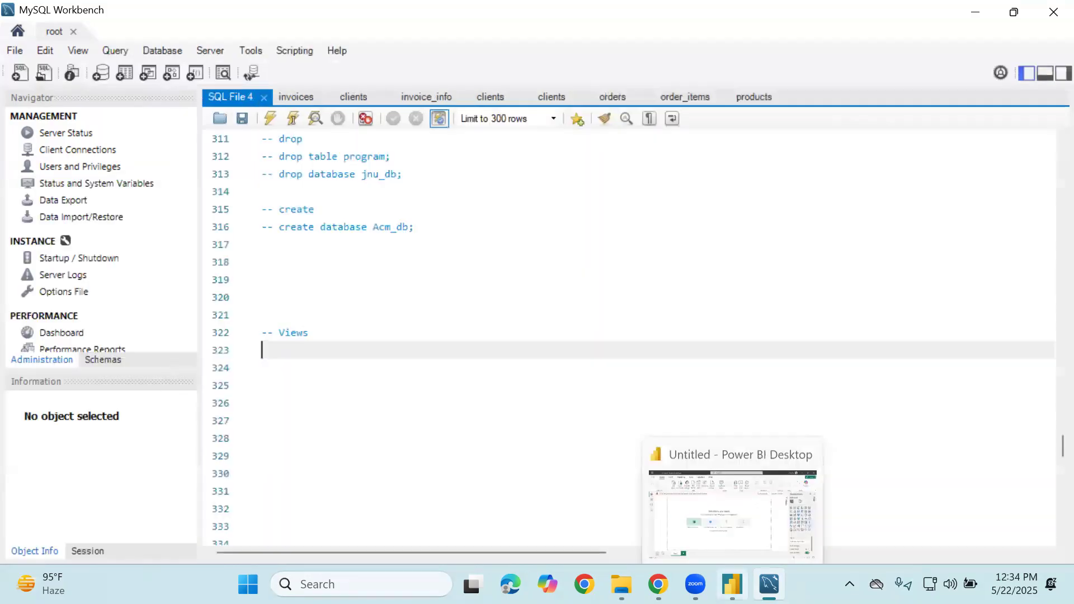
{"action": "left_click", "coordinate": [104, 363]}
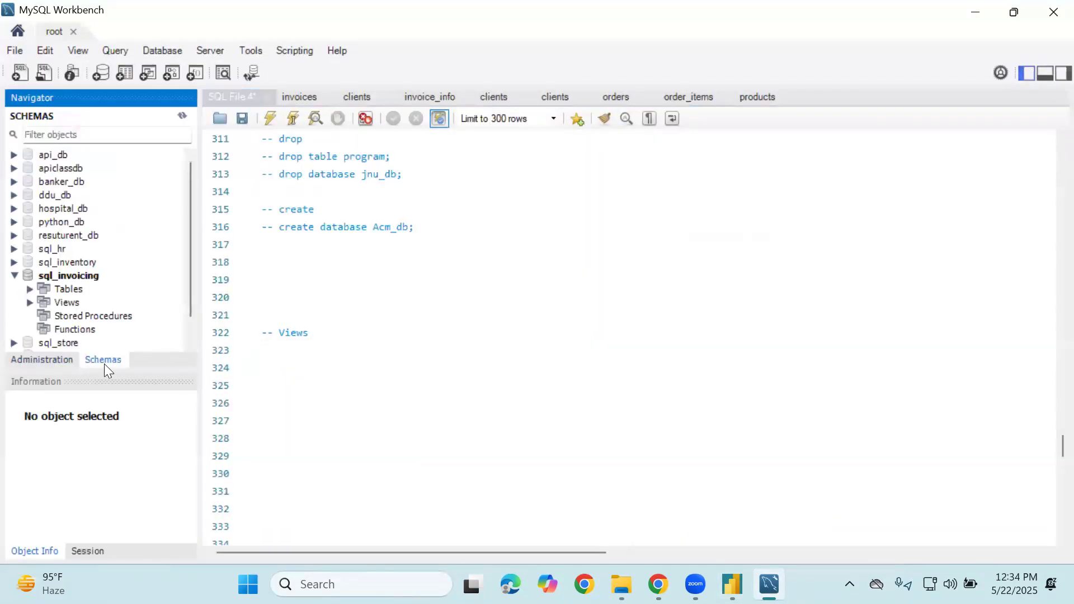
{"action": "left_click", "coordinate": [15, 276]}
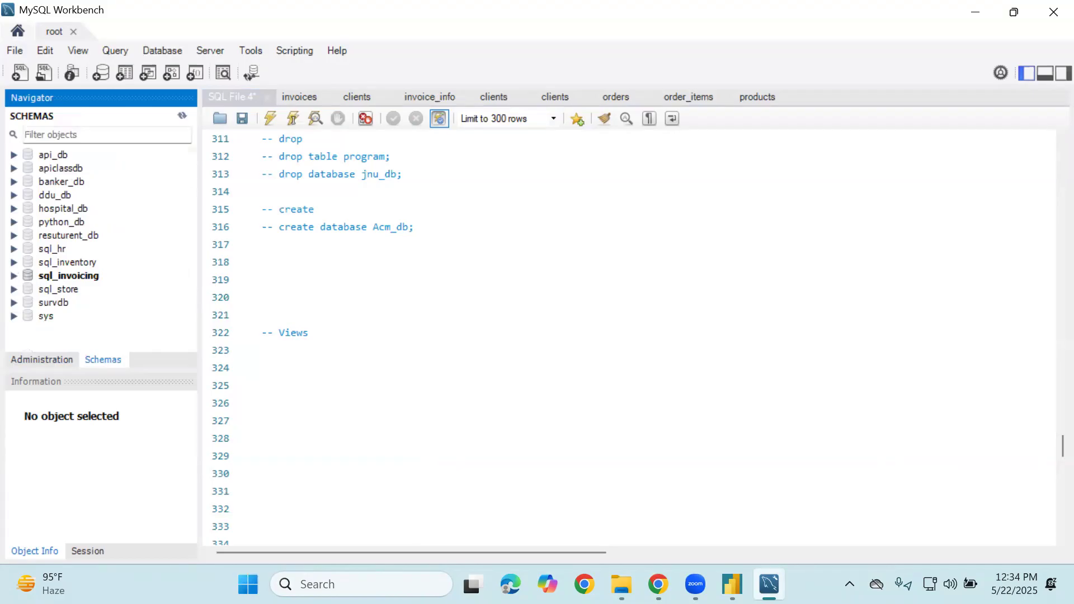
{"action": "left_click", "coordinate": [732, 584]}
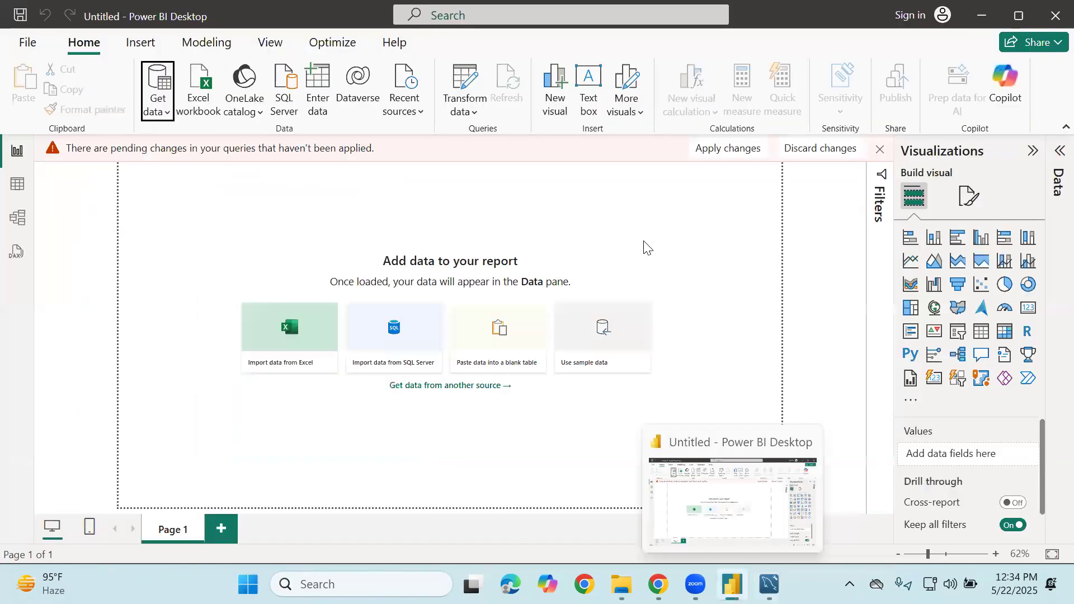
Open the full Get data catalogue and pick MySQL database under the Database category
{"action": "left_click", "coordinate": [161, 109]}
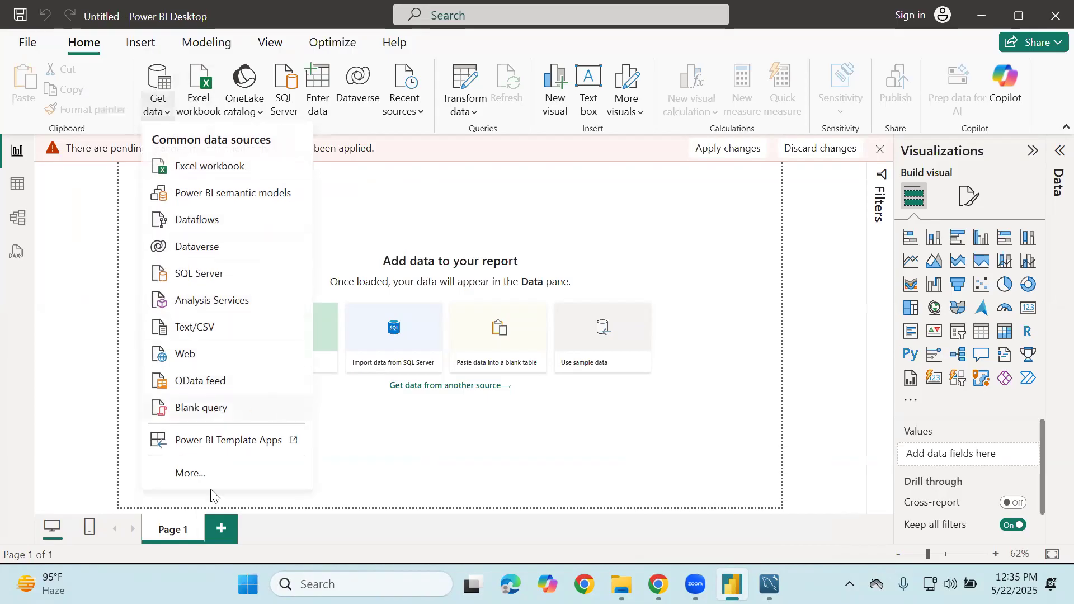
{"action": "left_click", "coordinate": [197, 478]}
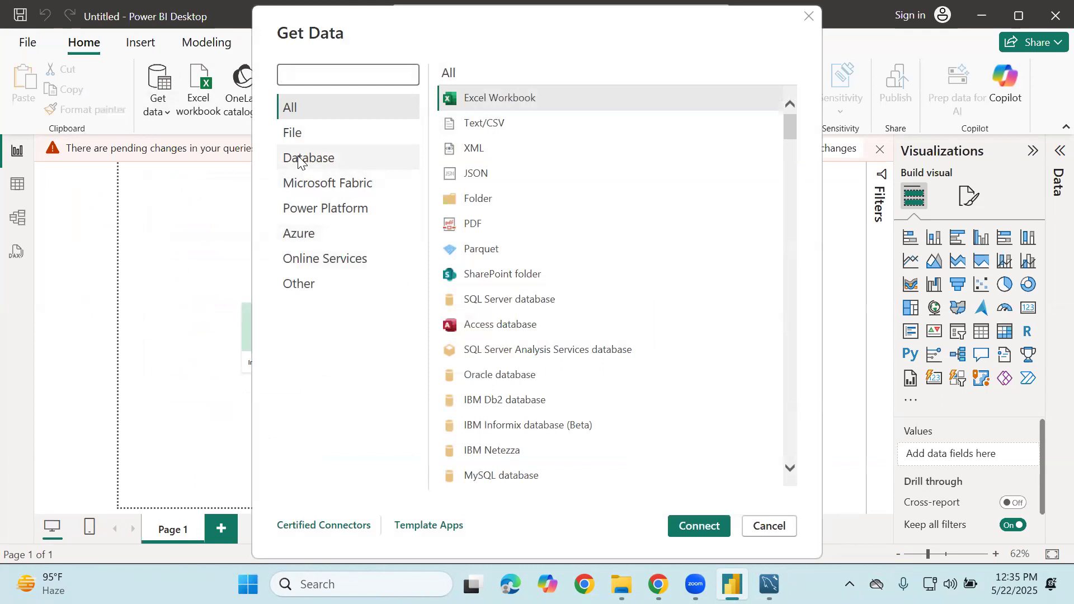
{"action": "left_click", "coordinate": [299, 160]}
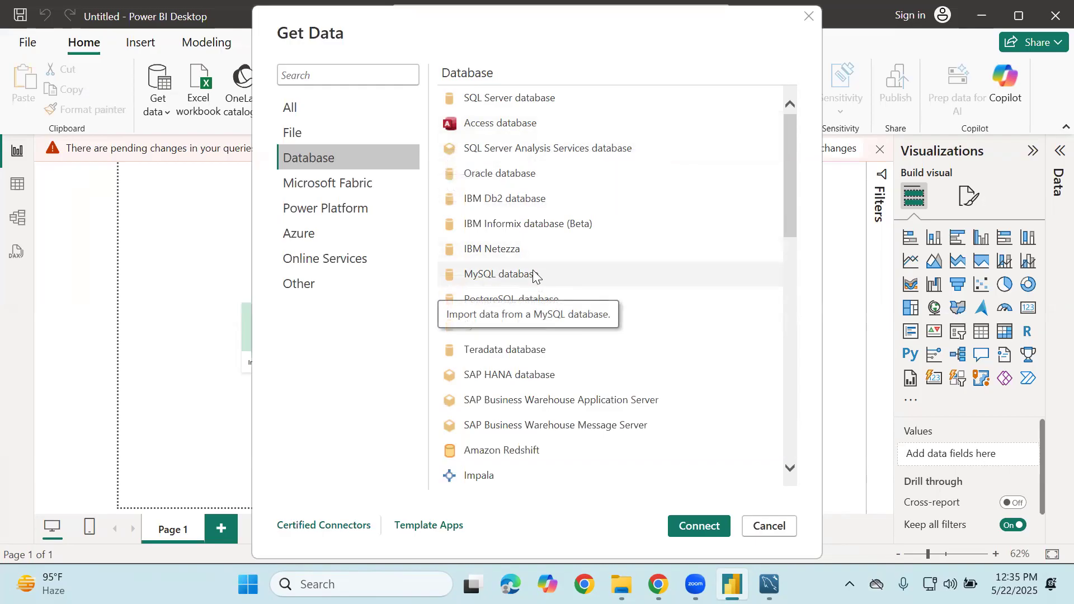
{"action": "left_click", "coordinate": [503, 286]}
Open the MySQL database connection form, then switch over to MySQL Workbench
{"action": "left_click", "coordinate": [704, 525]}
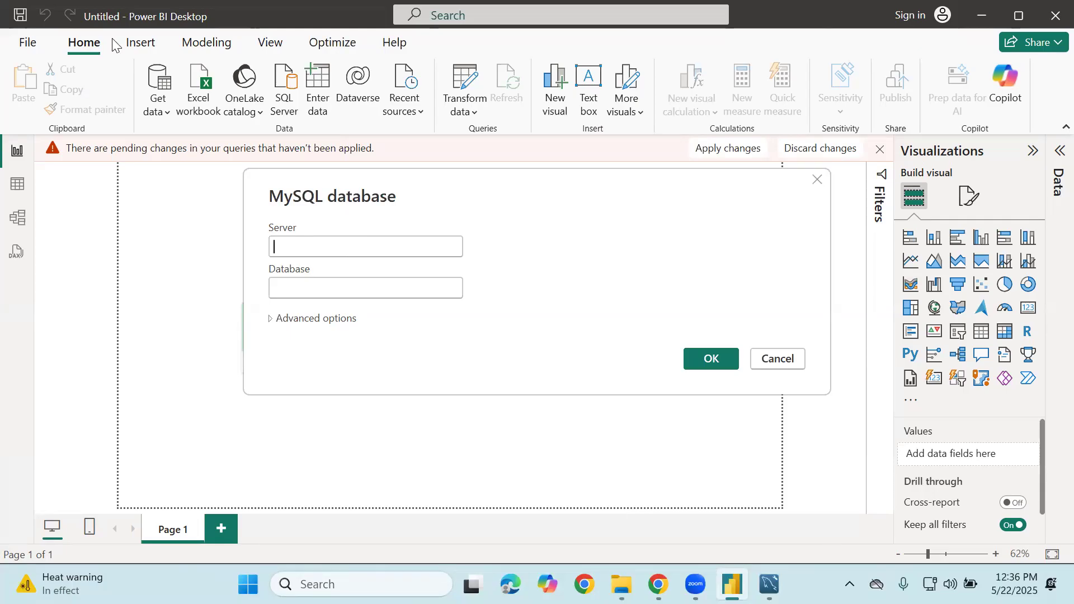
{"action": "key", "text": "alt+Tab"}
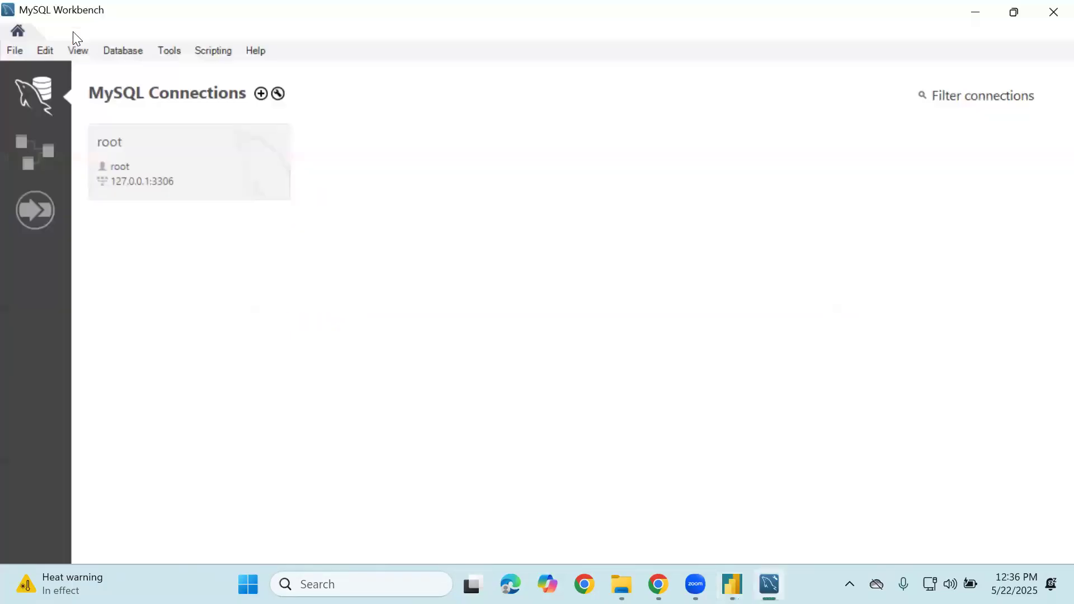
Copy the local root connection's connection string from its tile menu
{"action": "right_click", "coordinate": [166, 179]}
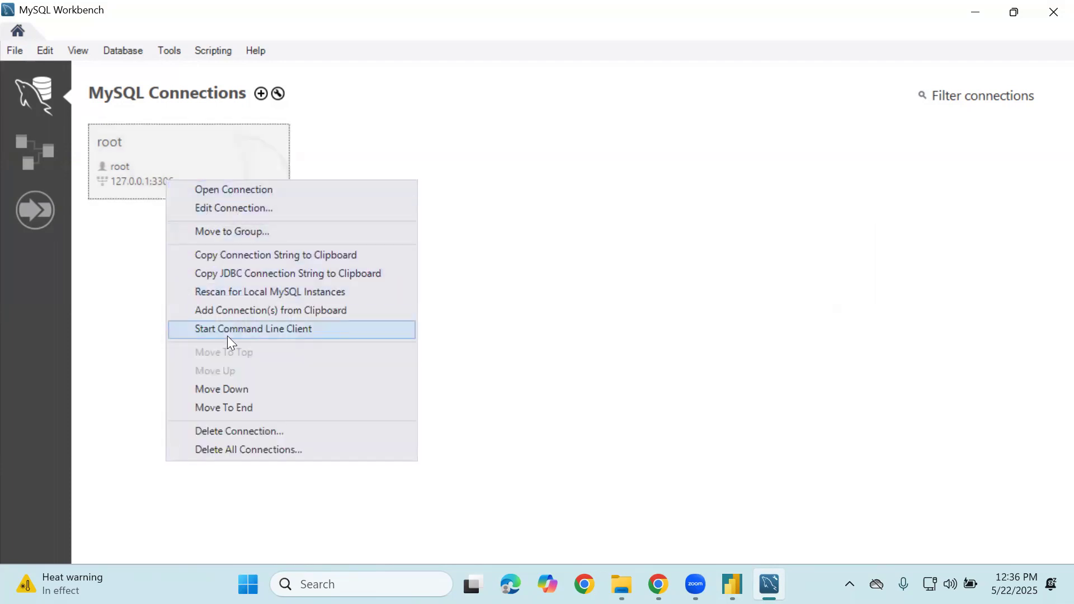
{"action": "left_click", "coordinate": [211, 257]}
Paste the copied connection string as the server and trim it to 127.0.0.1:3306
{"action": "key", "text": "alt+Tab"}
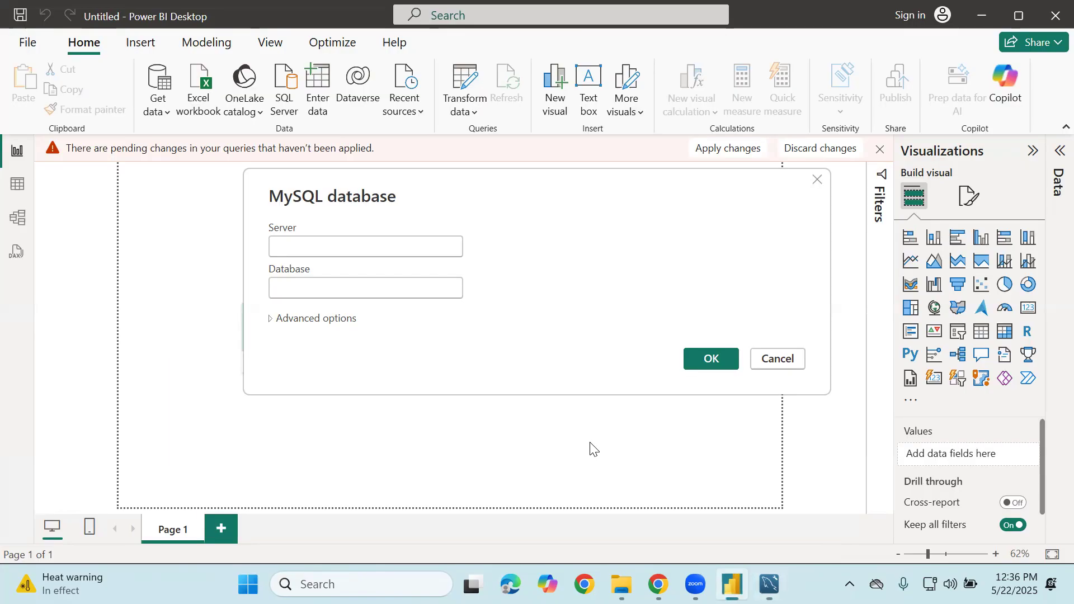
{"action": "right_click", "coordinate": [393, 250]}
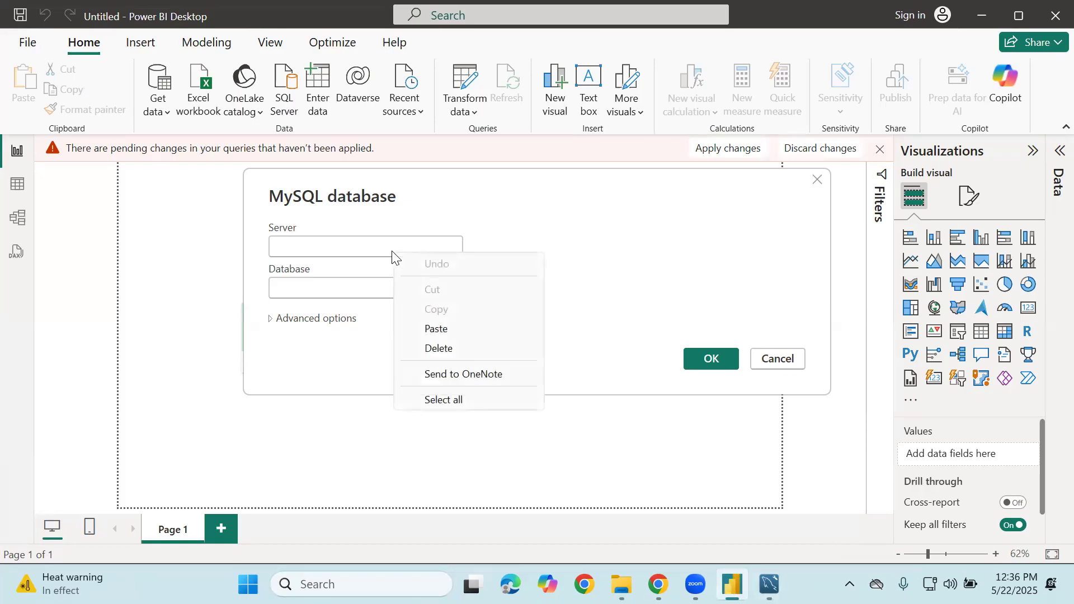
{"action": "left_click", "coordinate": [428, 329]}
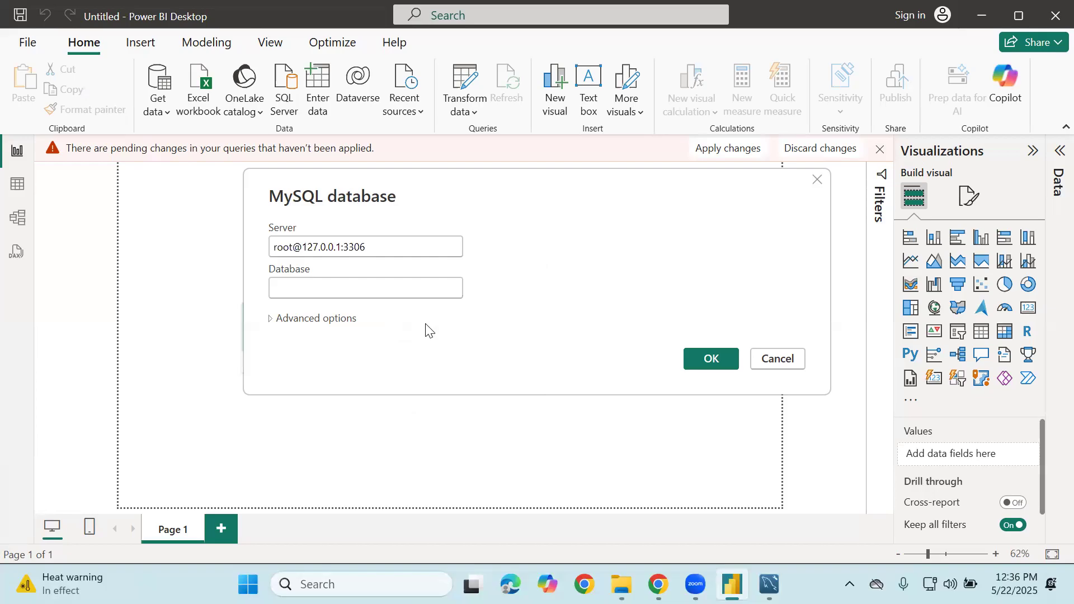
{"action": "key", "text": "Left"}
{"action": "key", "text": "Left"}
{"action": "key", "text": "Left"}
{"action": "key", "text": "Left"}
{"action": "key", "text": "Left"}
{"action": "key", "text": "Left"}
{"action": "key", "text": "Left"}
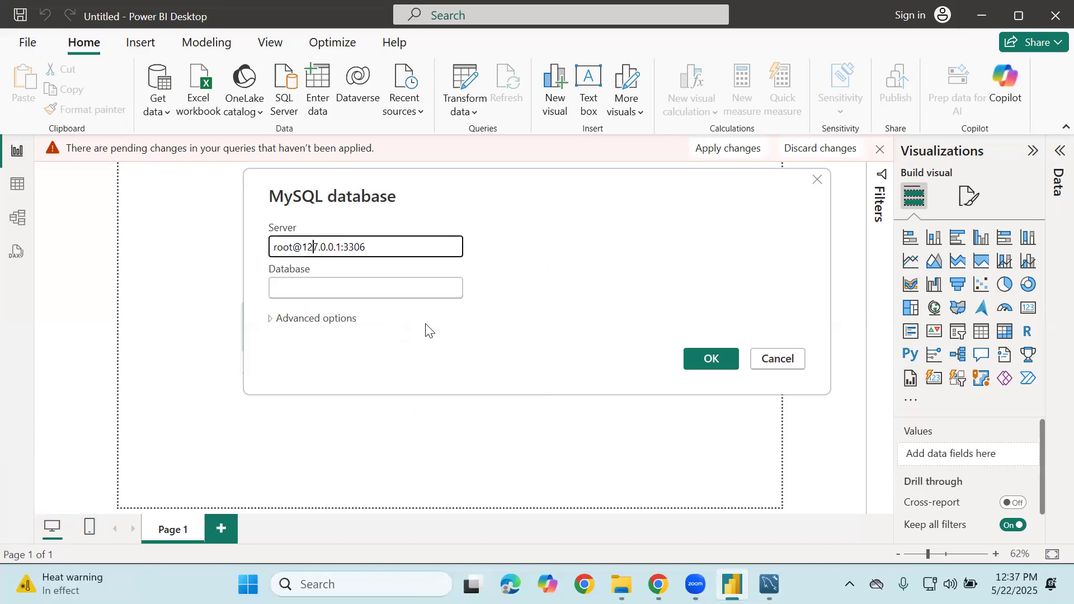
{"action": "key", "text": "BackSpace"}
{"action": "key", "text": "BackSpace"}
{"action": "key", "text": "BackSpace"}
{"action": "key", "text": "BackSpace"}
{"action": "key", "text": "BackSpace"}
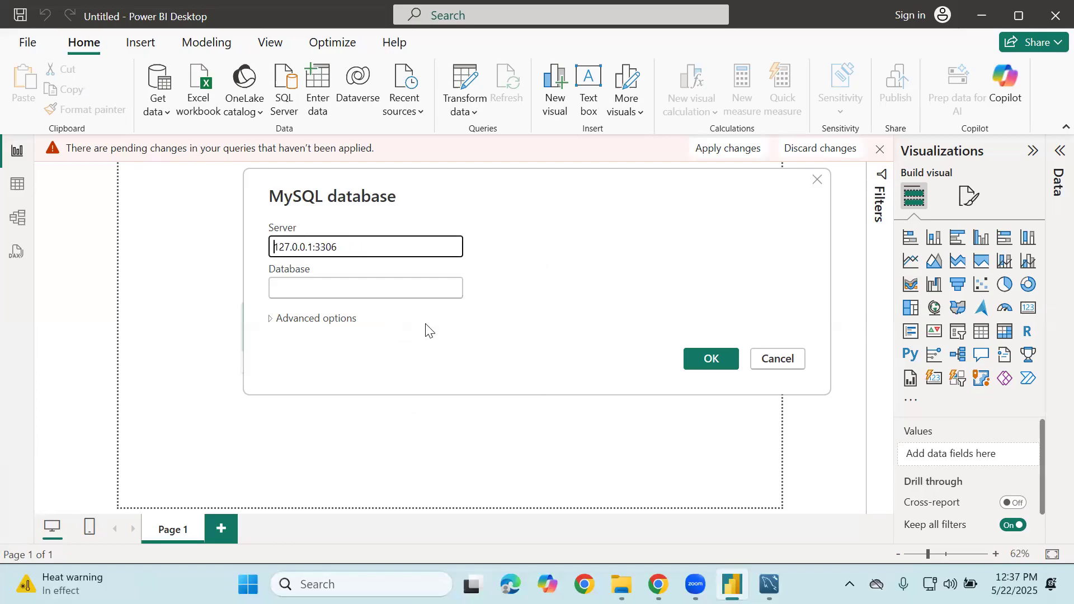
{"action": "left_click", "coordinate": [372, 249]}
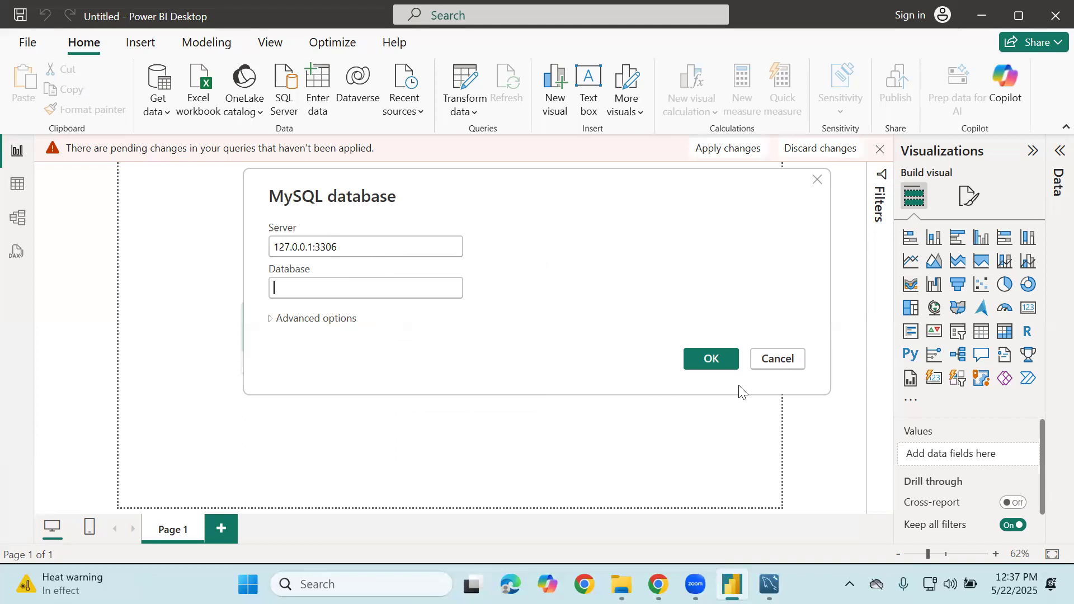
Try confirming the MySQL dialog, which flags the database name as required
{"action": "left_click", "coordinate": [709, 360]}
{"action": "left_click", "coordinate": [345, 289]}
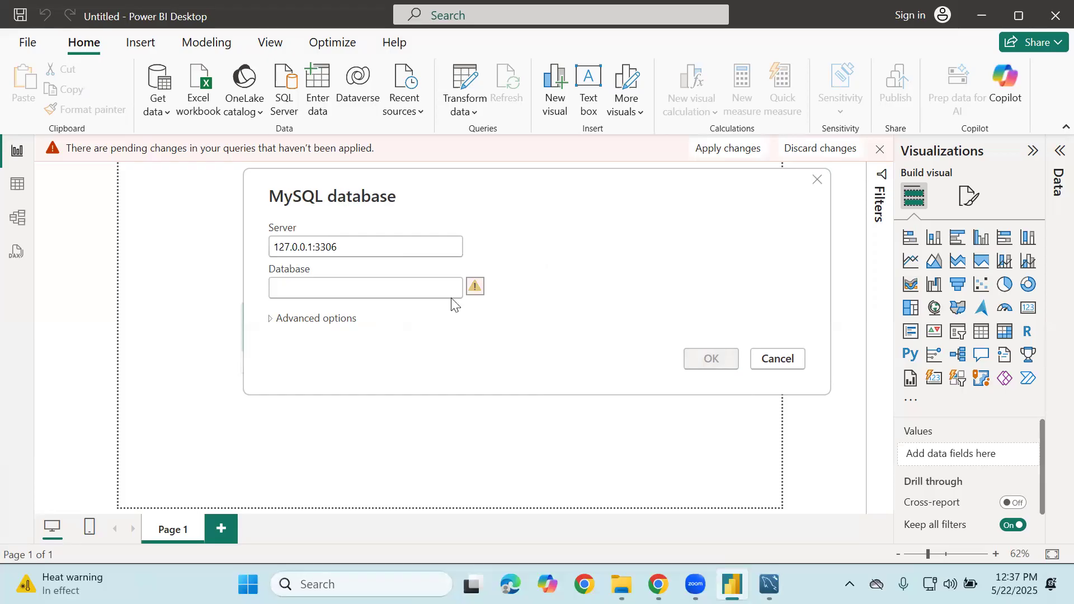
{"action": "mouse_move", "coordinate": [476, 290]}
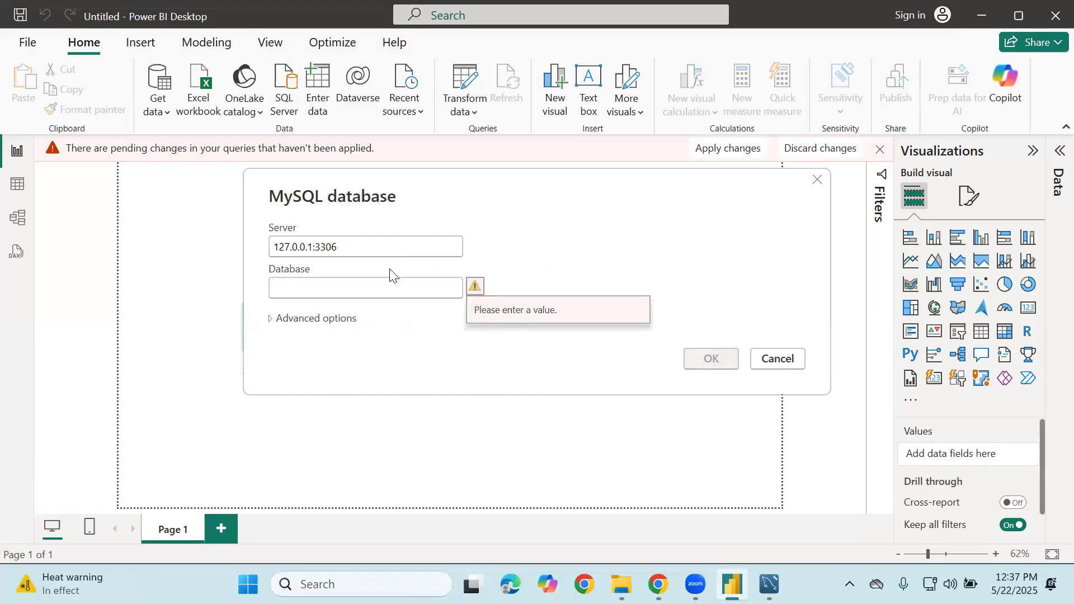
Log in to Workbench's local root connection, collapse sql_invoicing, and return to Power BI
{"action": "left_click", "coordinate": [769, 584]}
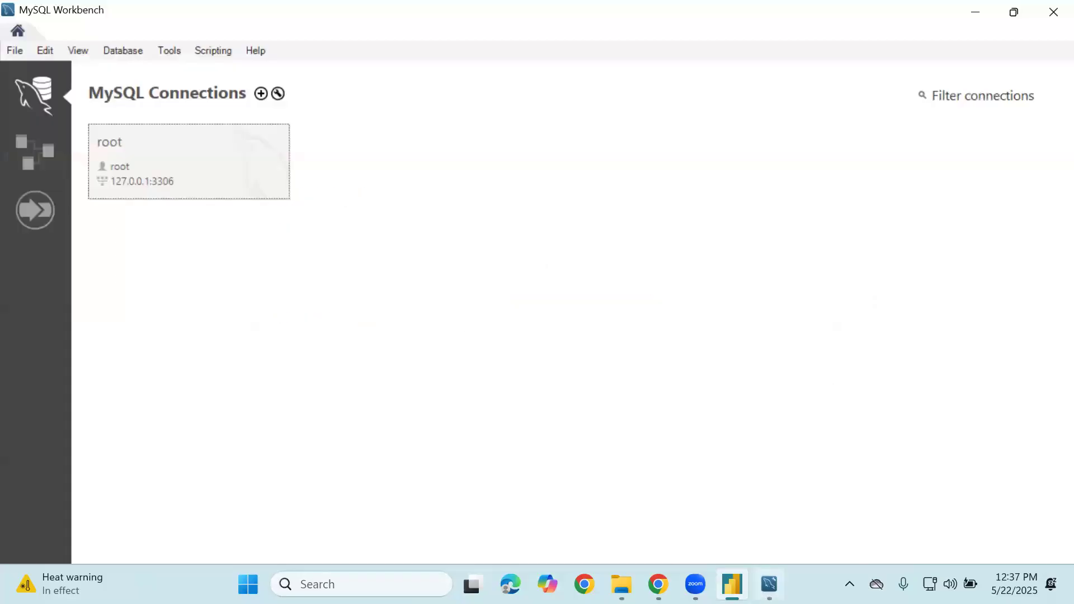
{"action": "left_click", "coordinate": [179, 127]}
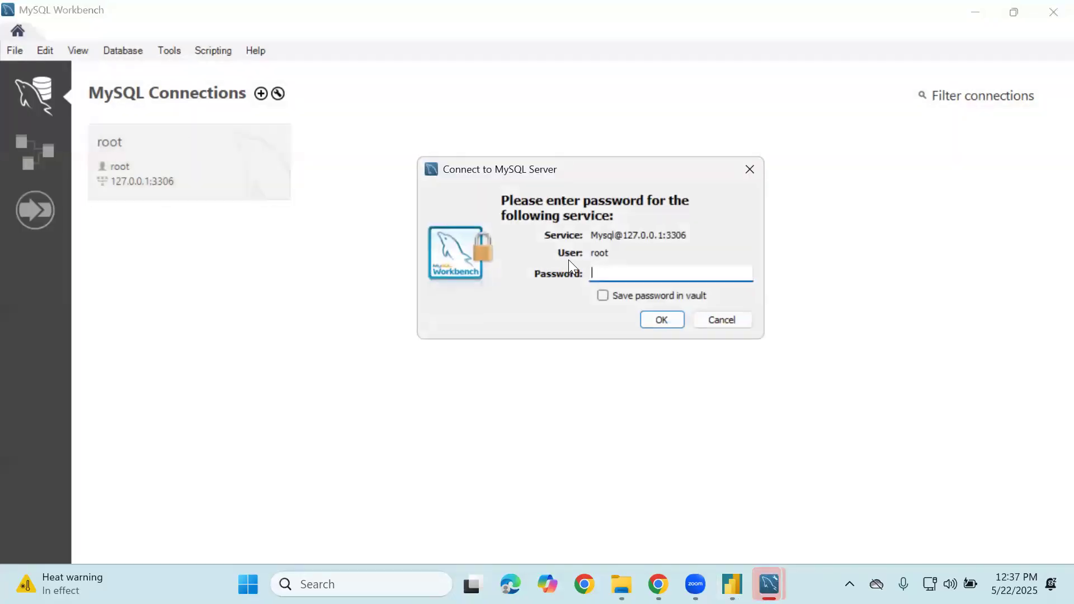
{"action": "type", "text": "*****"}
{"action": "key", "text": "Return"}
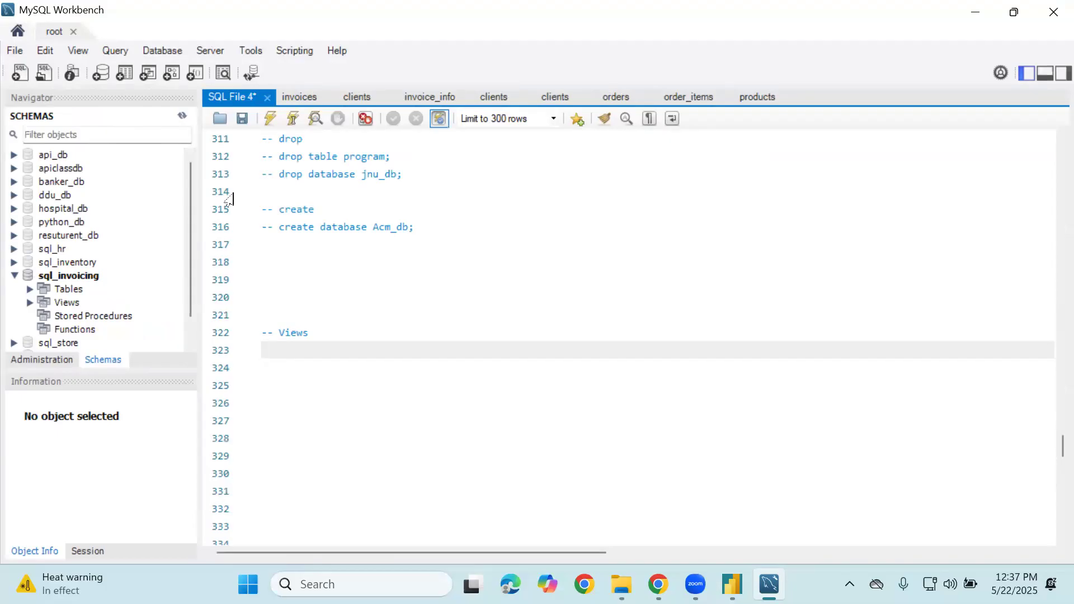
{"action": "left_click", "coordinate": [14, 277]}
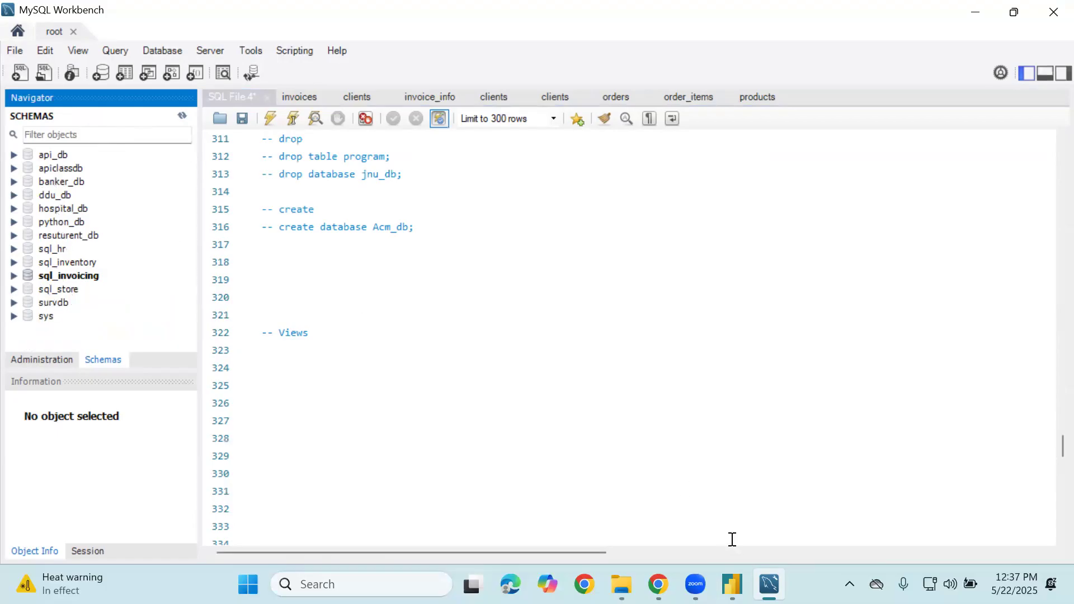
{"action": "left_click", "coordinate": [732, 584]}
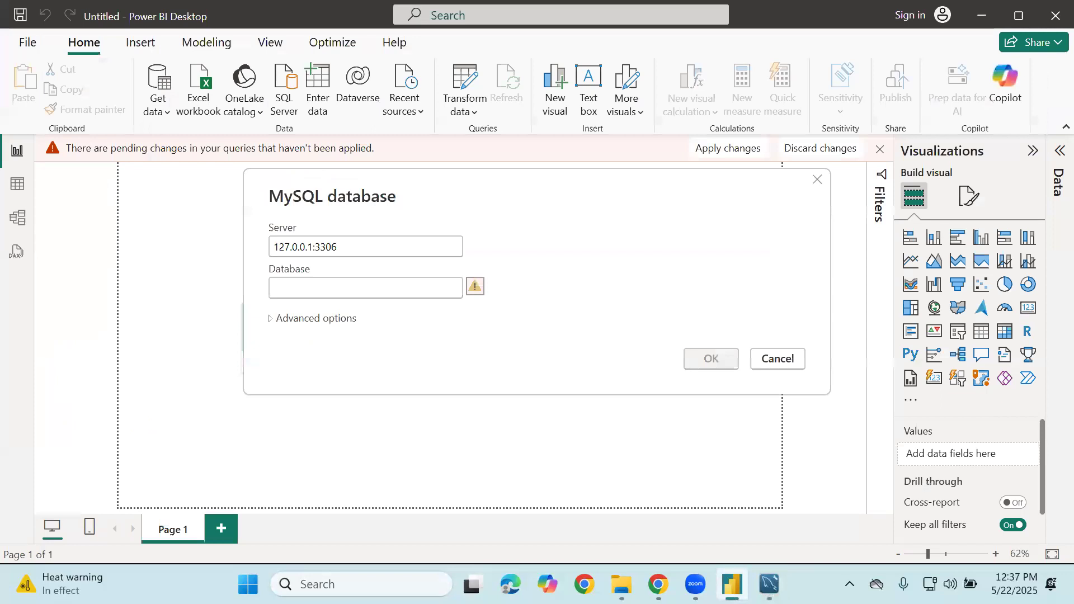
Enter sql_store as the database name and confirm to open the Navigator
{"action": "left_click", "coordinate": [427, 294]}
{"action": "type", "text": "sql_store"}
{"action": "left_click", "coordinate": [711, 357]}
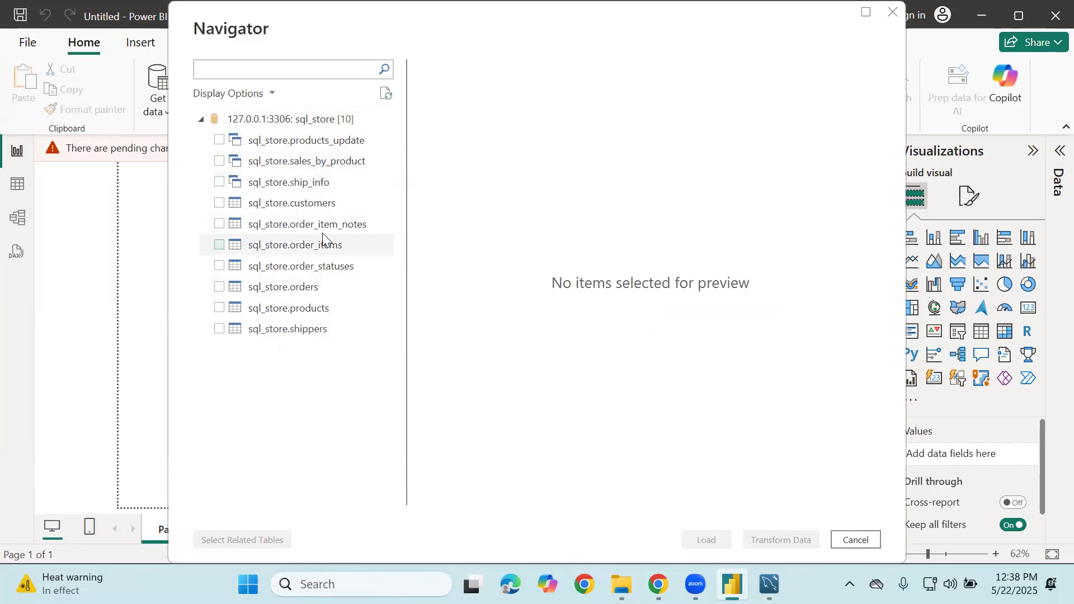
Expand sql_store and its Tables node in Workbench to view the seven tables, then return to Power BI
{"action": "left_click", "coordinate": [769, 584]}
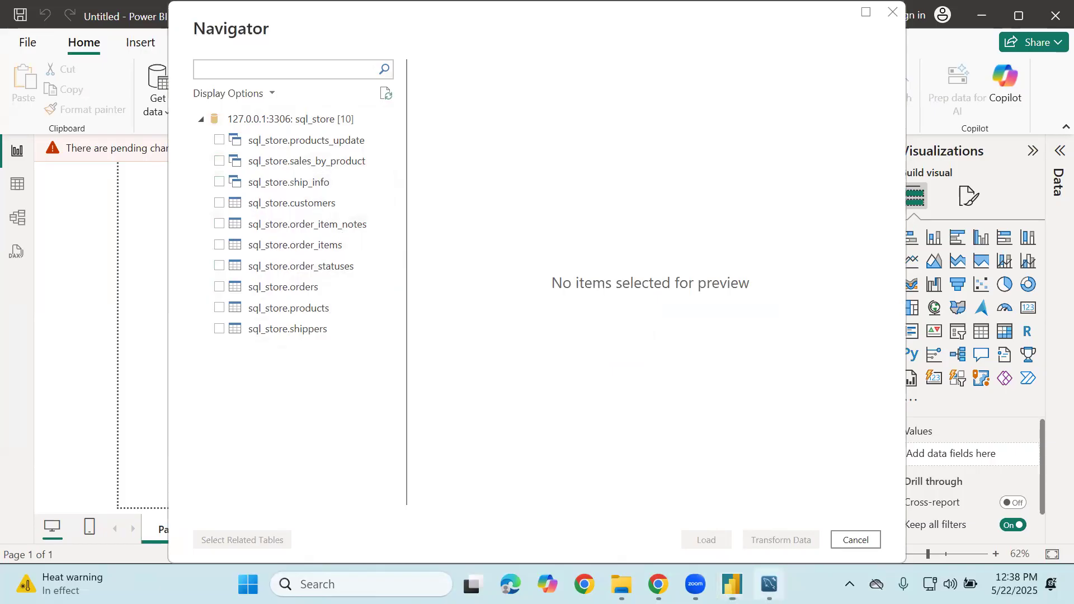
{"action": "left_click", "coordinate": [15, 289]}
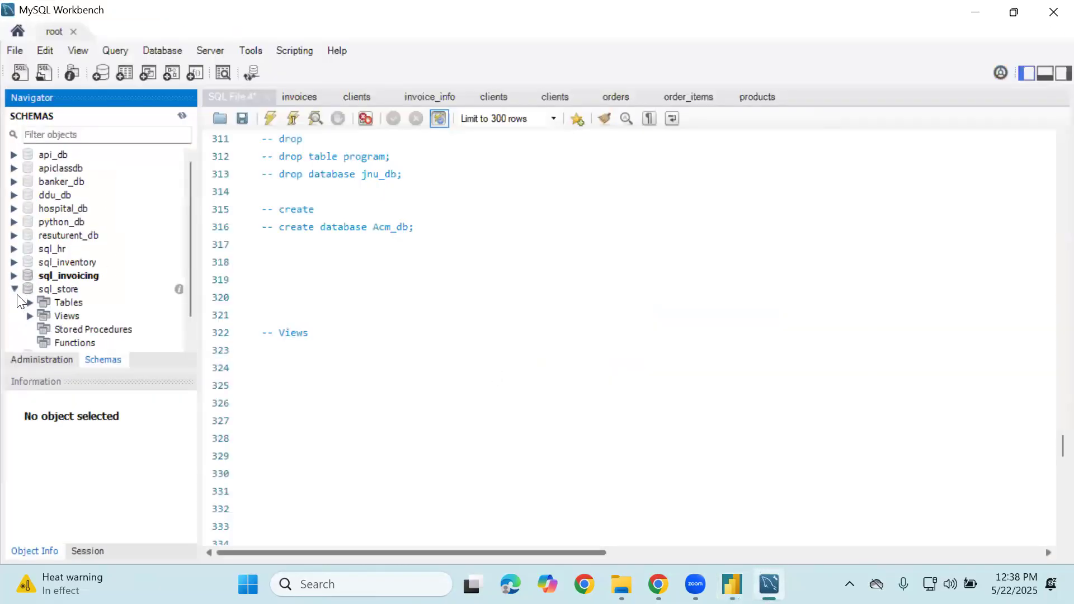
{"action": "left_click", "coordinate": [31, 303]}
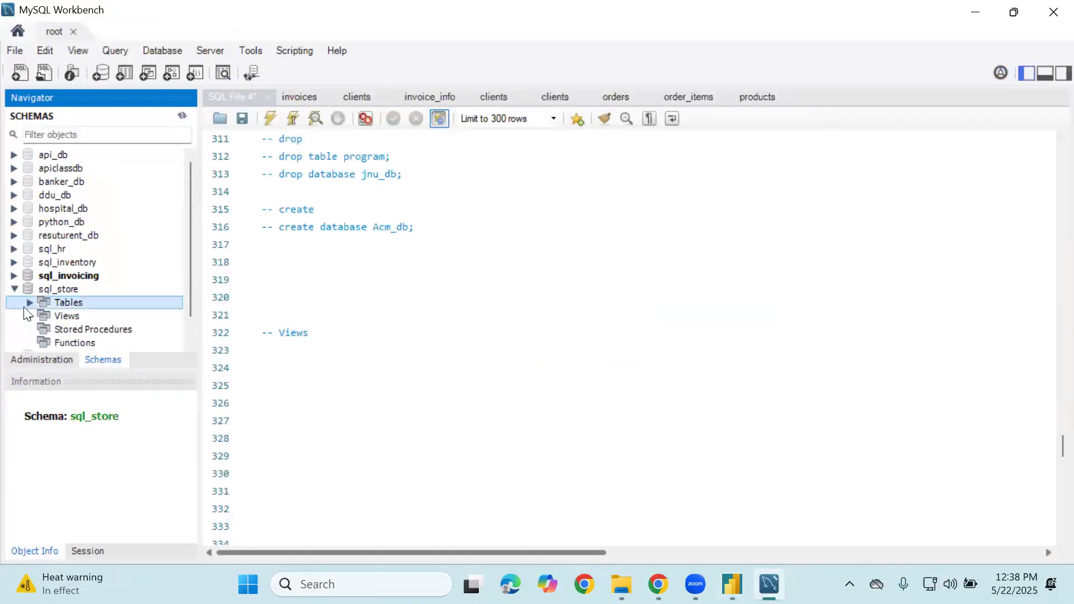
{"action": "scroll", "coordinate": [148, 262], "scroll_direction": "down", "scroll_amount": 1}
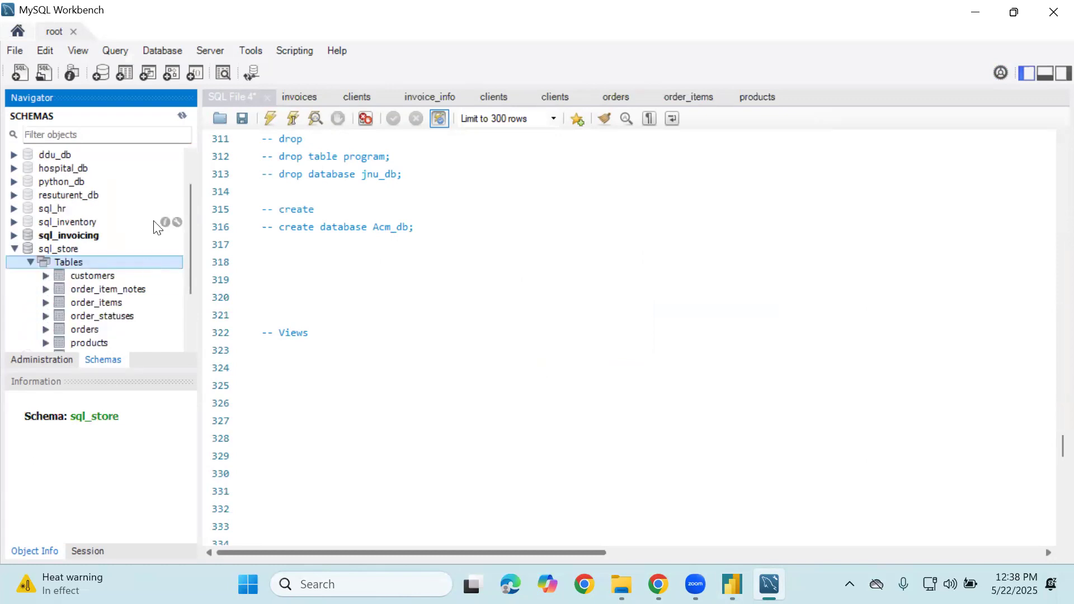
{"action": "scroll", "coordinate": [153, 220], "scroll_direction": "down", "scroll_amount": 1}
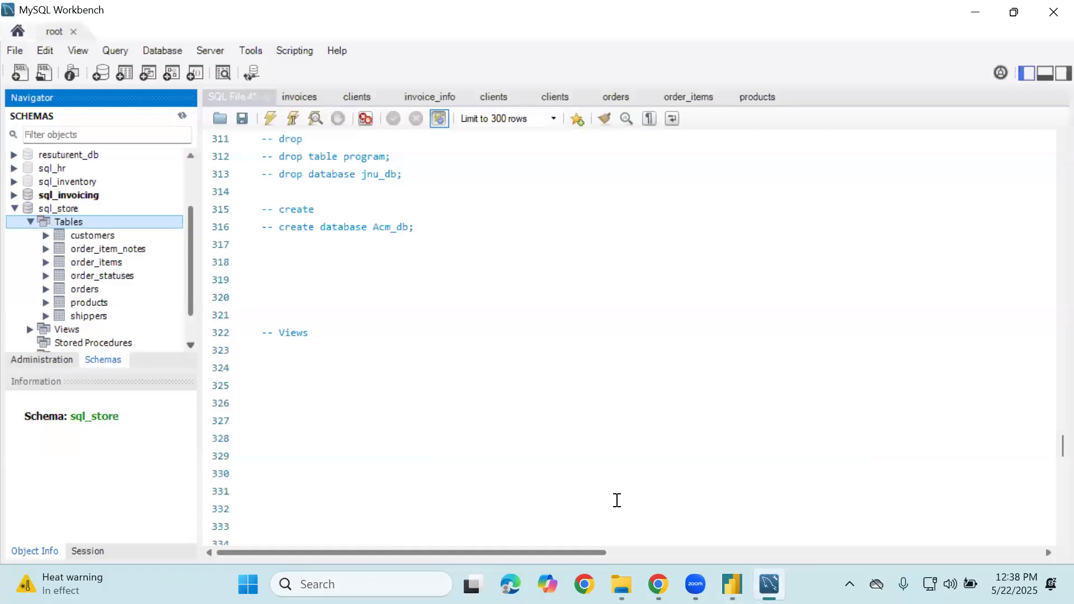
{"action": "left_click", "coordinate": [732, 584]}
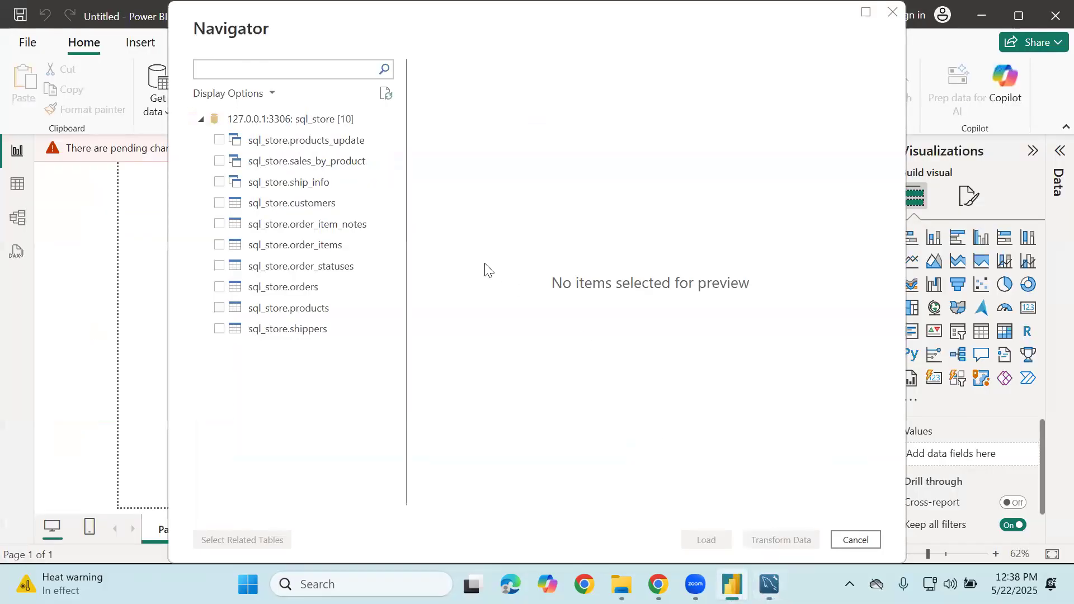
Tick customers, order_item_notes, order_items and order_statuses for import in the Navigator
{"action": "left_click", "coordinate": [220, 141]}
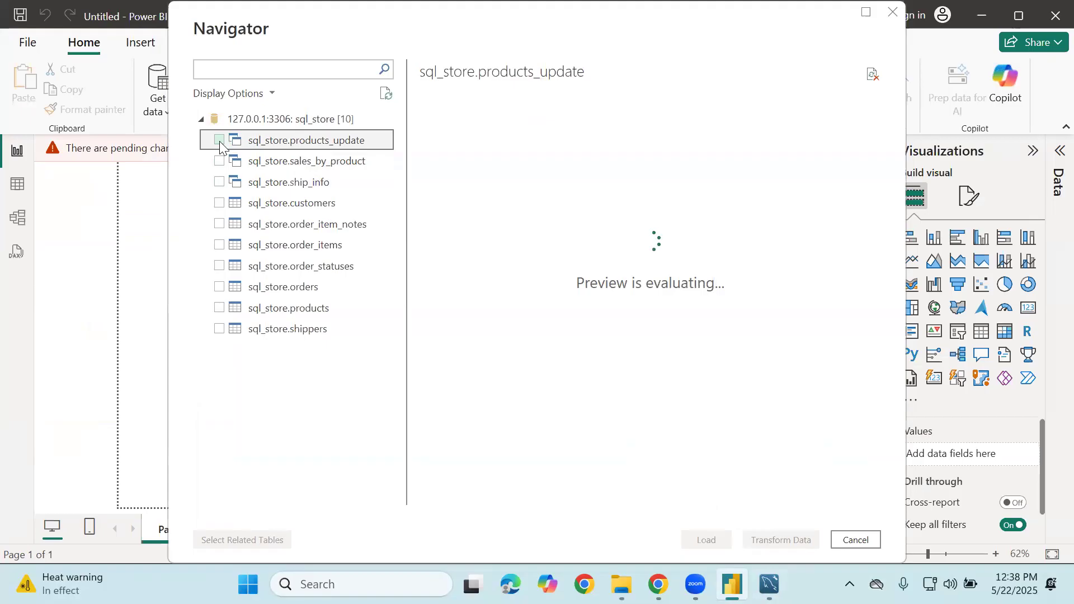
{"action": "left_click", "coordinate": [220, 141]}
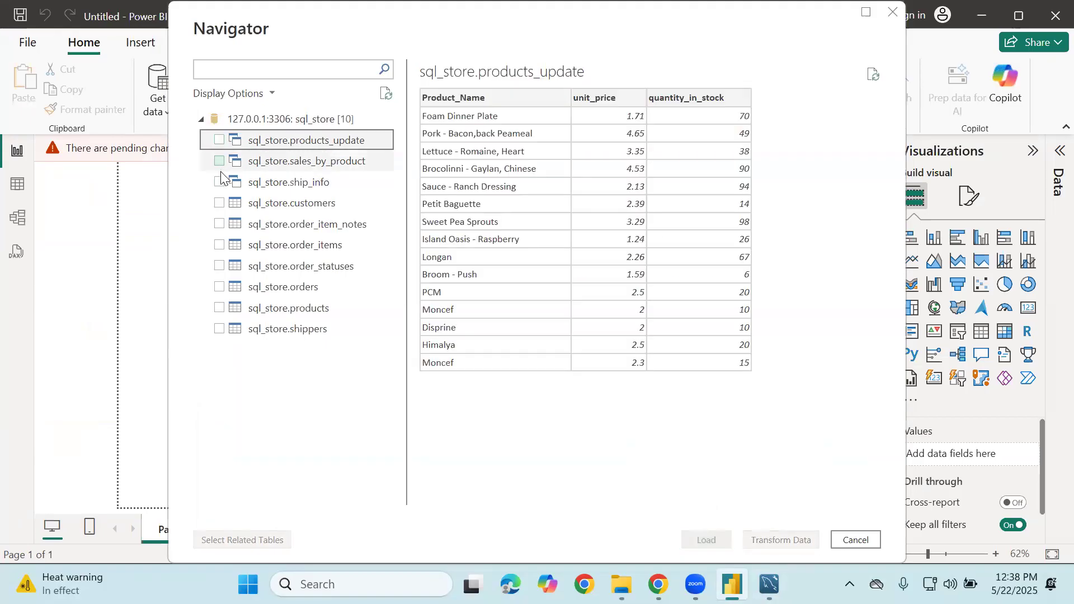
{"action": "left_click", "coordinate": [221, 205]}
{"action": "left_click", "coordinate": [220, 223]}
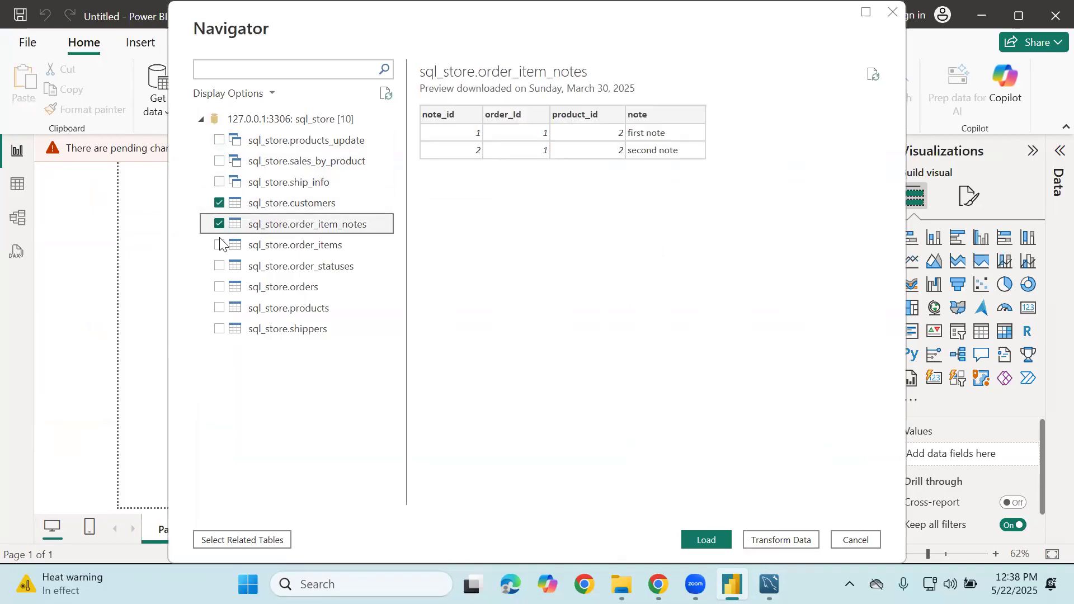
{"action": "left_click", "coordinate": [220, 255]}
{"action": "left_click", "coordinate": [219, 245]}
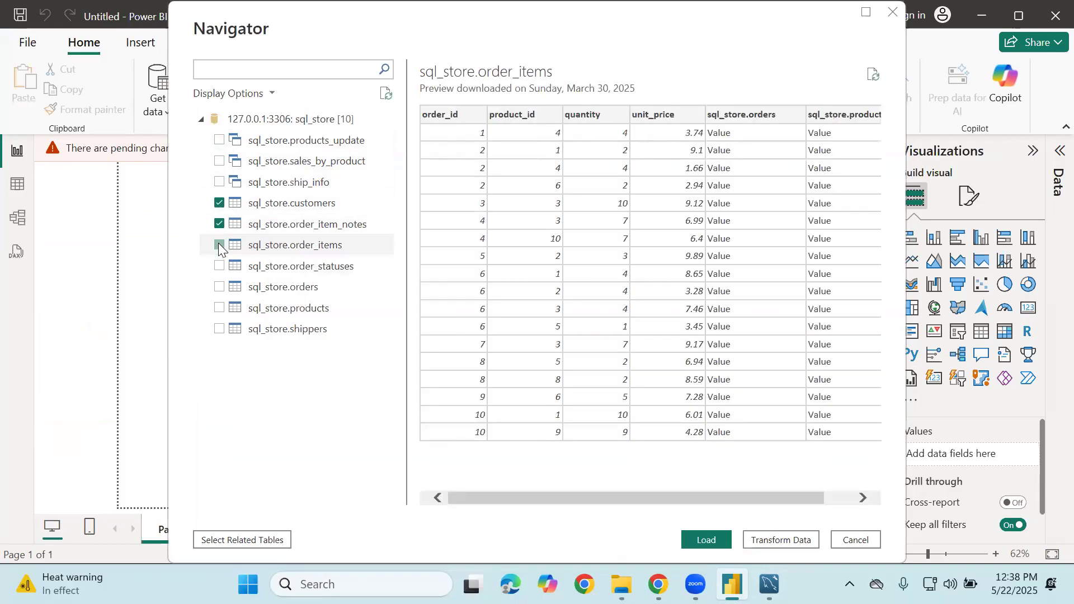
{"action": "left_click", "coordinate": [220, 265]}
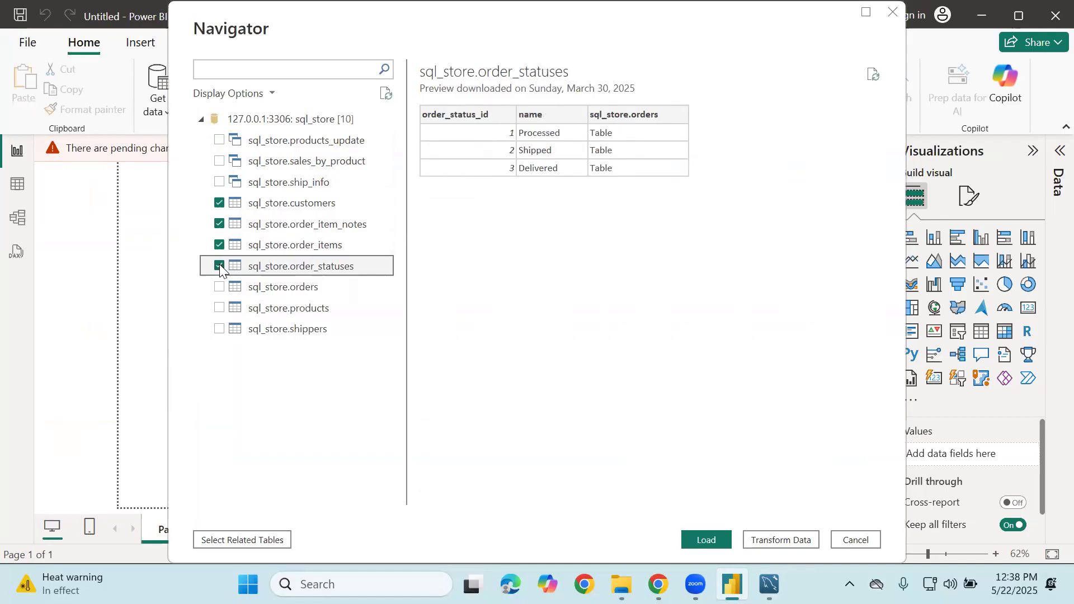
Add the related orders and products tables via Select Related Tables and preview shippers
{"action": "left_click", "coordinate": [236, 541]}
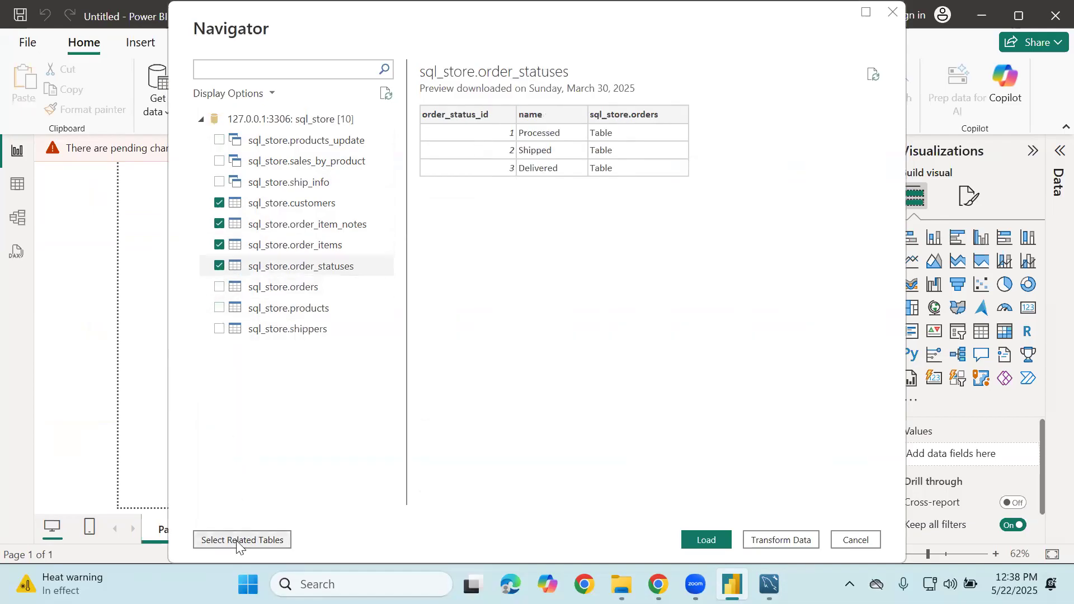
{"action": "left_click", "coordinate": [221, 331]}
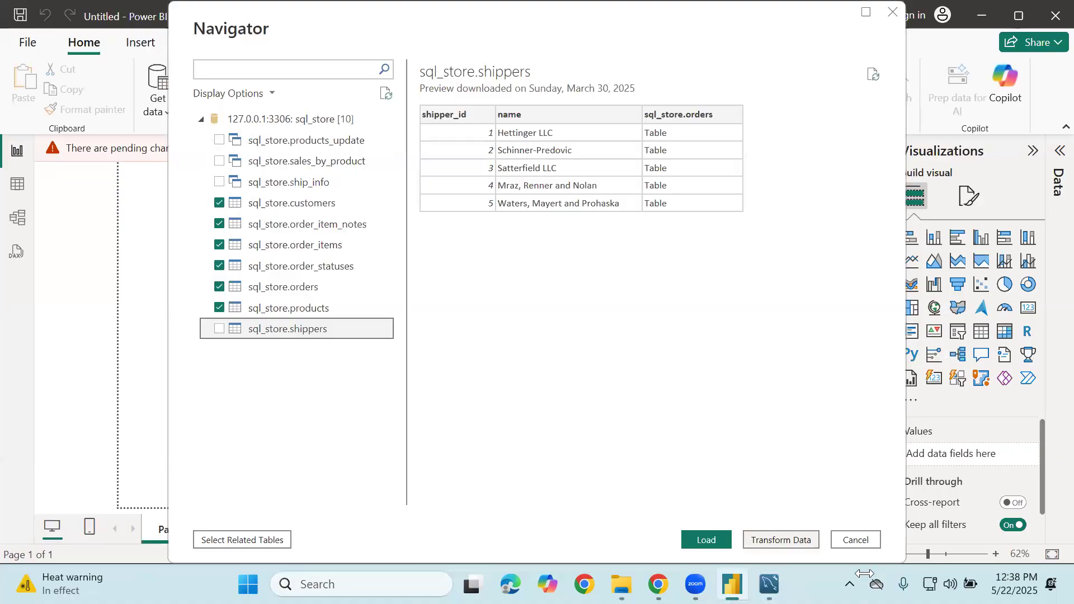
{"action": "left_click", "coordinate": [769, 583]}
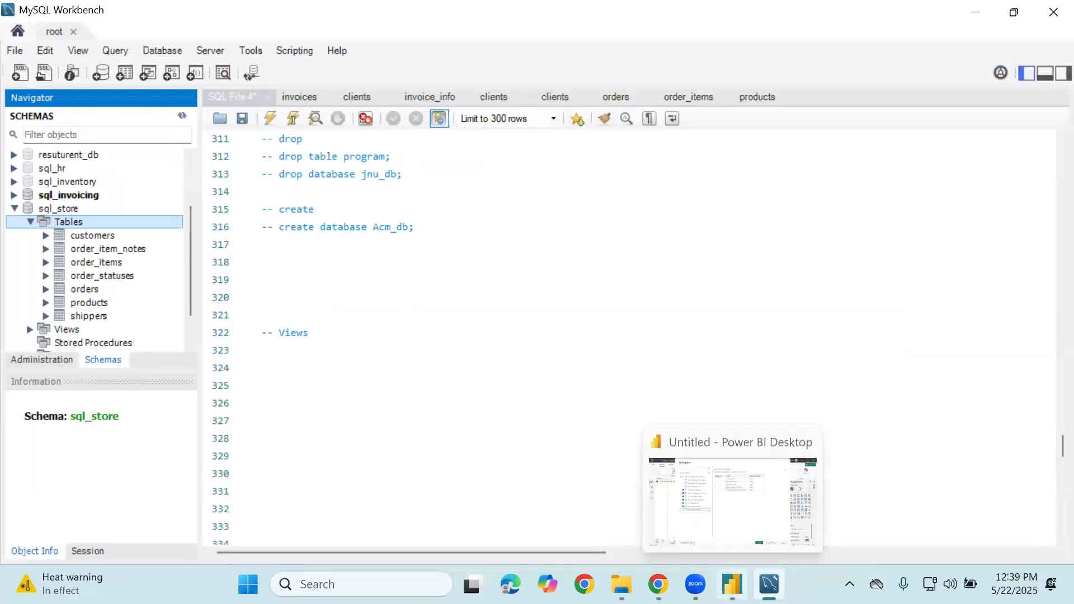
Collapse the sql_store schema in Workbench's Schemas navigator and go back to Power BI
{"action": "left_click", "coordinate": [731, 584]}
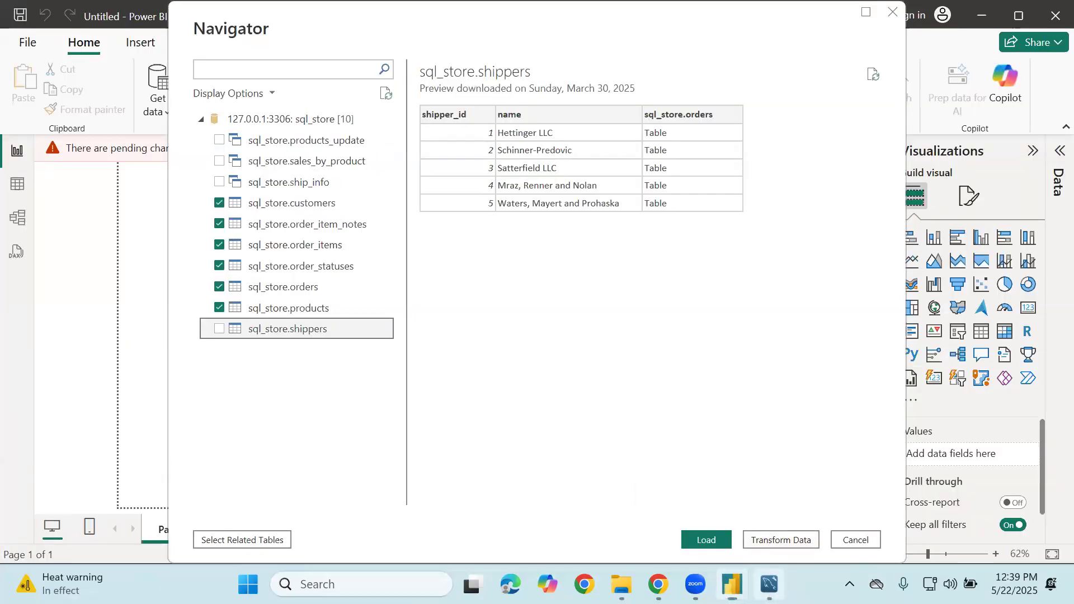
{"action": "left_click", "coordinate": [768, 584]}
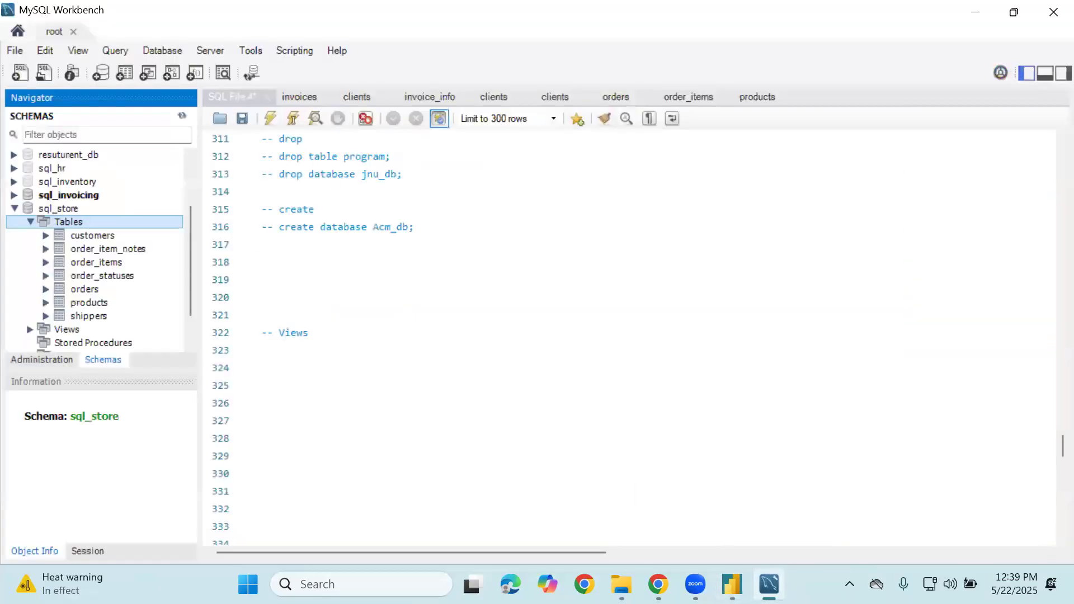
{"action": "left_click", "coordinate": [21, 212]}
{"action": "left_click", "coordinate": [15, 209]}
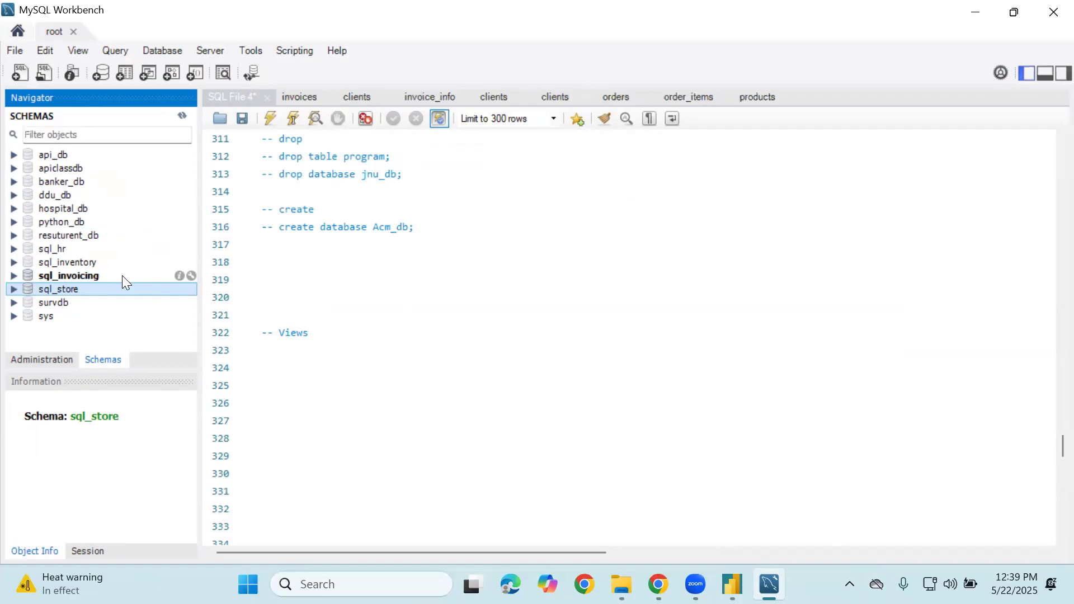
{"action": "left_click", "coordinate": [732, 585]}
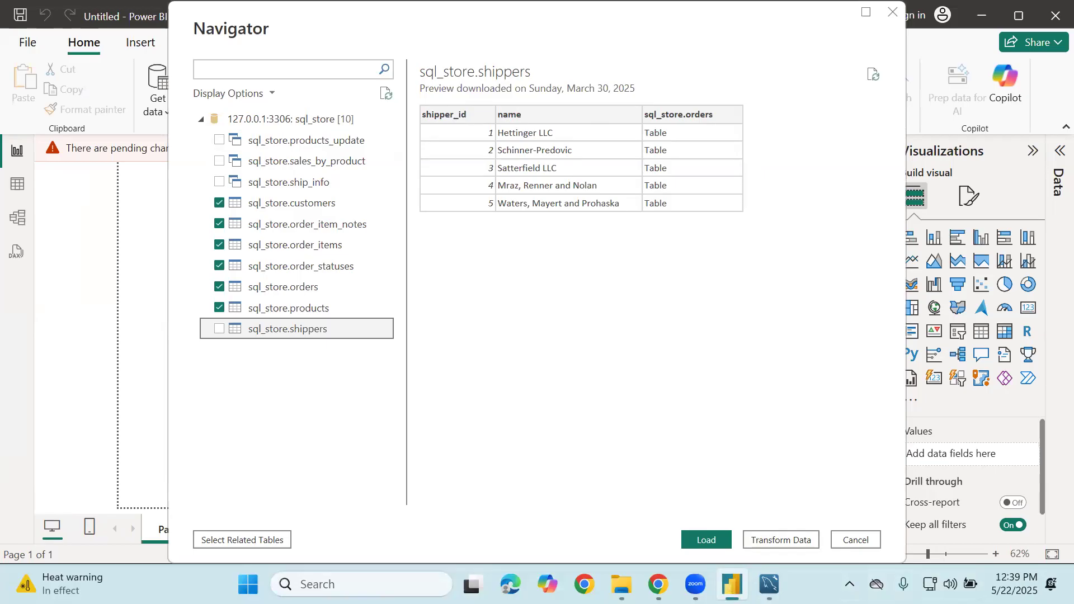
Cancel the Navigator without loading and restart a MySQL database connection from the Get data catalogue
{"action": "left_click", "coordinate": [855, 540]}
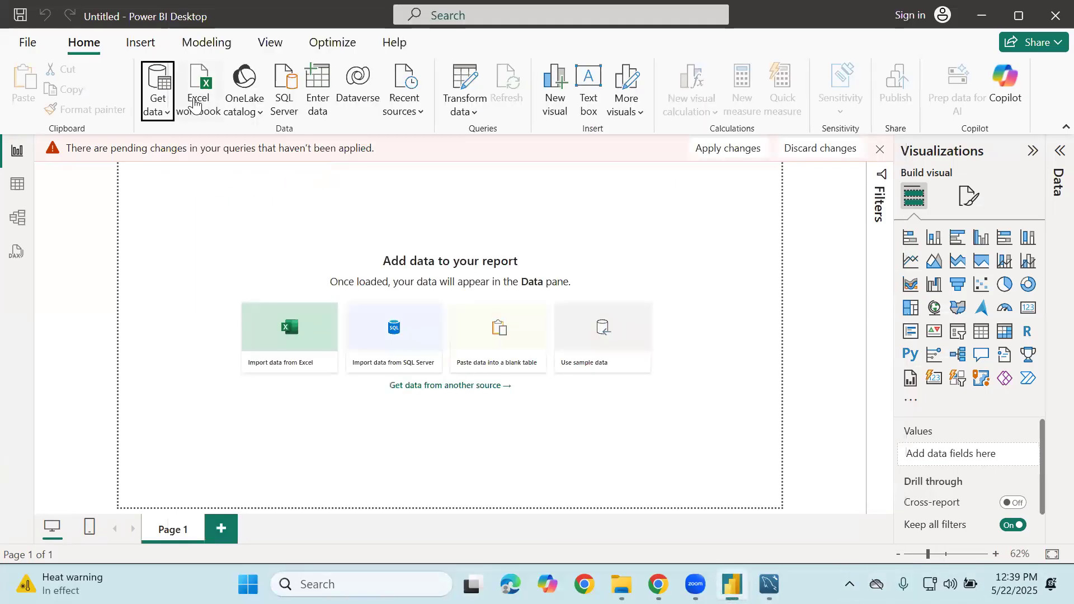
{"action": "left_click", "coordinate": [168, 111]}
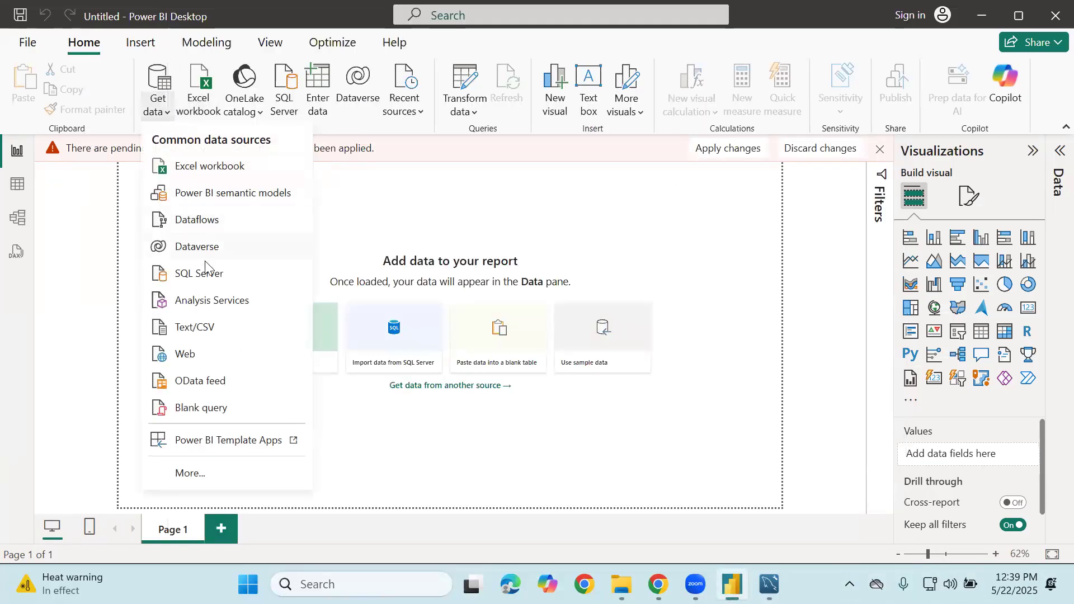
{"action": "left_click", "coordinate": [213, 471]}
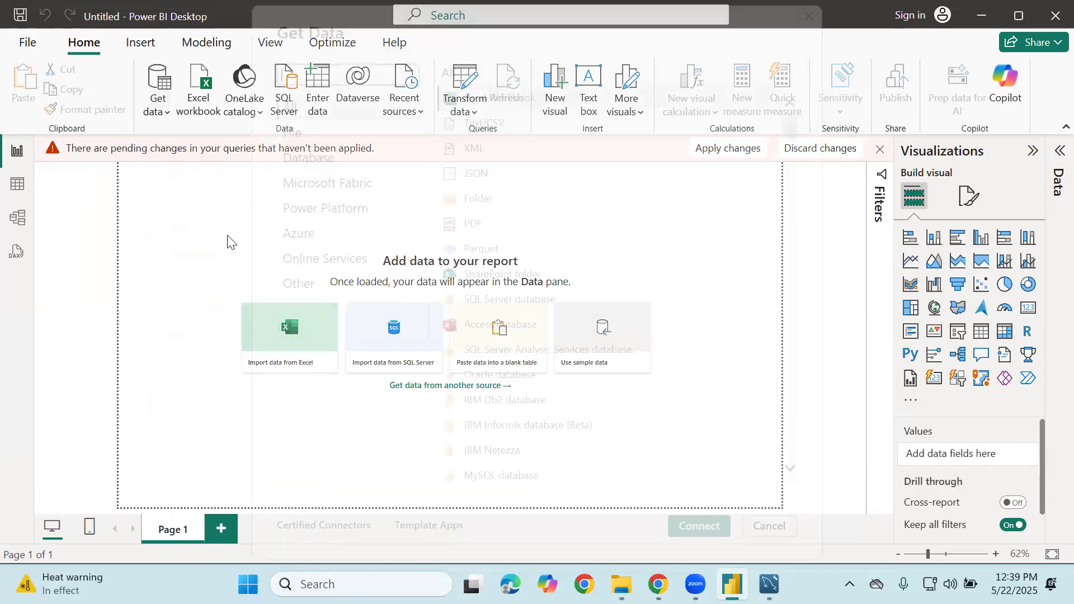
{"action": "left_click", "coordinate": [306, 163]}
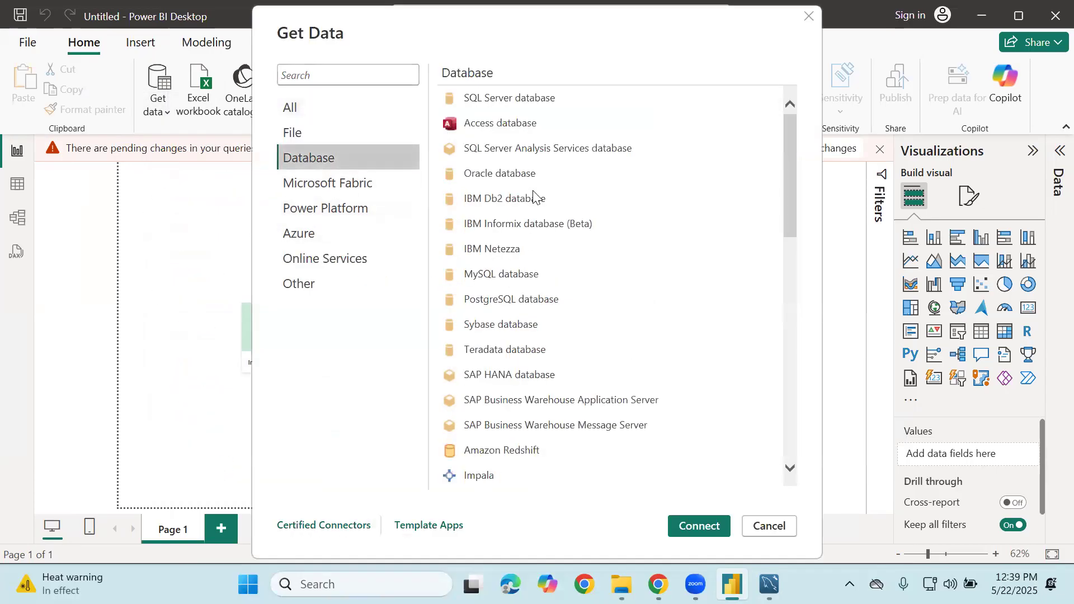
{"action": "left_click", "coordinate": [491, 279]}
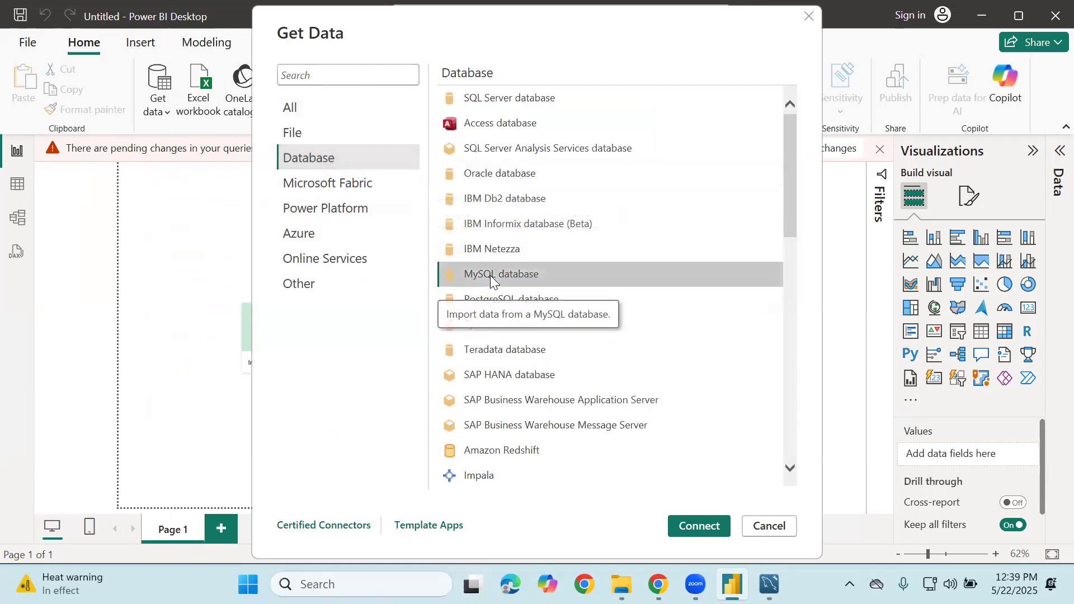
{"action": "left_click", "coordinate": [718, 521]}
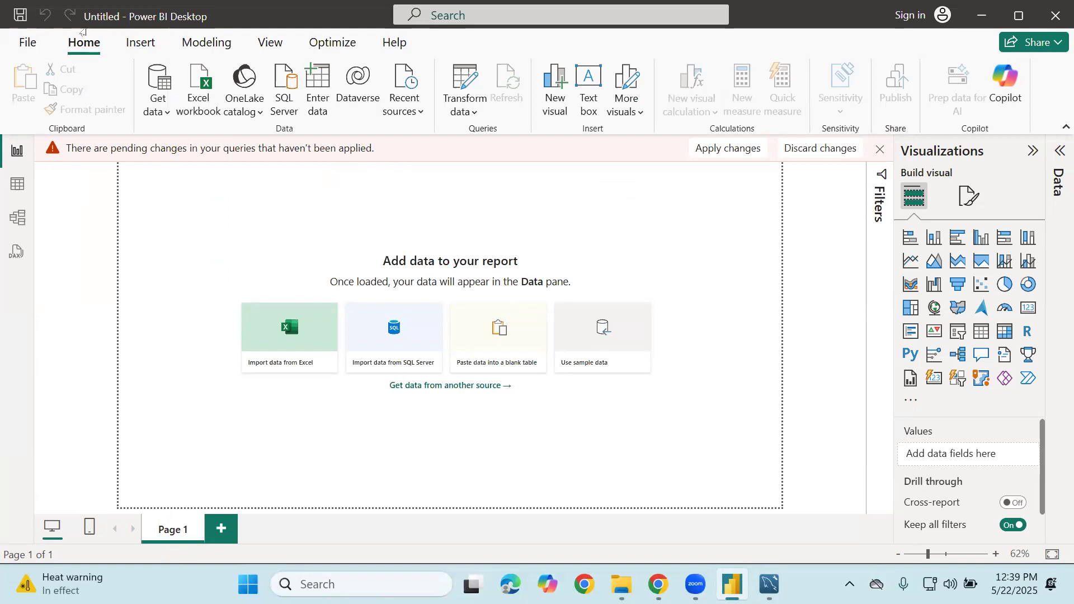
{"action": "key", "text": "alt+Tab"}
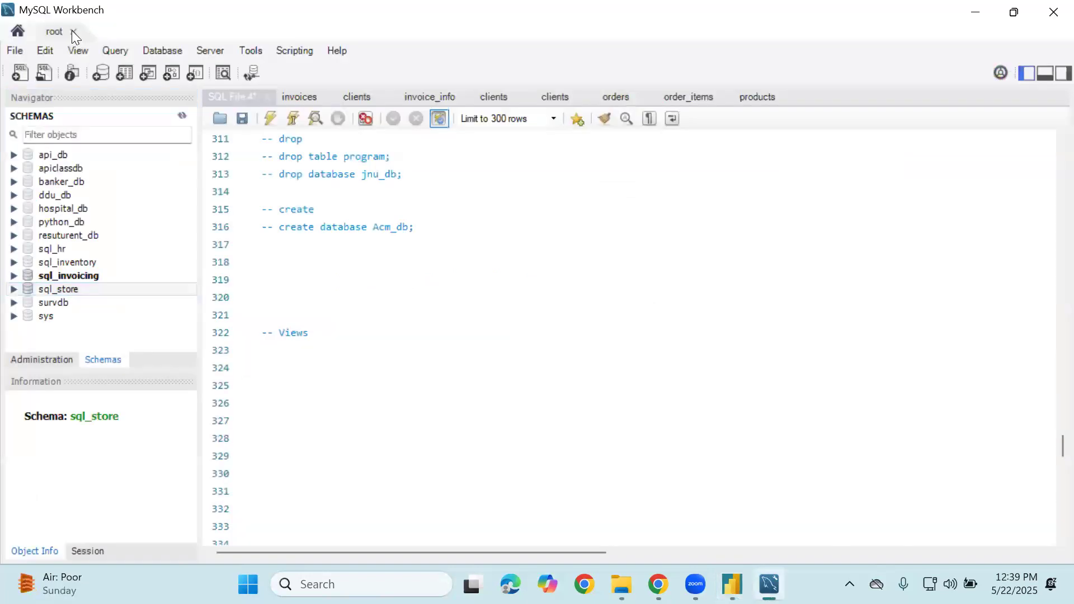
Copy the root connection's 127.0.0.1:3306 address in Workbench and return to Power BI's MySQL form
{"action": "left_click", "coordinate": [73, 32]}
{"action": "right_click", "coordinate": [218, 166]}
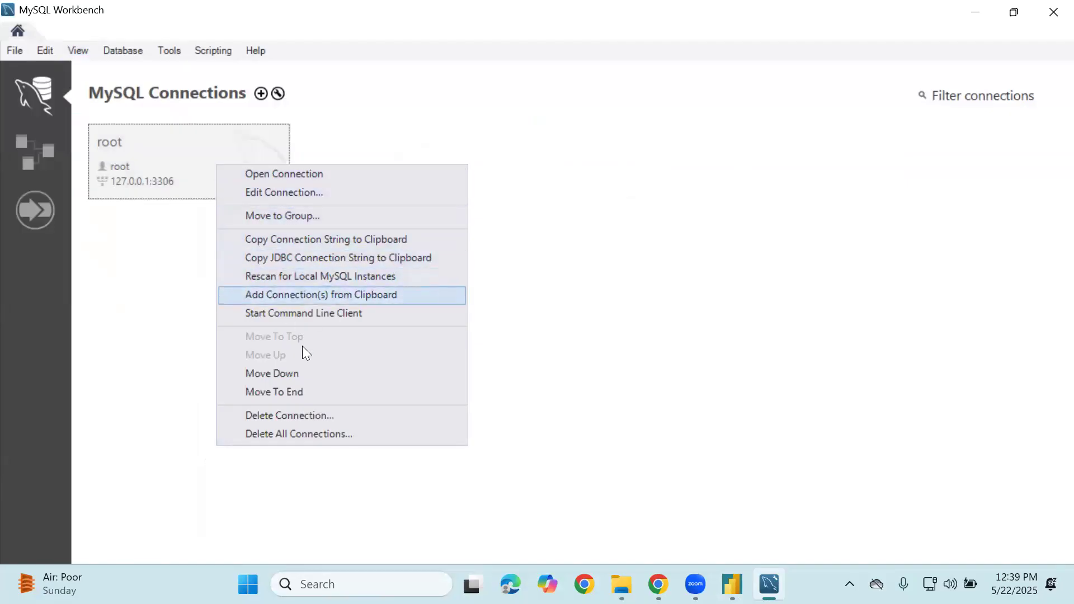
{"action": "left_click", "coordinate": [291, 241]}
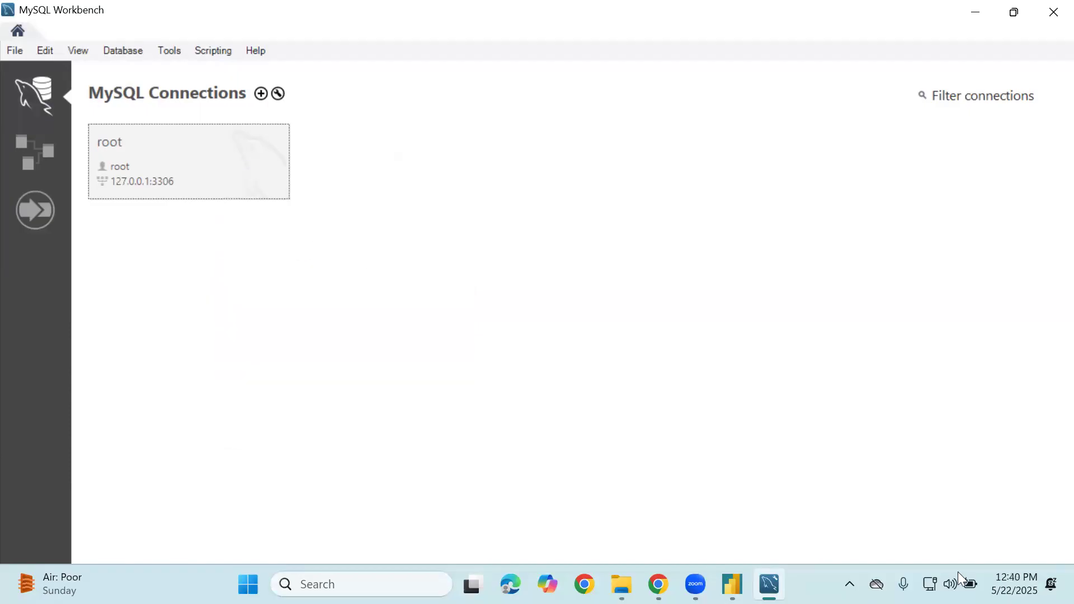
{"action": "left_click", "coordinate": [732, 584]}
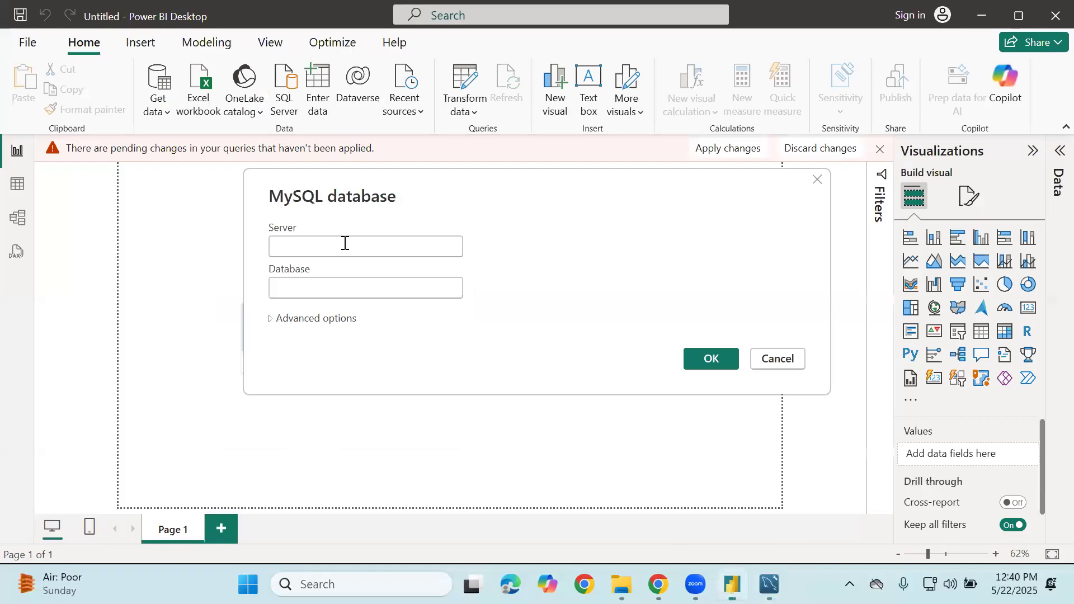
Set the MySQL server to 127.0.0.1:3306 by pasting the address and removing its 'root@' prefix
{"action": "left_click", "coordinate": [345, 243]}
{"action": "key", "text": "ctrl+v"}
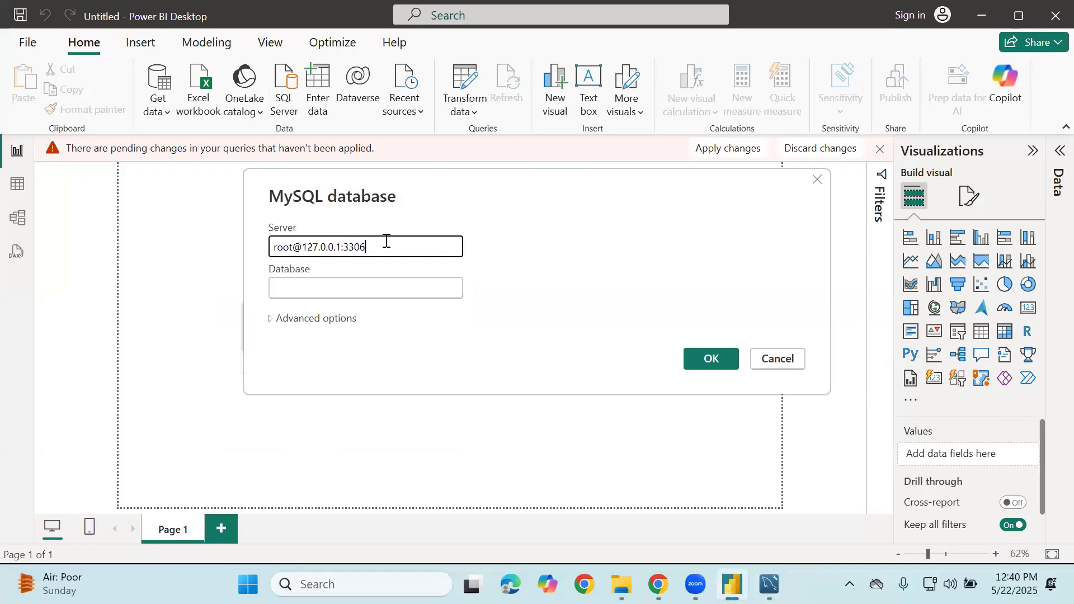
{"action": "left_click", "coordinate": [305, 247]}
{"action": "key", "text": "BackSpace"}
{"action": "key", "text": "BackSpace"}
{"action": "key", "text": "BackSpace"}
{"action": "key", "text": "BackSpace"}
{"action": "key", "text": "BackSpace"}
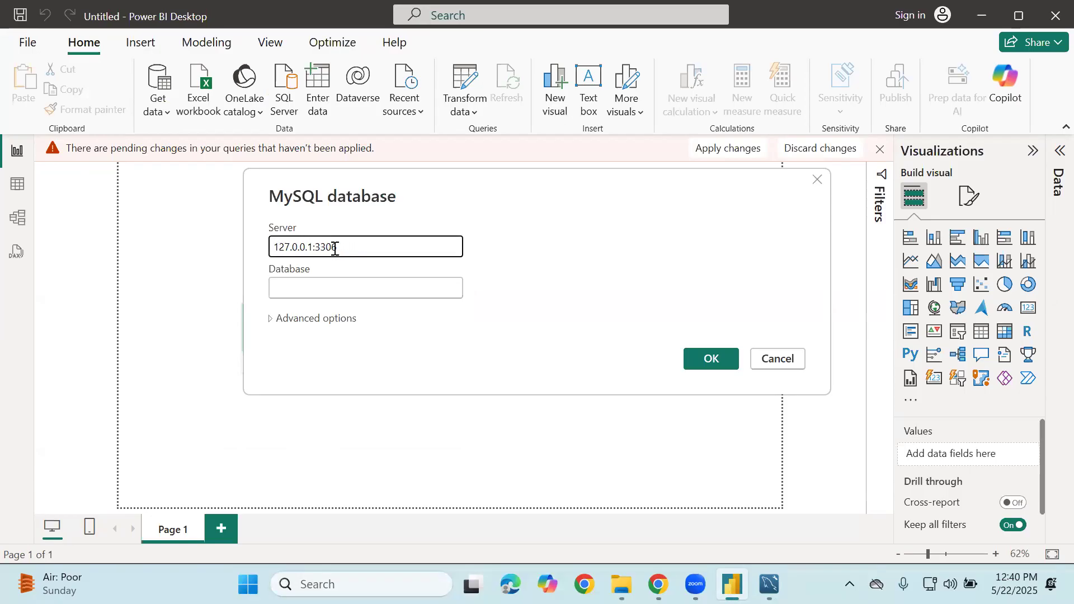
{"action": "left_click_drag", "start_coordinate": [347, 247], "coordinate": [139, 254]}
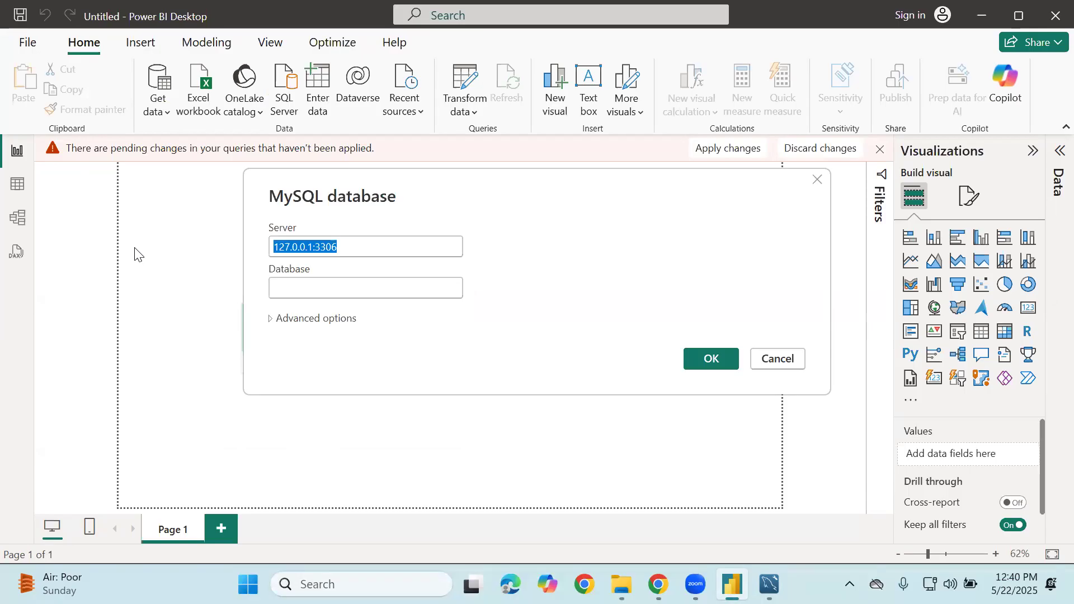
{"action": "left_click", "coordinate": [305, 288]}
{"action": "left_click_drag", "start_coordinate": [352, 246], "coordinate": [256, 240]}
{"action": "left_click", "coordinate": [355, 247]}
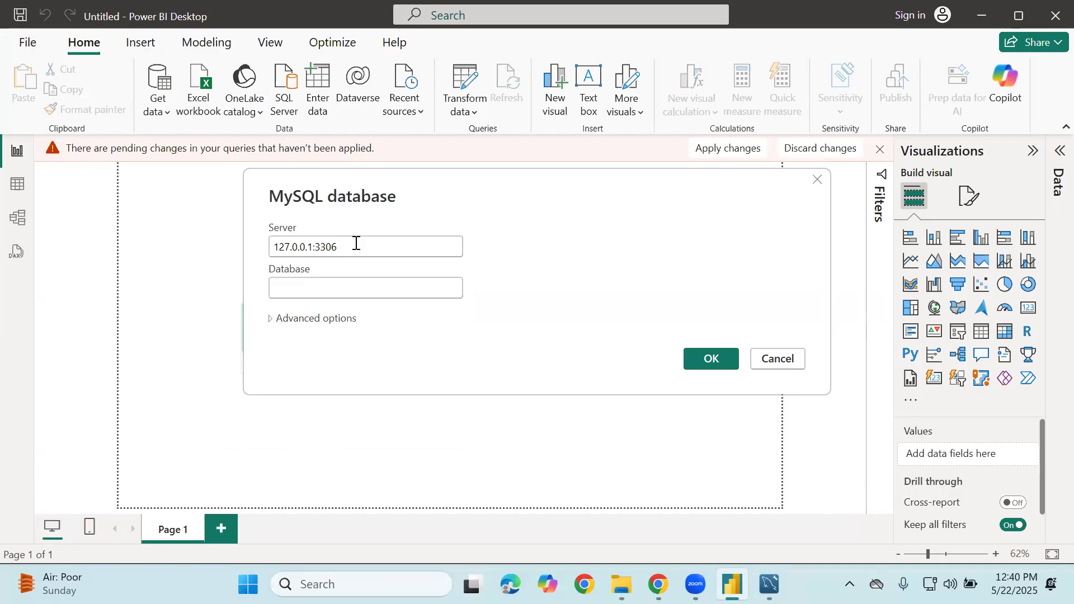
{"action": "left_click", "coordinate": [314, 247]}
{"action": "left_click_drag", "start_coordinate": [341, 246], "coordinate": [319, 246]}
{"action": "left_click", "coordinate": [320, 247]}
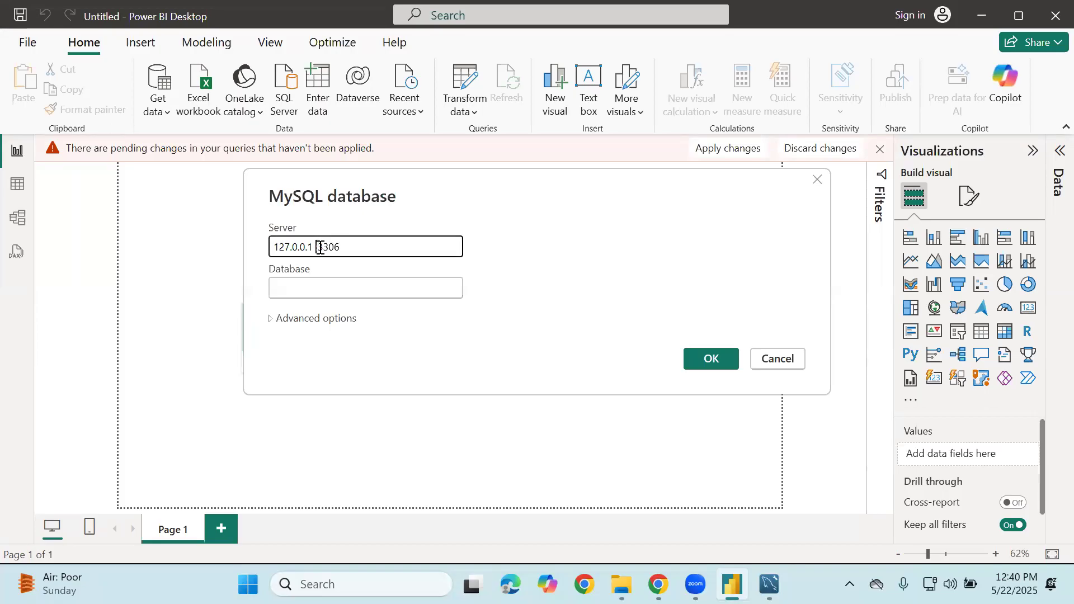
Start the database name as 'sq' and switch over to MySQL Workbench
{"action": "left_click", "coordinate": [319, 289]}
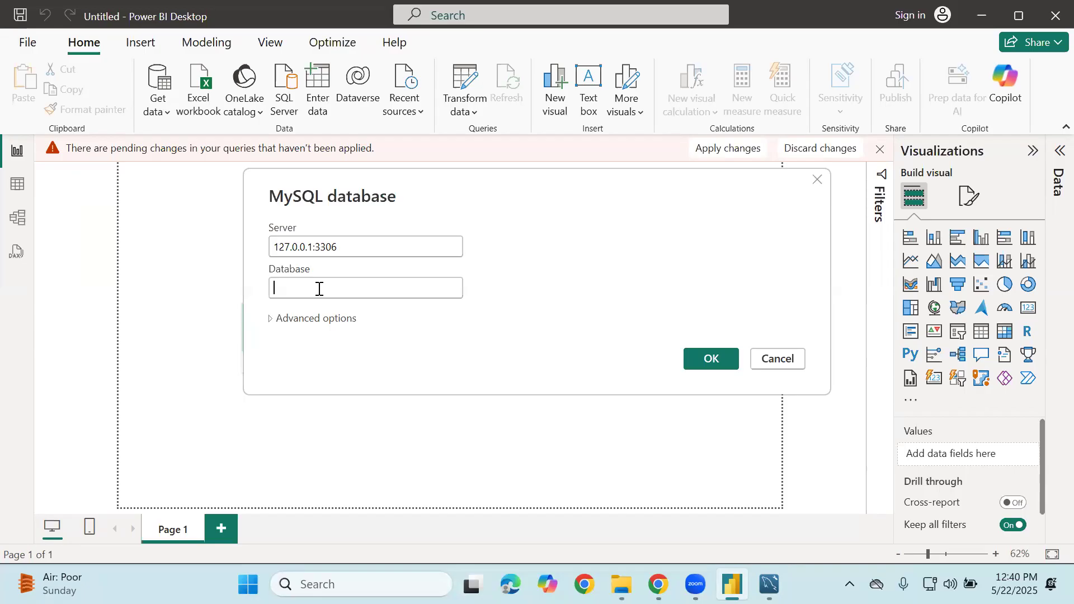
{"action": "type", "text": "sq"}
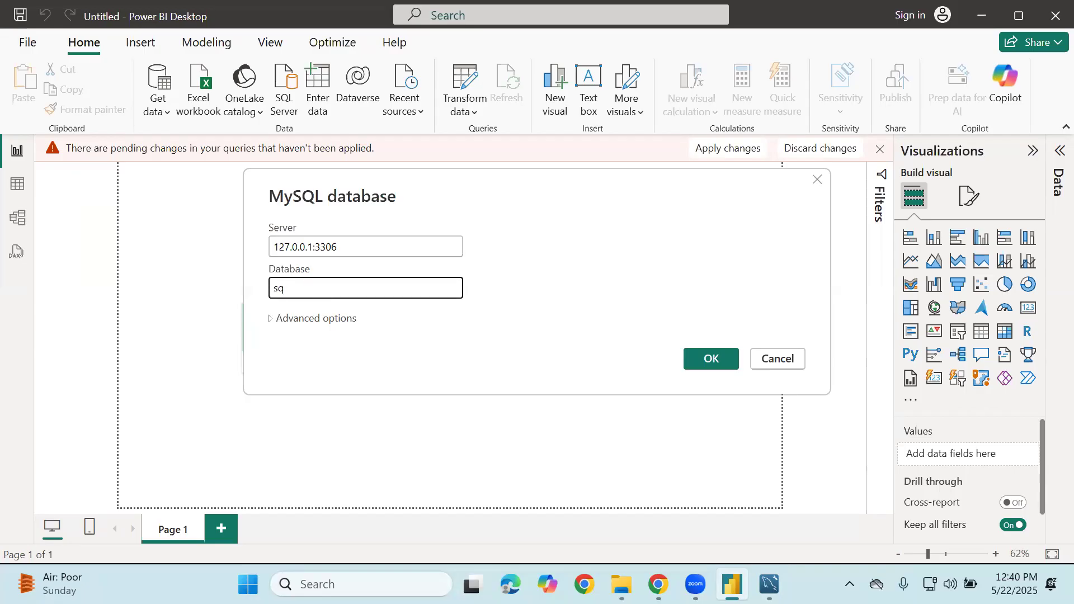
{"action": "key", "text": "alt+Tab"}
Log into the root Workbench connection with its password, check the sql_store schema name, and return to Power BI
{"action": "left_click", "coordinate": [171, 155]}
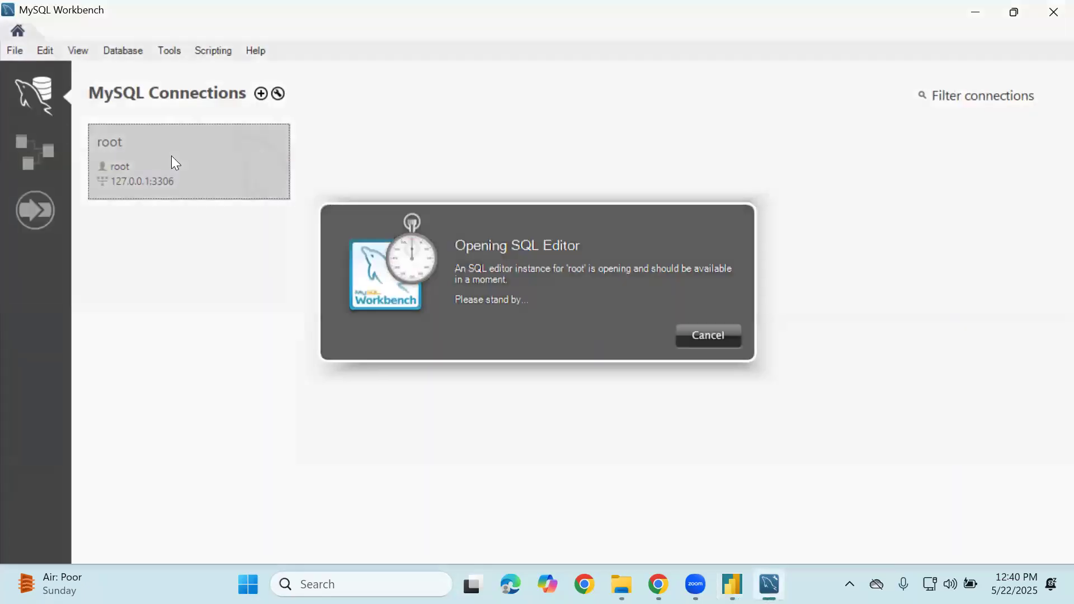
{"action": "type", "text": "root"}
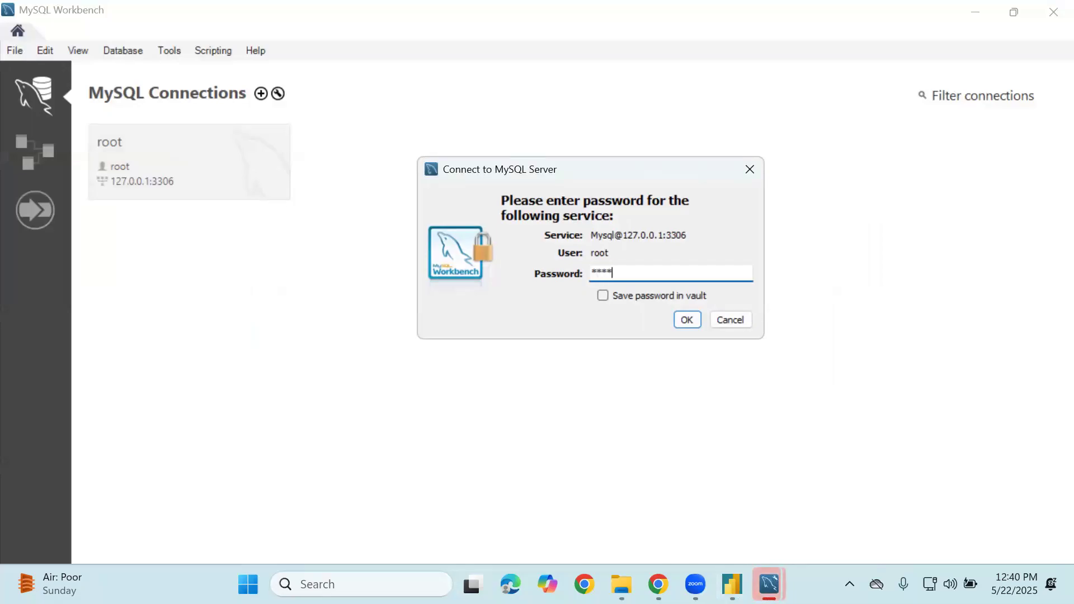
{"action": "key", "text": "Return"}
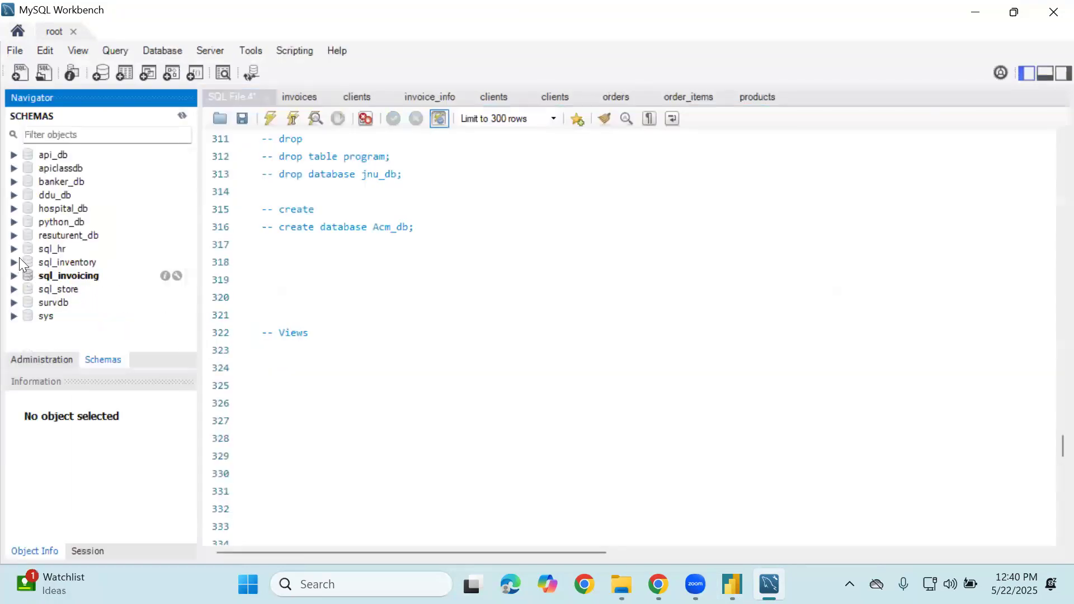
{"action": "left_click", "coordinate": [45, 293]}
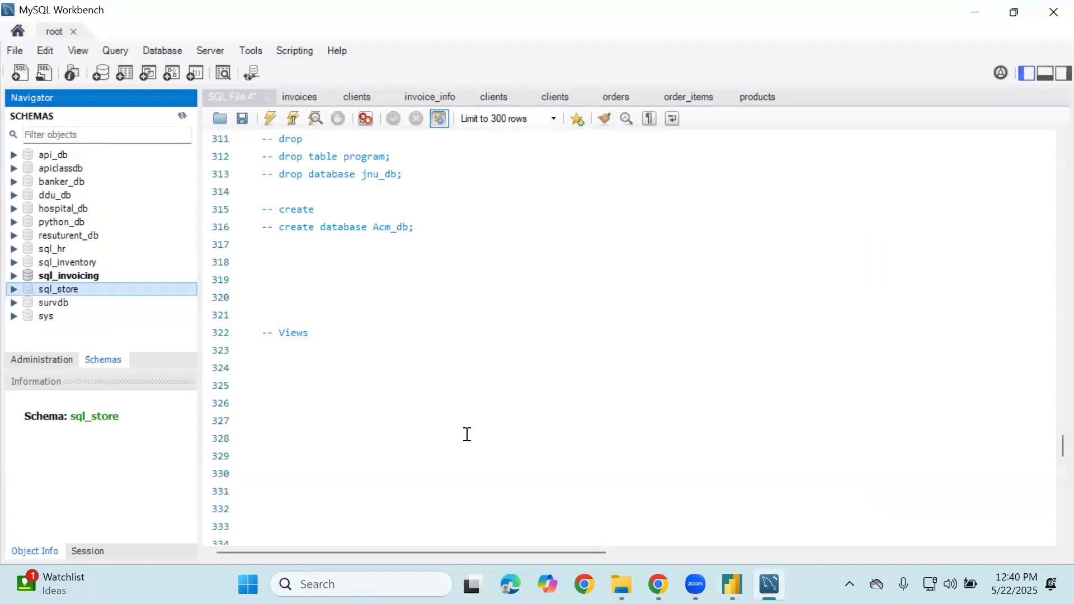
{"action": "left_click", "coordinate": [731, 584]}
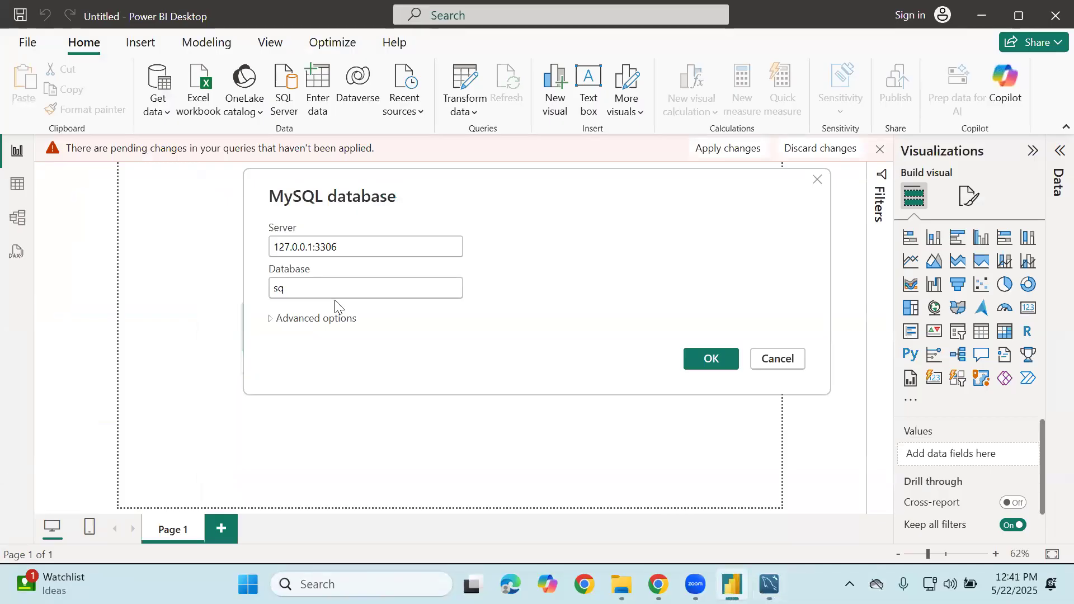
Complete the database name as sql_store, connect, and include the customers table
{"action": "type", "text": "l_store"}
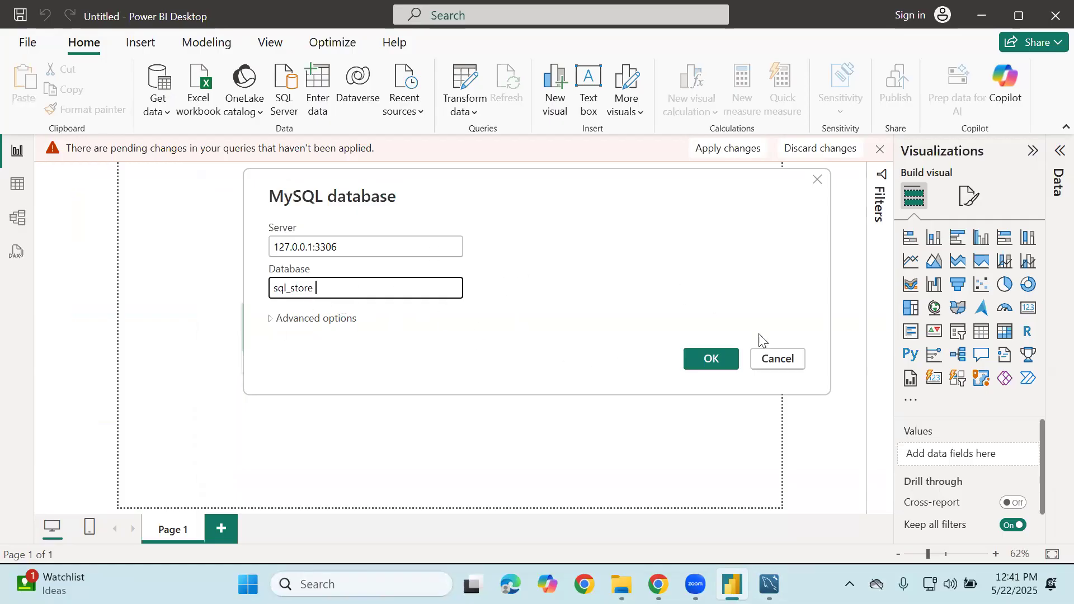
{"action": "left_click", "coordinate": [726, 360]}
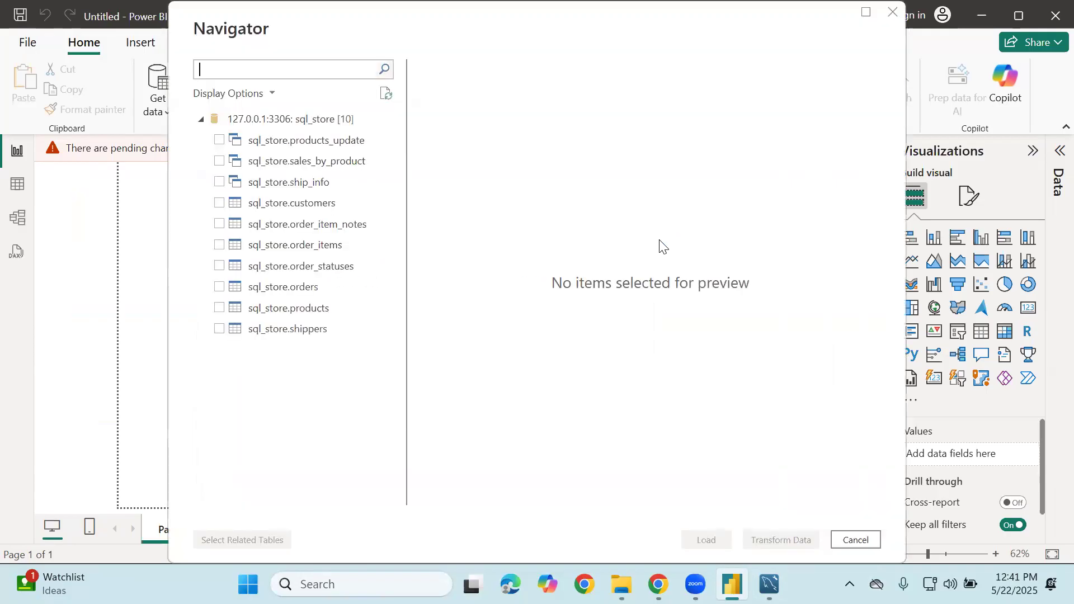
{"action": "left_click", "coordinate": [221, 204]}
{"action": "left_click", "coordinate": [219, 203]}
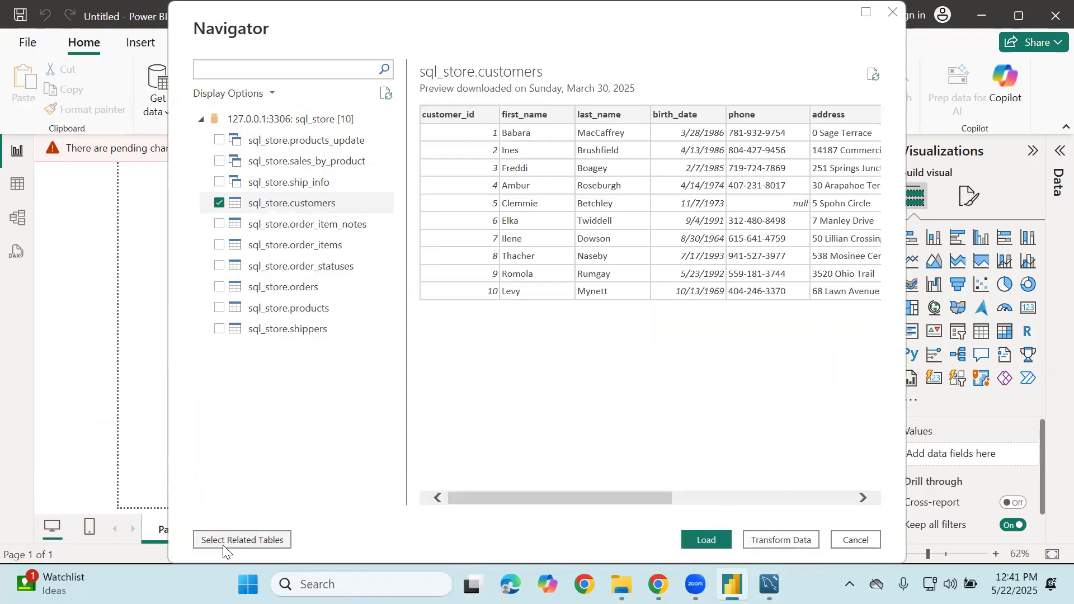
Add order_item_notes, order_items, order_statuses, orders, products and shippers, and open them in Power Query
{"action": "left_click", "coordinate": [223, 543]}
{"action": "left_click", "coordinate": [217, 223]}
{"action": "left_click", "coordinate": [220, 245]}
{"action": "left_click", "coordinate": [222, 267]}
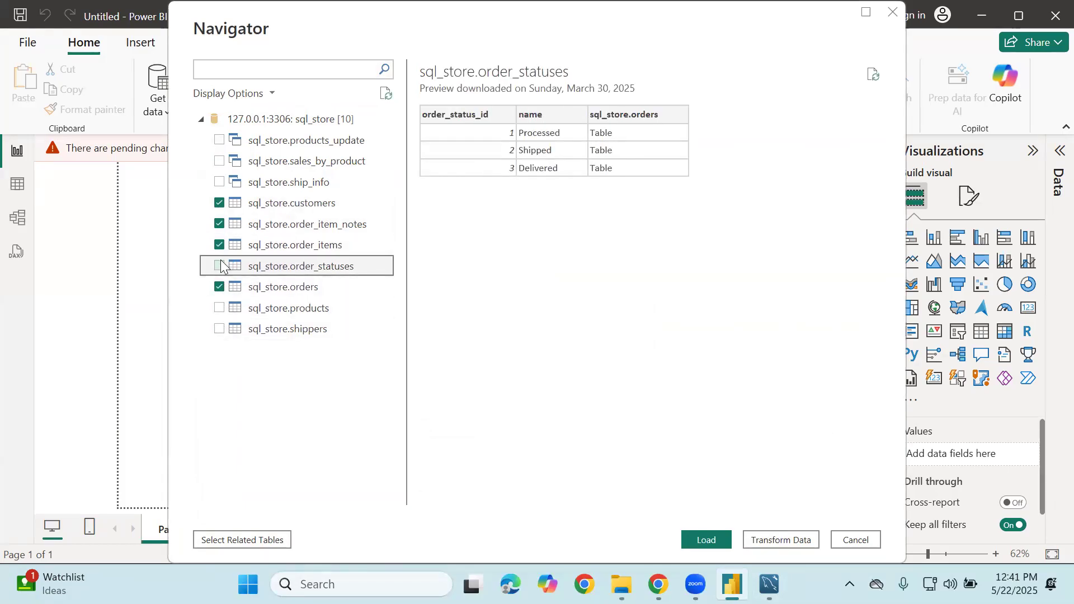
{"action": "left_click", "coordinate": [219, 266]}
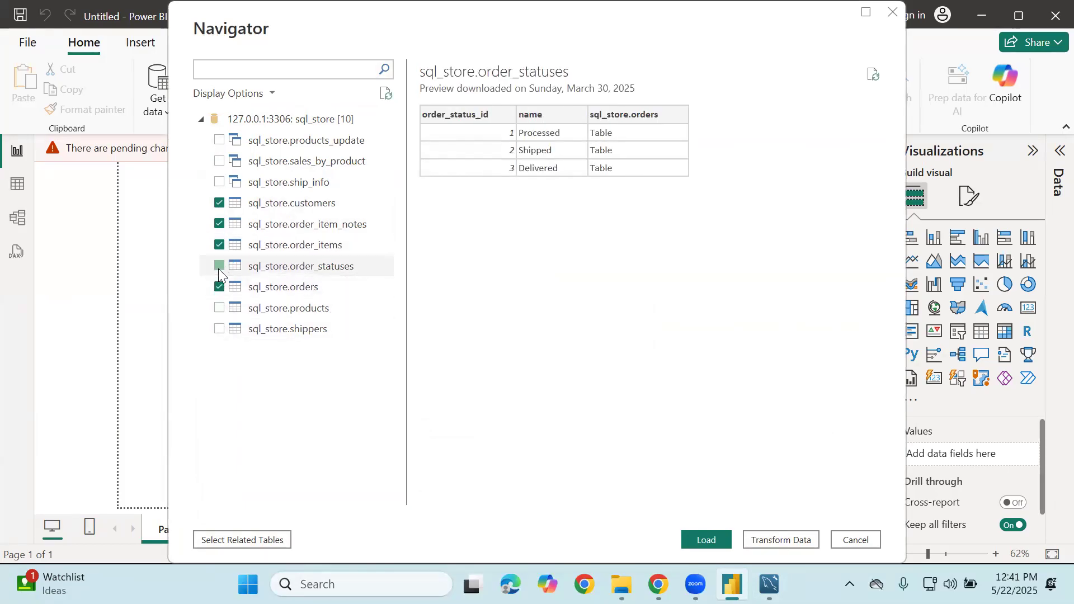
{"action": "left_click", "coordinate": [221, 308]}
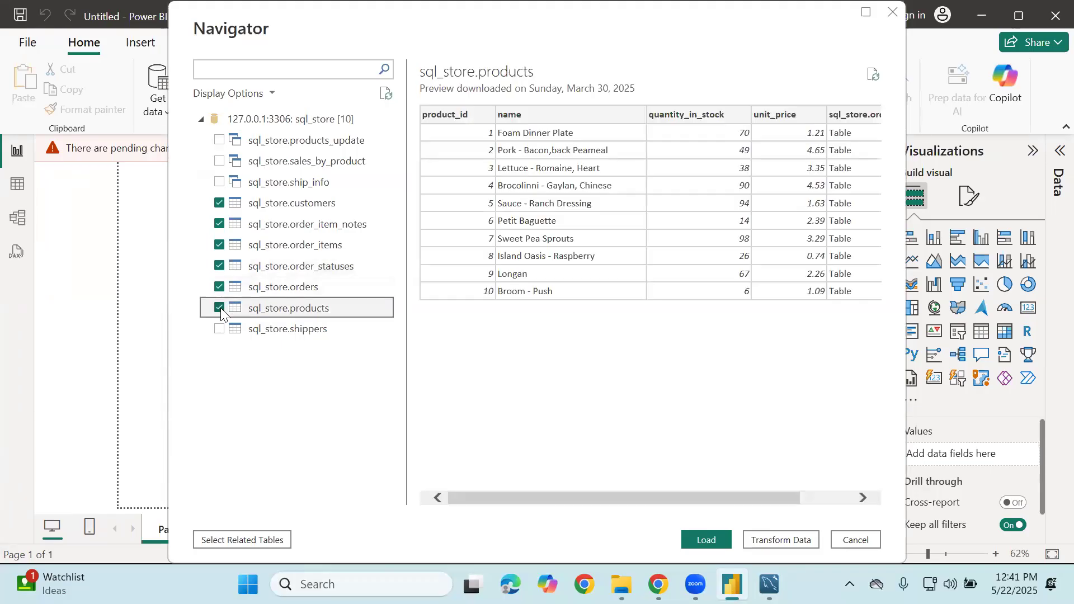
{"action": "left_click", "coordinate": [222, 337]}
{"action": "left_click", "coordinate": [217, 540]}
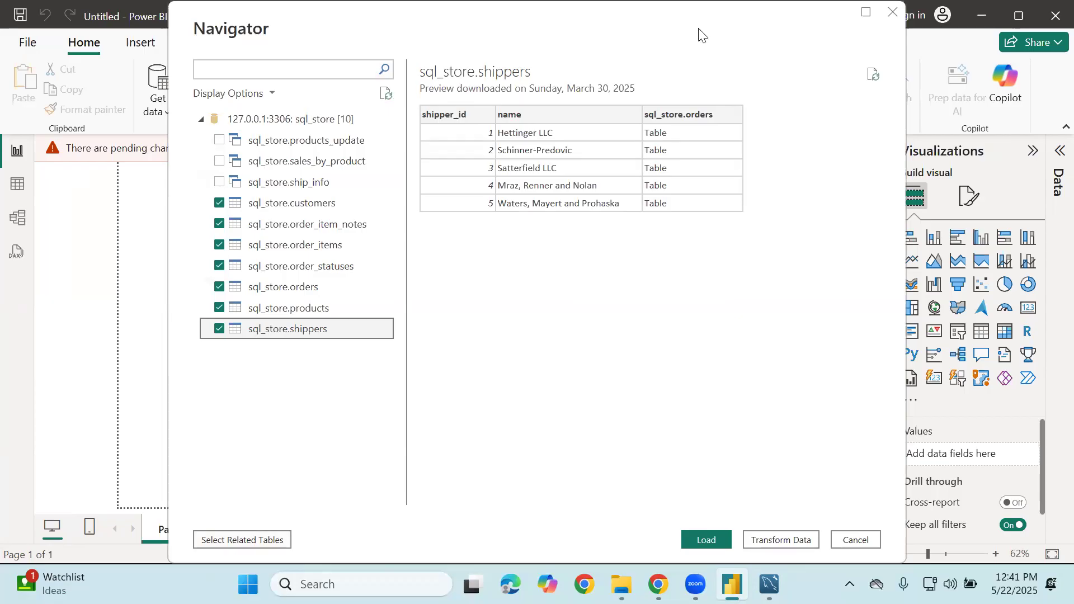
{"action": "left_click", "coordinate": [791, 538]}
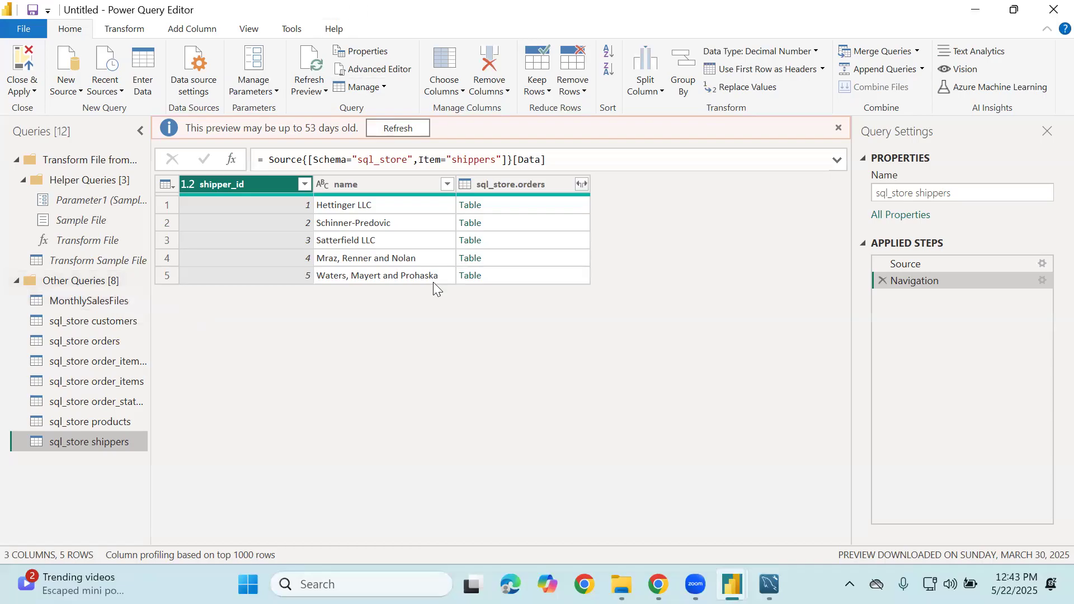
Refresh the outdated shippers preview, widen the Queries pane to show full names, and switch to the Meet call
{"action": "left_click", "coordinate": [381, 131]}
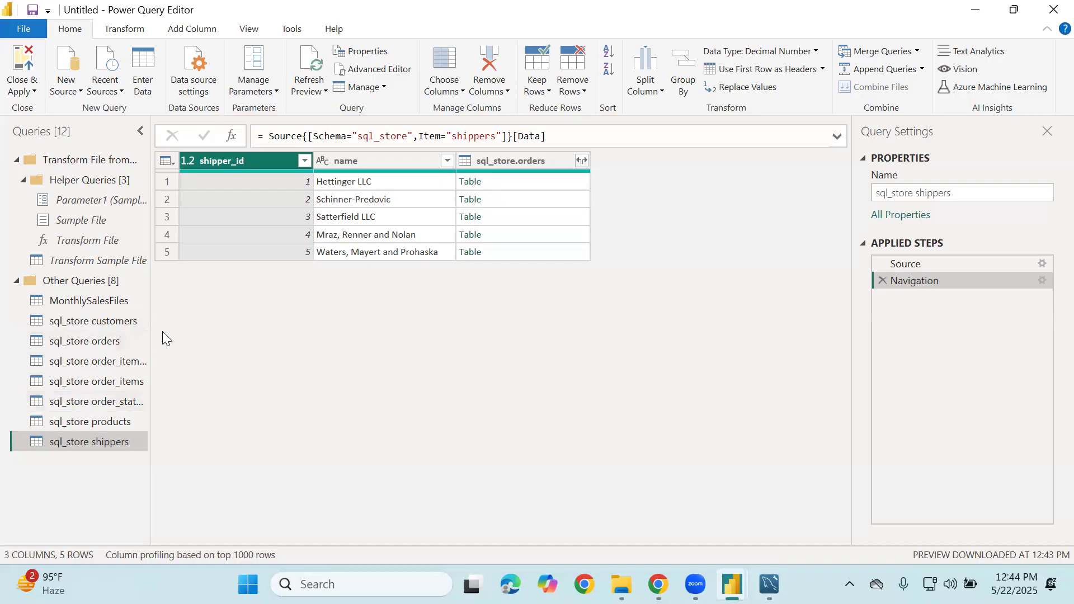
{"action": "left_click_drag", "start_coordinate": [150, 331], "coordinate": [225, 317]}
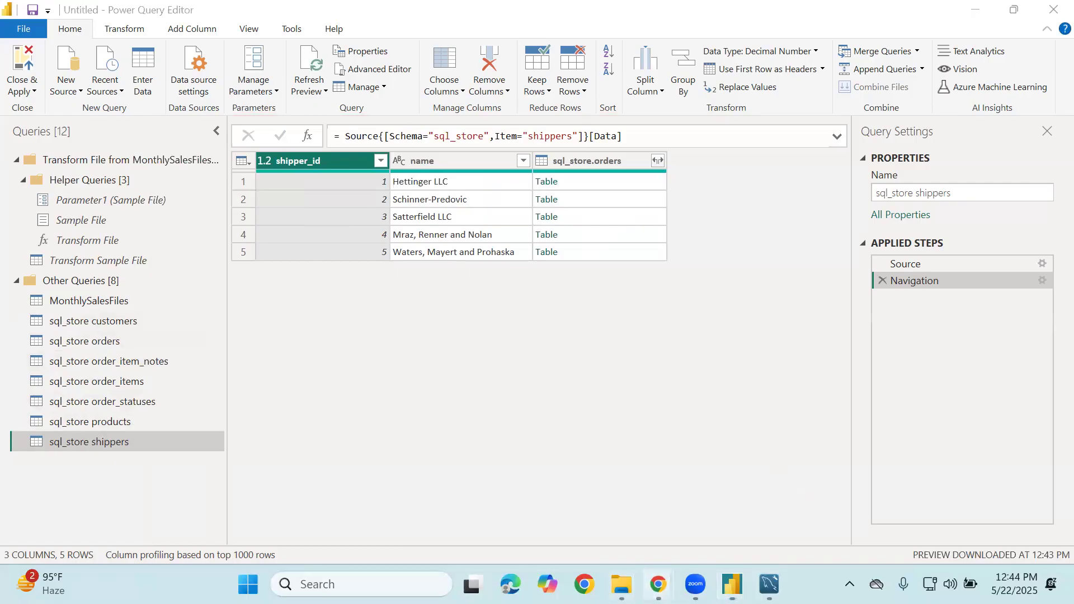
{"action": "mouse_move", "coordinate": [657, 584]}
{"action": "left_click", "coordinate": [568, 472]}
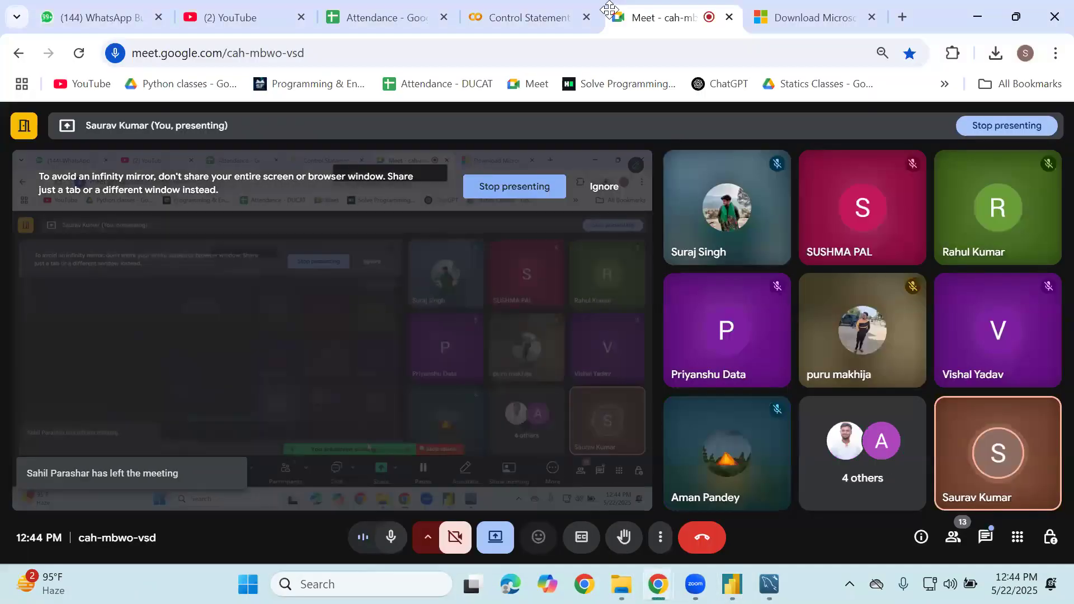
Stop presenting in Google Meet, then look through the People panel and close it
{"action": "left_click", "coordinate": [495, 537]}
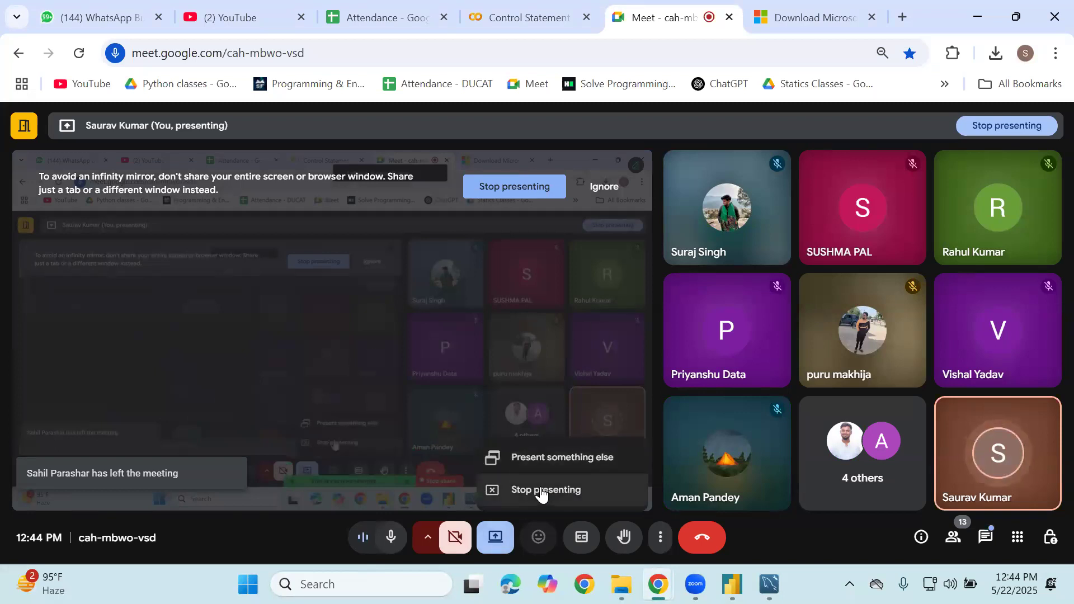
{"action": "left_click", "coordinate": [541, 491]}
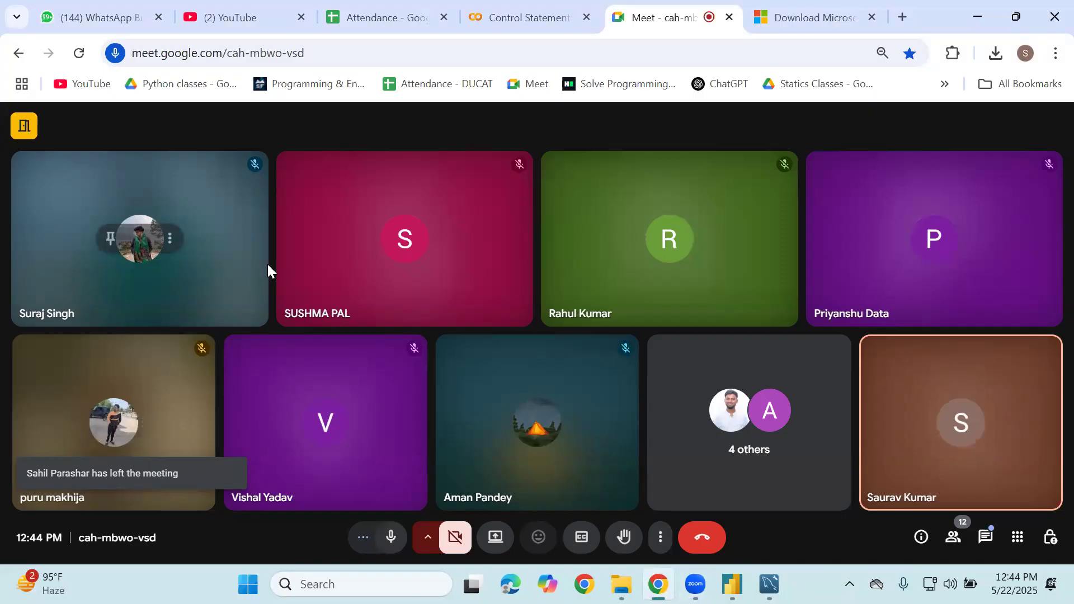
{"action": "left_click", "coordinate": [952, 537]}
{"action": "scroll", "coordinate": [954, 440], "scroll_direction": "down", "scroll_amount": 5}
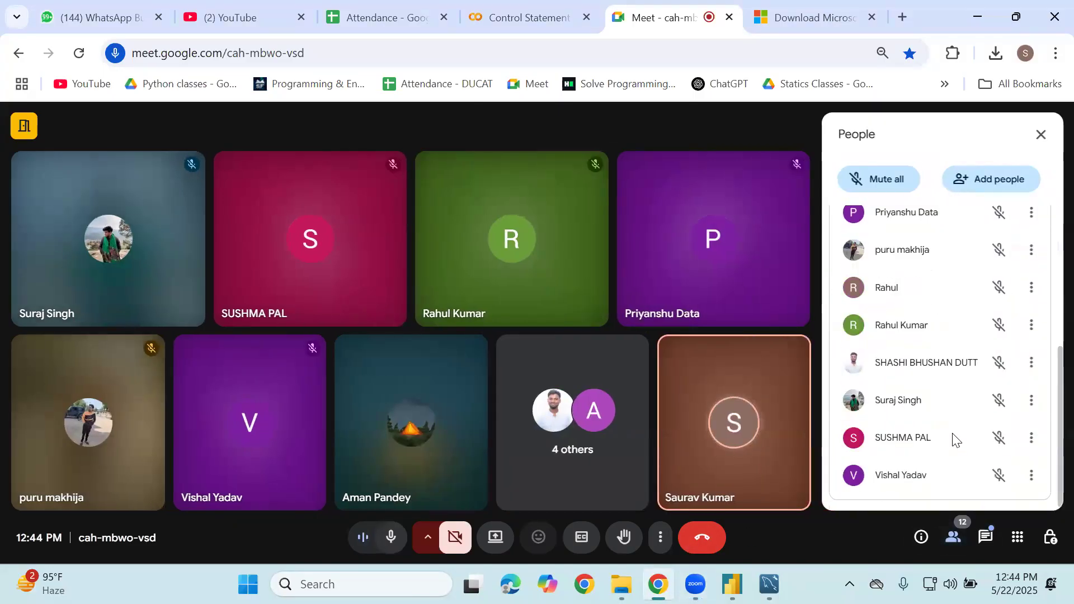
{"action": "scroll", "coordinate": [954, 440], "scroll_direction": "up", "scroll_amount": 5}
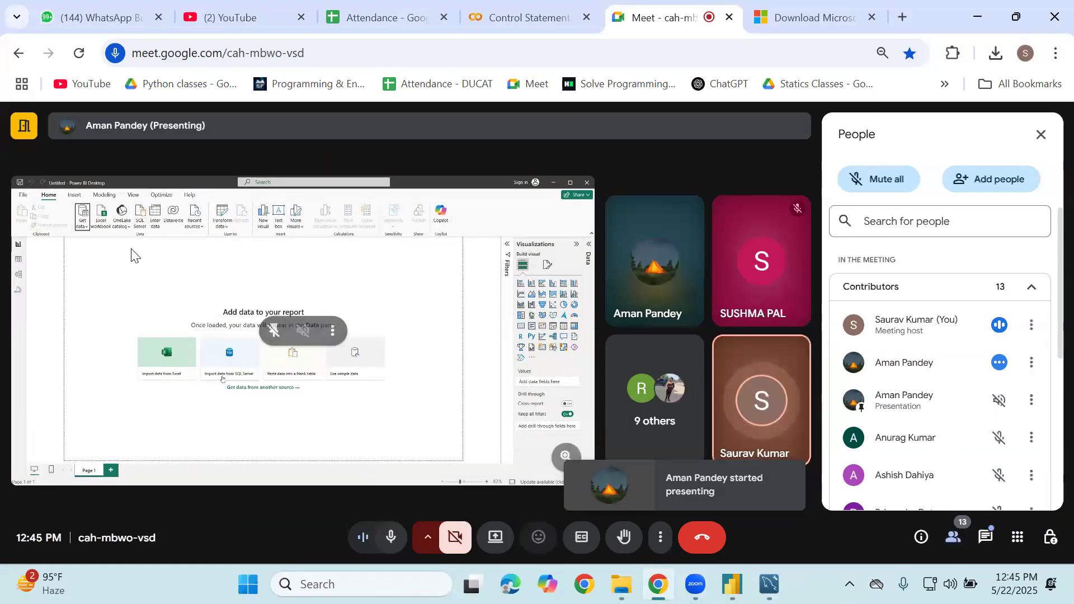
{"action": "left_click", "coordinate": [1041, 135]}
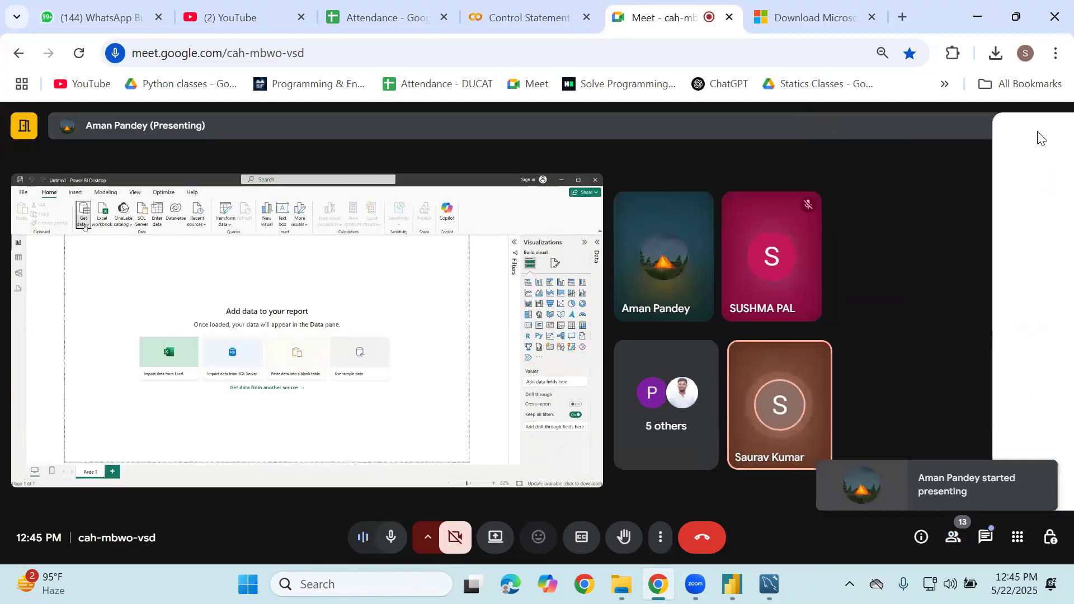
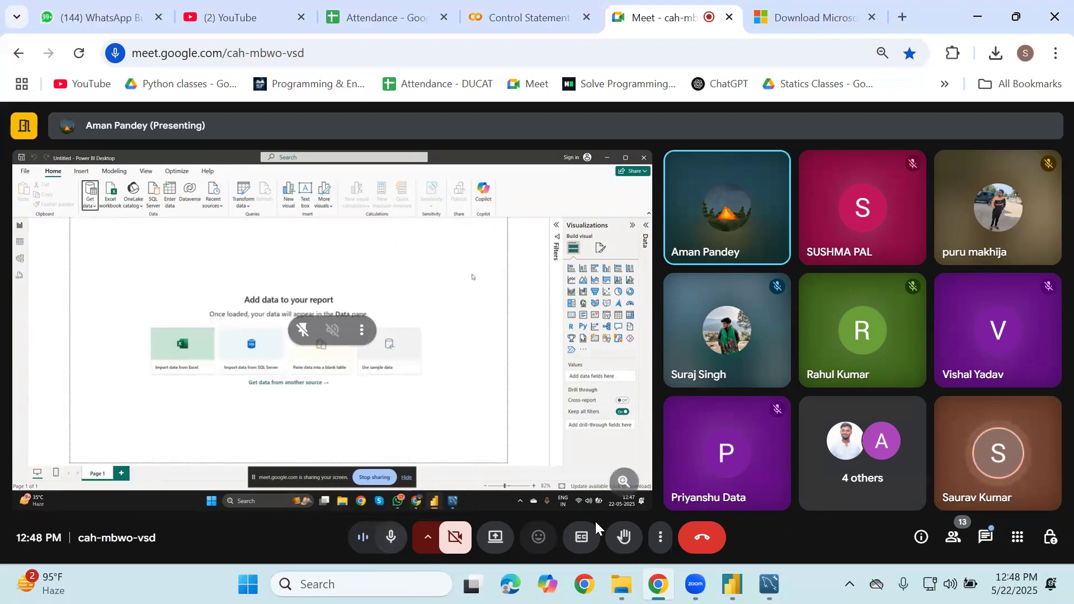
Present the entire screen to the Google Meet call
{"action": "left_click", "coordinate": [496, 537]}
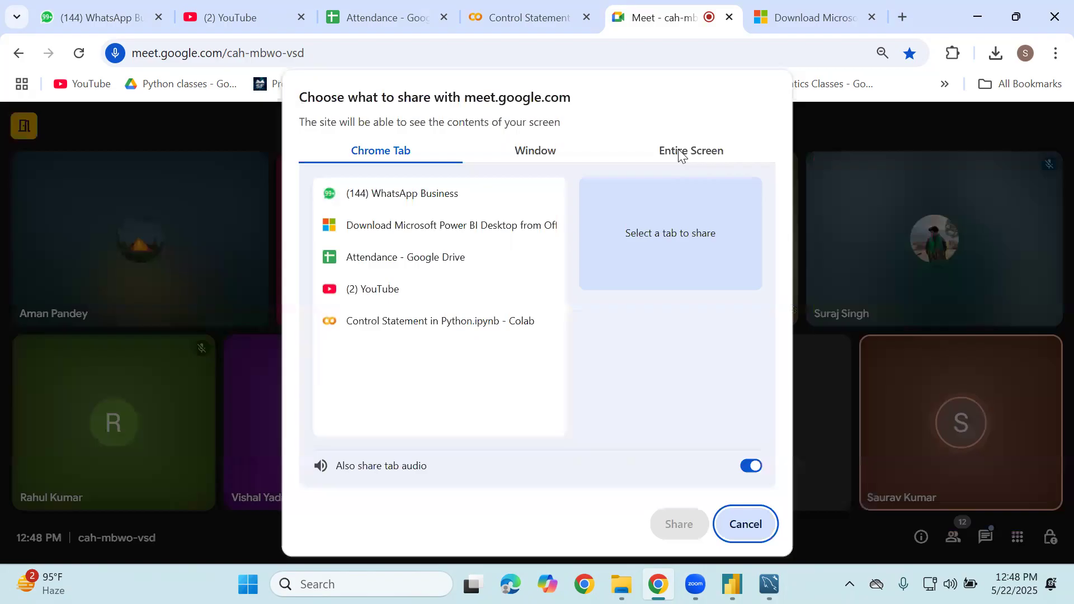
{"action": "left_click", "coordinate": [679, 151]}
{"action": "left_click", "coordinate": [435, 278]}
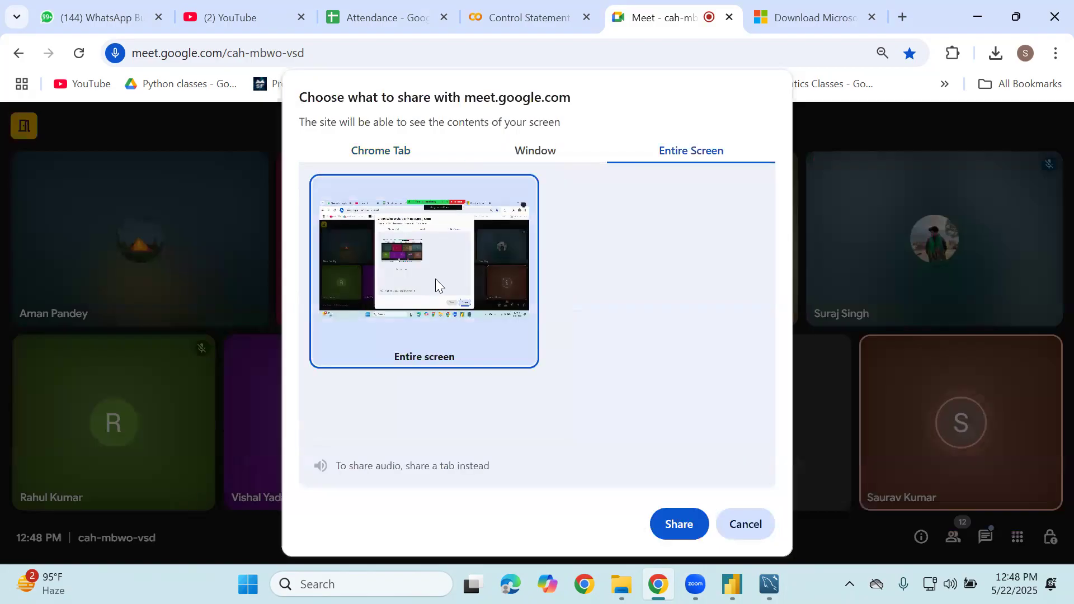
{"action": "left_click", "coordinate": [673, 529]}
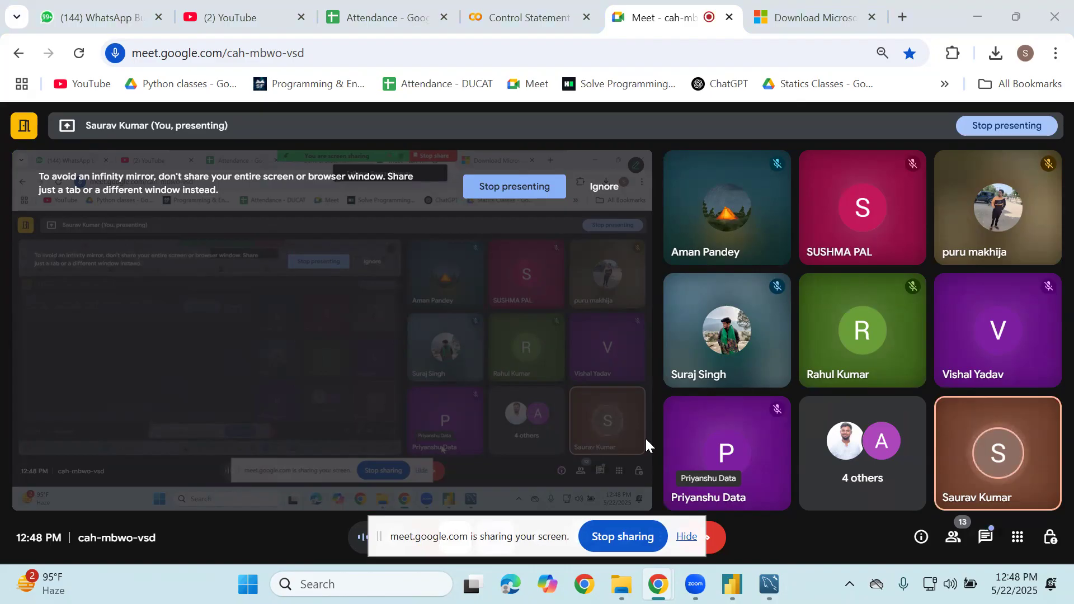
Dismiss the sharing notice and close Power Query Editor choosing Not now for applying changes
{"action": "left_click", "coordinate": [687, 544]}
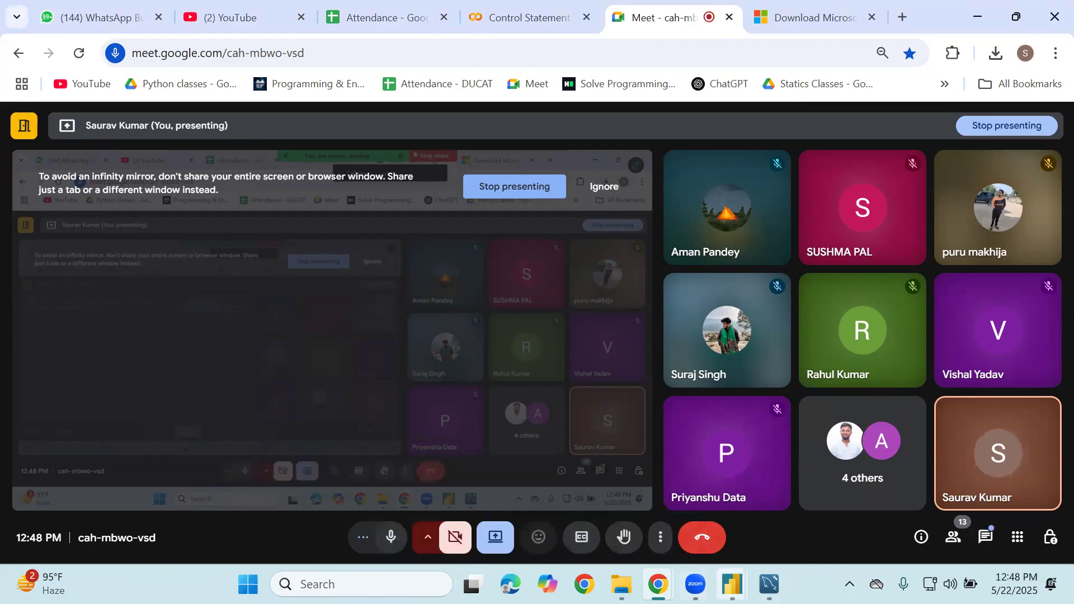
{"action": "mouse_move", "coordinate": [731, 585]}
{"action": "left_click", "coordinate": [817, 509]}
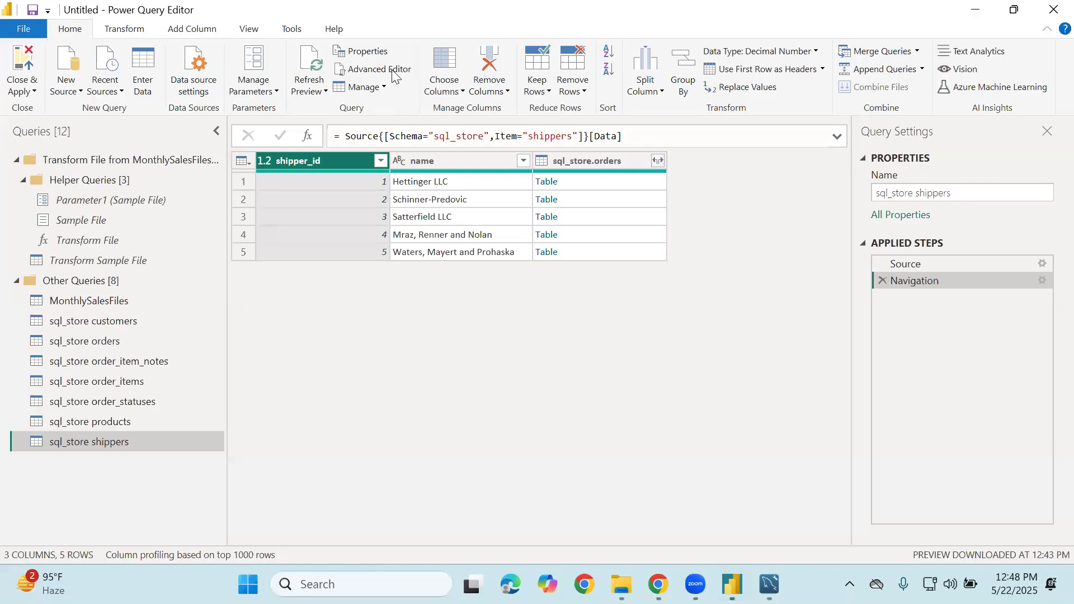
{"action": "left_click", "coordinate": [1051, 7]}
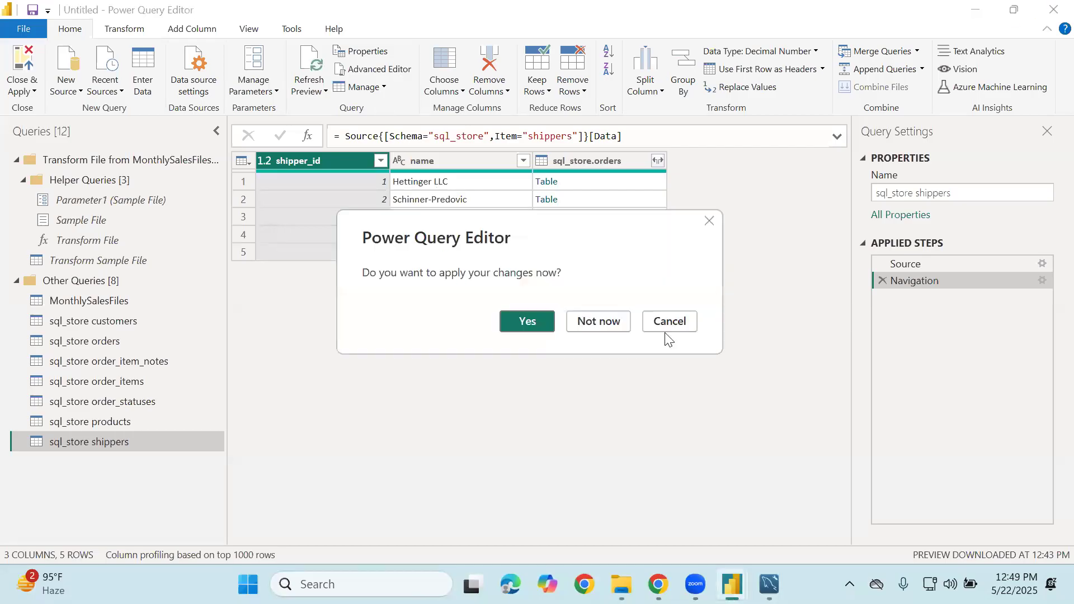
{"action": "left_click", "coordinate": [588, 330]}
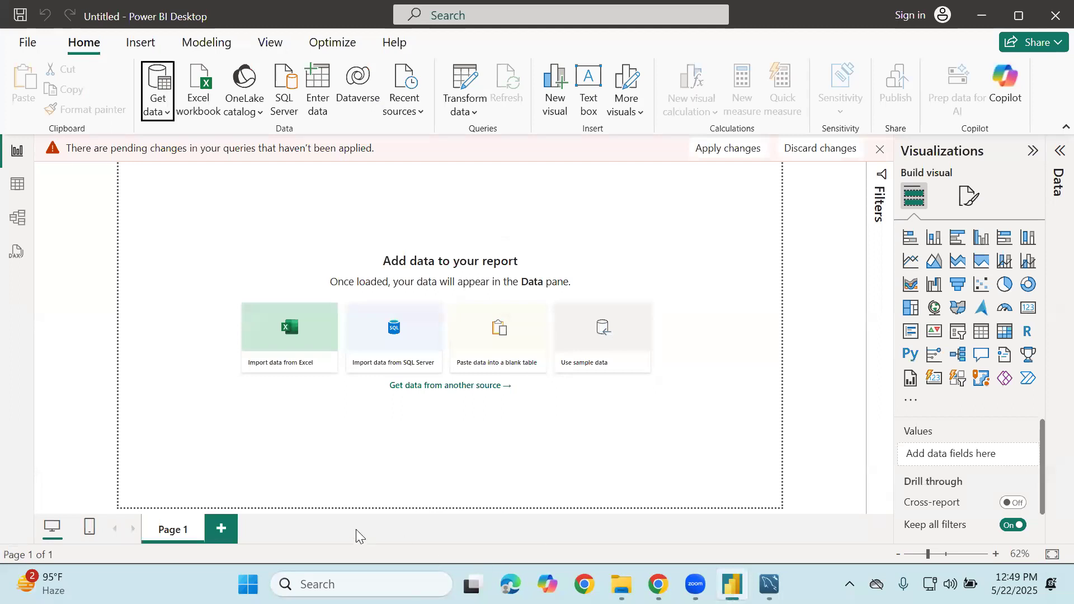
{"action": "left_click", "coordinate": [320, 583]}
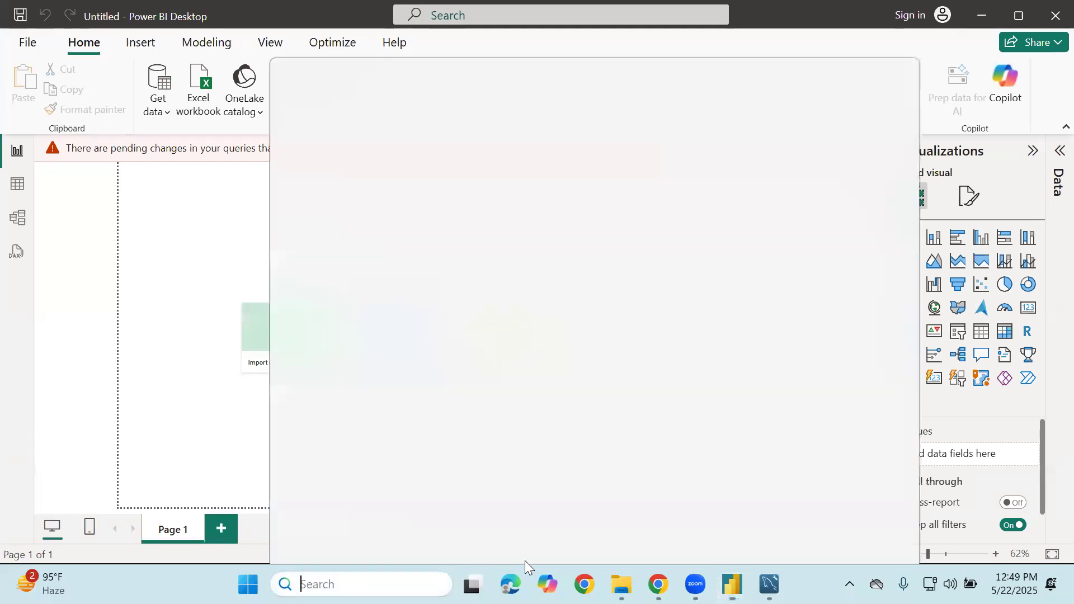
In File Explorer, go up from MonthlySalesFiles into the D_Drive Backup folder
{"action": "mouse_move", "coordinate": [622, 585]}
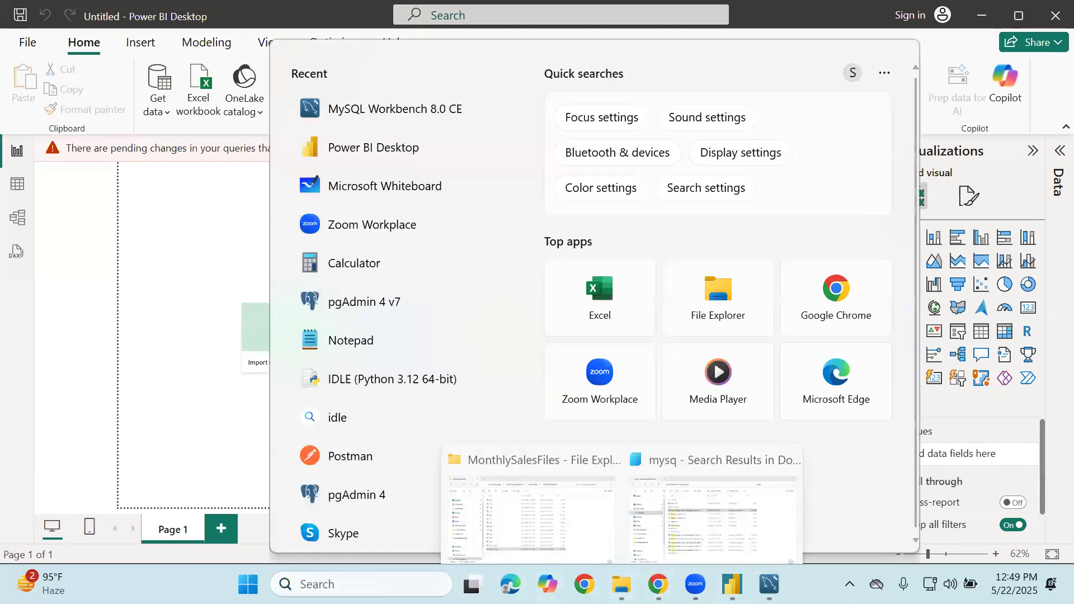
{"action": "left_click", "coordinate": [591, 506]}
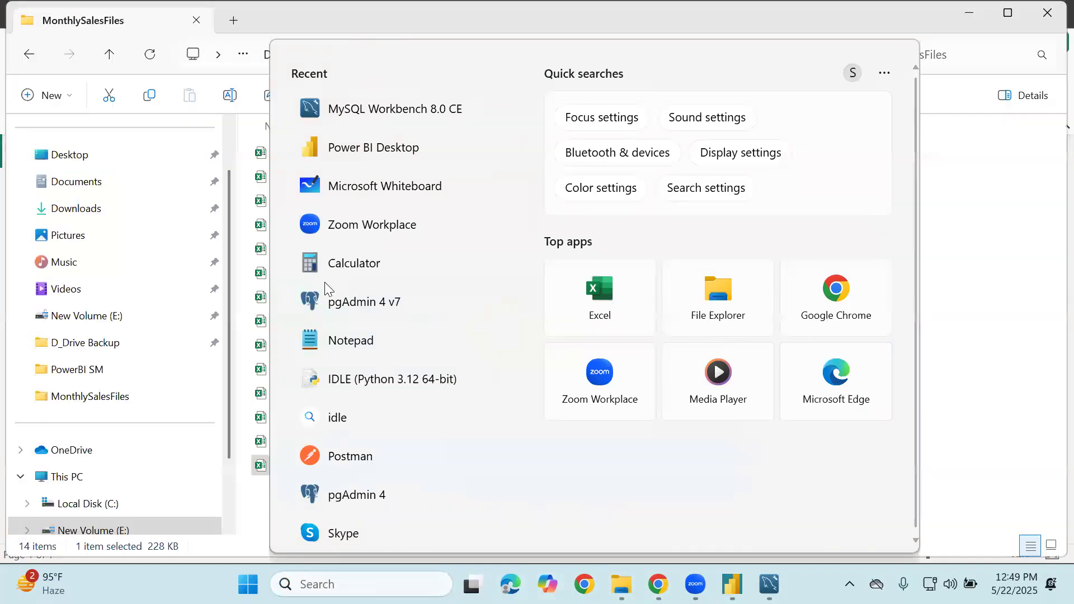
{"action": "left_click", "coordinate": [113, 55]}
{"action": "scroll", "coordinate": [168, 236], "scroll_direction": "down", "scroll_amount": 1}
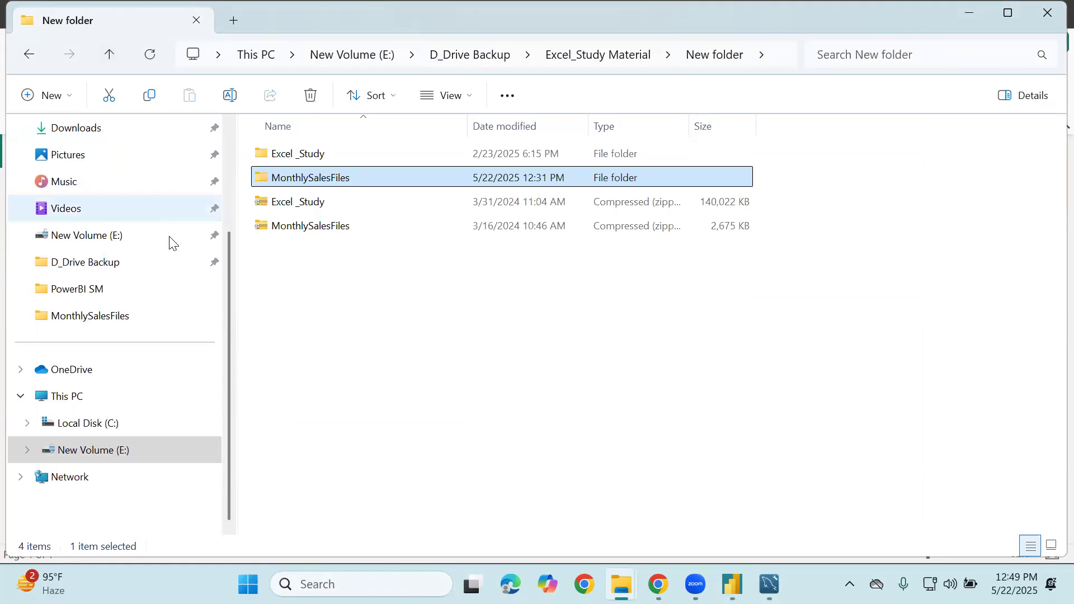
{"action": "left_click", "coordinate": [129, 265]}
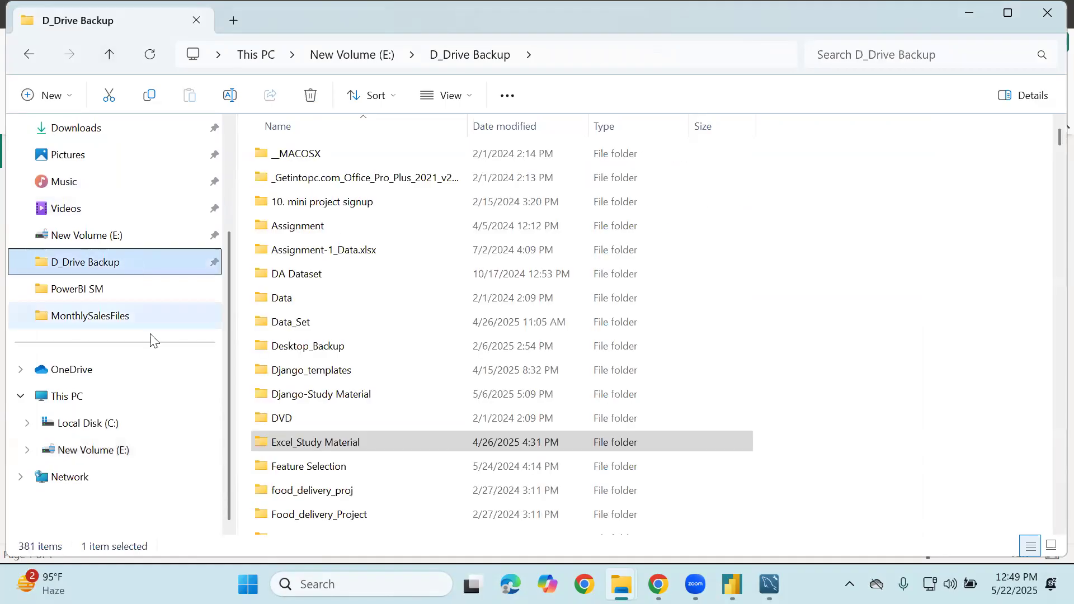
Open the PowerBI SM folder and select the Northwind Sample Database OData Link document
{"action": "left_click", "coordinate": [358, 443]}
{"action": "scroll", "coordinate": [359, 449], "scroll_direction": "down", "scroll_amount": 3}
{"action": "scroll", "coordinate": [358, 450], "scroll_direction": "up", "scroll_amount": 3}
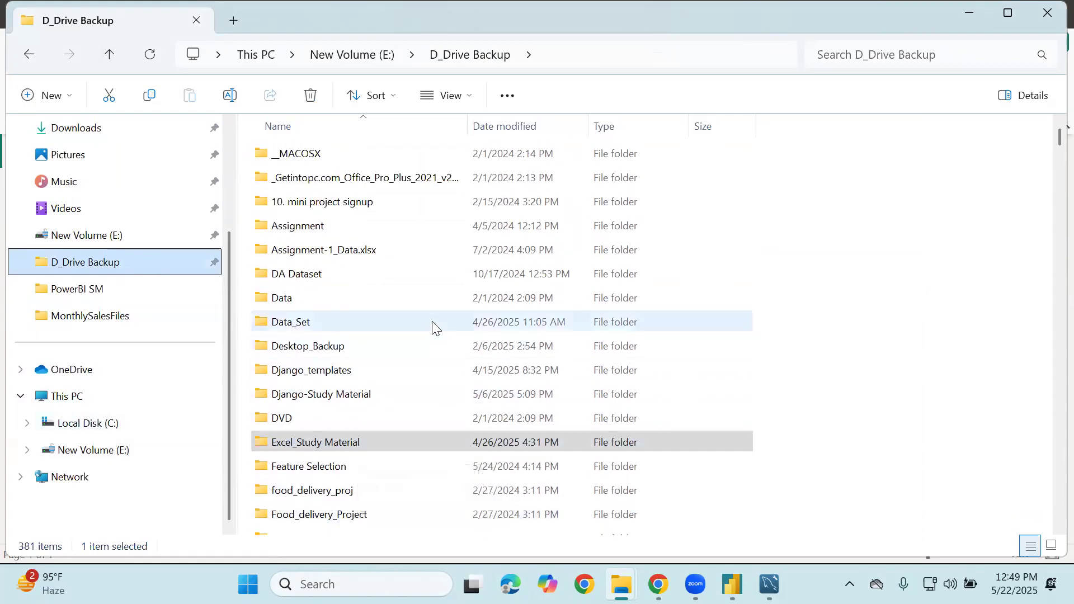
{"action": "scroll", "coordinate": [432, 327], "scroll_direction": "down", "scroll_amount": 7}
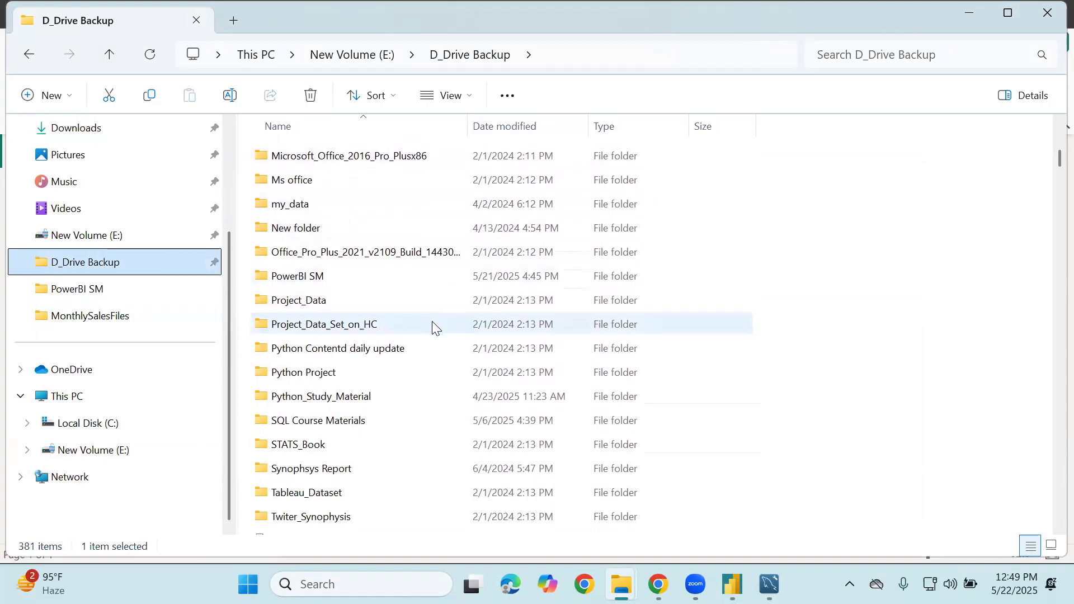
{"action": "double_click", "coordinate": [345, 280]}
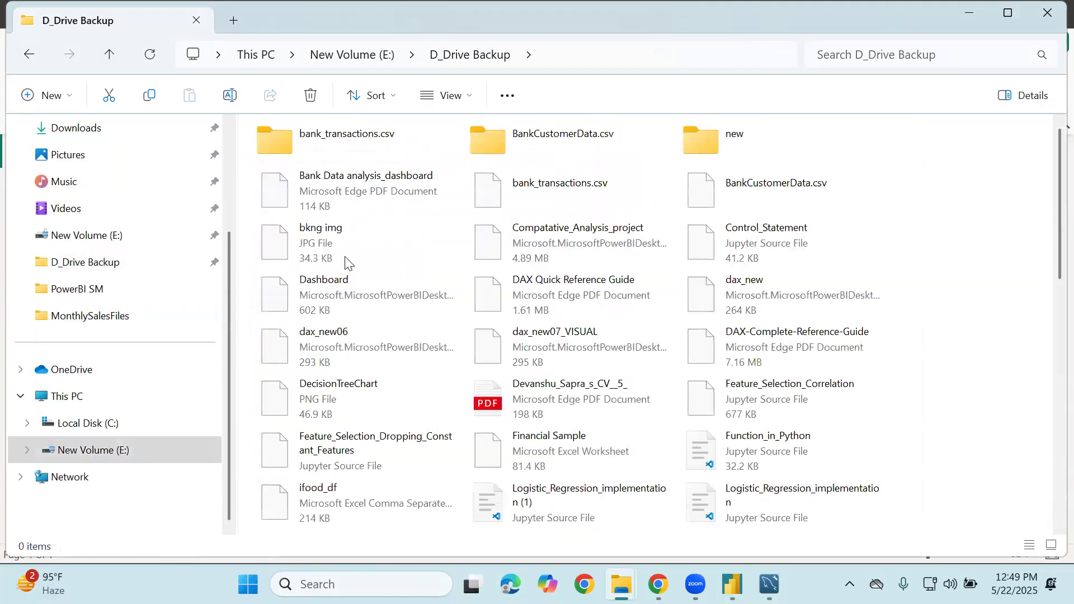
{"action": "scroll", "coordinate": [506, 424], "scroll_direction": "down", "scroll_amount": 4}
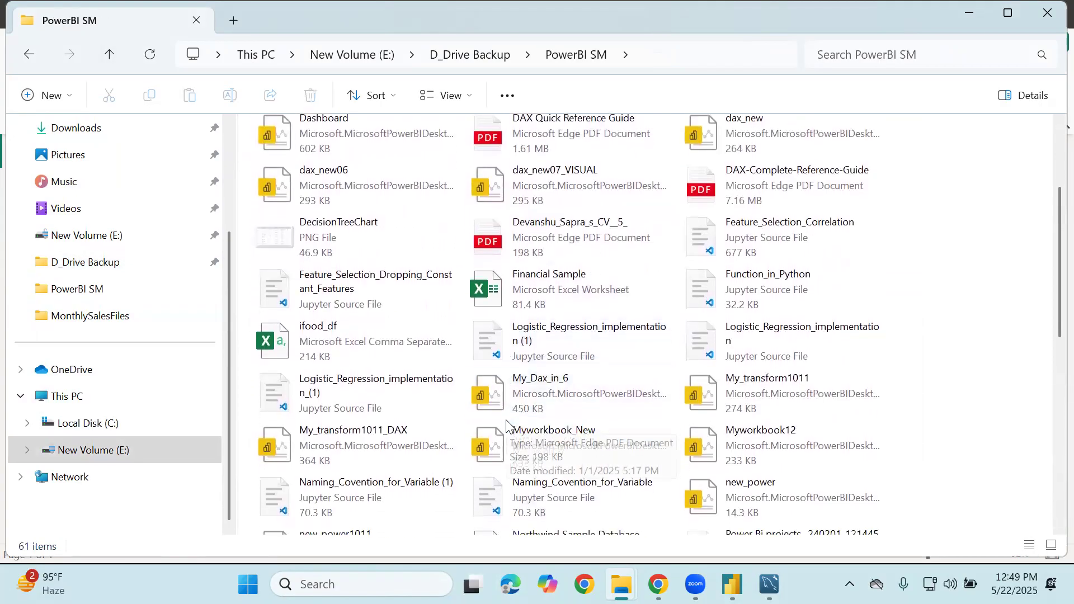
{"action": "scroll", "coordinate": [506, 425], "scroll_direction": "down", "scroll_amount": 1}
{"action": "left_click", "coordinate": [513, 442]}
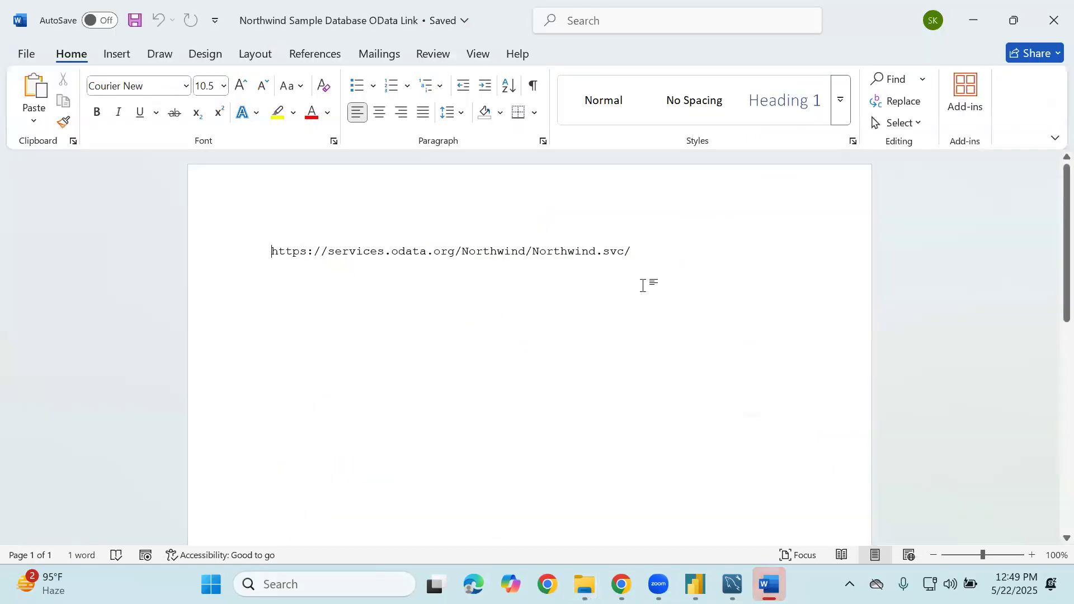
Copy the Northwind OData service URL from Word, then open Power BI's Get data source list
{"action": "left_click_drag", "start_coordinate": [648, 249], "coordinate": [375, 229]}
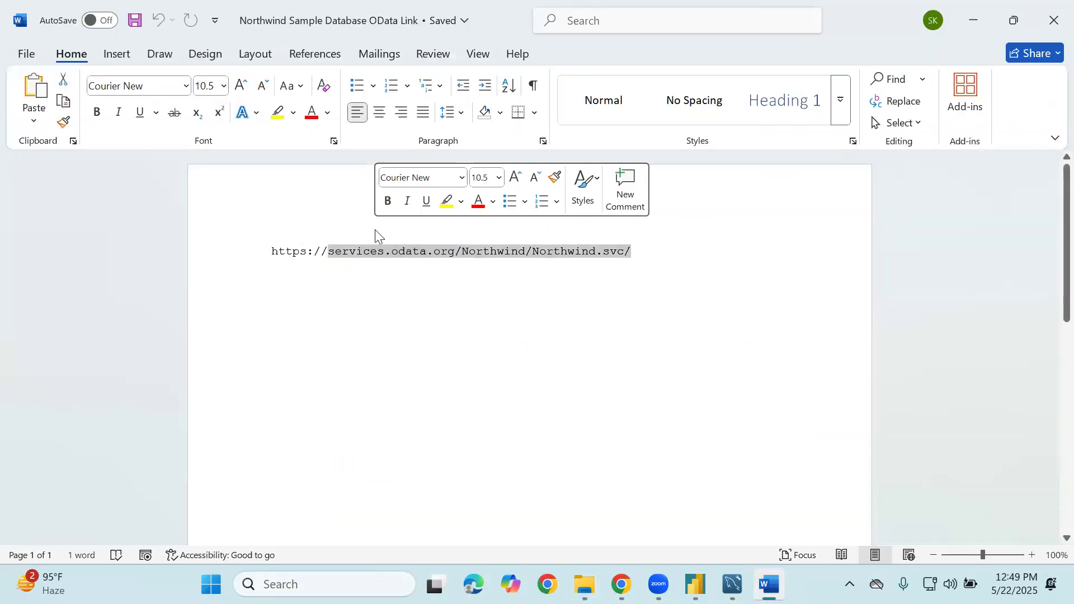
{"action": "key", "text": "ctrl+a"}
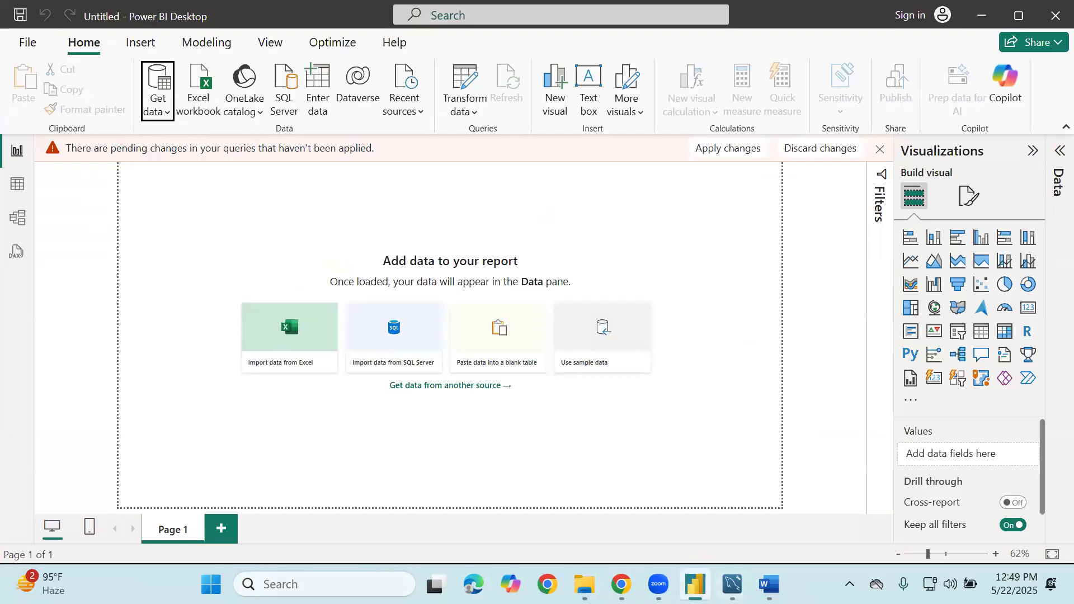
{"action": "mouse_move", "coordinate": [695, 584]}
{"action": "mouse_move", "coordinate": [585, 585]}
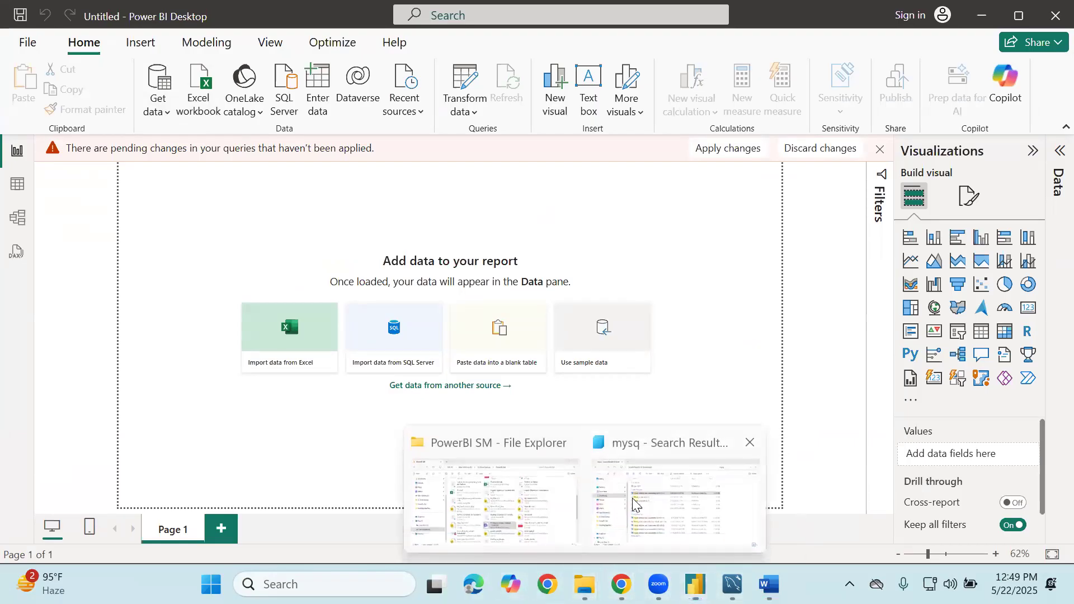
{"action": "left_click", "coordinate": [633, 504]}
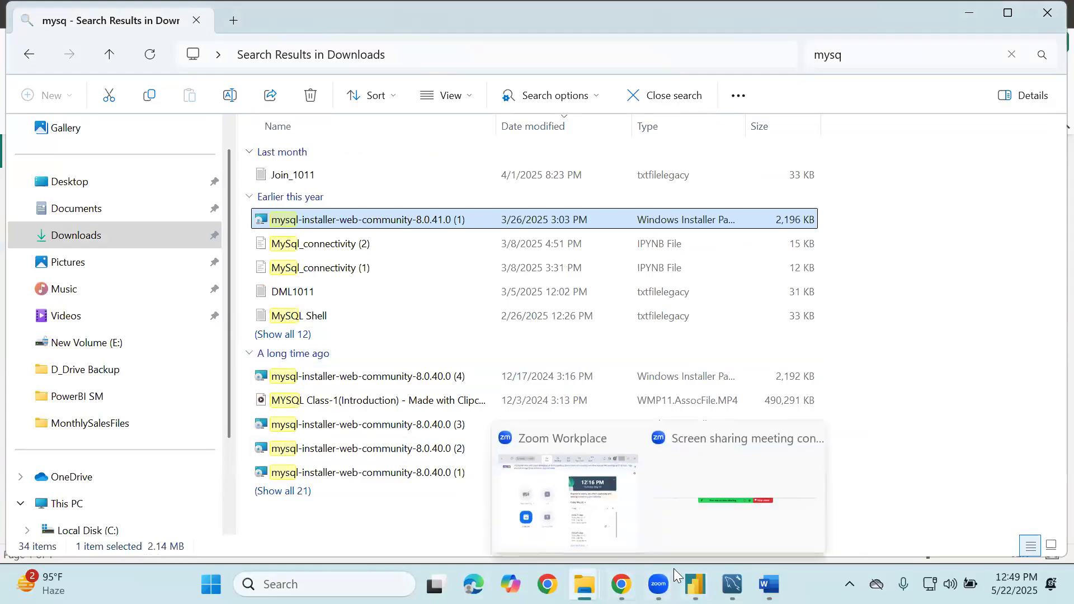
{"action": "left_click", "coordinate": [750, 506]}
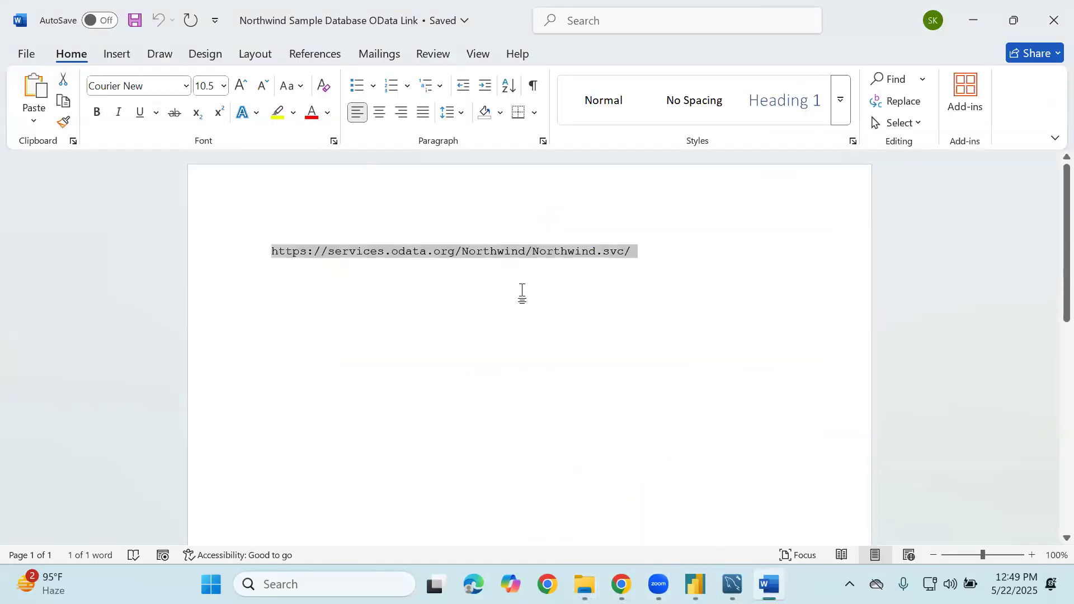
{"action": "left_click", "coordinate": [640, 235]}
{"action": "left_click_drag", "start_coordinate": [638, 242], "coordinate": [264, 244]}
{"action": "key", "text": "ctrl+c"}
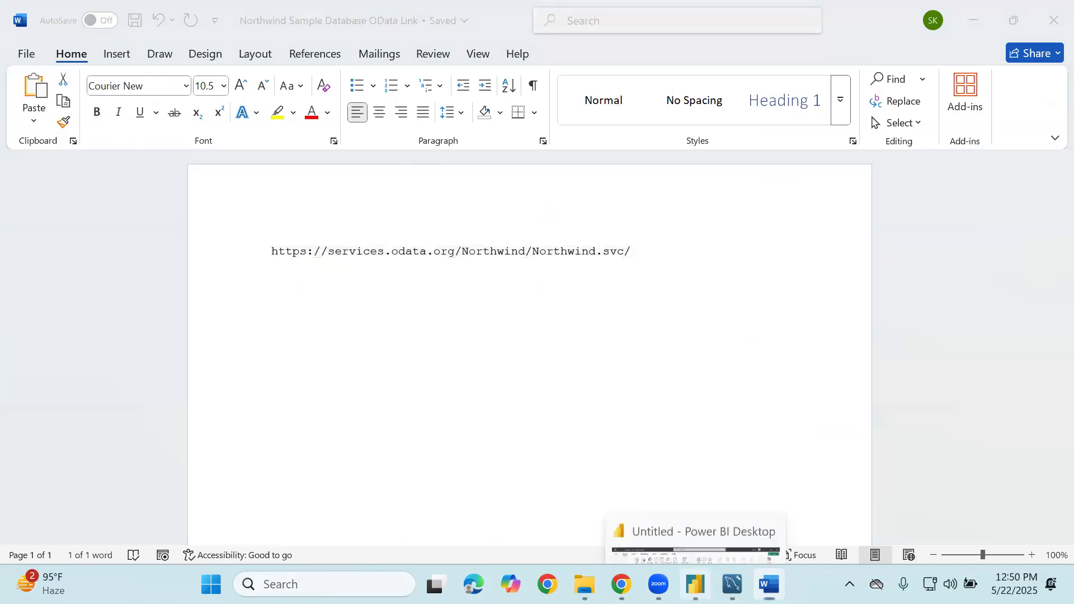
{"action": "left_click", "coordinate": [695, 584]}
{"action": "left_click", "coordinate": [155, 122]}
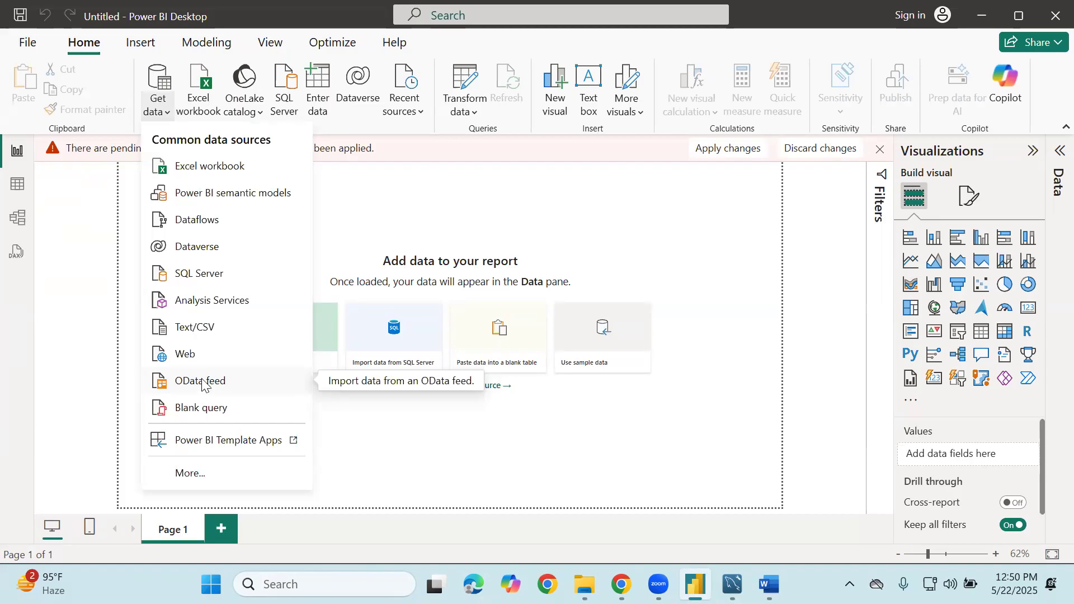
Connect to an OData feed using the pasted Northwind service URL
{"action": "left_click", "coordinate": [201, 383]}
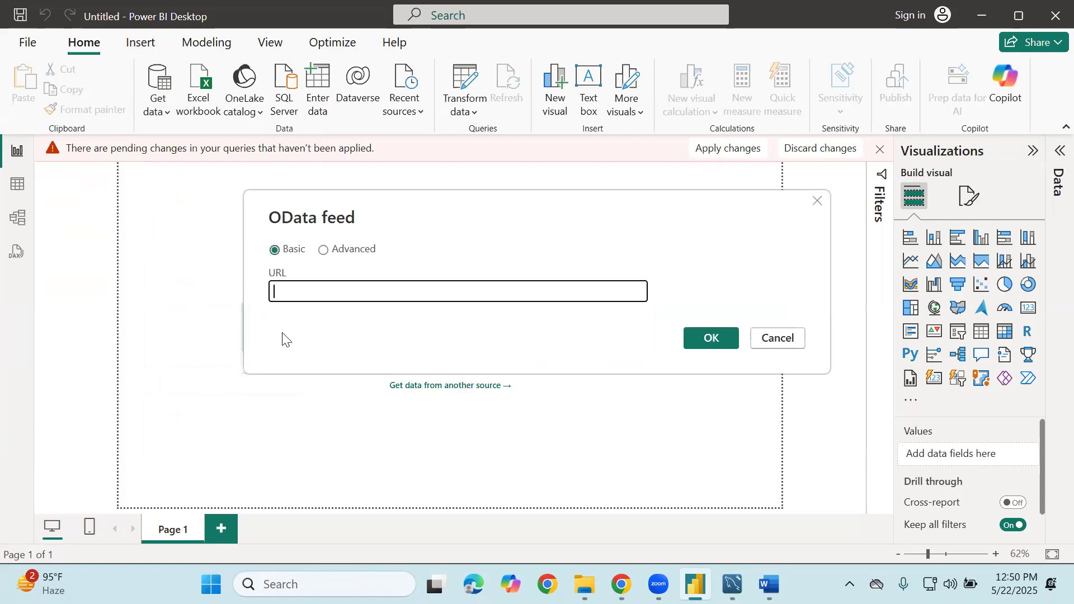
{"action": "key", "text": "ctrl+v"}
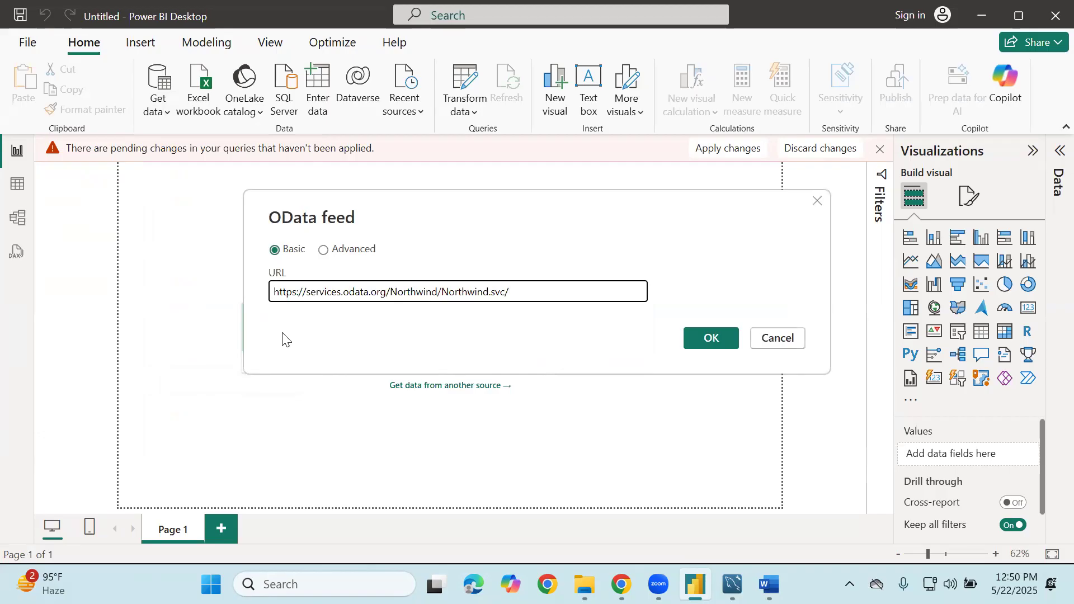
{"action": "left_click", "coordinate": [706, 342]}
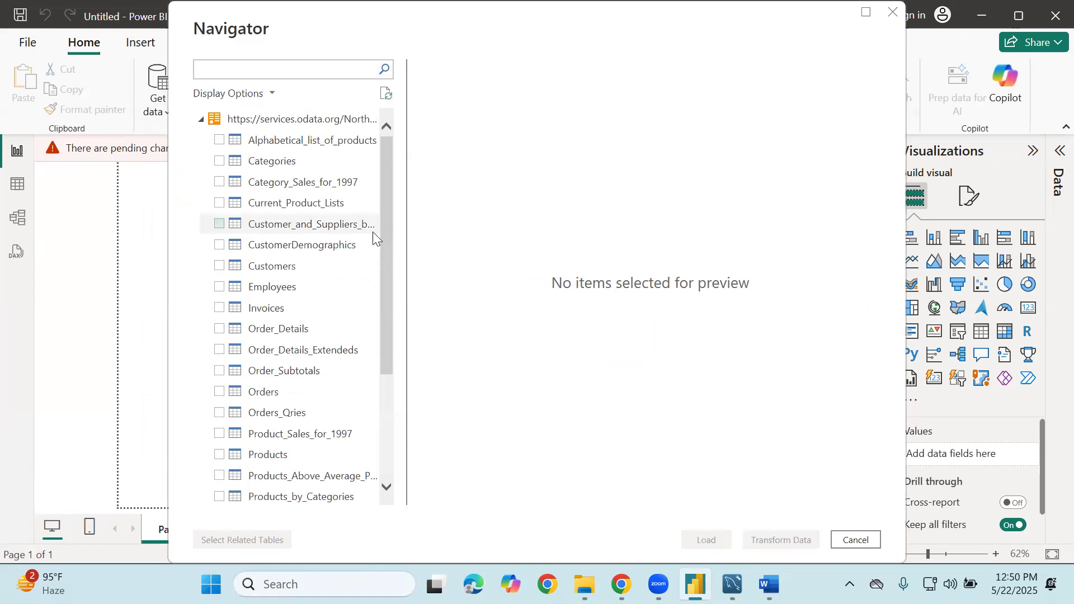
Tick Customers, Employees, Invoices, Orders, Products, Regions, Shippers and Suppliers in the Navigator
{"action": "left_click", "coordinate": [218, 266]}
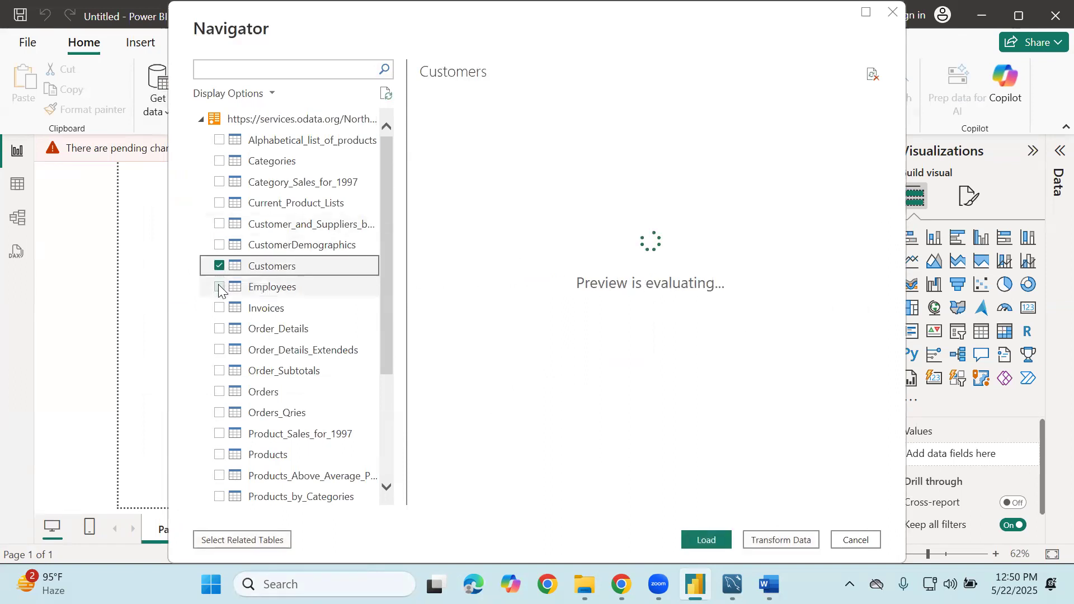
{"action": "left_click", "coordinate": [218, 286]}
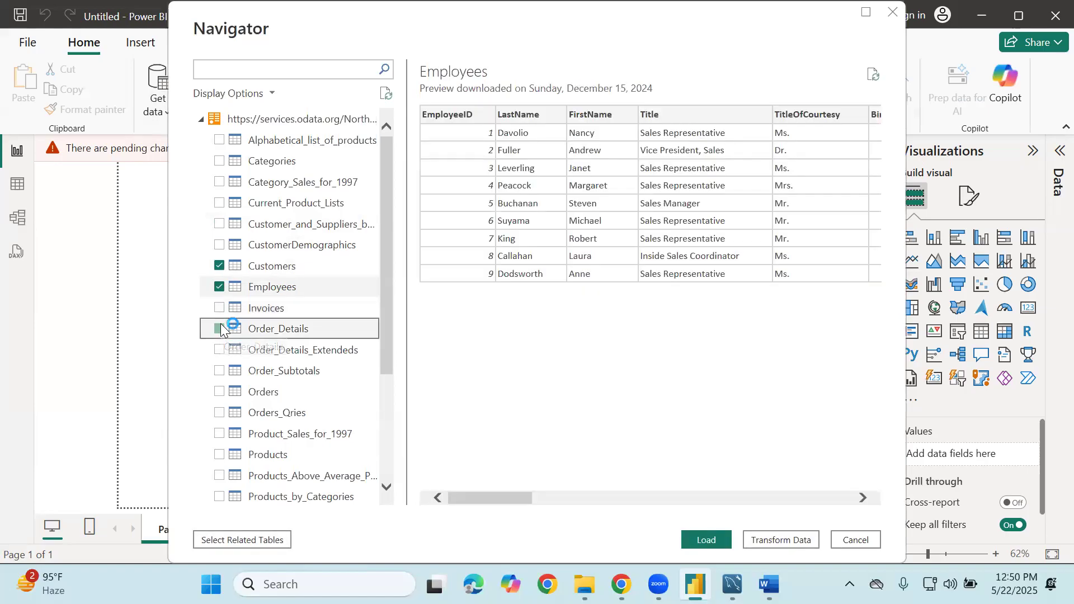
{"action": "left_click", "coordinate": [215, 307]}
{"action": "scroll", "coordinate": [215, 308], "scroll_direction": "down", "scroll_amount": 3}
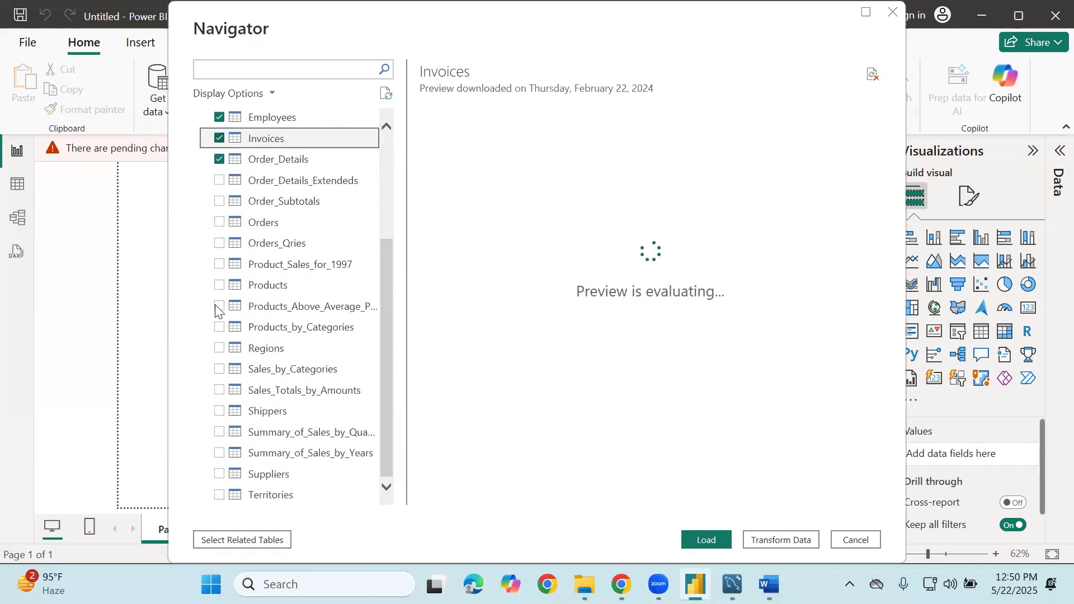
{"action": "left_click", "coordinate": [219, 221]}
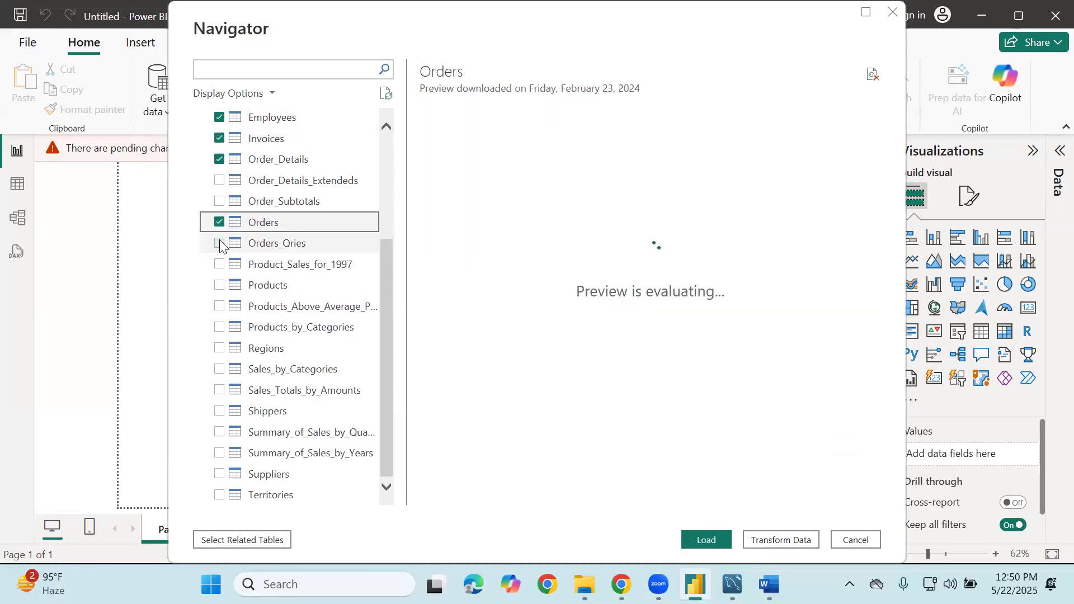
{"action": "left_click", "coordinate": [219, 285]}
{"action": "left_click", "coordinate": [217, 347]}
{"action": "left_click", "coordinate": [218, 410]}
{"action": "left_click", "coordinate": [223, 474]}
Add Territories and Categories, then load the selected tables with Transform Data
{"action": "left_click", "coordinate": [220, 498]}
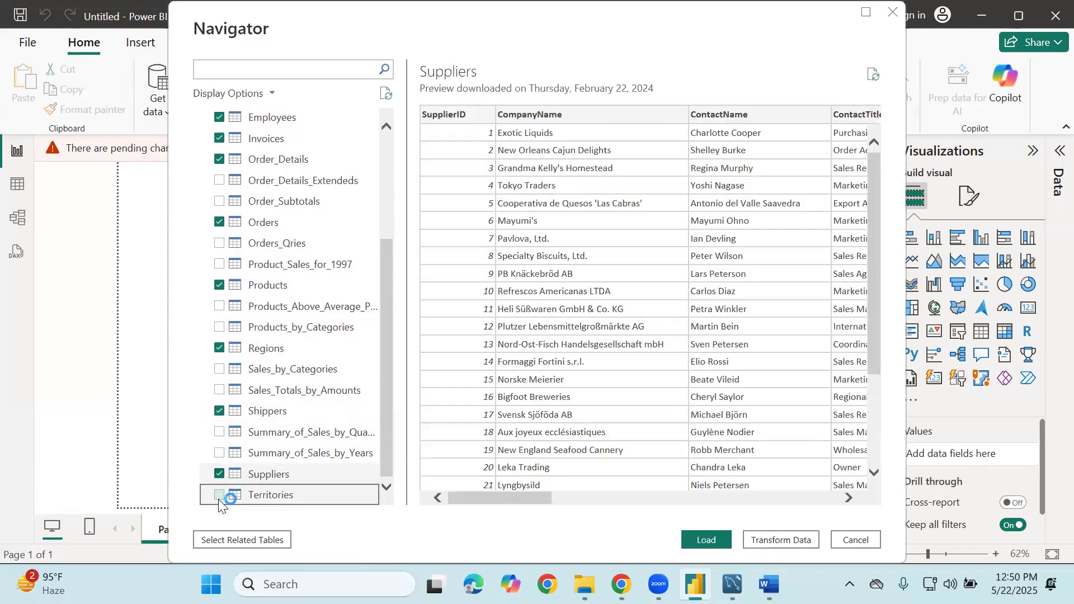
{"action": "left_click", "coordinate": [218, 497]}
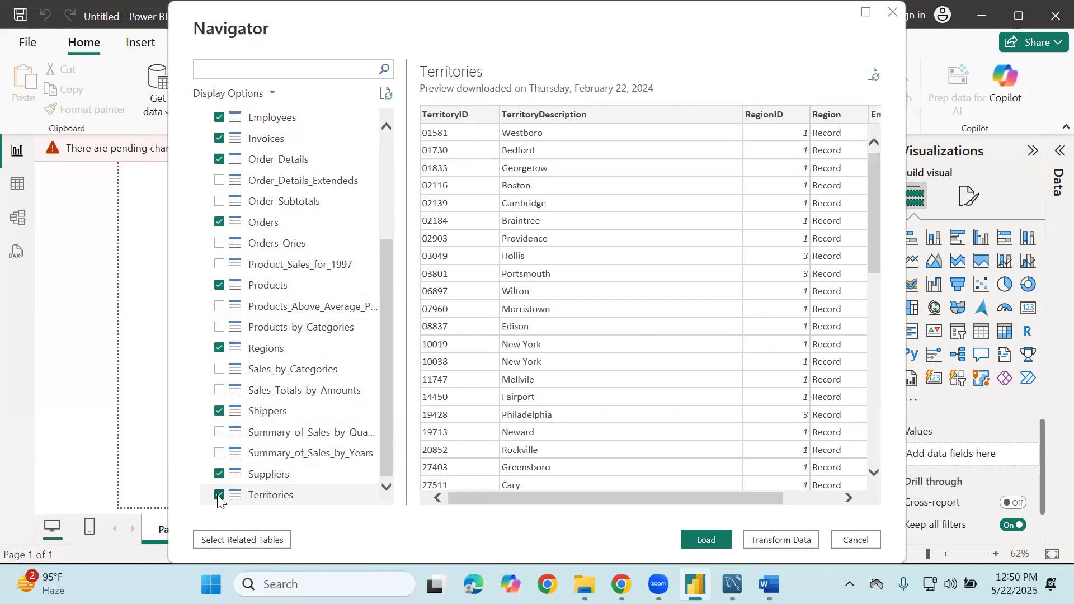
{"action": "scroll", "coordinate": [235, 306], "scroll_direction": "up", "scroll_amount": 3}
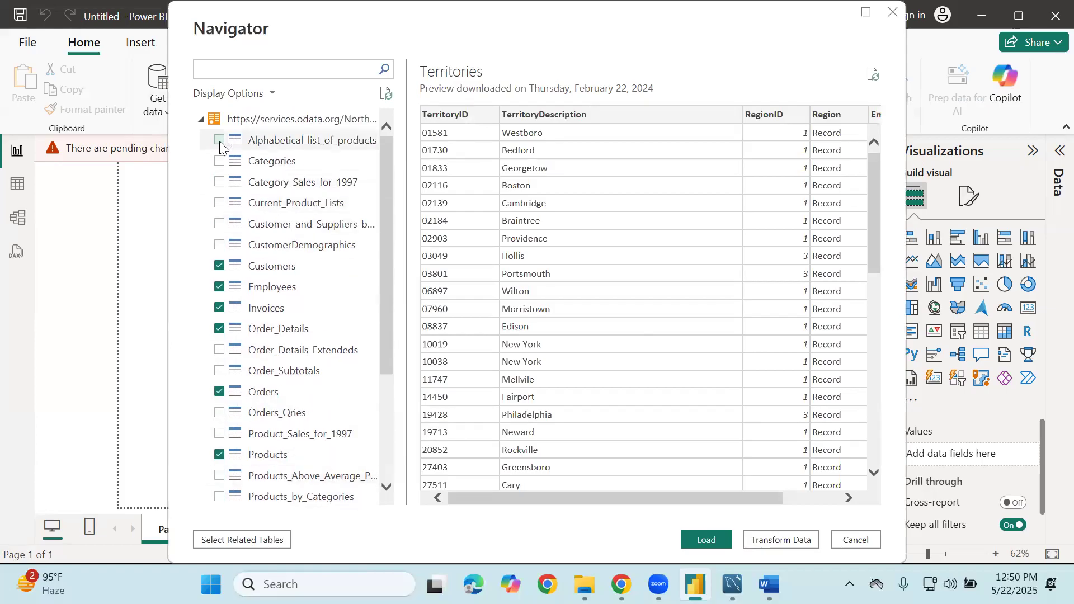
{"action": "left_click", "coordinate": [219, 161]}
{"action": "scroll", "coordinate": [270, 286], "scroll_direction": "down", "scroll_amount": 3}
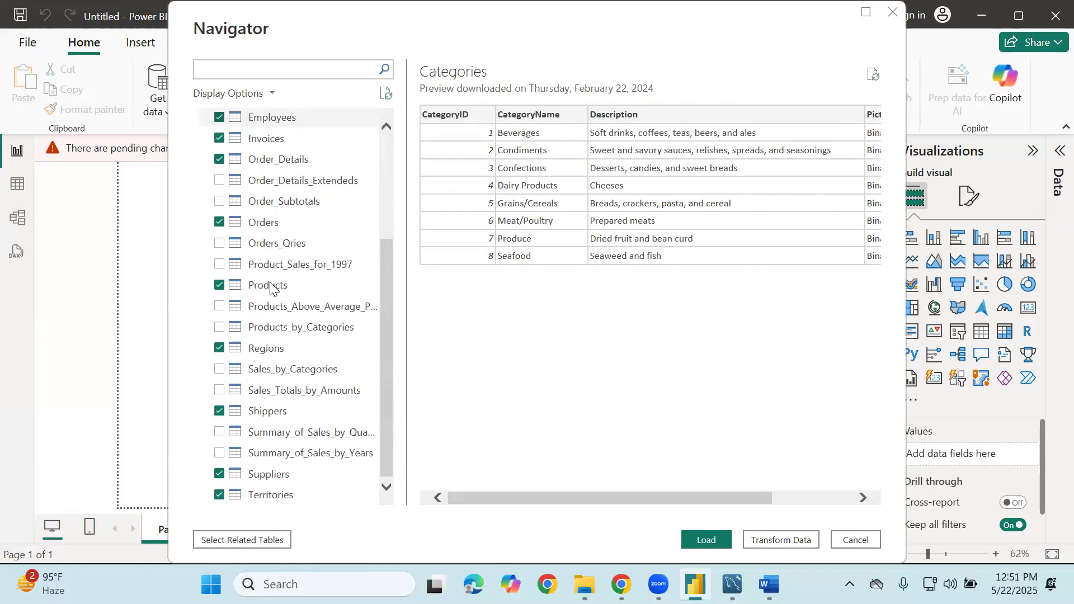
{"action": "scroll", "coordinate": [270, 287], "scroll_direction": "up", "scroll_amount": 1}
{"action": "scroll", "coordinate": [272, 285], "scroll_direction": "down", "scroll_amount": 1}
{"action": "left_click", "coordinate": [792, 540]}
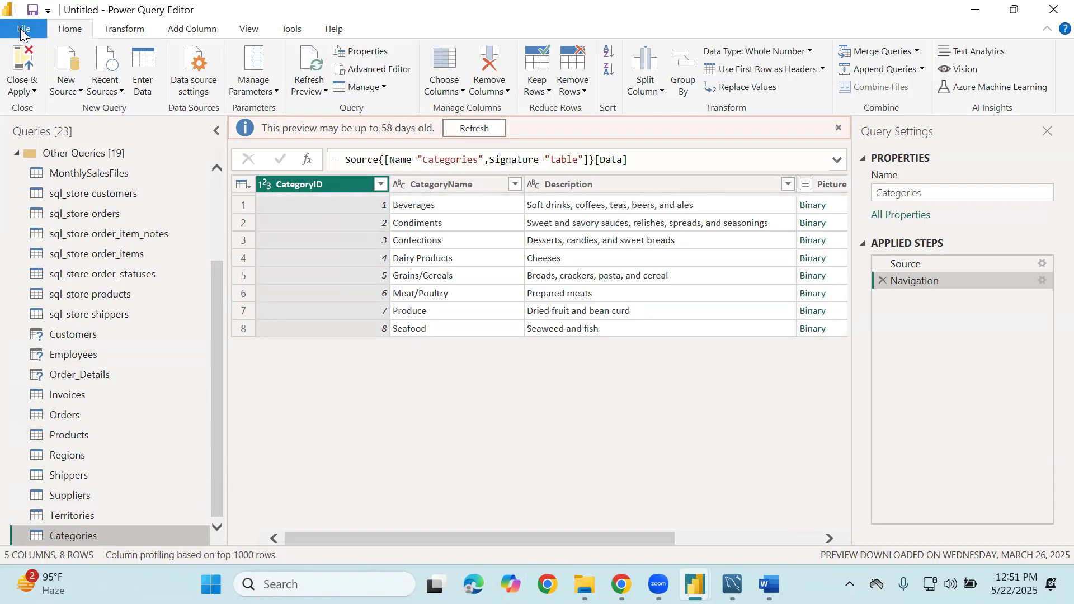
Close Power Query Editor, leaving the new Northwind query changes unapplied with Not now
{"action": "left_click", "coordinate": [1050, 6]}
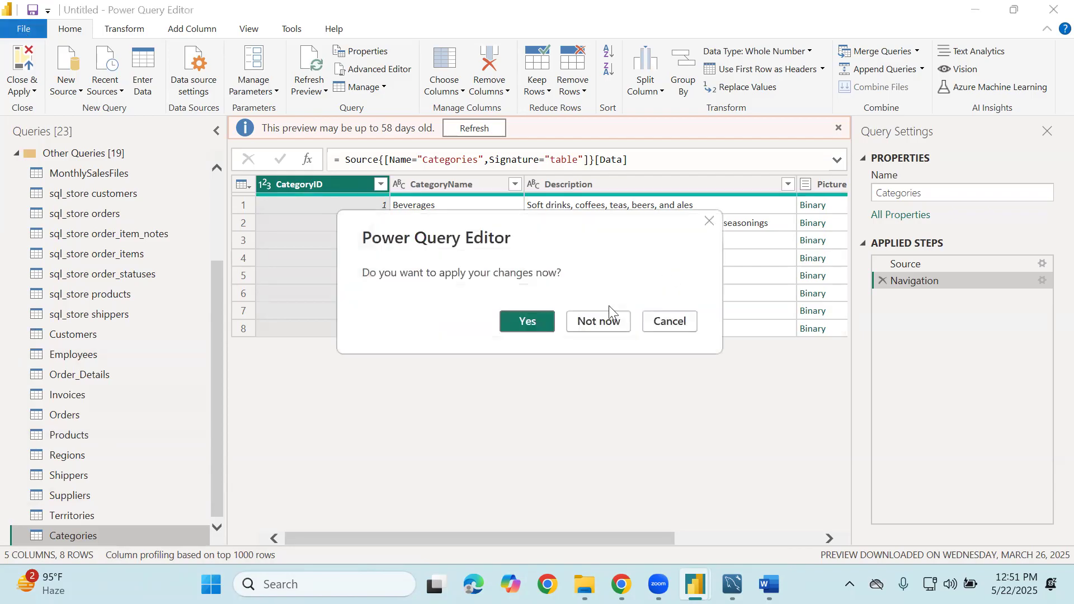
{"action": "left_click", "coordinate": [608, 322]}
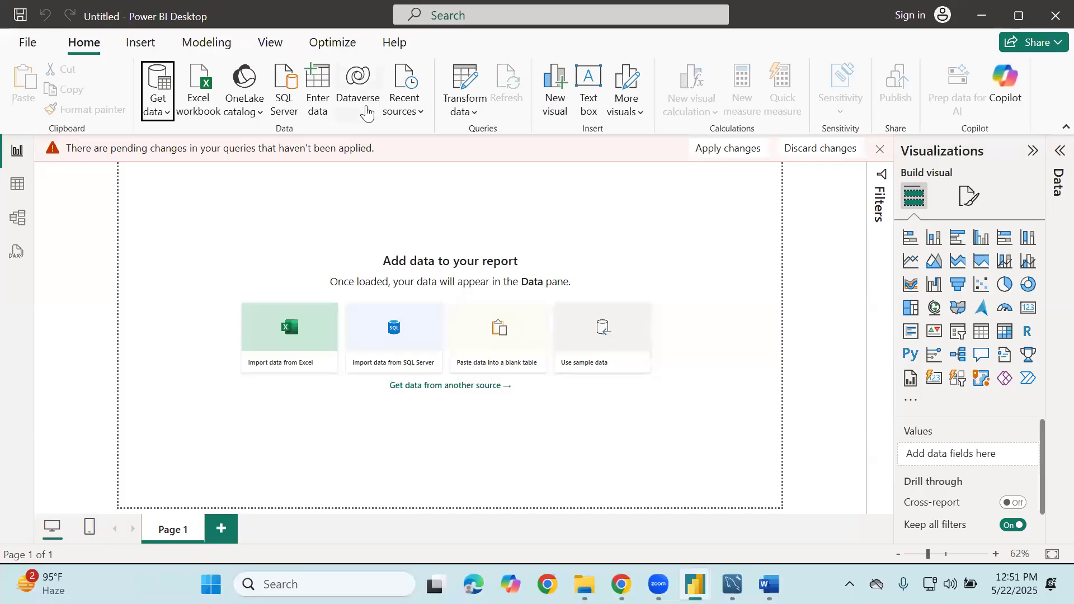
Open the File backstage page for the untitled report
{"action": "left_click", "coordinate": [27, 42]}
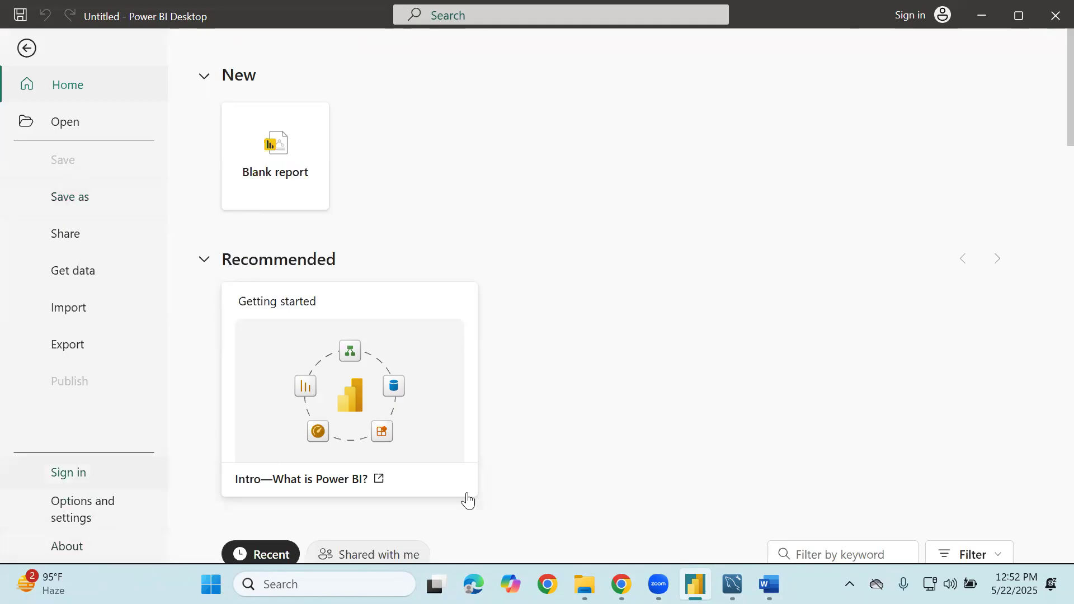
{"action": "mouse_move", "coordinate": [620, 585]}
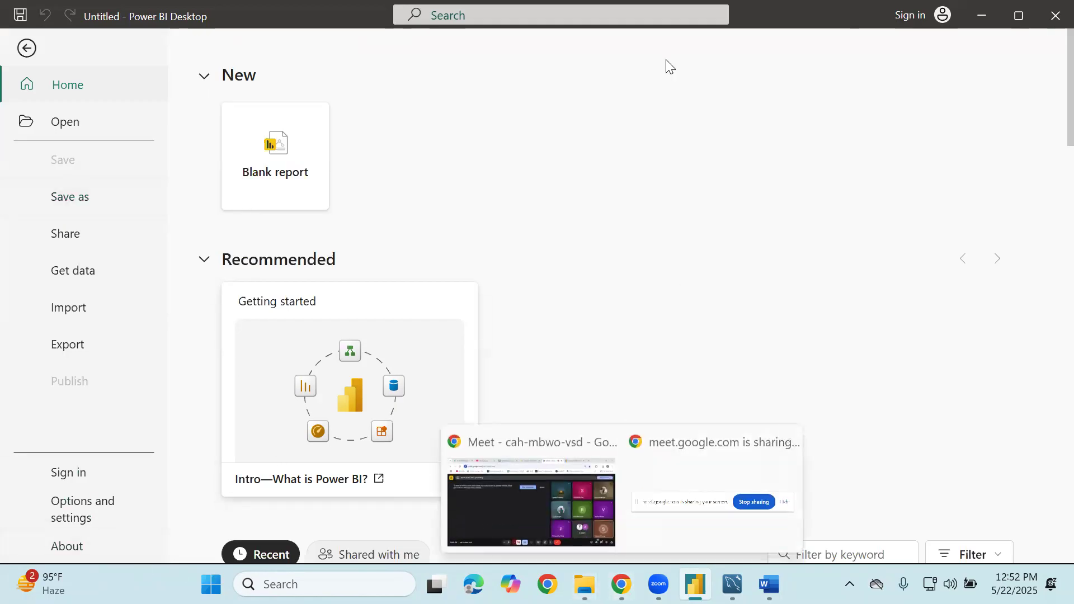